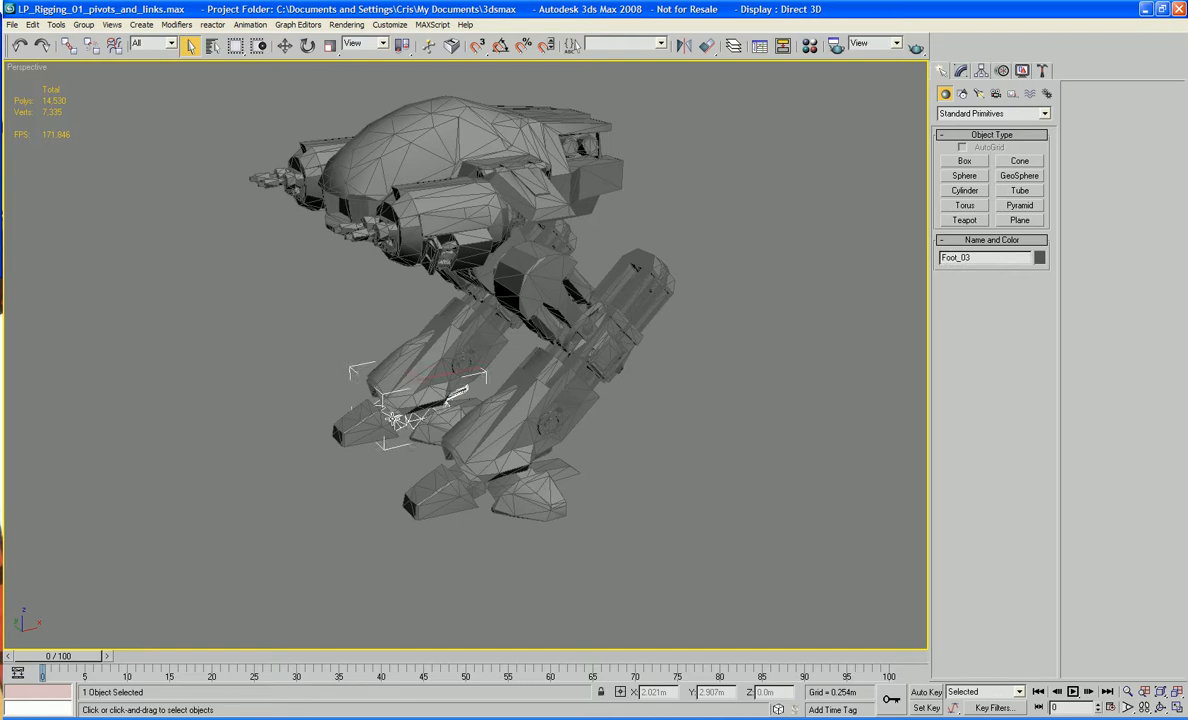
# Step: Show the feet in a front wireframe view and select Foot_02
pyautogui.press('f')
pyautogui.press('z')
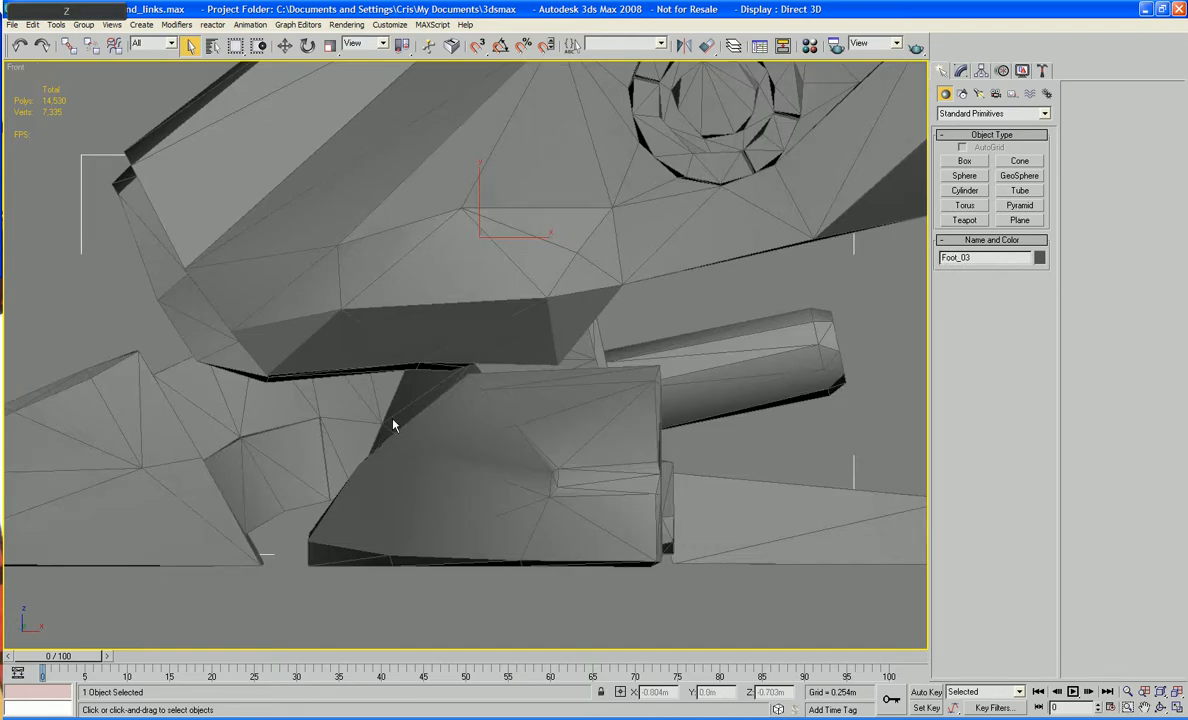
pyautogui.press('F3')
pyautogui.moveTo(392, 420); pyautogui.dragTo(514, 351, button='middle')
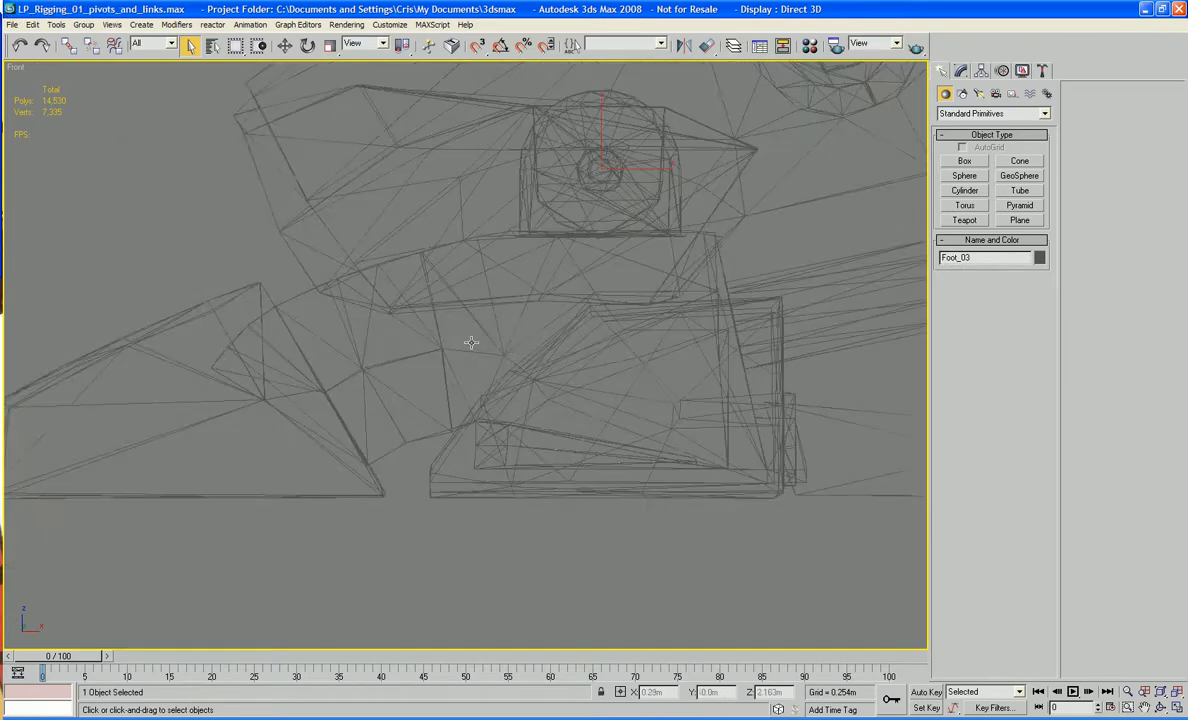
pyautogui.doubleClick(471, 351)
pyautogui.click(471, 351)
pyautogui.scroll(-2, 471, 352)
pyautogui.scroll(1, 471, 352)
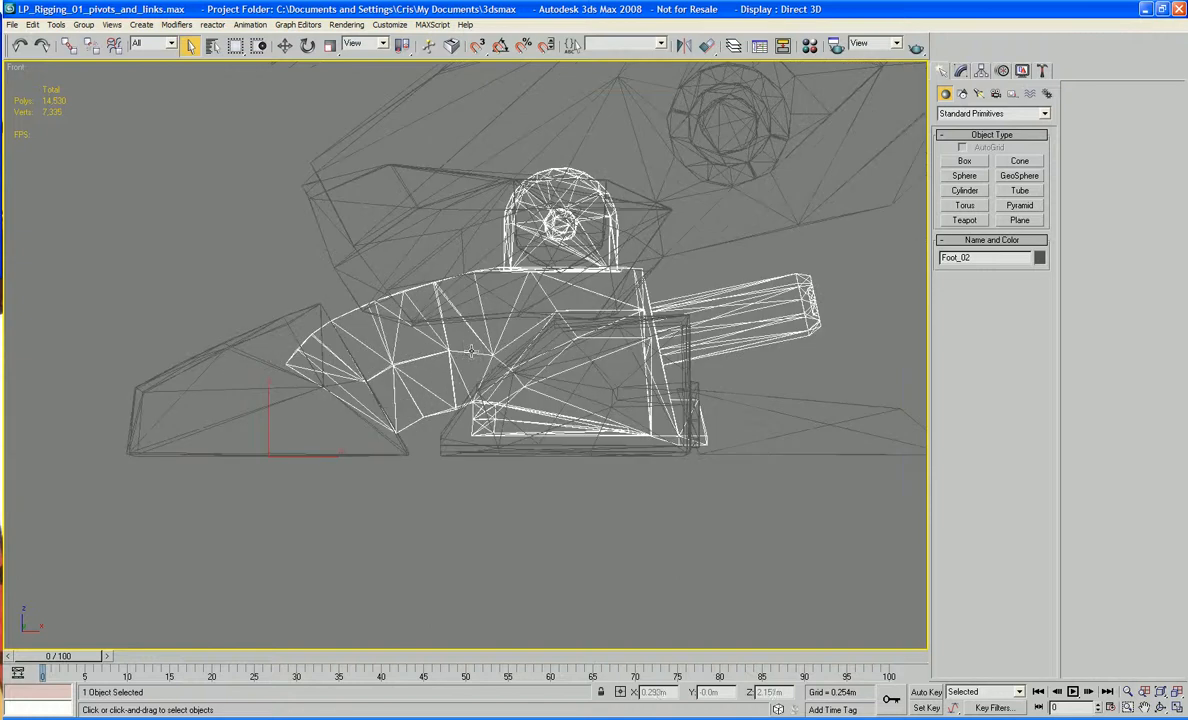
# Step: Move only the pivots of Foot_02 and Foot_03 to the front toe joint, placing Foot_03's at about X 0.025 m, Z 2.069 m
pyautogui.click(286, 47)
pyautogui.moveTo(438, 224); pyautogui.dragTo(427, 286, button='middle')
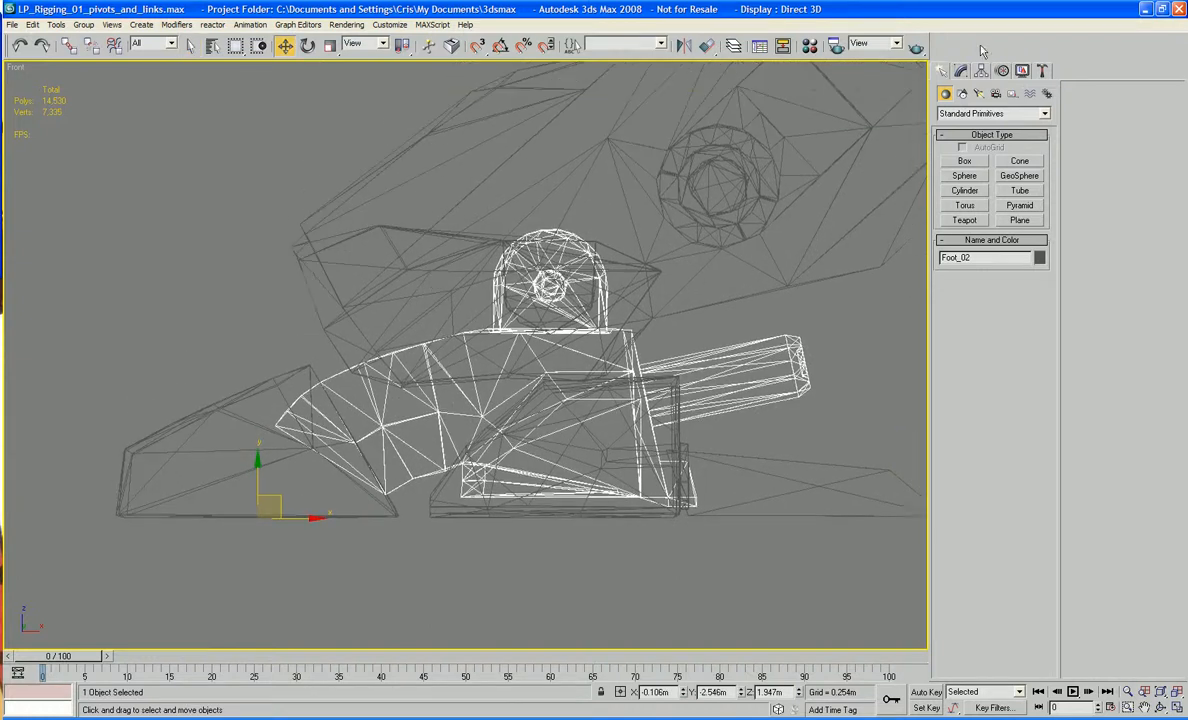
pyautogui.click(981, 71)
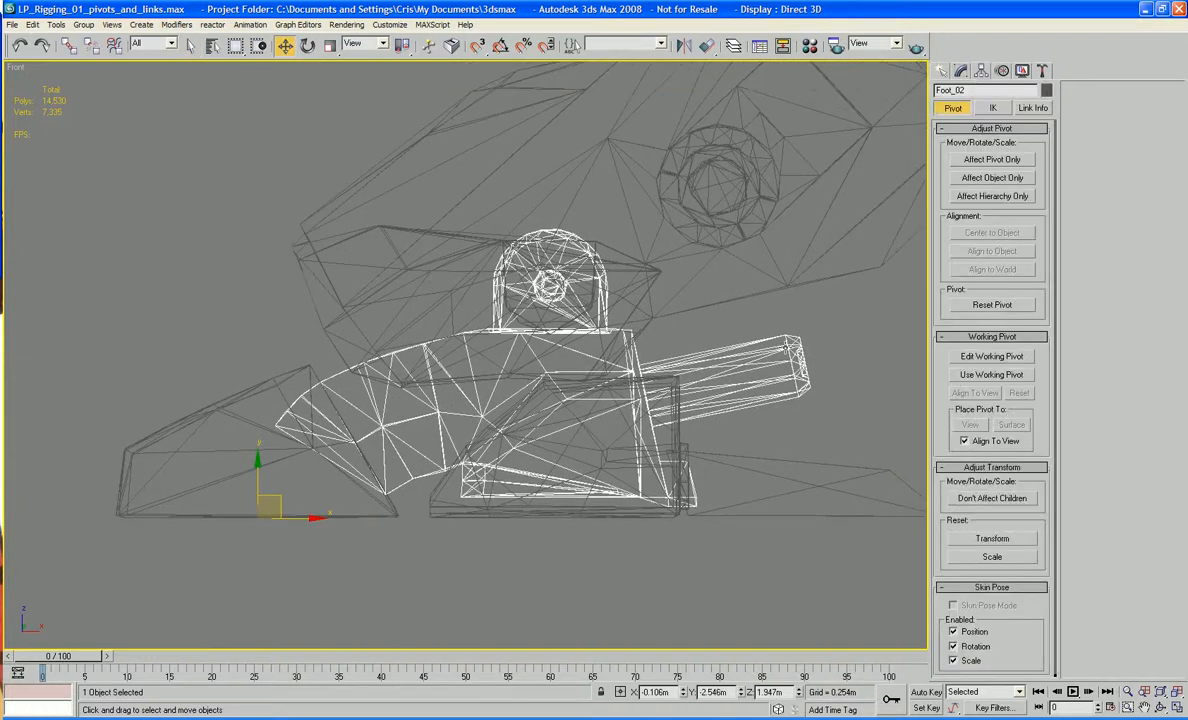
pyautogui.click(991, 162)
pyautogui.moveTo(284, 497); pyautogui.dragTo(356, 433)
pyautogui.click(406, 419)
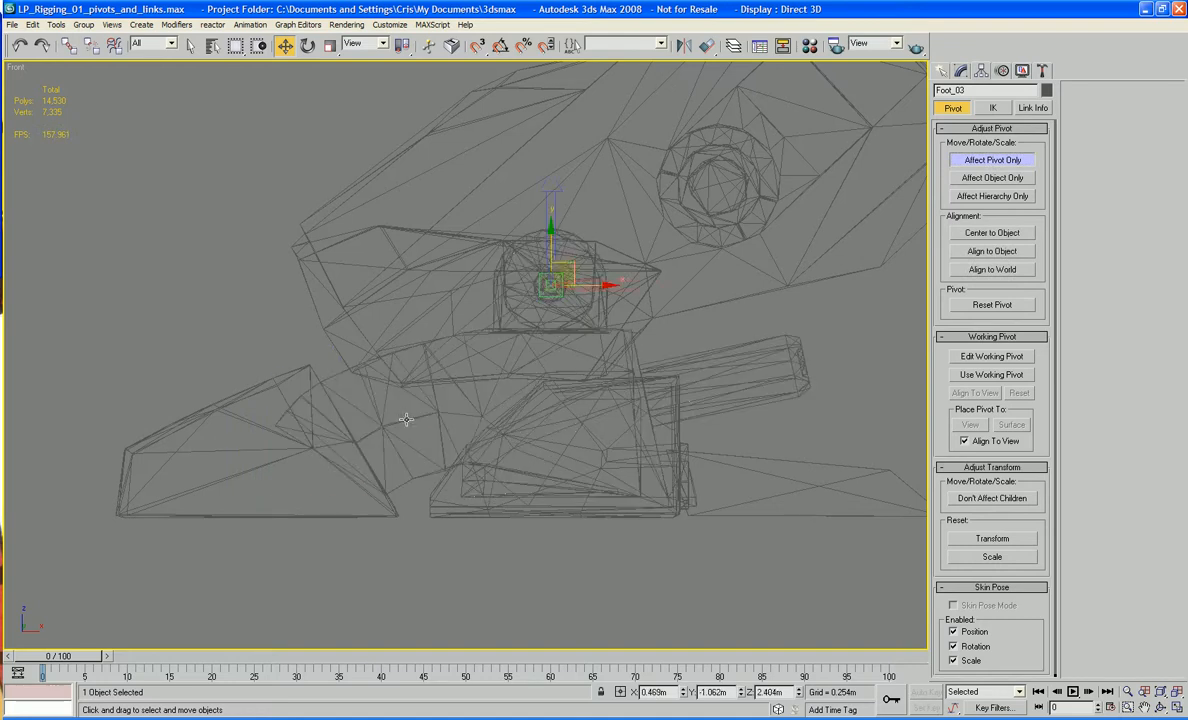
pyautogui.moveTo(545, 275); pyautogui.dragTo(344, 432)
# Step: Select the two gun objects together and shift only their pivots about -1.31 m along X to the barrel tips
pyautogui.moveTo(579, 437); pyautogui.dragTo(382, 440, button='middle')
pyautogui.scroll(-6, 382, 440)
pyautogui.moveTo(567, 280); pyautogui.dragTo(488, 561, button='middle')
pyautogui.scroll(3, 486, 396)
pyautogui.scroll(2, 486, 396)
pyautogui.scroll(-5, 488, 561)
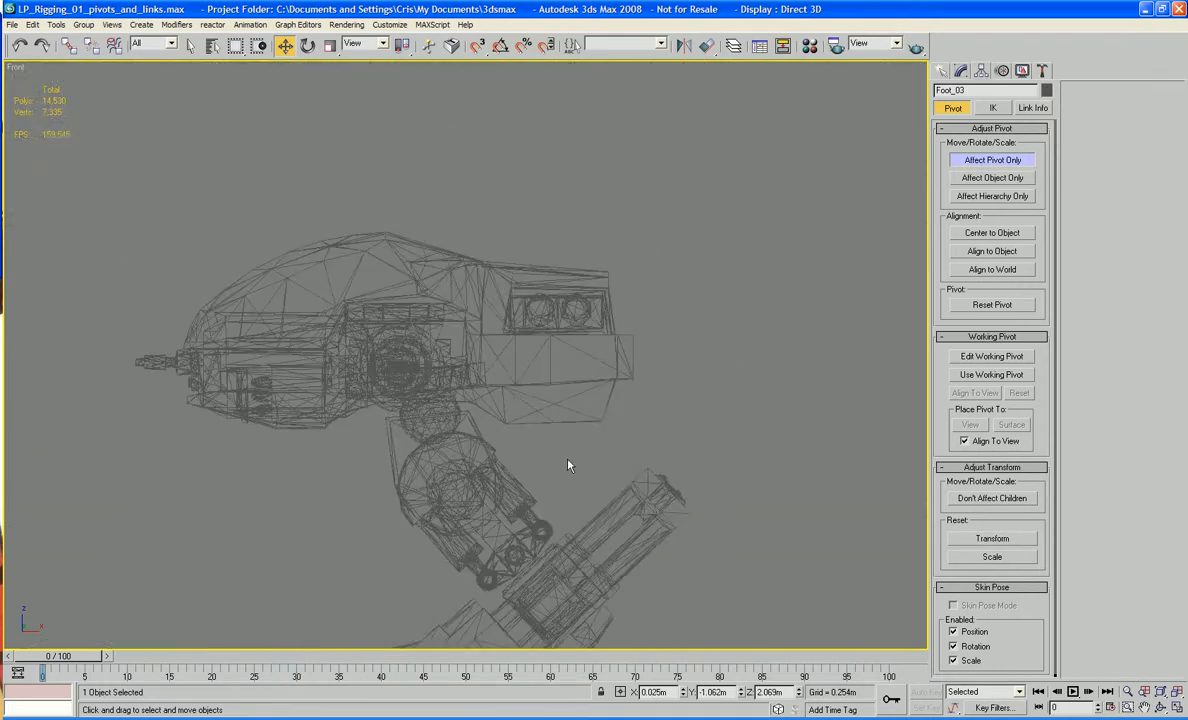
pyautogui.moveTo(171, 328); pyautogui.dragTo(158, 385)
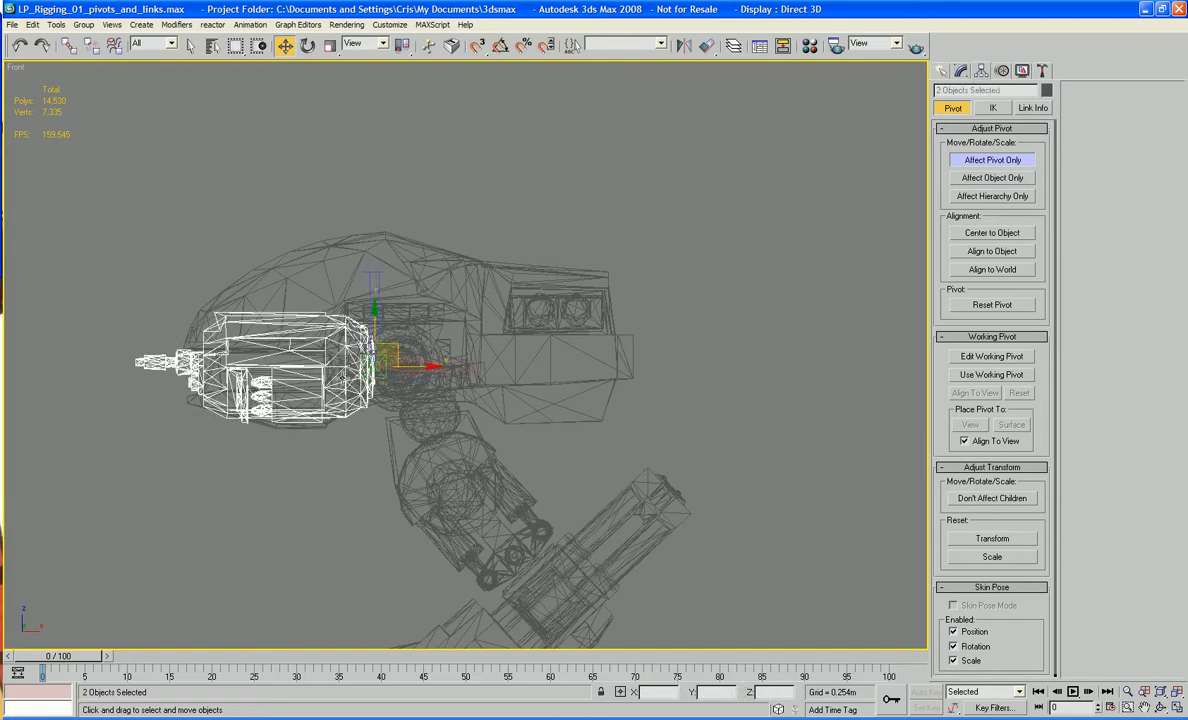
pyautogui.moveTo(422, 368); pyautogui.dragTo(174, 367)
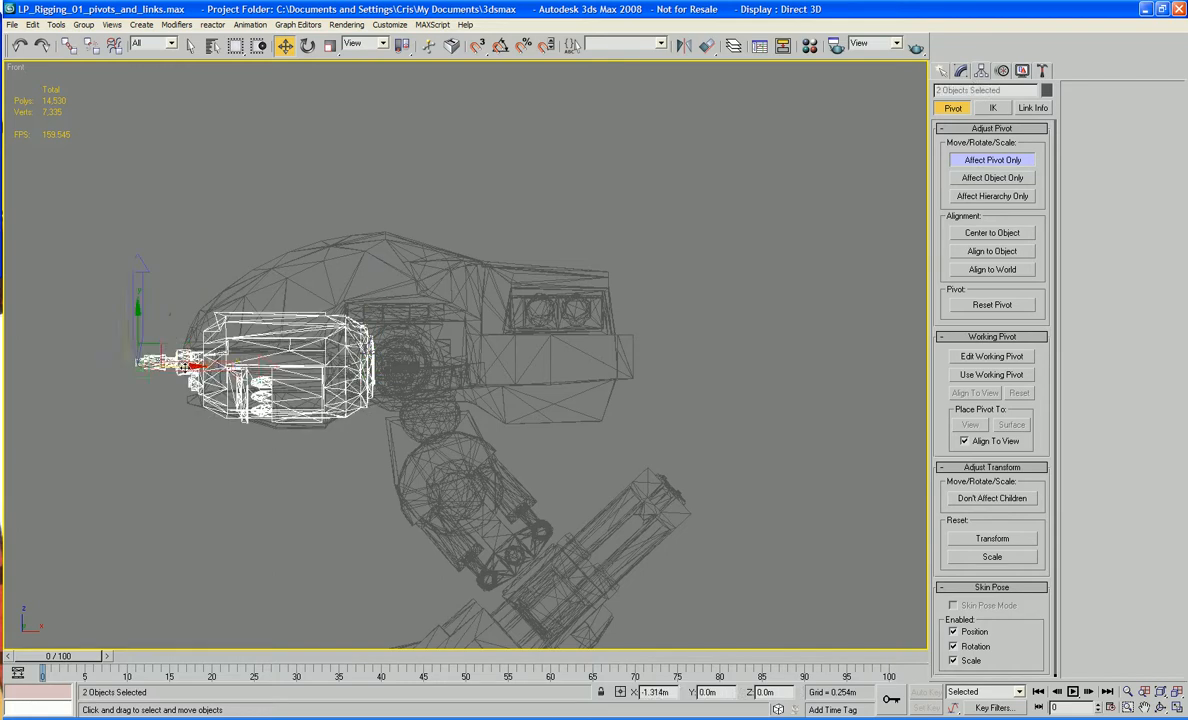
# Step: Clear the selection and display the whole robot in a shaded perspective view without edged faces
pyautogui.click(196, 213)
pyautogui.press('p')
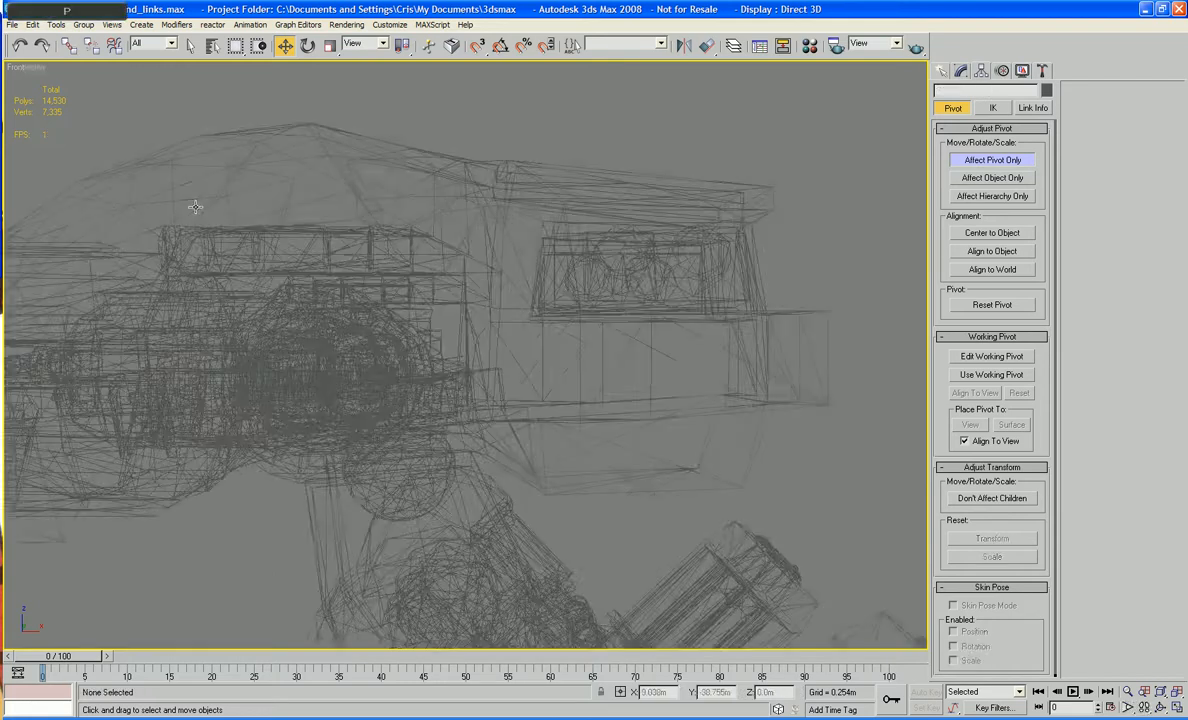
pyautogui.press('z')
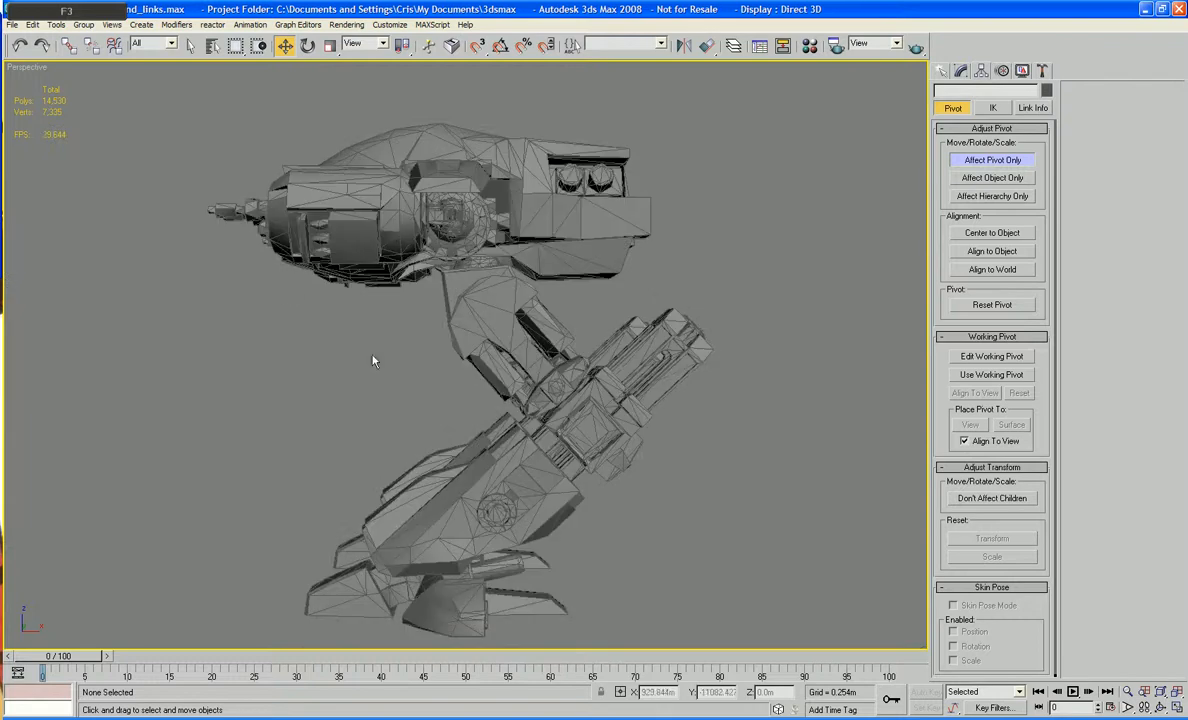
pyautogui.moveTo(371, 286)
pyautogui.keyDown('alt'); pyautogui.mouseDown(button='middle')
pyautogui.moveTo(438, 390)
pyautogui.moveTo(449, 385)
pyautogui.mouseUp(button='middle'); pyautogui.keyUp('alt')
pyautogui.scroll(2, 449, 385)
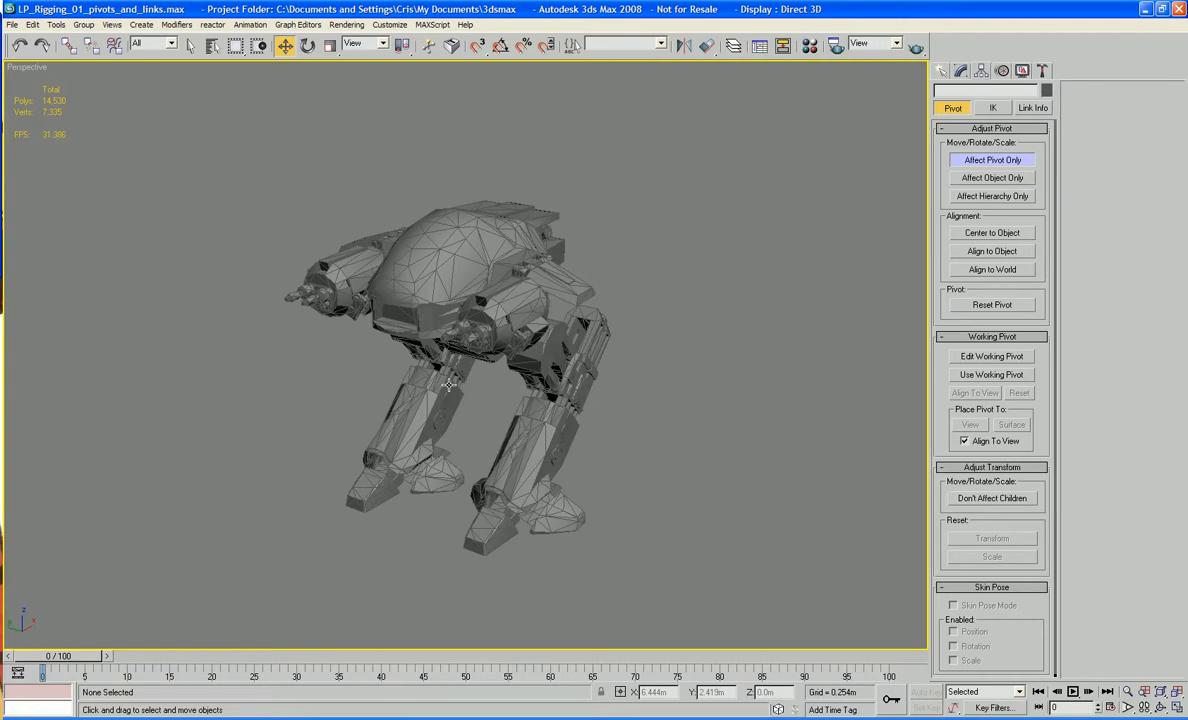
pyautogui.press('F4')
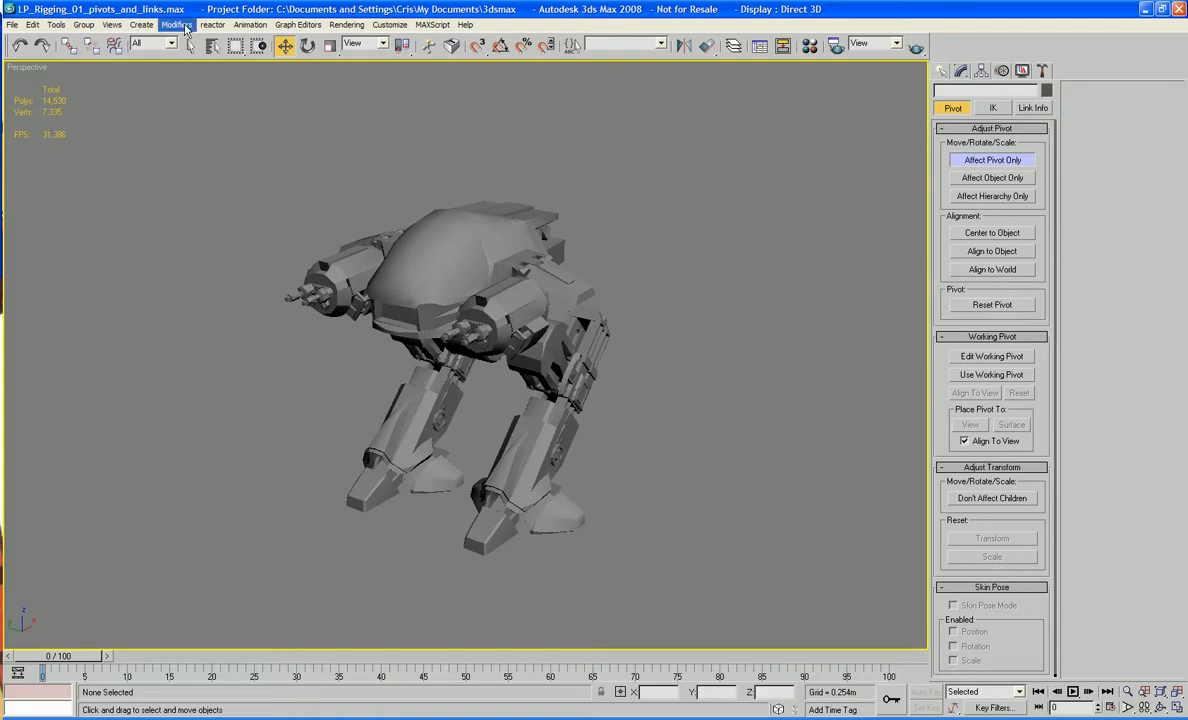
# Step: Examine the robot's parent-child links from H_Hips down to the toes and guns in a new schematic view, and close it
pyautogui.click(285, 26)
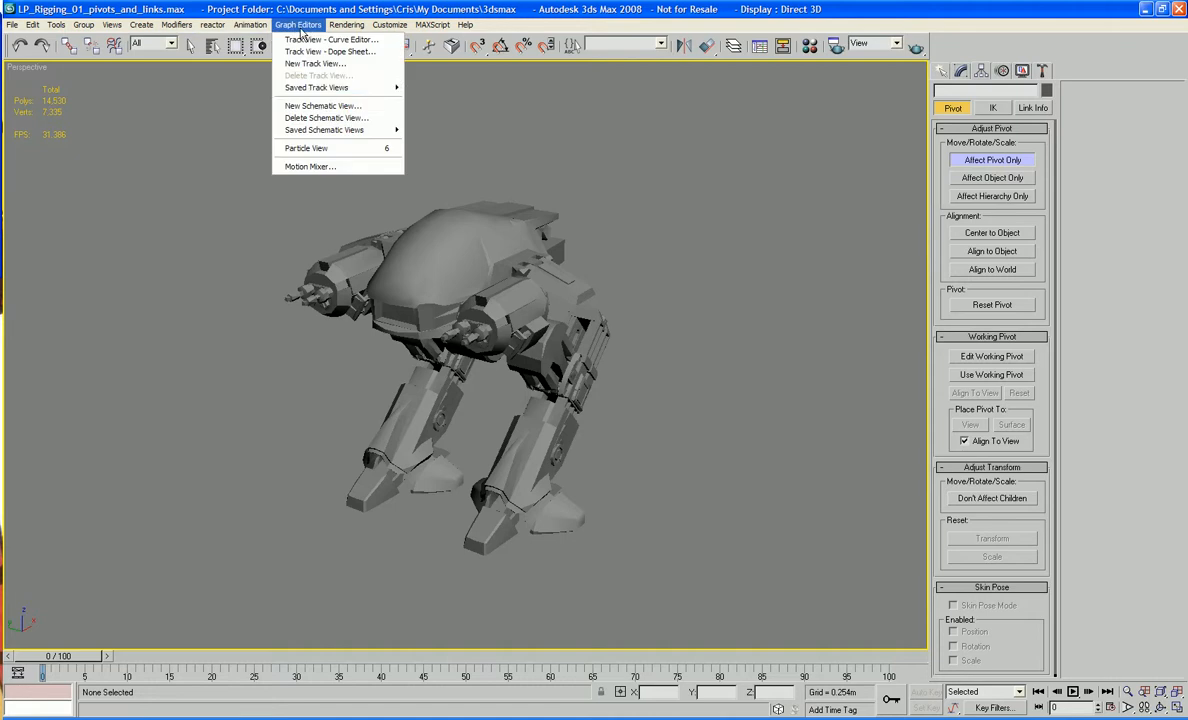
pyautogui.click(300, 106)
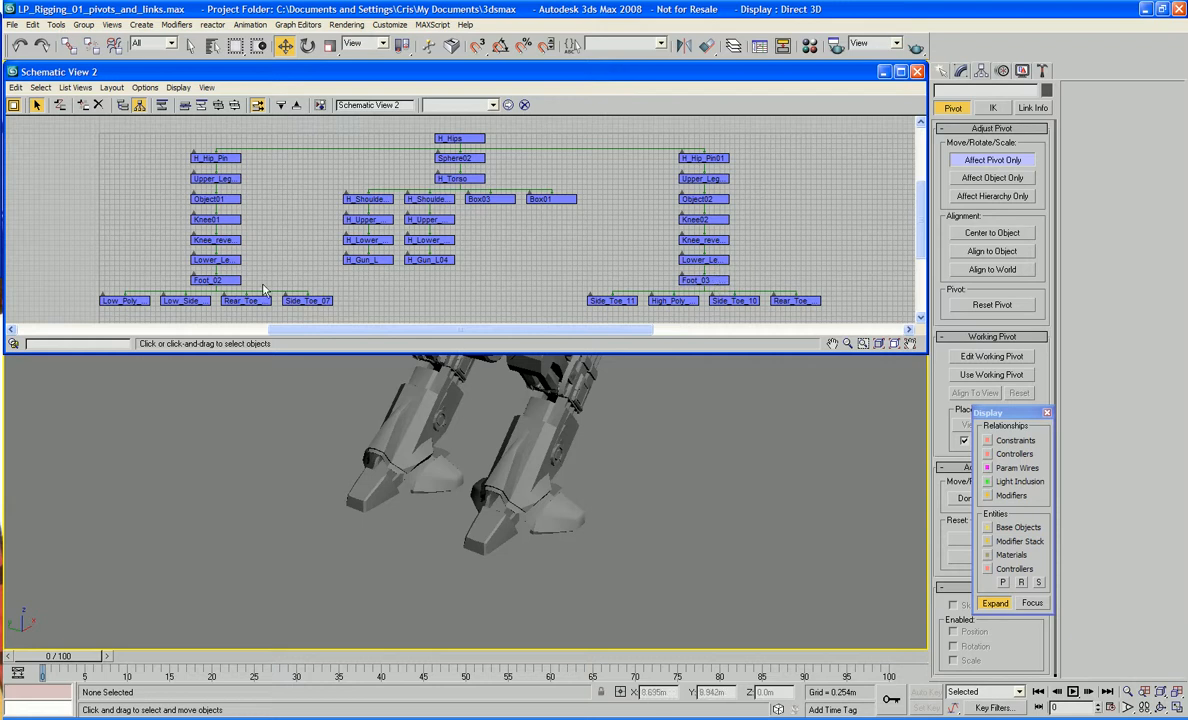
pyautogui.click(917, 72)
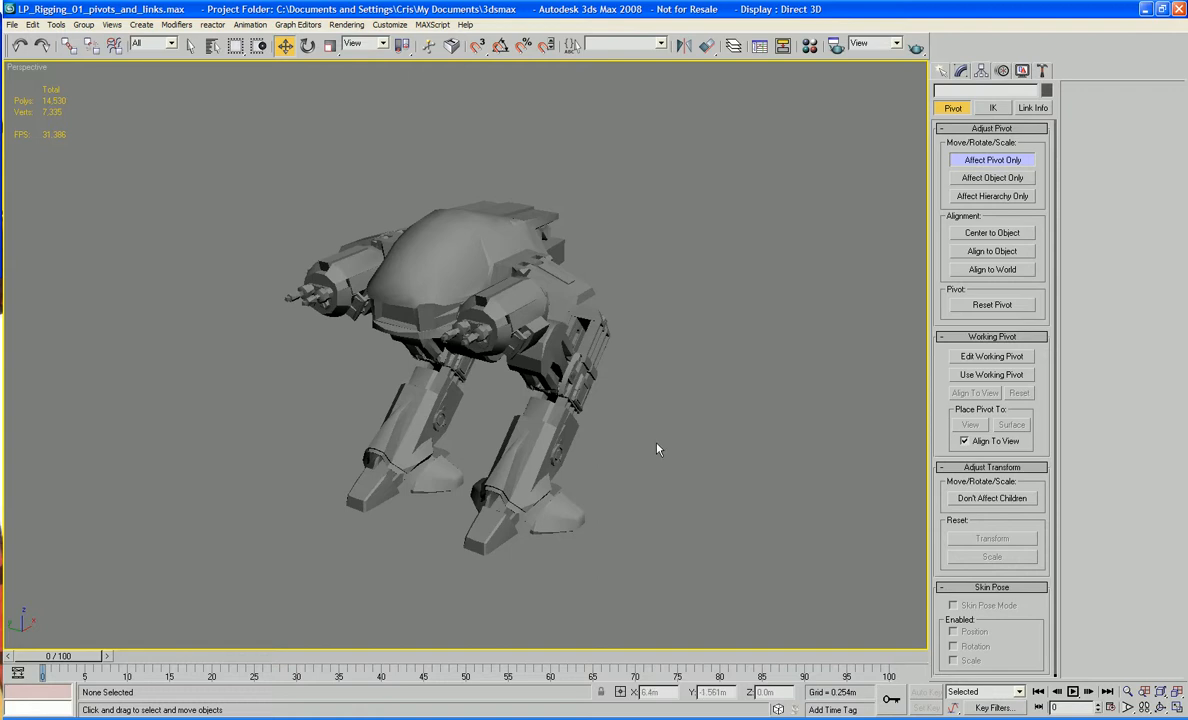
# Step: Turn off pivot-only editing, test the leg linkage by rotating Upper_Leg_02 about 18 degrees around Y, and undo the rotation
pyautogui.click(487, 527)
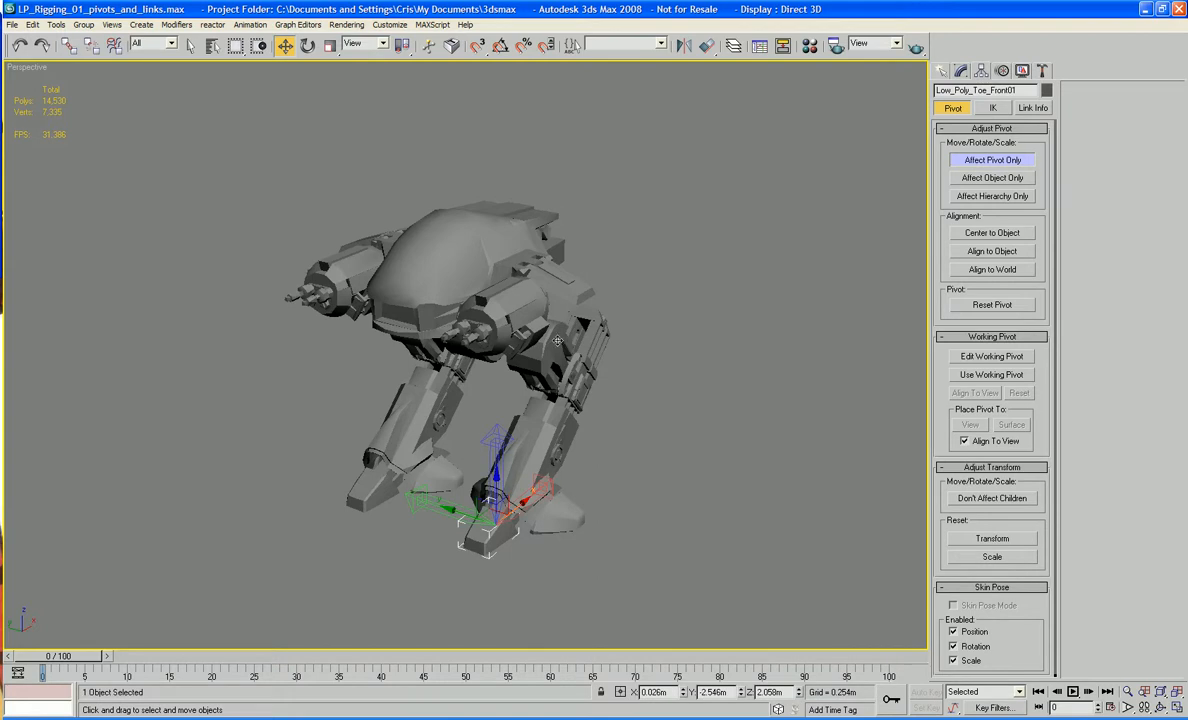
pyautogui.click(521, 318)
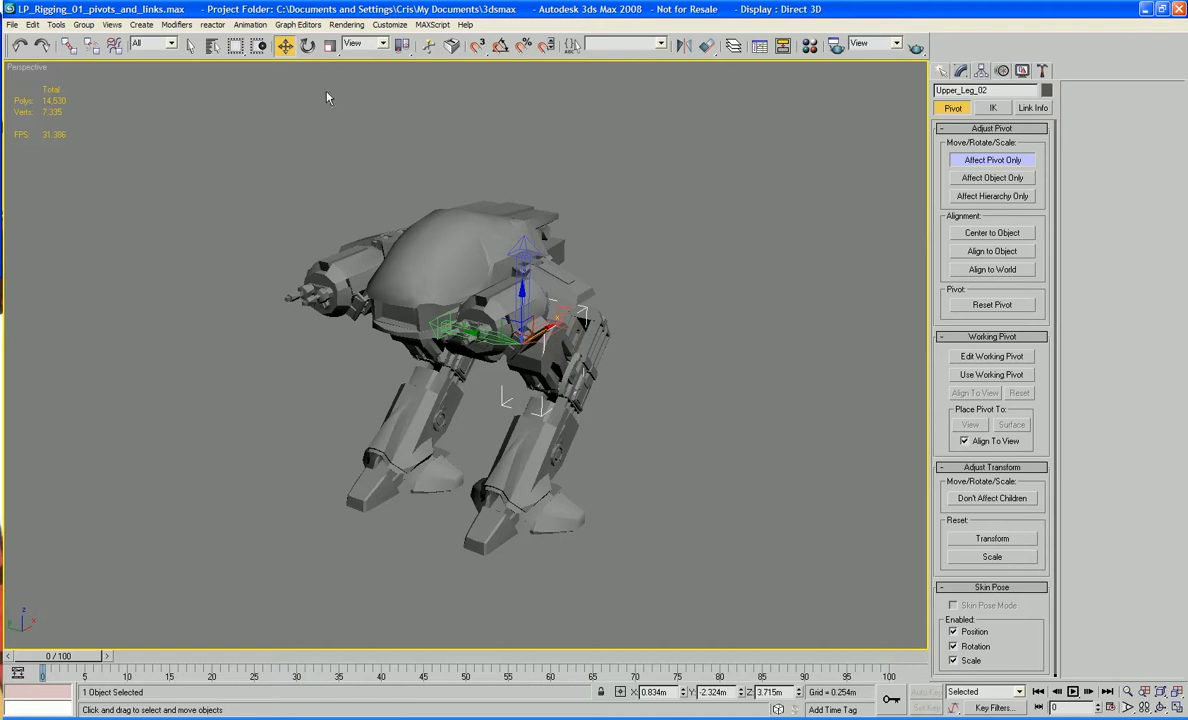
pyautogui.click(307, 45)
pyautogui.moveTo(492, 339); pyautogui.dragTo(500, 313)
pyautogui.hotkey('ctrl', 'z')
pyautogui.click(973, 160)
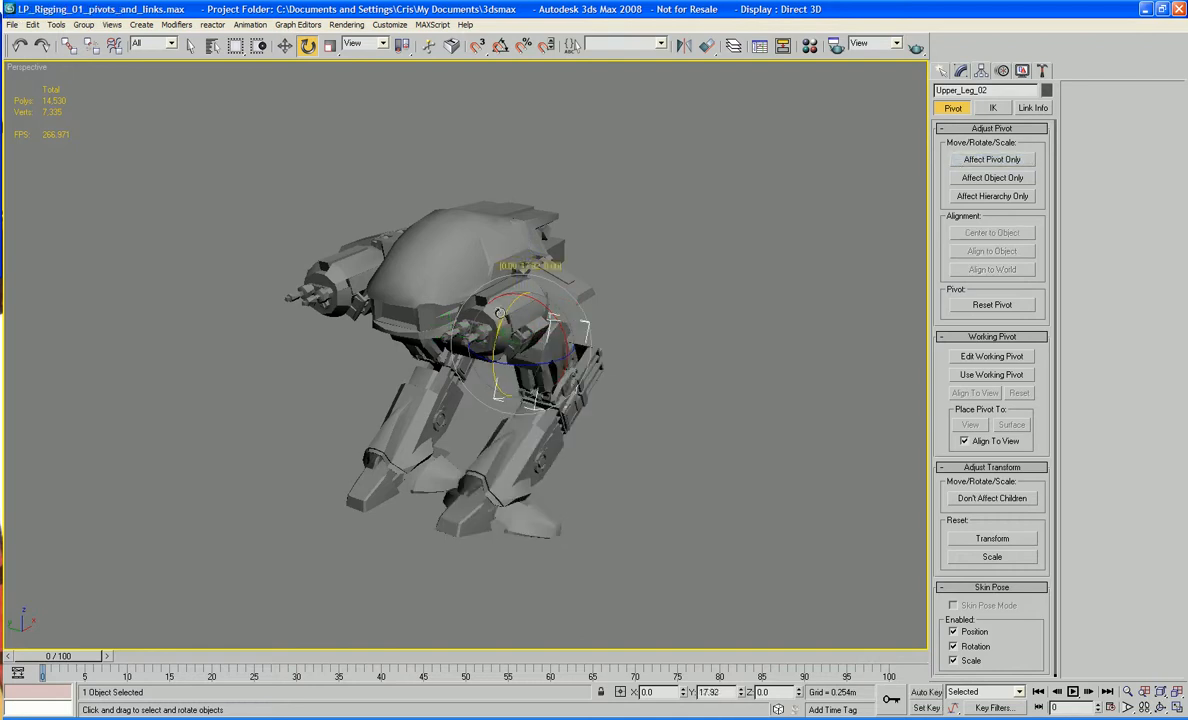
pyautogui.hotkey('ctrl', 'z')
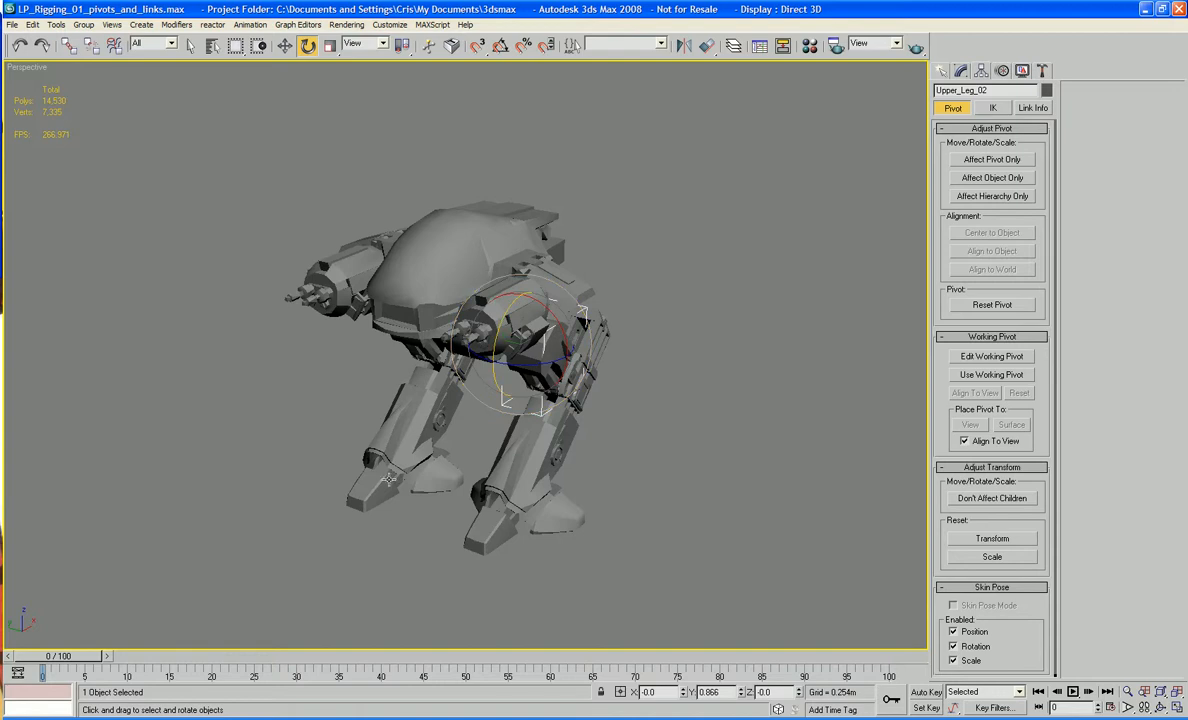
# Step: Select Lower_Leg_03, Knee02 and H_Gun_L04 one after another to check their pivot locations
pyautogui.click(387, 468)
pyautogui.keyDown('alt'); pyautogui.moveTo(387, 468); pyautogui.dragTo(503, 466, button='middle'); pyautogui.keyUp('alt')
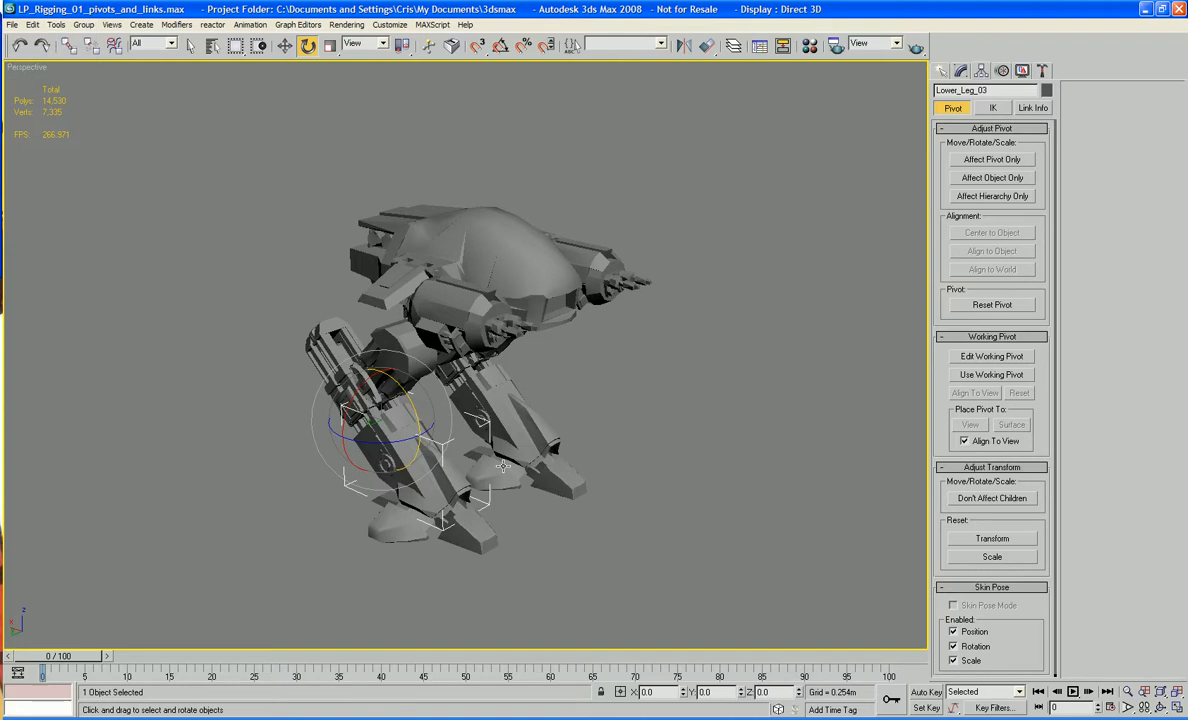
pyautogui.click(214, 299)
pyautogui.click(338, 374)
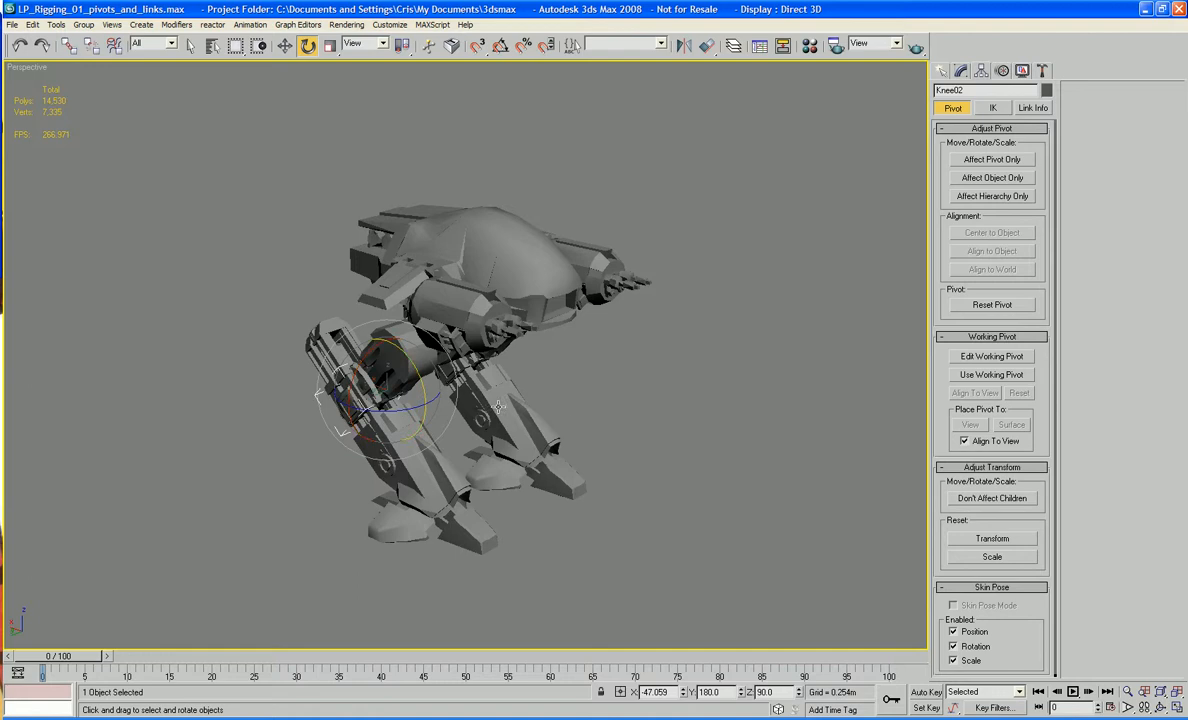
pyautogui.click(427, 296)
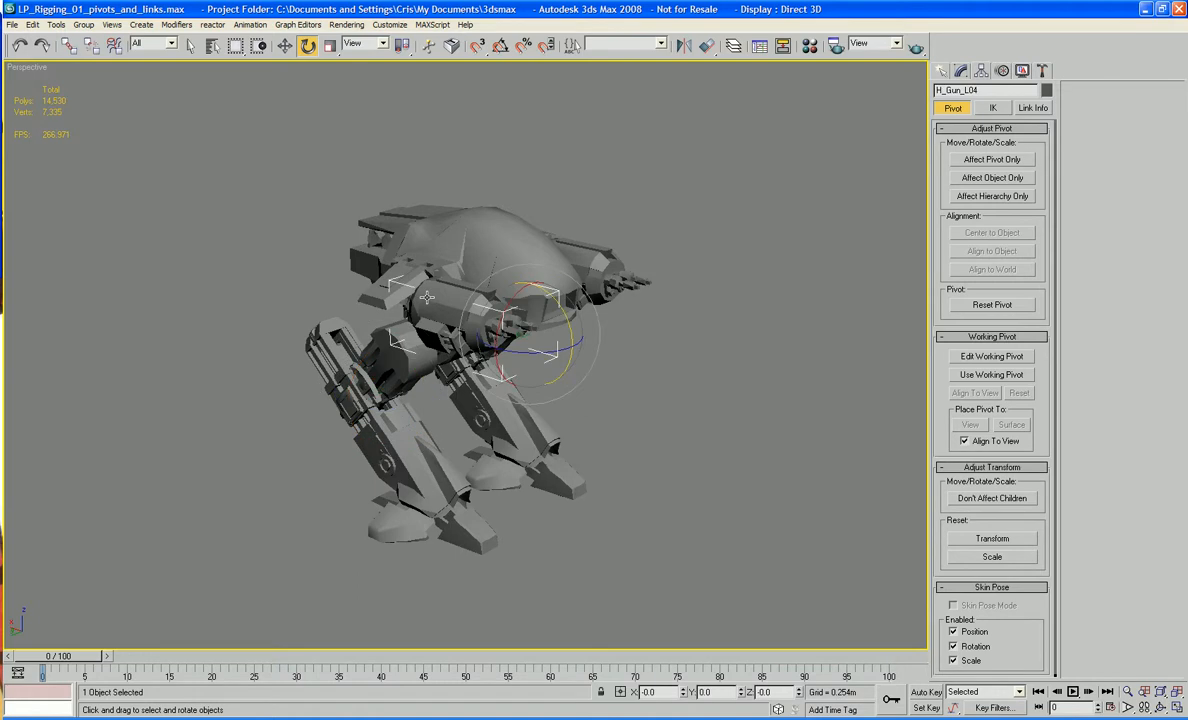
pyautogui.keyDown('alt'); pyautogui.moveTo(427, 296); pyautogui.dragTo(459, 299, button='middle'); pyautogui.keyUp('alt')
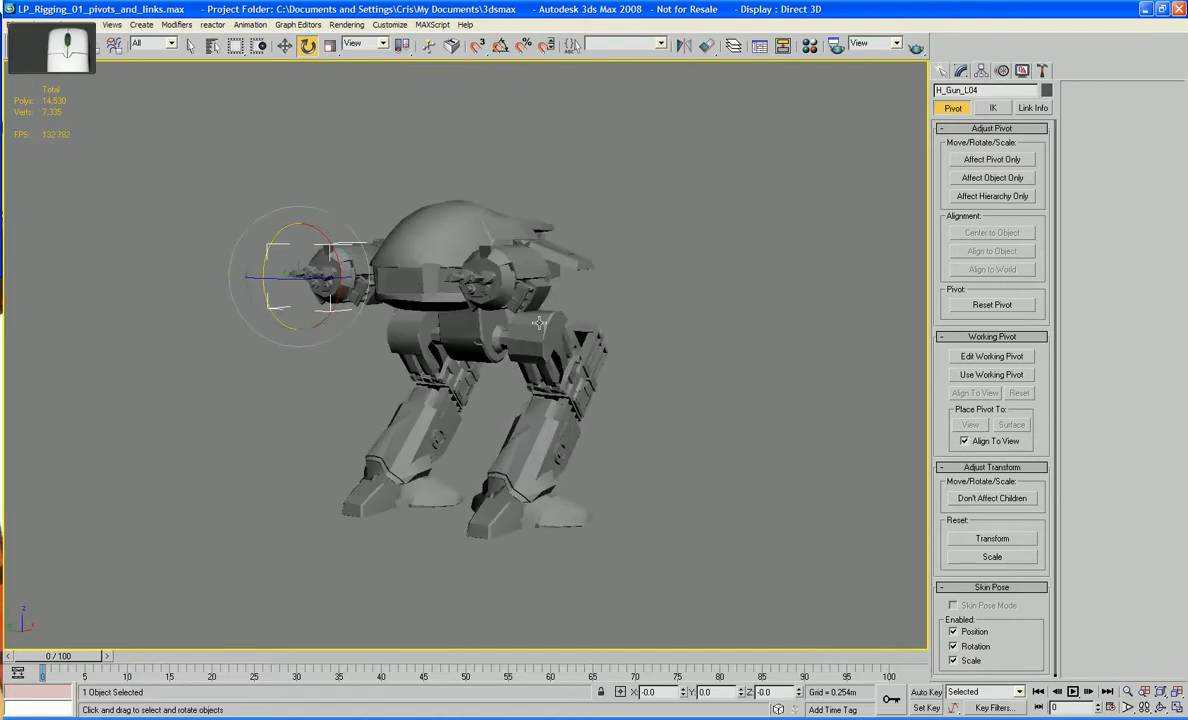
# Step: Test the body linkage by rotating H_Hips around two axes, undo each rotation, and clear the selection
pyautogui.click(466, 318)
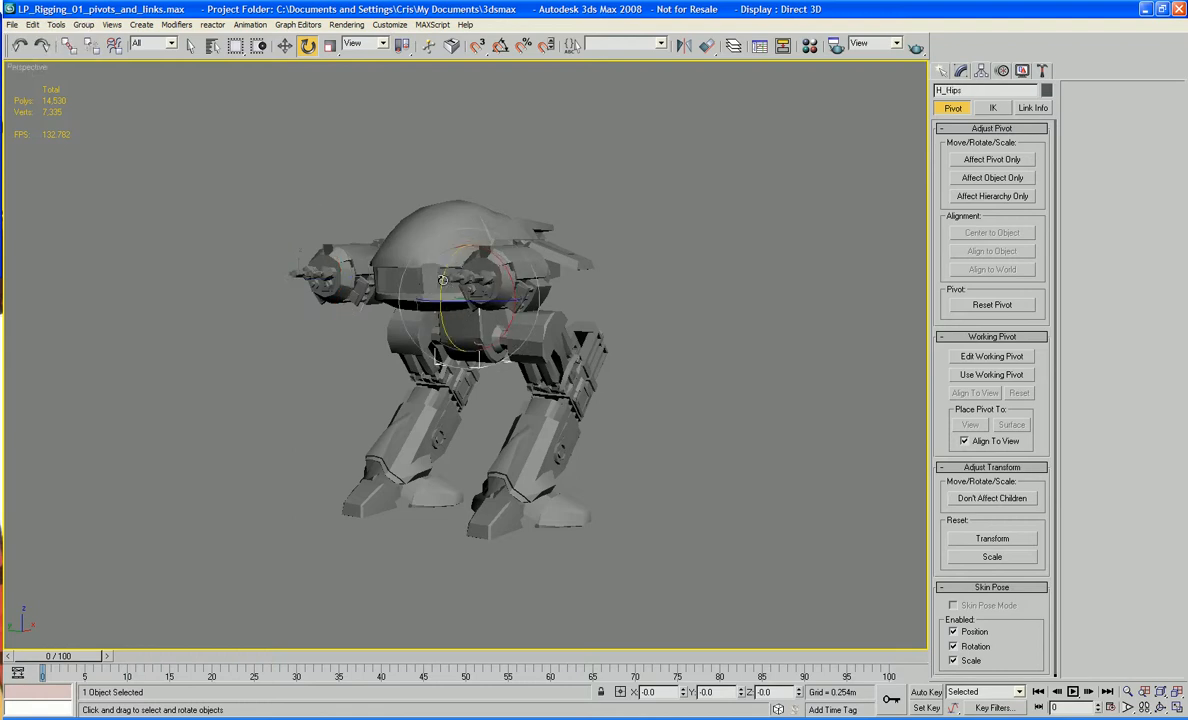
pyautogui.moveTo(430, 284); pyautogui.dragTo(441, 256)
pyautogui.hotkey('ctrl', 'z')
pyautogui.hotkey('ctrl', 'z')
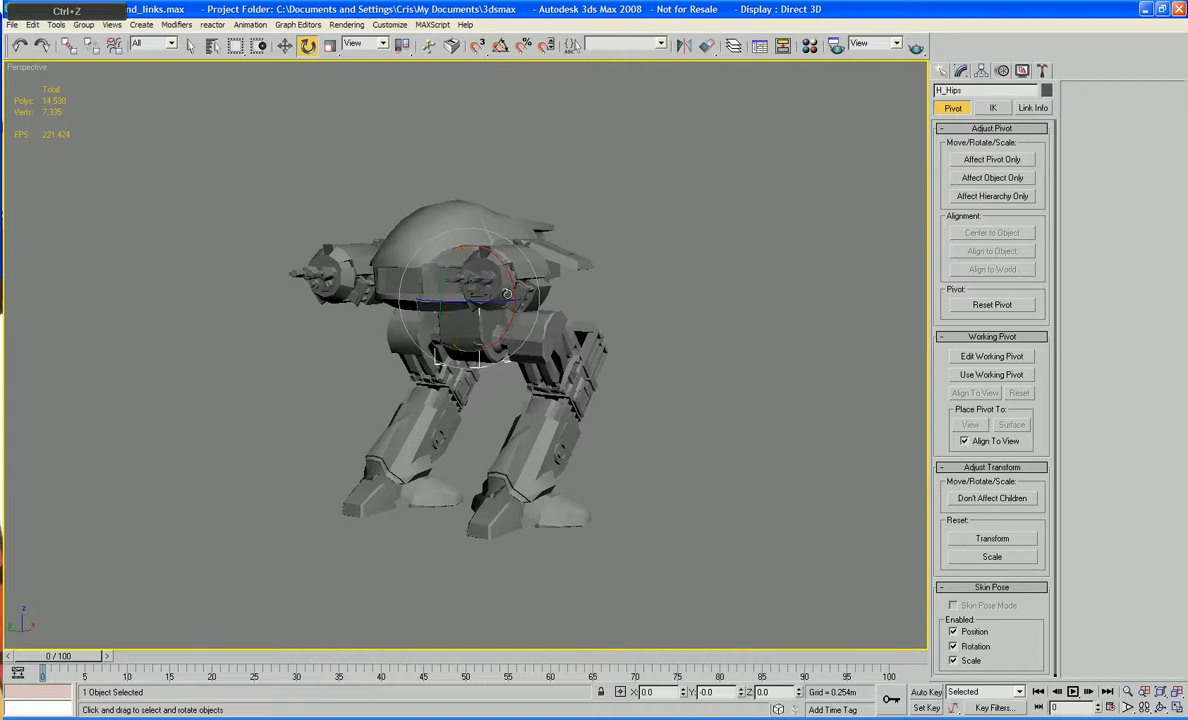
pyautogui.moveTo(513, 284); pyautogui.dragTo(508, 258)
pyautogui.hotkey('ctrl', 'z')
pyautogui.click(503, 235)
pyautogui.keyDown('alt'); pyautogui.moveTo(500, 240); pyautogui.dragTo(546, 255, button='middle'); pyautogui.keyUp('alt')
pyautogui.click(804, 244)
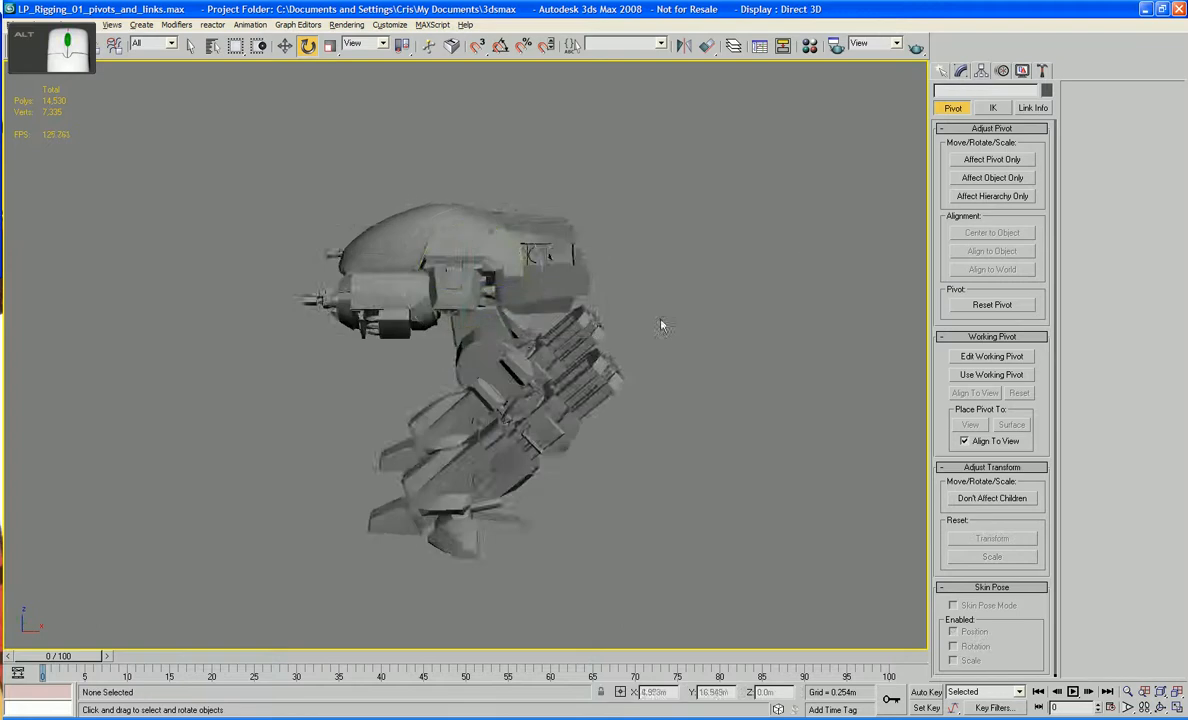
# Step: Inspect the shoulder joint up close, selecting H_Upper_Arm and H_Shoulder_Mount in turn
pyautogui.keyDown('alt'); pyautogui.moveTo(660, 322); pyautogui.dragTo(715, 309, button='middle'); pyautogui.keyUp('alt')
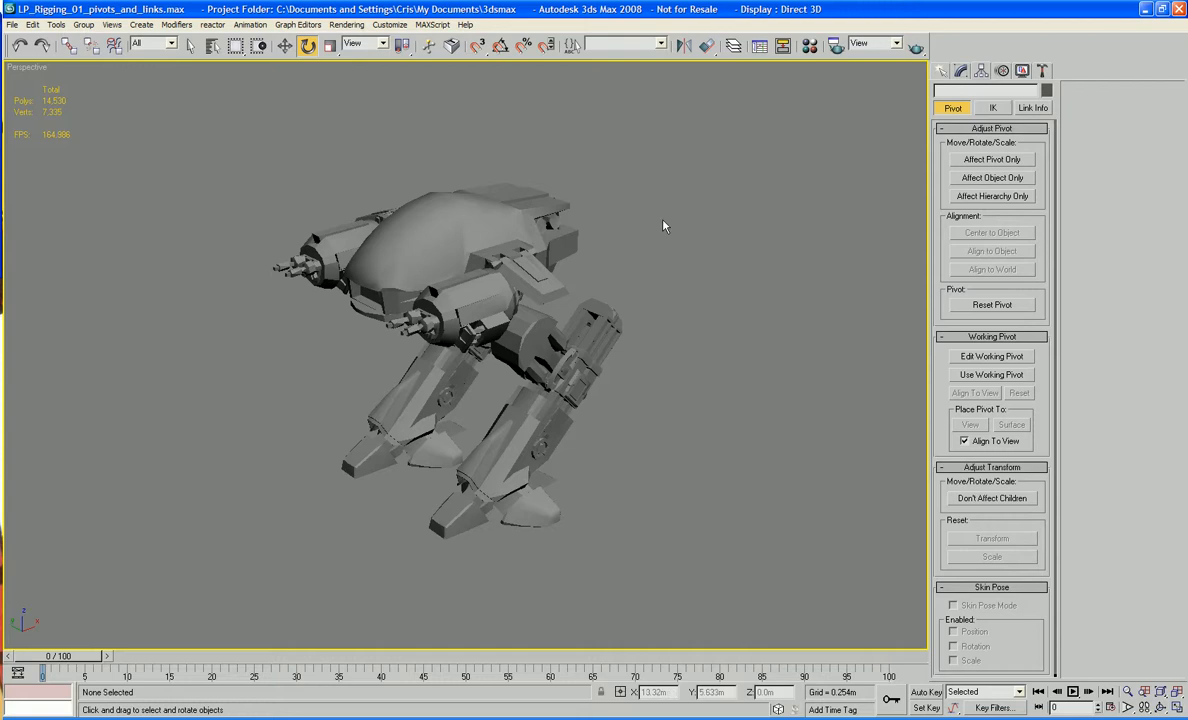
pyautogui.keyDown('alt'); pyautogui.moveTo(476, 200); pyautogui.dragTo(452, 232, button='middle'); pyautogui.keyUp('alt')
pyautogui.scroll(5, 411, 188)
pyautogui.scroll(4, 440, 205)
pyautogui.moveTo(430, 175); pyautogui.dragTo(427, 277, button='middle')
pyautogui.click(476, 312)
pyautogui.keyDown('alt'); pyautogui.moveTo(476, 318); pyautogui.dragTo(482, 301, button='middle'); pyautogui.keyUp('alt')
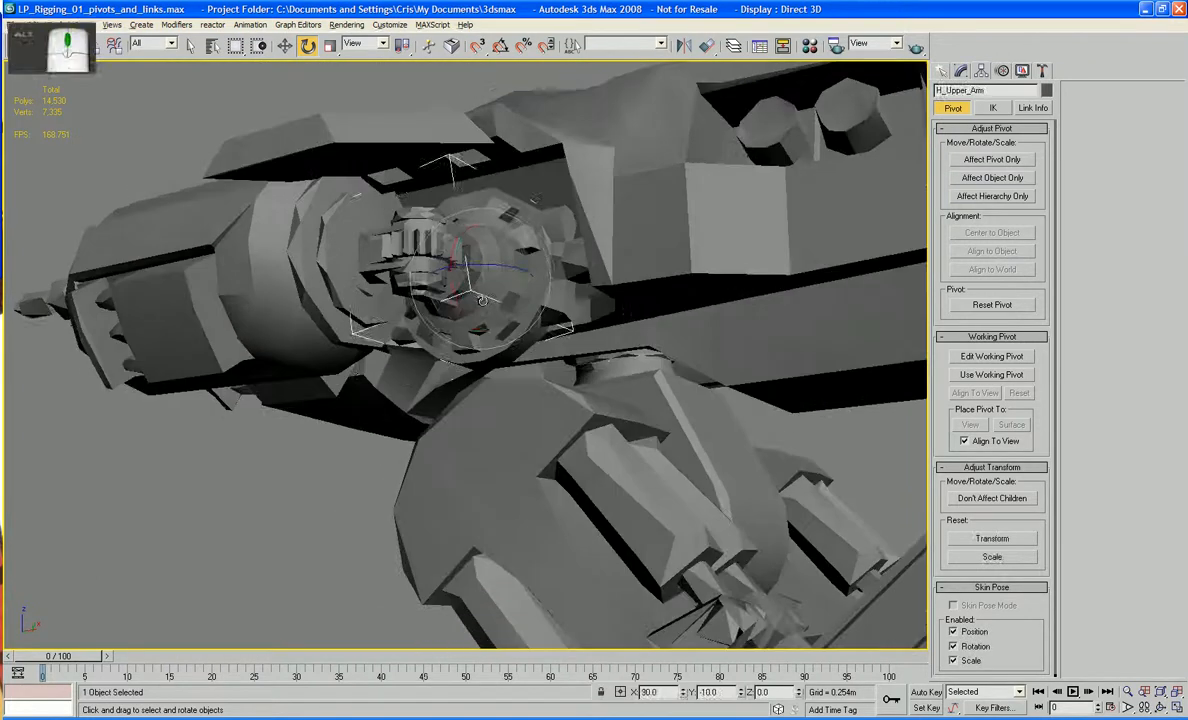
pyautogui.click(493, 322)
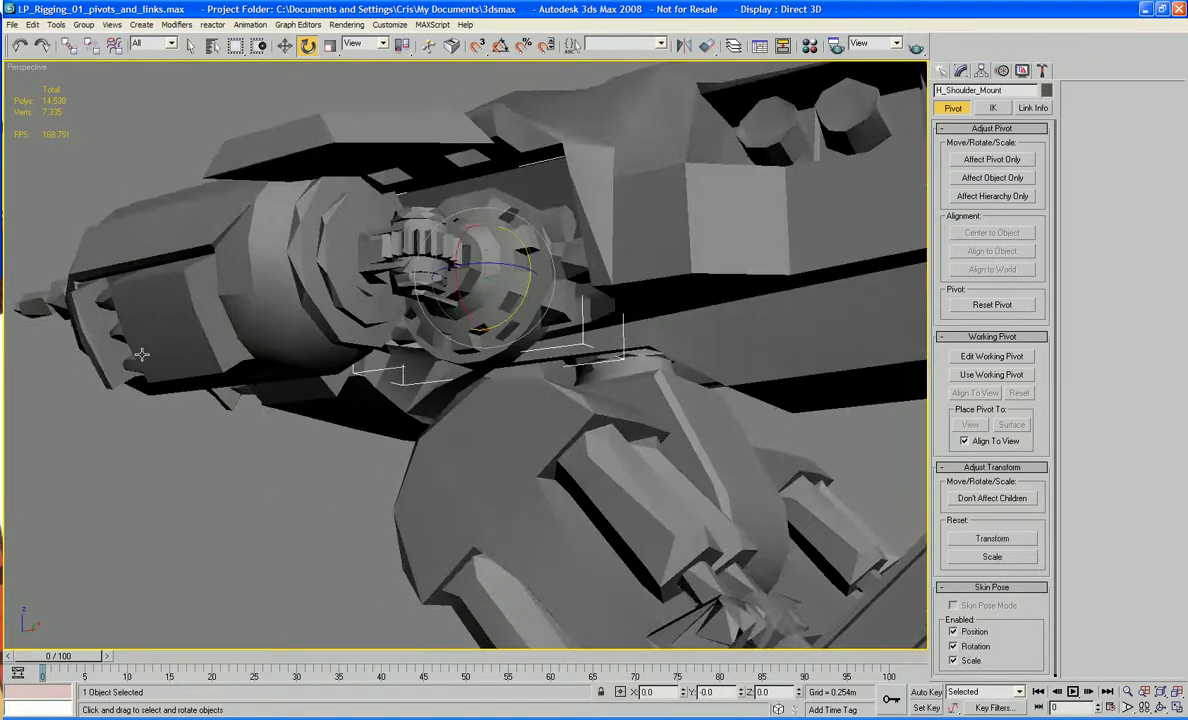
# Step: Turn on edged faces, add the gun assembly to the H_Shoulder_Mount selection to compare the parts, and clear the selection
pyautogui.press('F4')
pyautogui.keyDown('ctrl'); pyautogui.moveTo(16, 279); pyautogui.dragTo(105, 404); pyautogui.keyUp('ctrl')
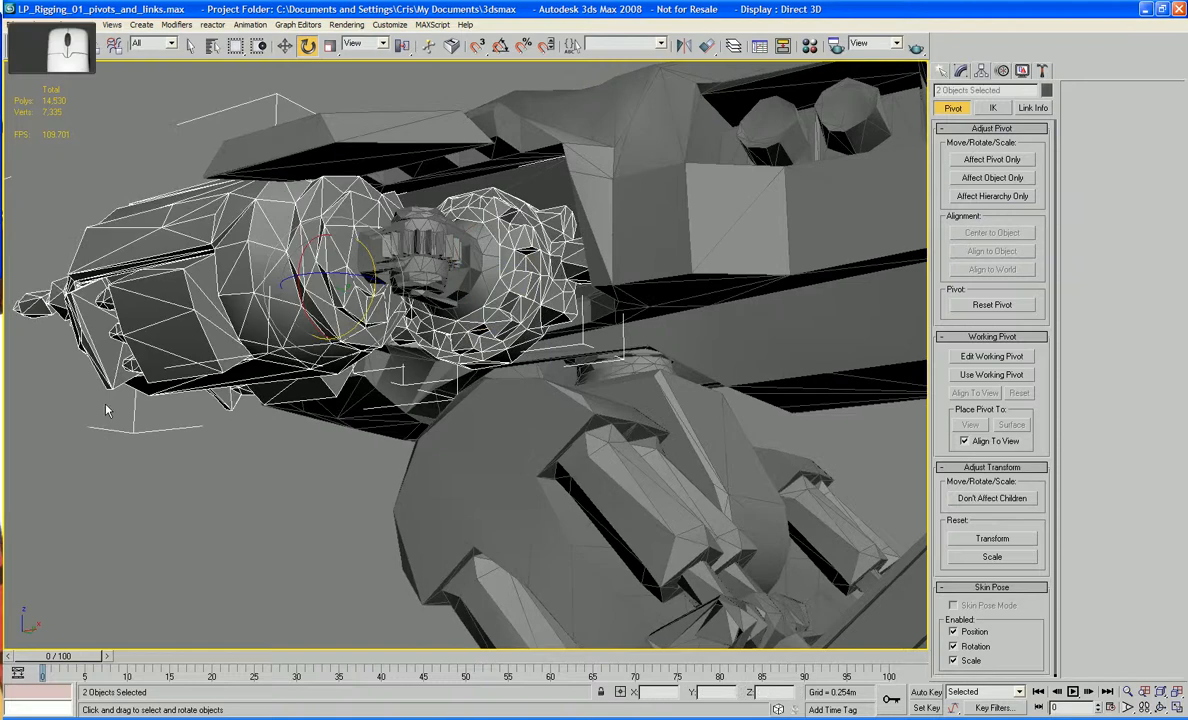
pyautogui.click(107, 408)
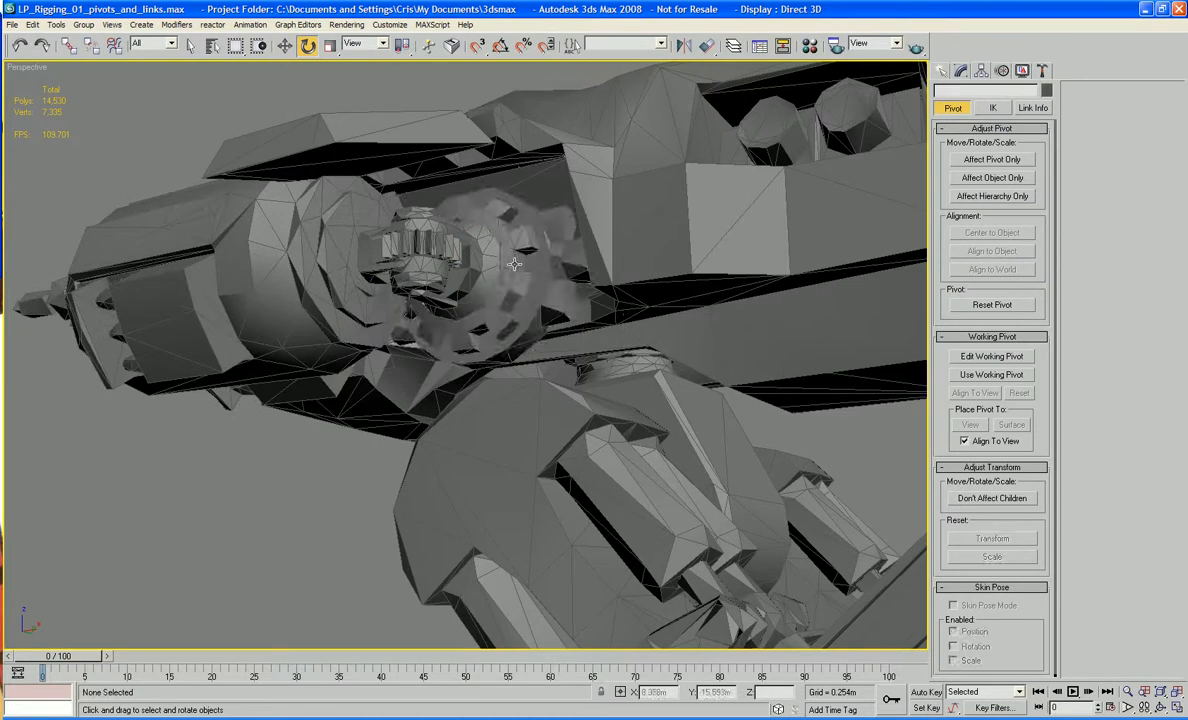
pyautogui.click(483, 248)
pyautogui.click(86, 244)
# Step: Select H_Upper_Arm, the lower arm and the gun together to examine the arm chain, and reselect only H_Upper_Arm
pyautogui.keyDown('alt'); pyautogui.moveTo(230, 293); pyautogui.dragTo(269, 308, button='middle'); pyautogui.keyUp('alt')
pyautogui.click(416, 262)
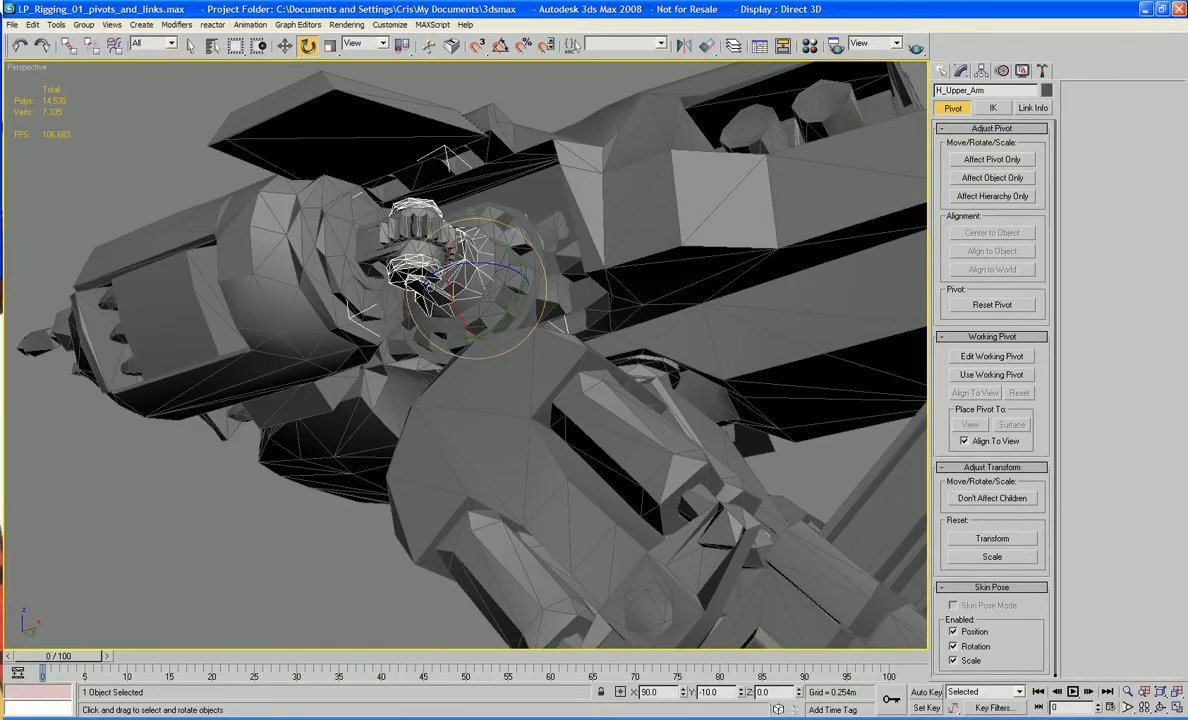
pyautogui.keyDown('ctrl'); pyautogui.click(374, 240); pyautogui.keyUp('ctrl')
pyautogui.keyDown('ctrl'); pyautogui.click(284, 320); pyautogui.keyUp('ctrl')
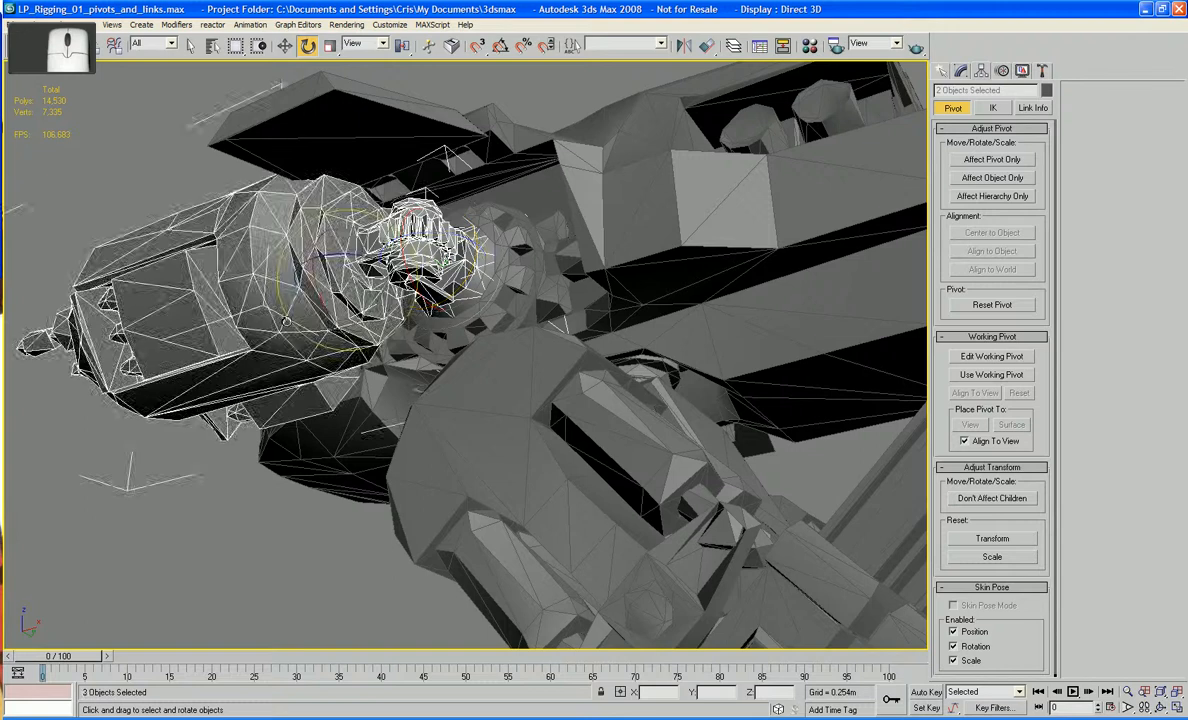
pyautogui.click(257, 522)
pyautogui.click(417, 256)
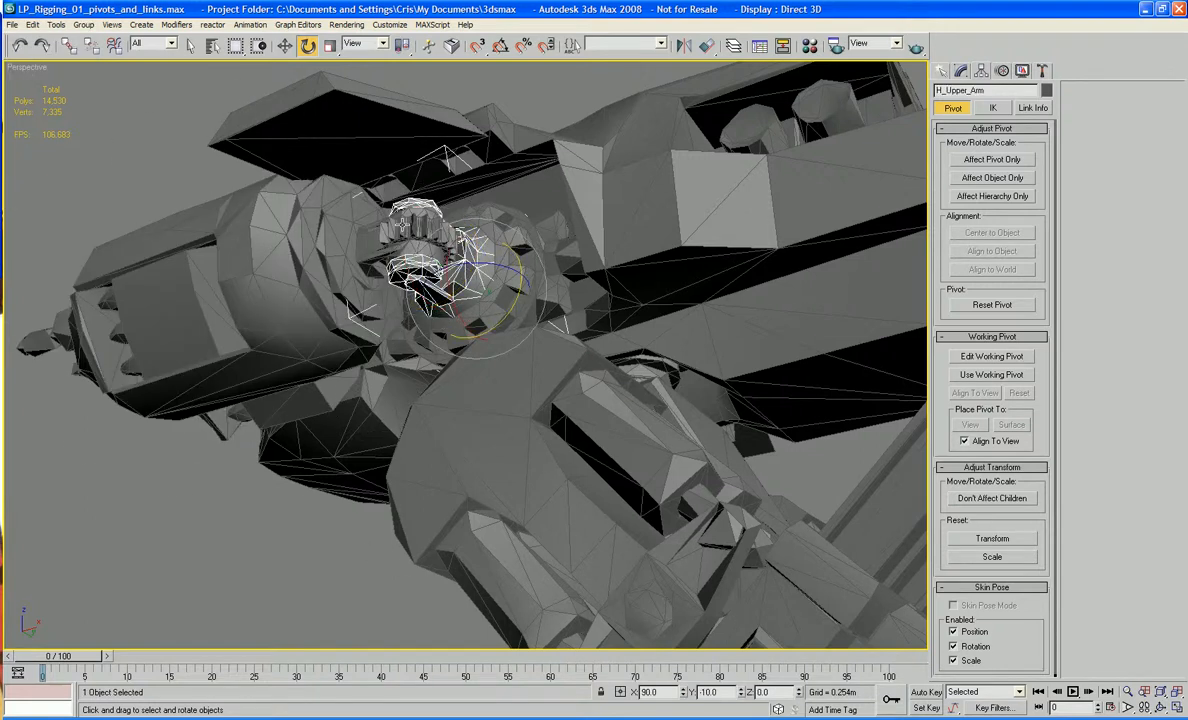
# Step: Examine the arm chain by selecting its parts in turn, including H_Lower_Arm and H_Gun_L
pyautogui.press('pageup')
pyautogui.click(179, 561)
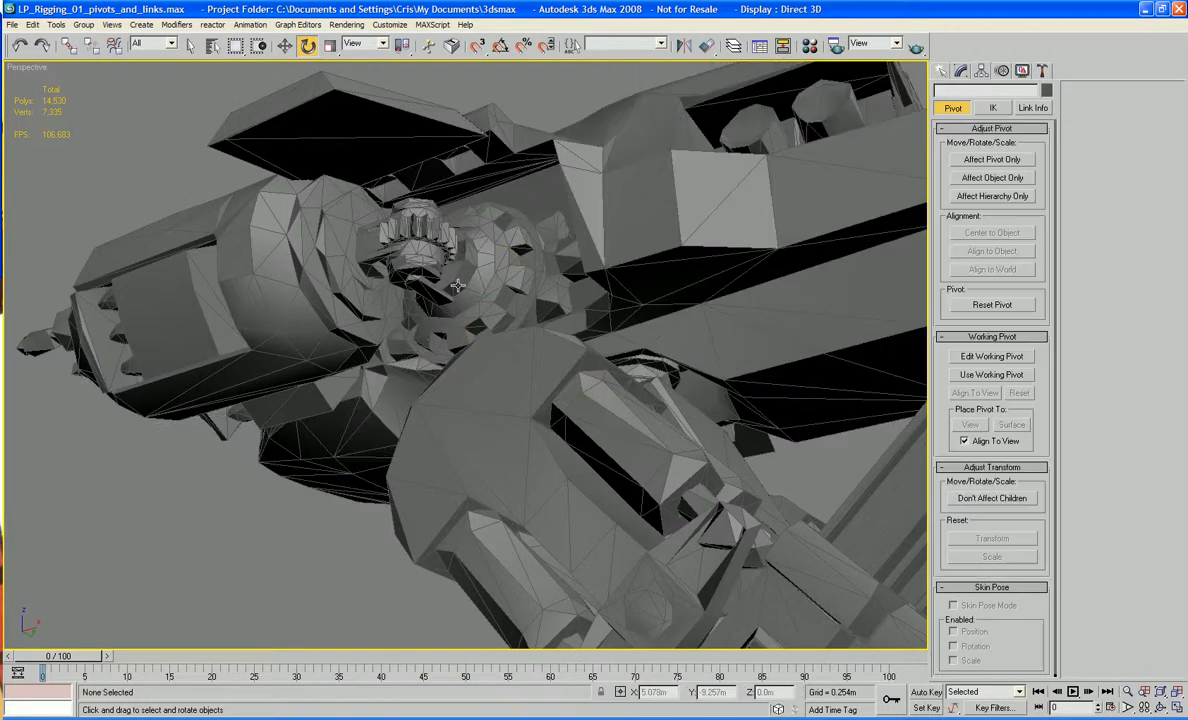
pyautogui.click(424, 263)
pyautogui.click(363, 246)
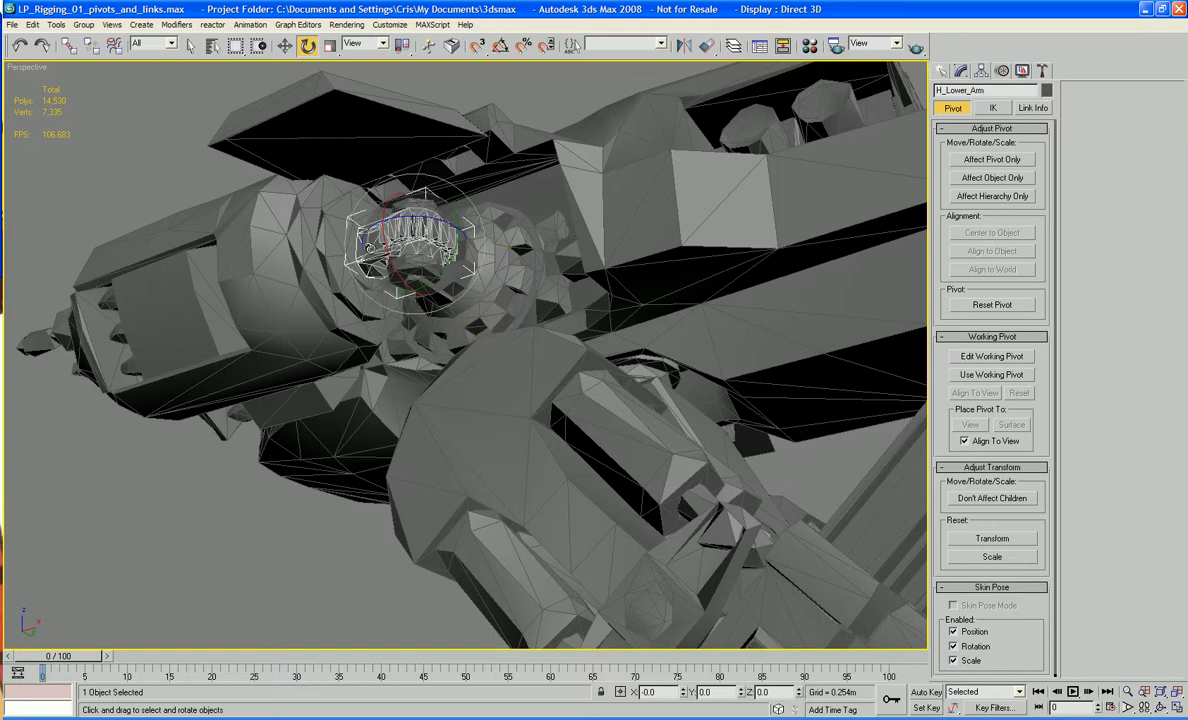
pyautogui.click(190, 301)
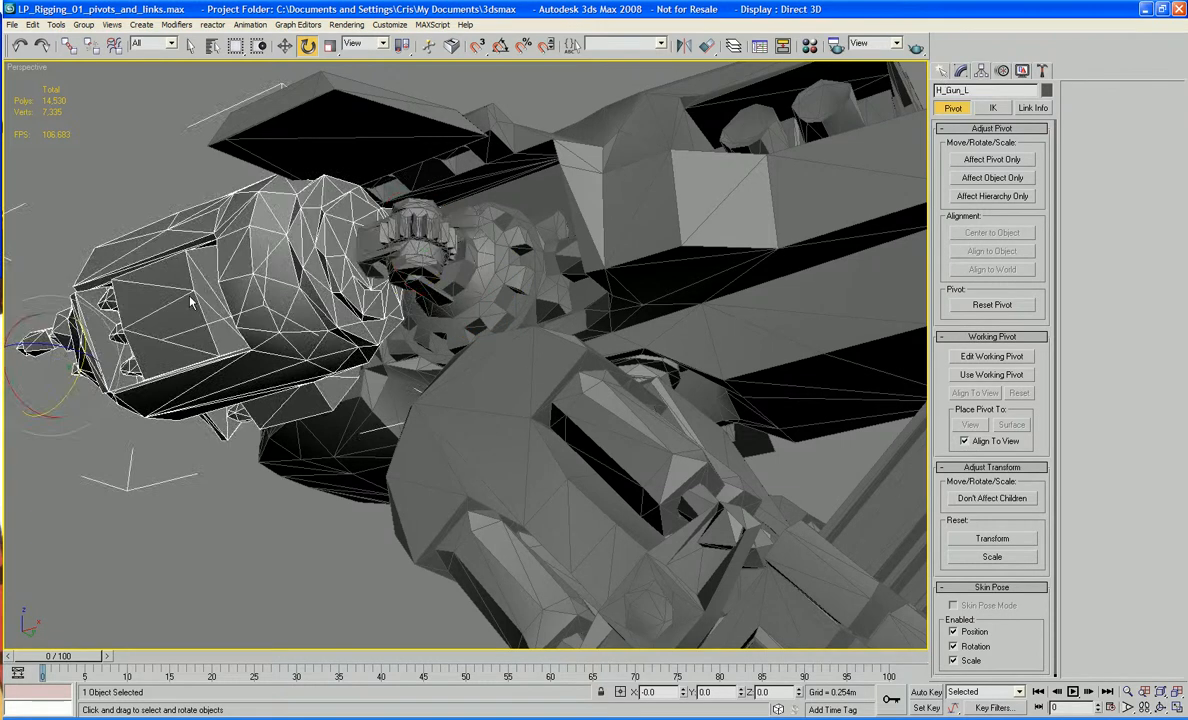
pyautogui.moveTo(190, 301); pyautogui.dragTo(171, 282, button='middle')
# Step: Test how H_Shoulder_Mount carries the arm by rotating it around two axes, undo each rotation, and clear the selection
pyautogui.click(481, 253)
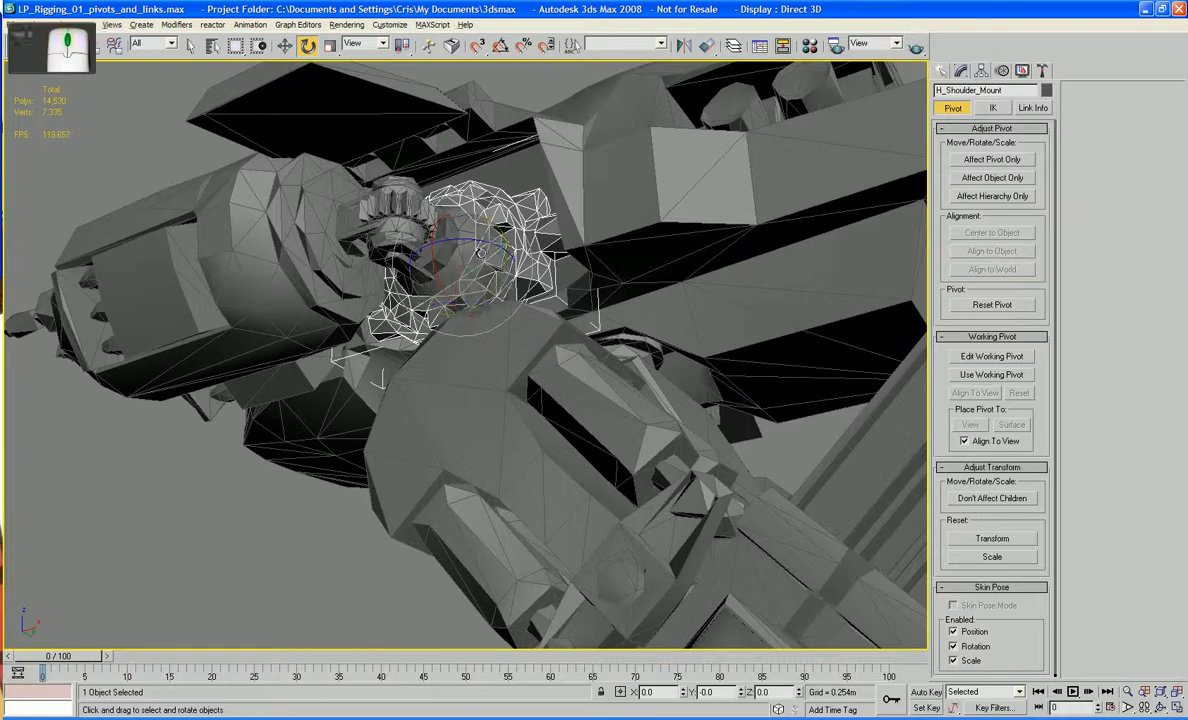
pyautogui.keyDown('alt'); pyautogui.moveTo(481, 253); pyautogui.dragTo(491, 282, button='middle'); pyautogui.keyUp('alt')
pyautogui.moveTo(461, 275); pyautogui.dragTo(469, 233)
pyautogui.hotkey('ctrl', 'z')
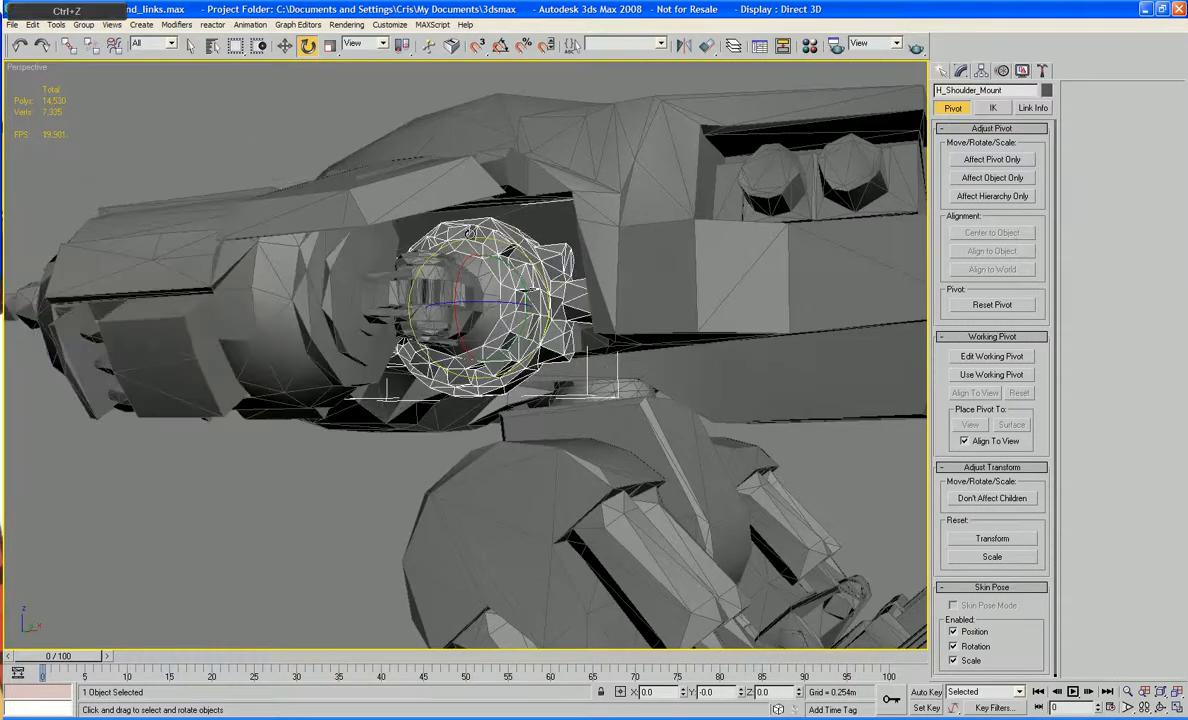
pyautogui.moveTo(466, 310)
pyautogui.keyDown('alt'); pyautogui.mouseDown(button='middle')
pyautogui.moveTo(477, 320)
pyautogui.moveTo(468, 332)
pyautogui.mouseUp(button='middle'); pyautogui.keyUp('alt')
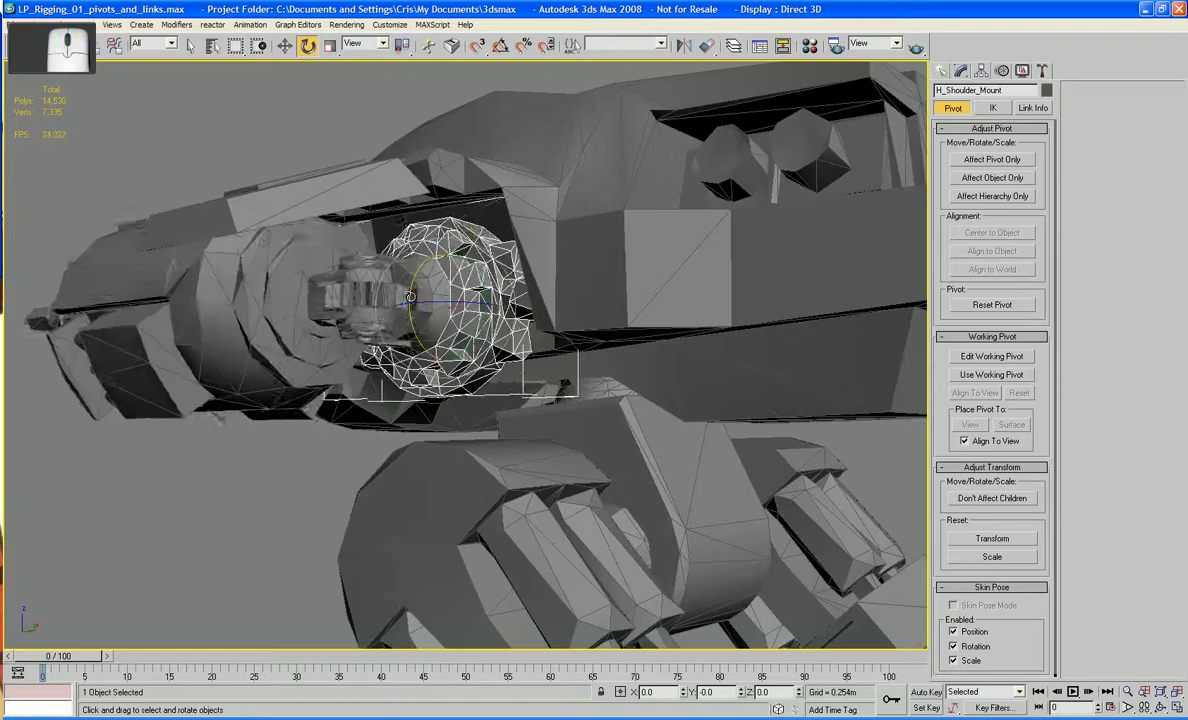
pyautogui.moveTo(414, 282); pyautogui.dragTo(306, 357)
pyautogui.hotkey('ctrl', 'z')
pyautogui.keyDown('alt'); pyautogui.moveTo(306, 357); pyautogui.dragTo(305, 527, button='middle'); pyautogui.keyUp('alt')
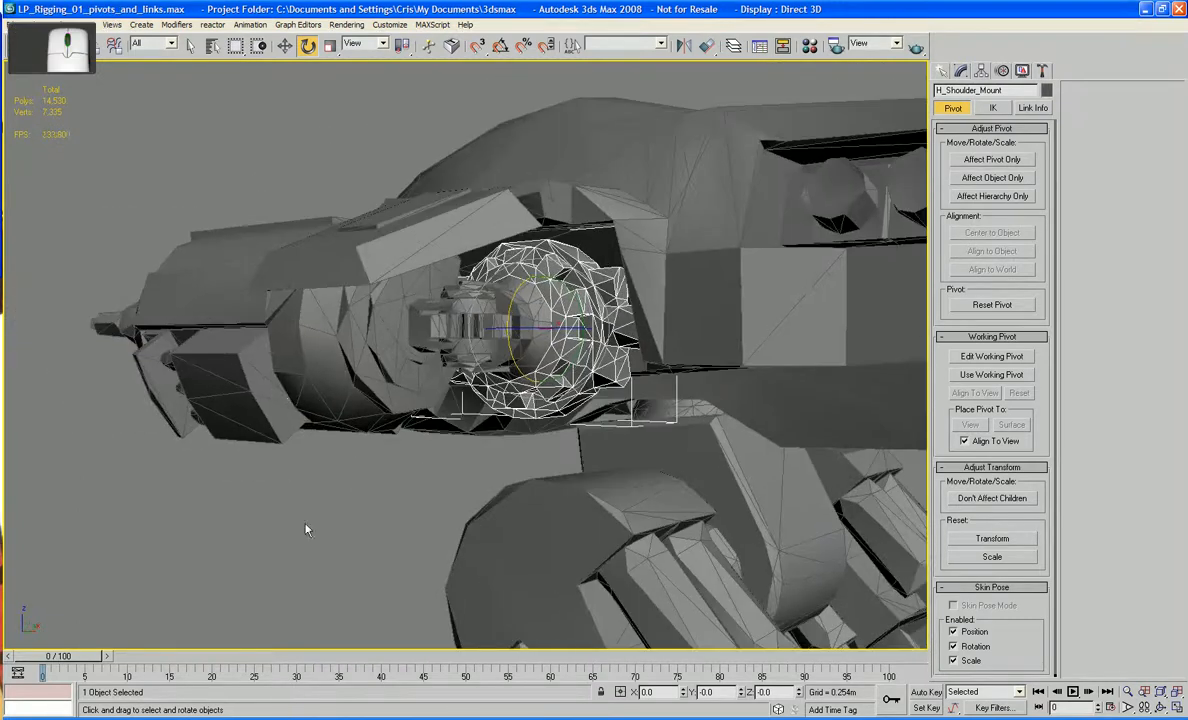
pyautogui.click(305, 527)
# Step: Create an HI Solver IK chain from H_Shoulder_Mount to H_Gun_L, test it by lowering the goal, and undo the move
pyautogui.click(535, 333)
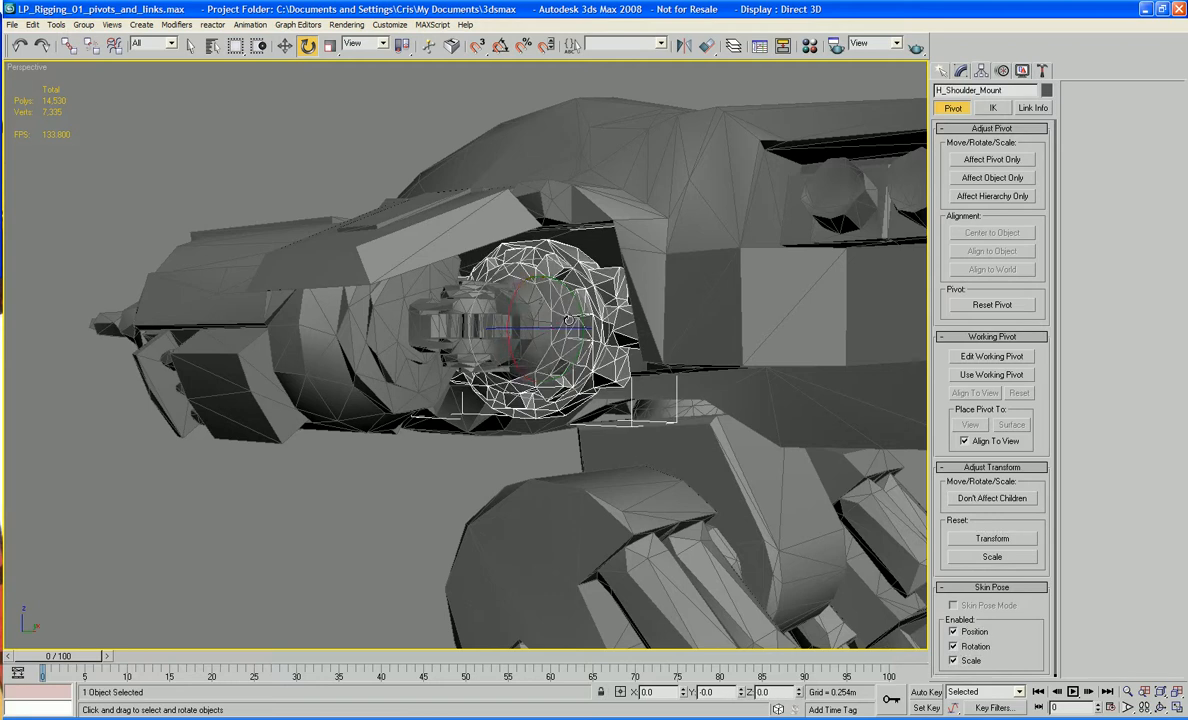
pyautogui.keyDown('ctrl'); pyautogui.click(196, 226); pyautogui.keyUp('ctrl')
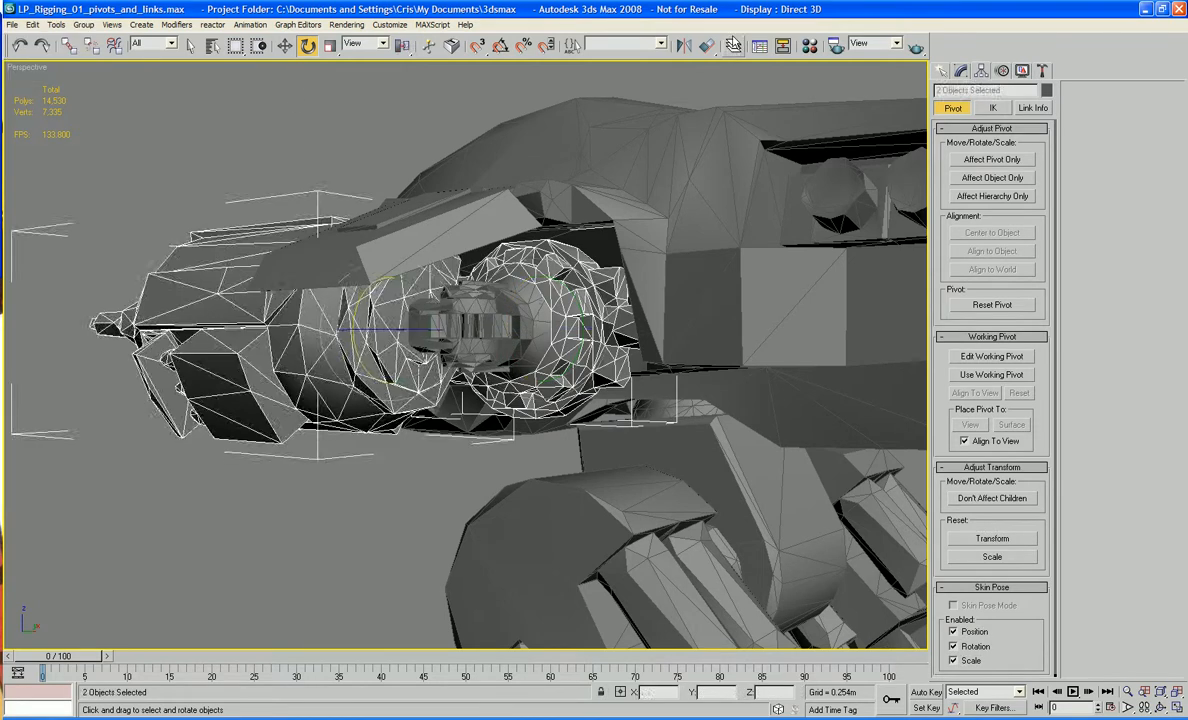
pyautogui.click(272, 90)
pyautogui.click(499, 307)
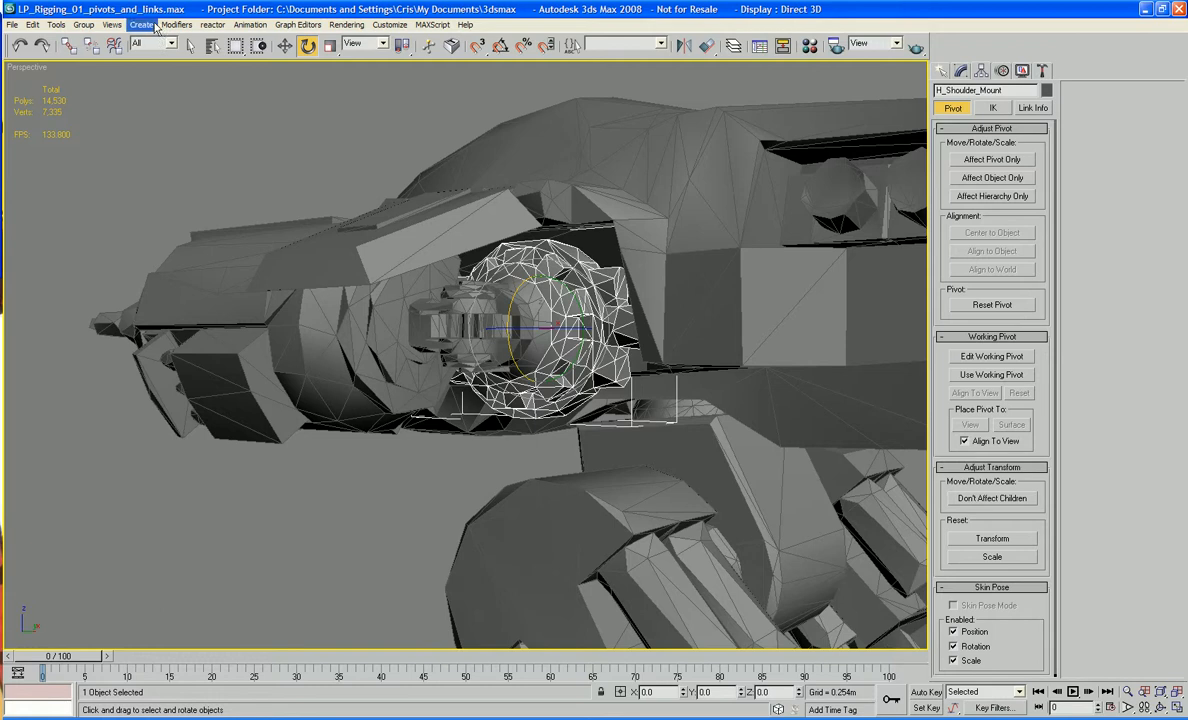
pyautogui.click(250, 24)
pyautogui.moveTo(259, 40)
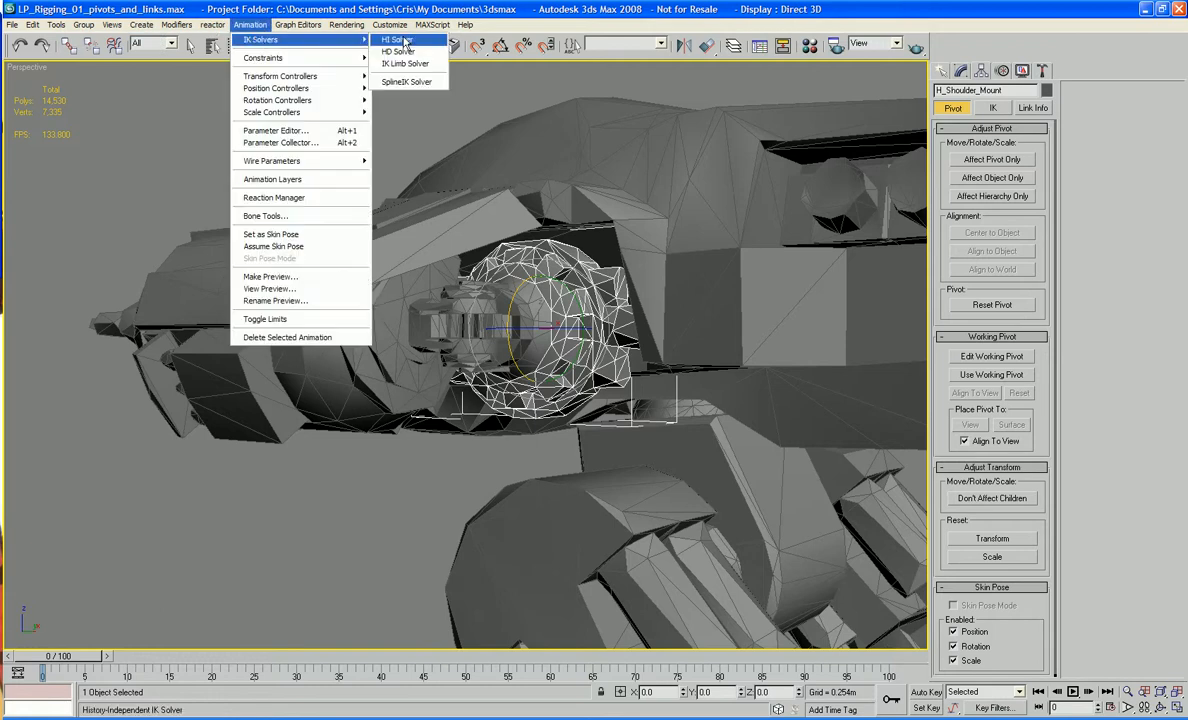
pyautogui.click(397, 40)
pyautogui.click(115, 305)
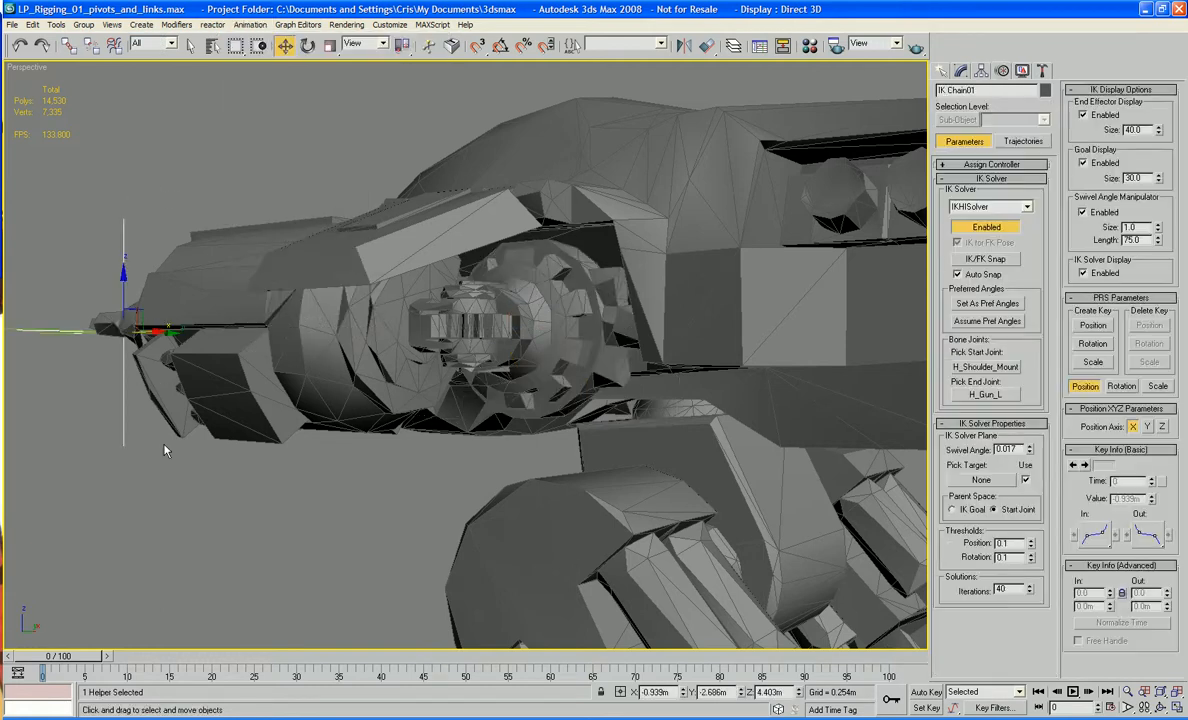
pyautogui.moveTo(121, 286); pyautogui.dragTo(113, 474)
pyautogui.hotkey('ctrl', 'z')
# Step: Deactivate the Y and Z axes of H_Shoulder_Mount's rotational joint in its IK settings, leaving only X active
pyautogui.click(548, 298)
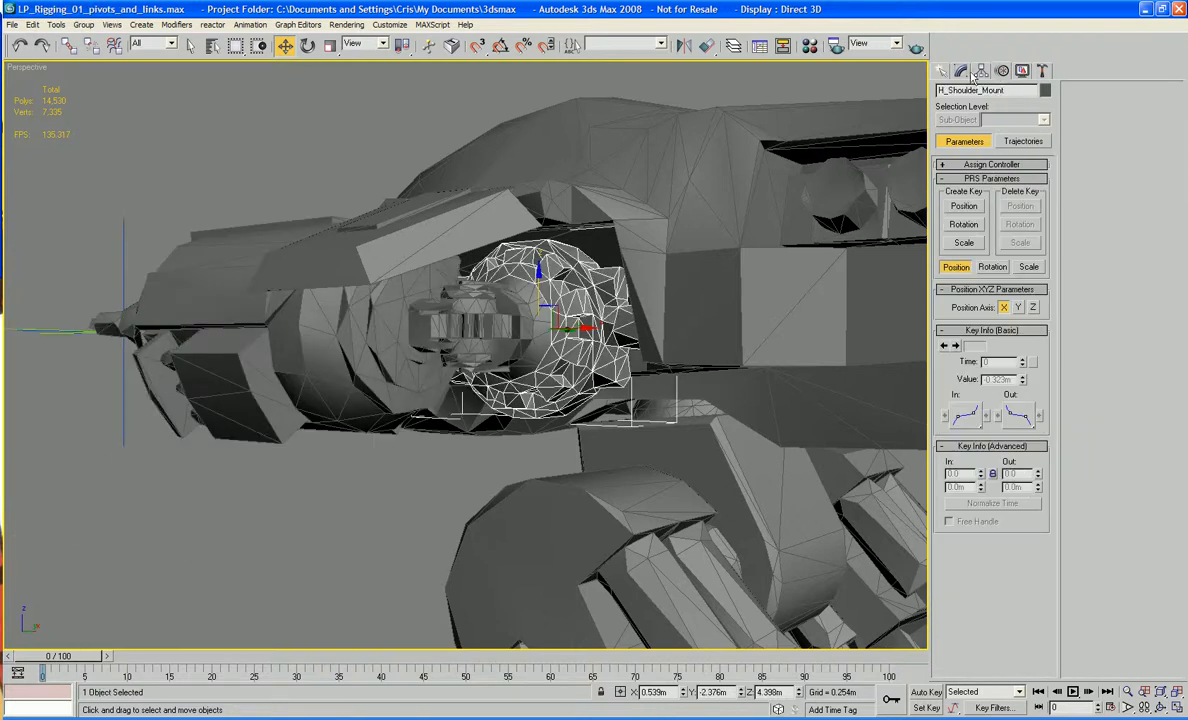
pyautogui.click(981, 71)
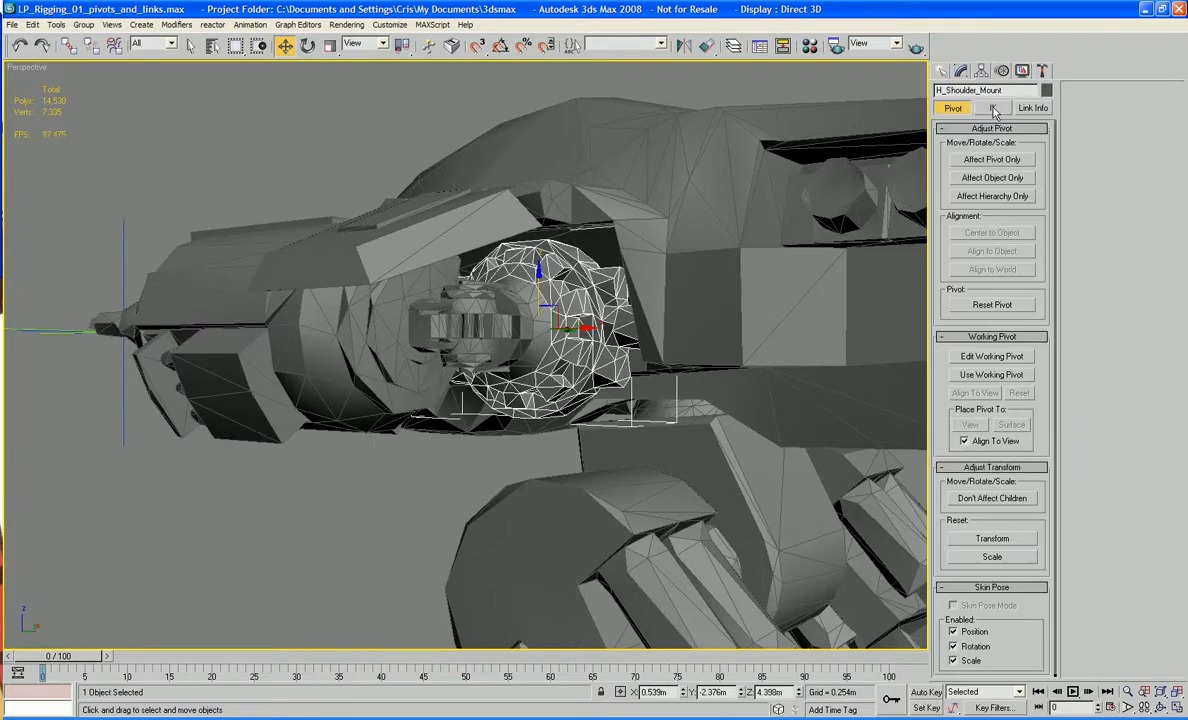
pyautogui.click(992, 107)
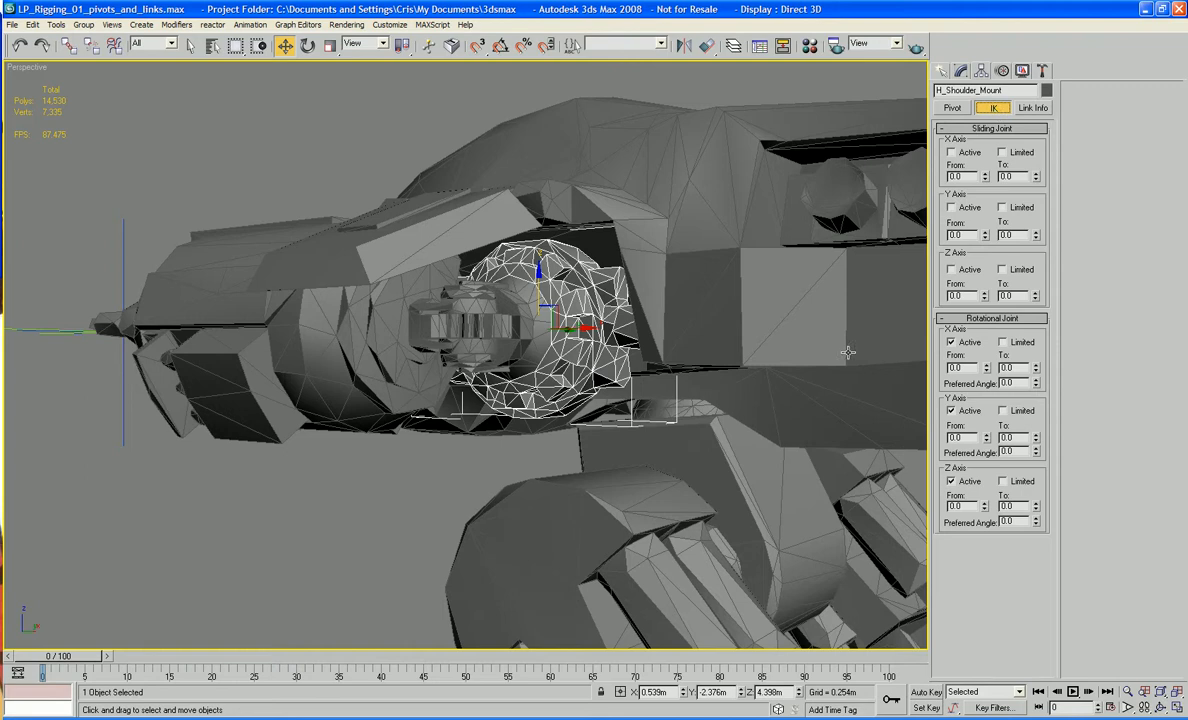
pyautogui.scroll(5, 848, 352)
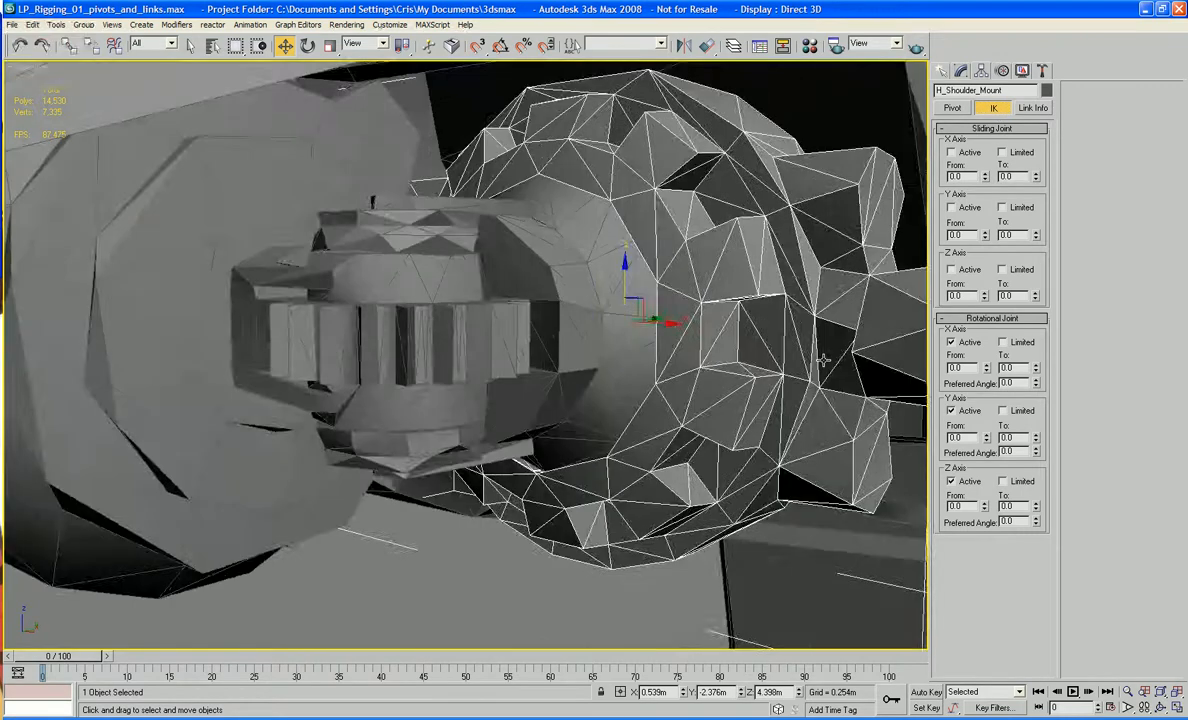
pyautogui.scroll(-3, 825, 358)
pyautogui.keyDown('alt'); pyautogui.moveTo(827, 319); pyautogui.dragTo(896, 343, button='middle'); pyautogui.keyUp('alt')
pyautogui.click(951, 412)
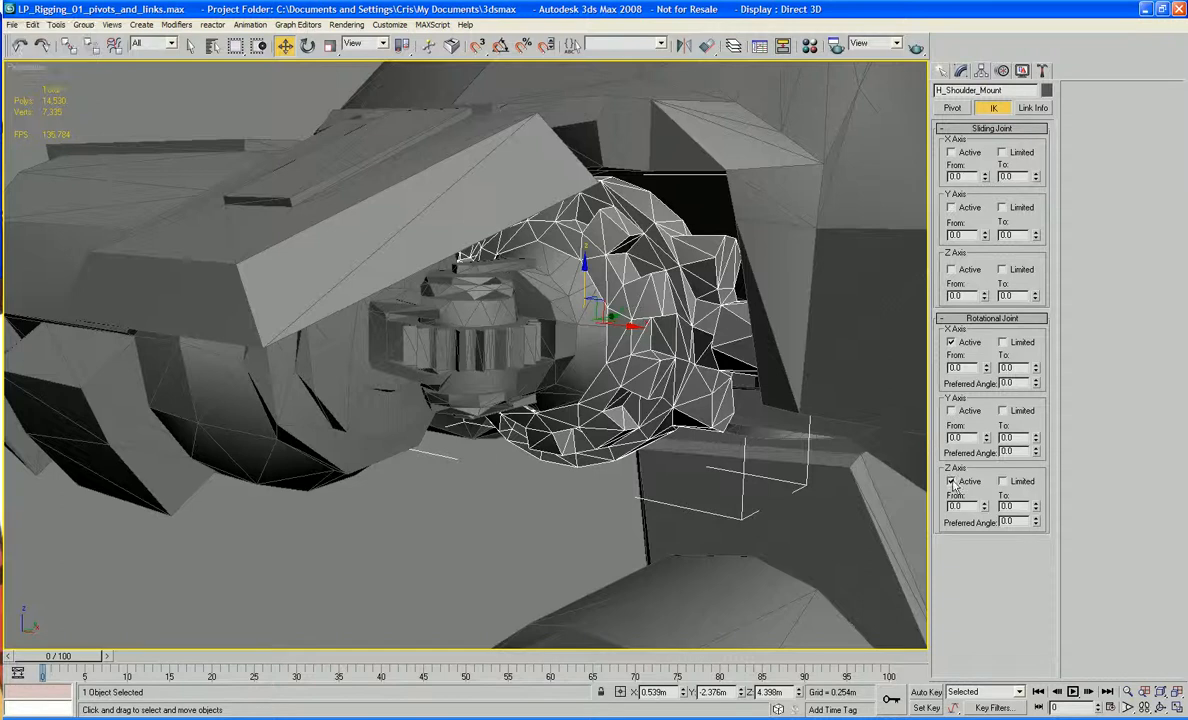
# Step: Test the restricted shoulder joint by moving the IK Chain01 goal vertically, and undo the move
pyautogui.scroll(-6, 515, 363)
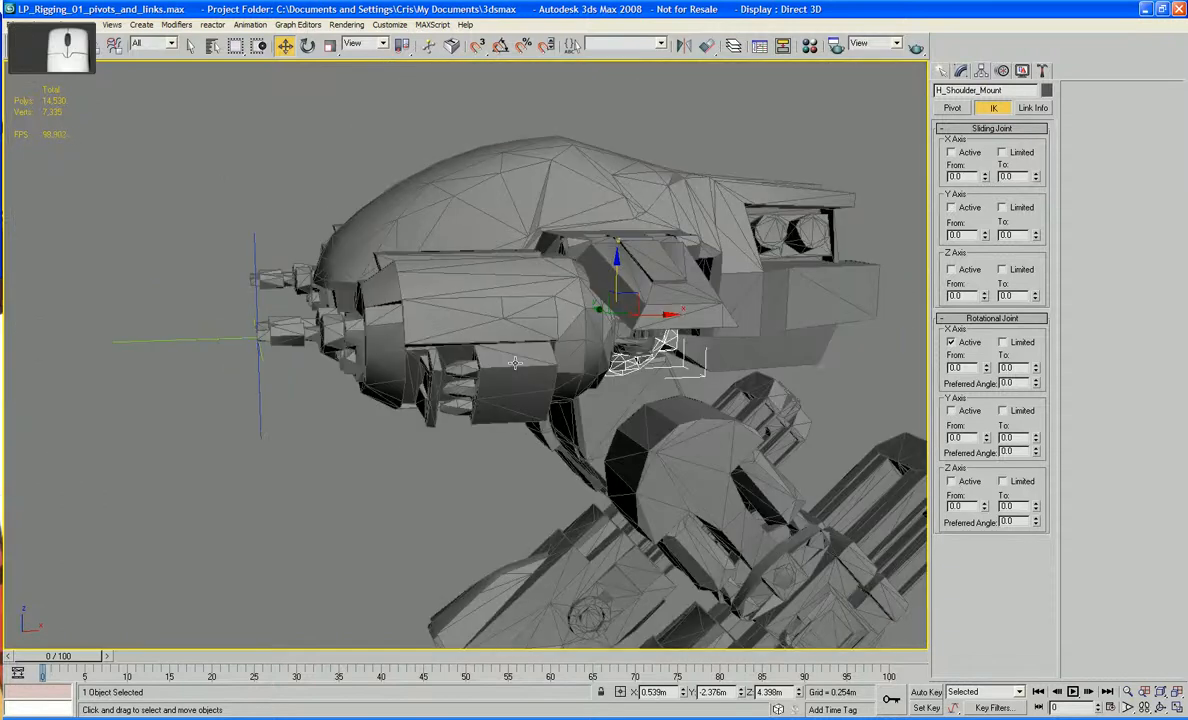
pyautogui.click(256, 281)
pyautogui.moveTo(256, 312); pyautogui.dragTo(242, 173)
pyautogui.keyDown('alt'); pyautogui.moveTo(420, 330); pyautogui.dragTo(269, 341, button='middle'); pyautogui.keyUp('alt')
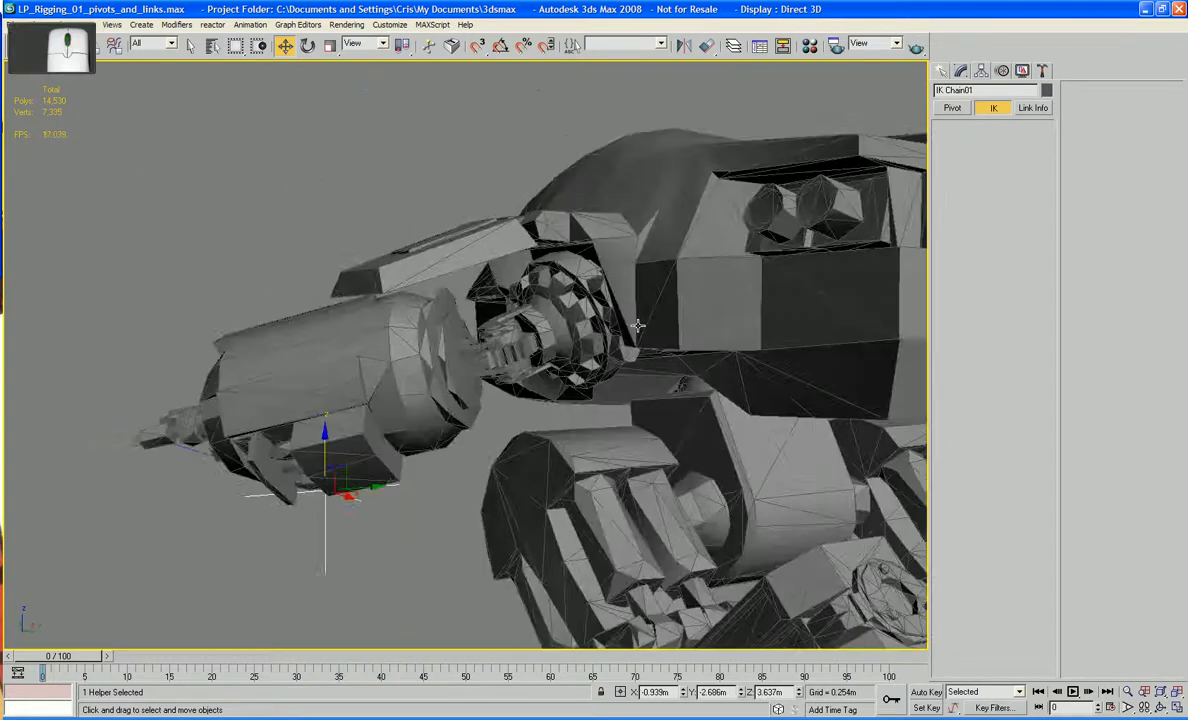
pyautogui.hotkey('ctrl', 'z')
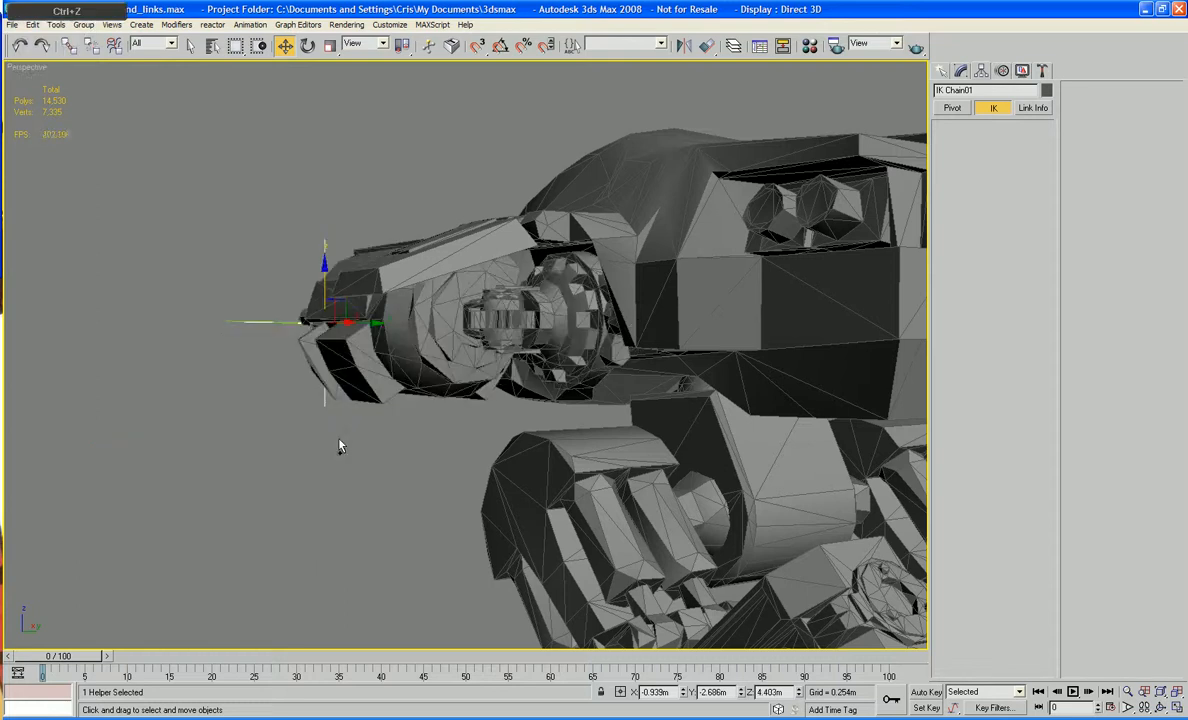
# Step: Delete the IK chain running from H_Shoulder_Mount to H_Gun_L
pyautogui.keyDown('alt'); pyautogui.moveTo(337, 438); pyautogui.dragTo(299, 416, button='middle'); pyautogui.keyUp('alt')
pyautogui.keyDown('alt'); pyautogui.moveTo(462, 392); pyautogui.dragTo(420, 380, button='middle'); pyautogui.keyUp('alt')
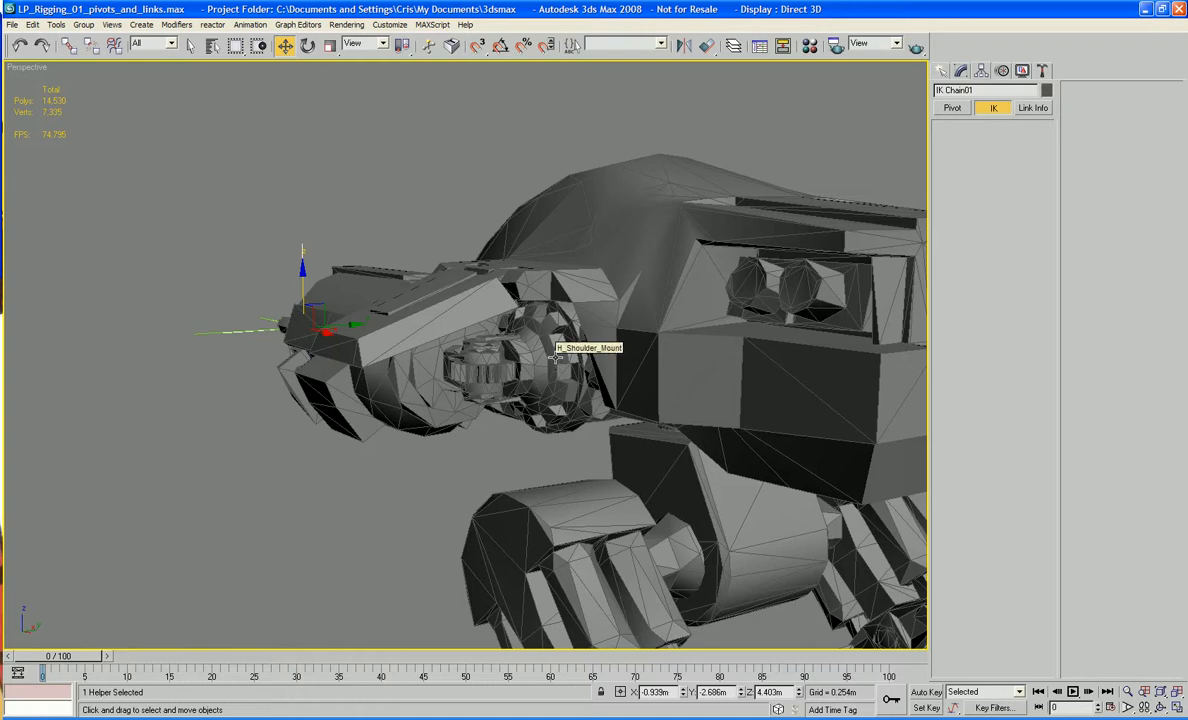
pyautogui.keyDown('alt'); pyautogui.moveTo(445, 335); pyautogui.dragTo(335, 440, button='middle'); pyautogui.keyUp('alt')
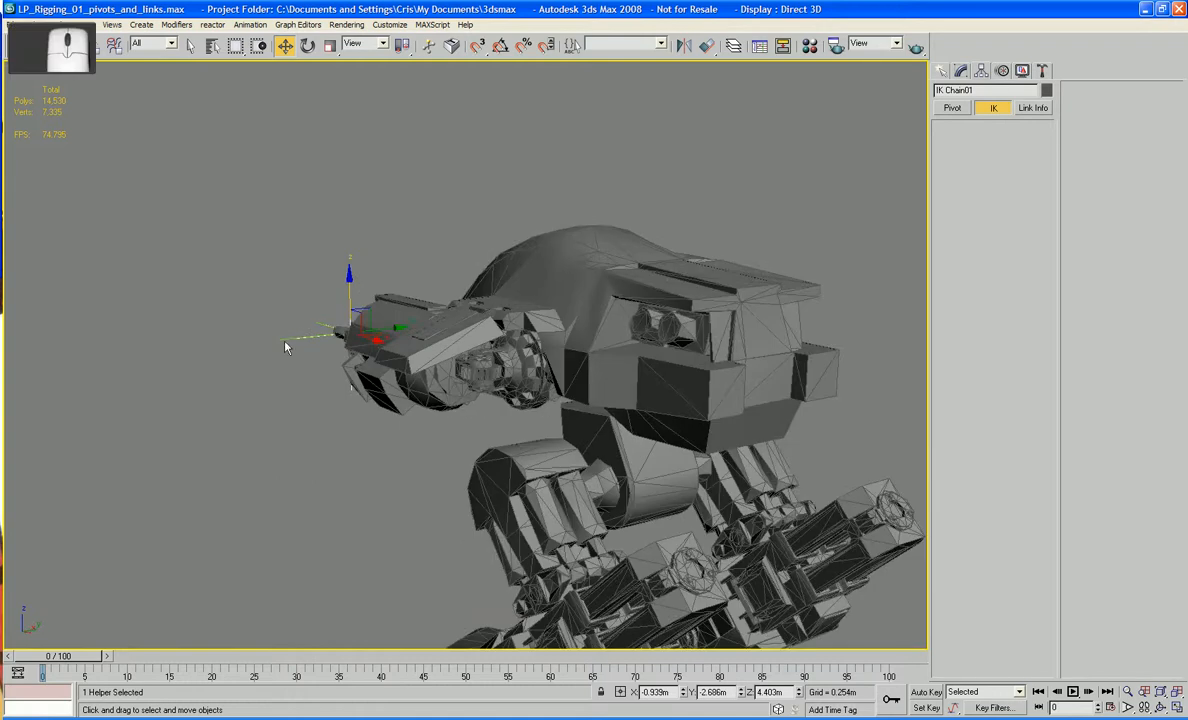
pyautogui.click(296, 362)
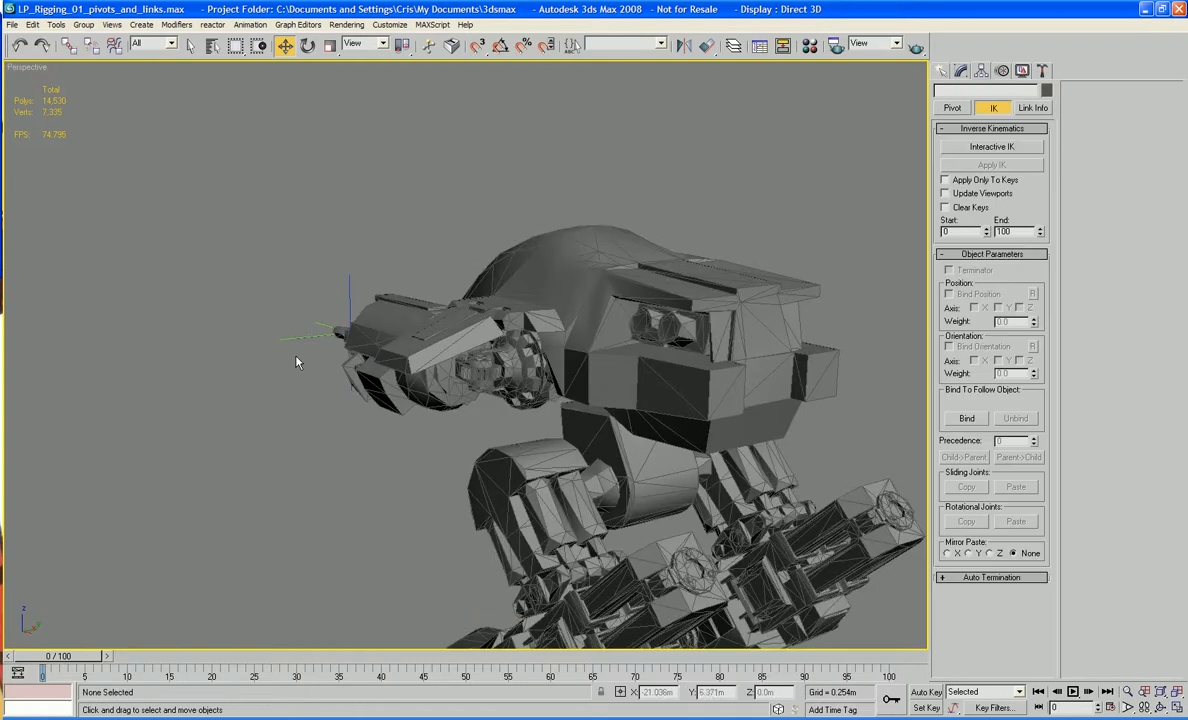
pyautogui.click(352, 308)
pyautogui.press('Delete')
# Step: Create a new HI Solver IK chain starting at H_Upper_Arm and ending at the gun
pyautogui.keyDown('alt'); pyautogui.moveTo(337, 427); pyautogui.dragTo(318, 419, button='middle'); pyautogui.keyUp('alt')
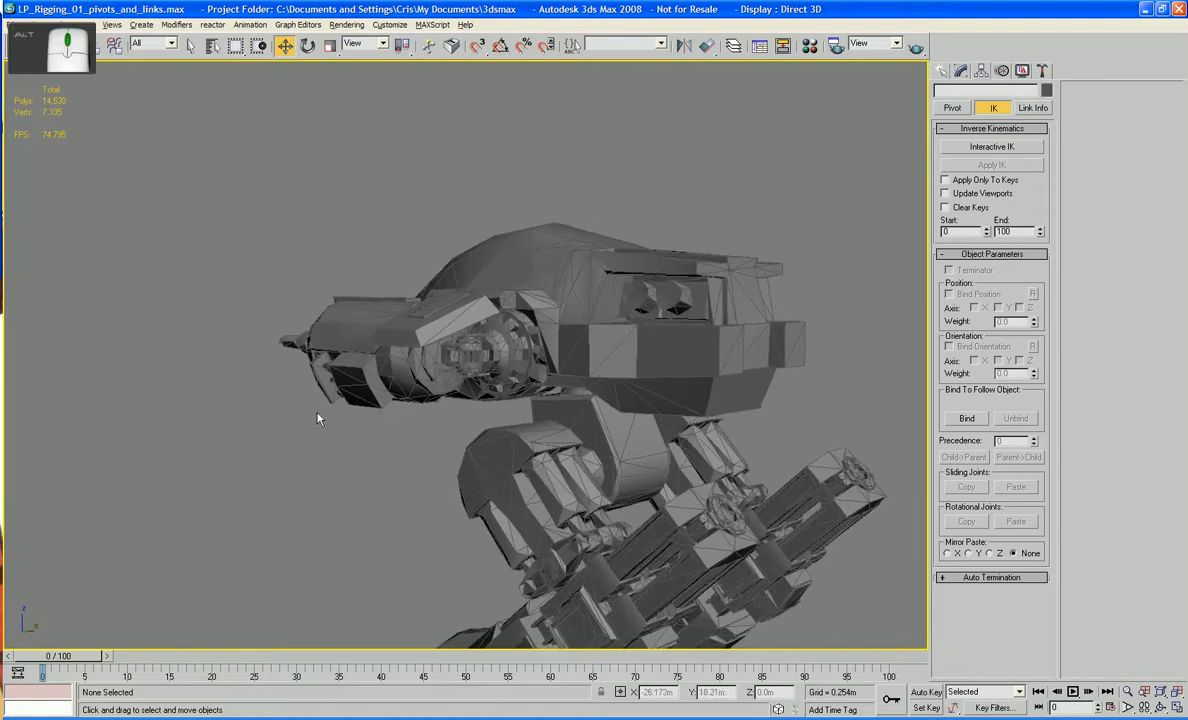
pyautogui.click(455, 325)
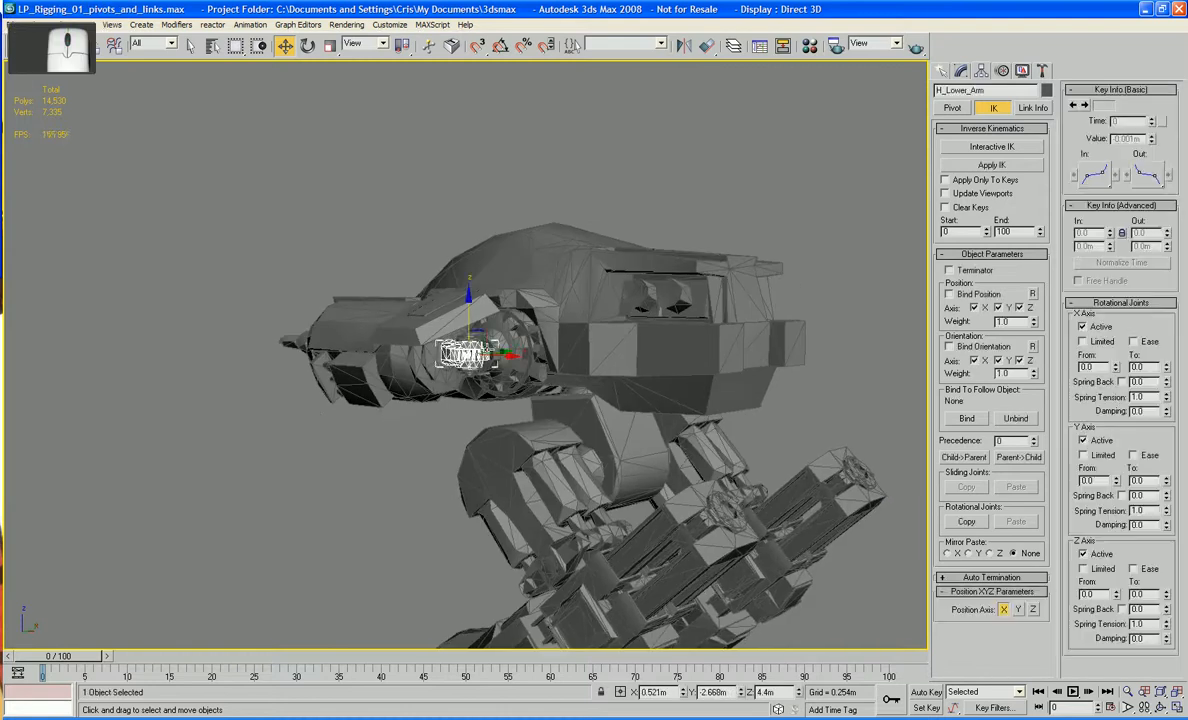
pyautogui.click(245, 27)
pyautogui.moveTo(255, 40)
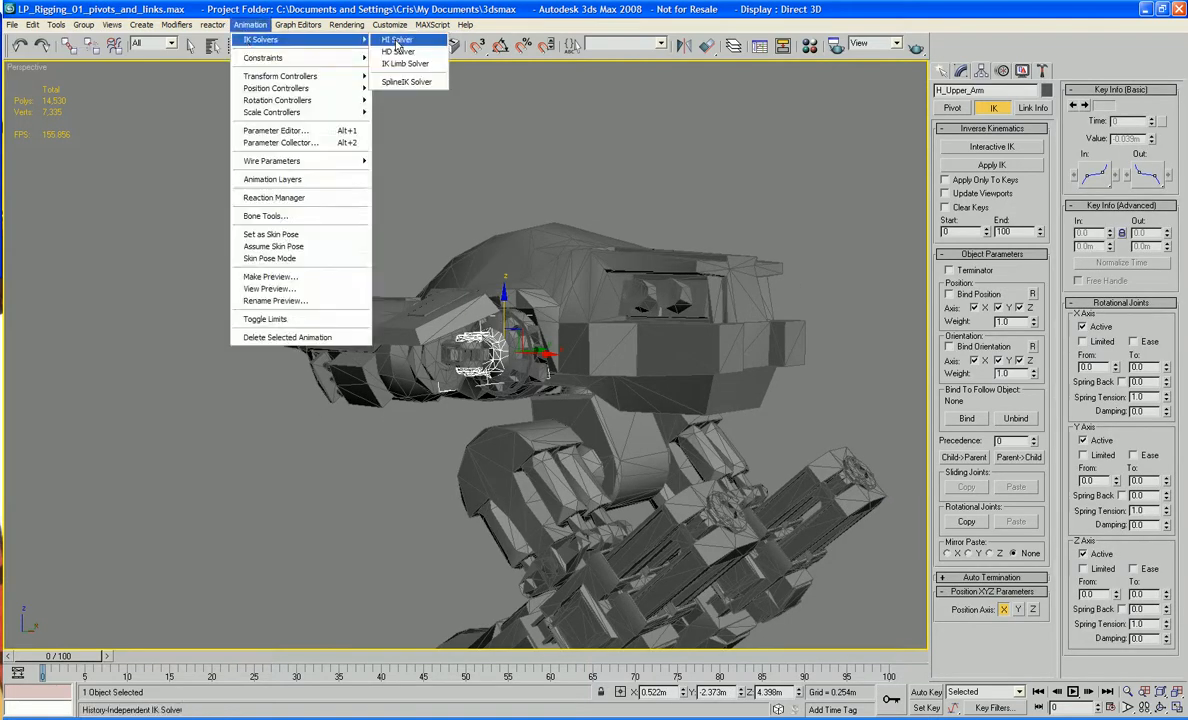
pyautogui.click(397, 40)
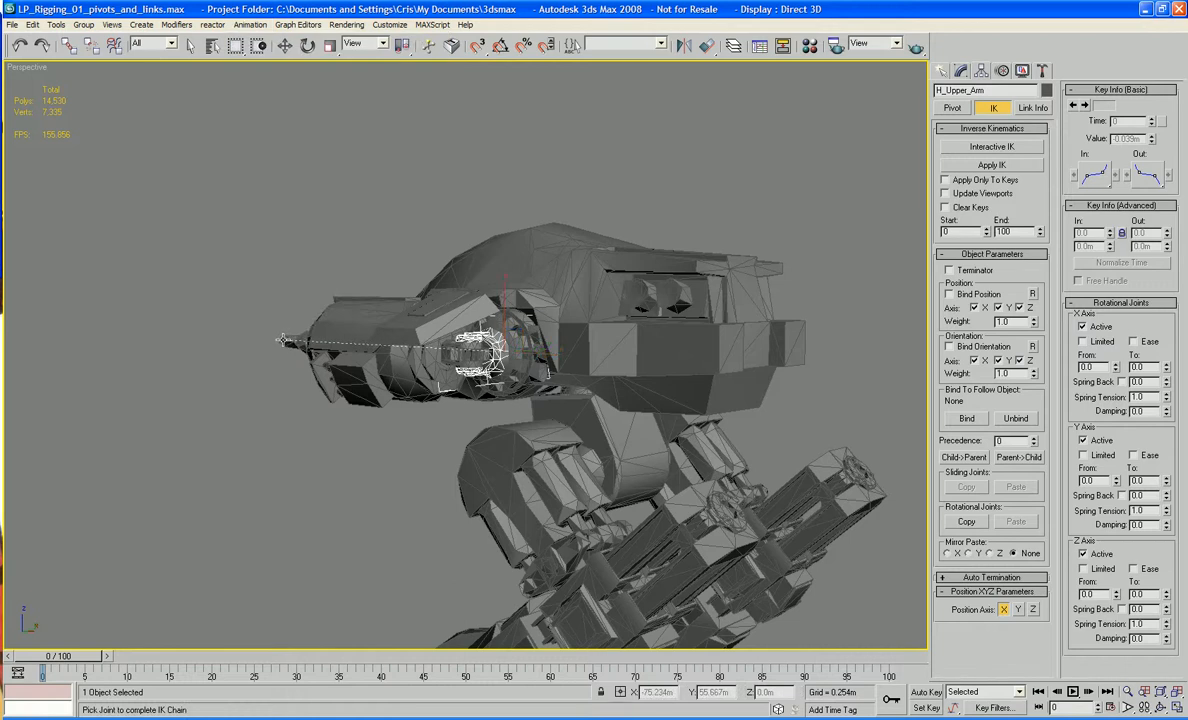
pyautogui.click(287, 353)
# Step: Select H_Upper_Arm and display its IK joint settings, with a close view of the shoulder joint
pyautogui.keyDown('alt'); pyautogui.moveTo(246, 450); pyautogui.dragTo(296, 528, button='middle'); pyautogui.keyUp('alt')
pyautogui.scroll(3, 290, 472)
pyautogui.click(446, 352)
pyautogui.click(440, 350)
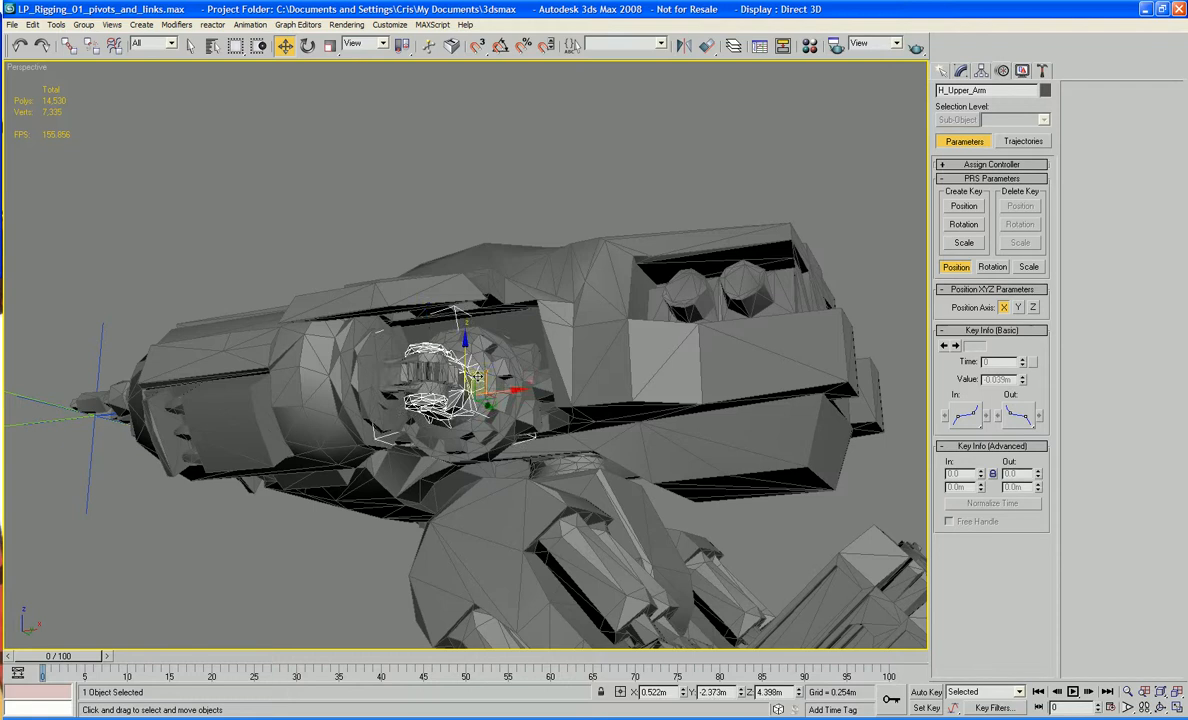
pyautogui.click(979, 72)
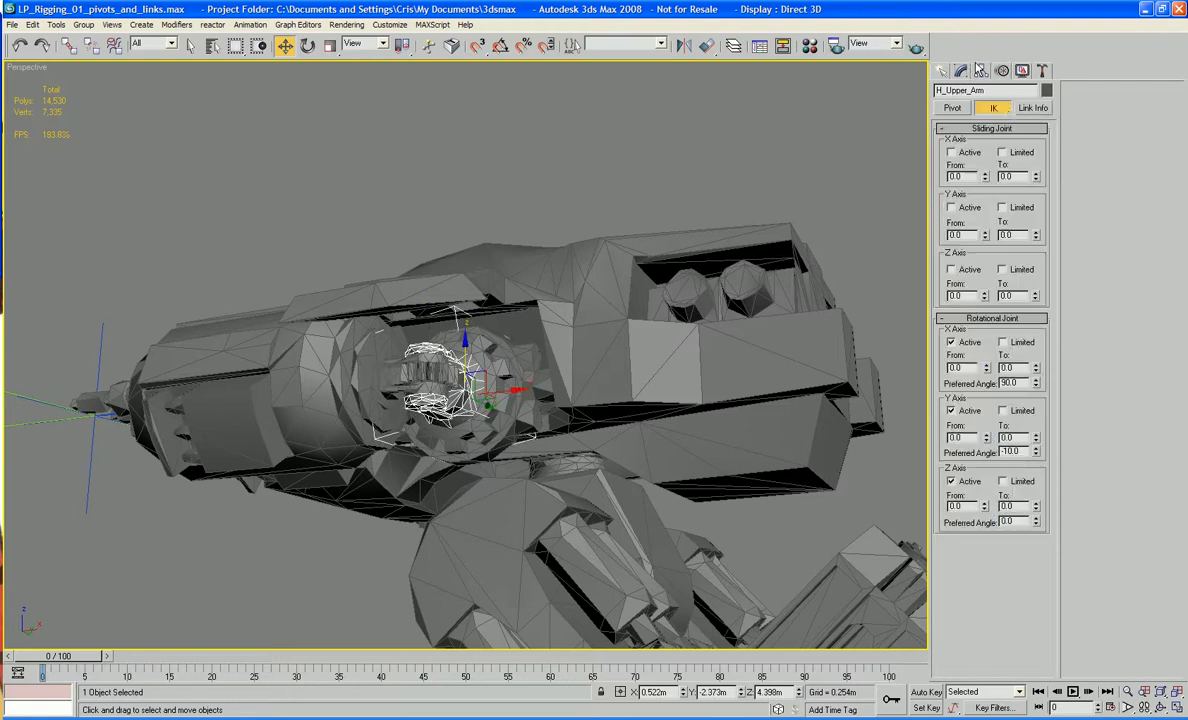
pyautogui.moveTo(680, 228); pyautogui.dragTo(718, 226, button='middle')
pyautogui.scroll(3, 656, 124)
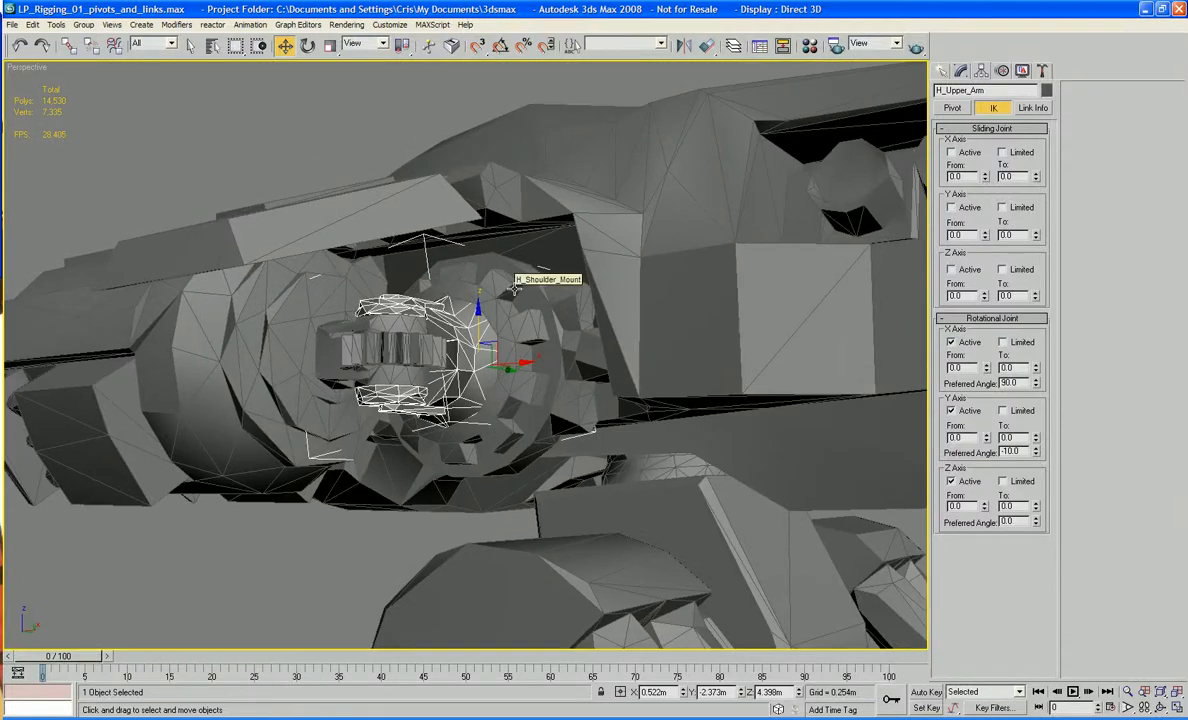
# Step: Try limiting H_Upper_Arm's rotational joint on the X, Y and Z axes, varying the X-axis From limit, and remove the limits
pyautogui.click(1005, 342)
pyautogui.click(1004, 411)
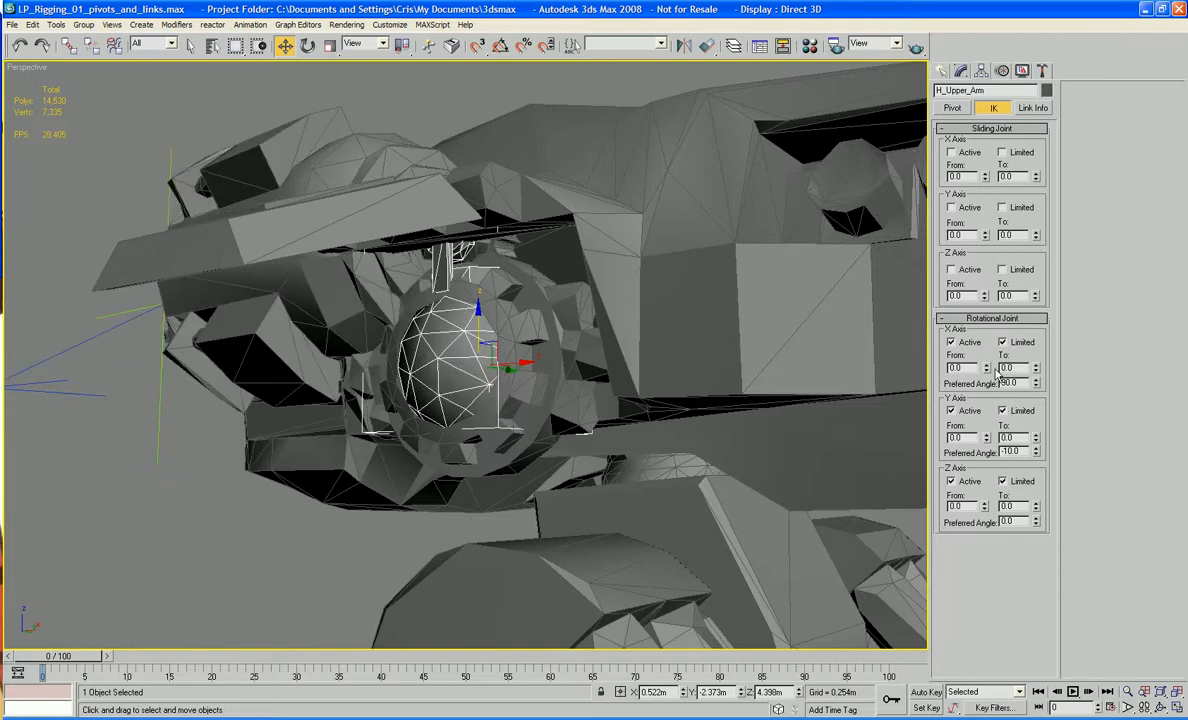
pyautogui.moveTo(988, 370); pyautogui.dragTo(979, 254)
pyautogui.click(1003, 342)
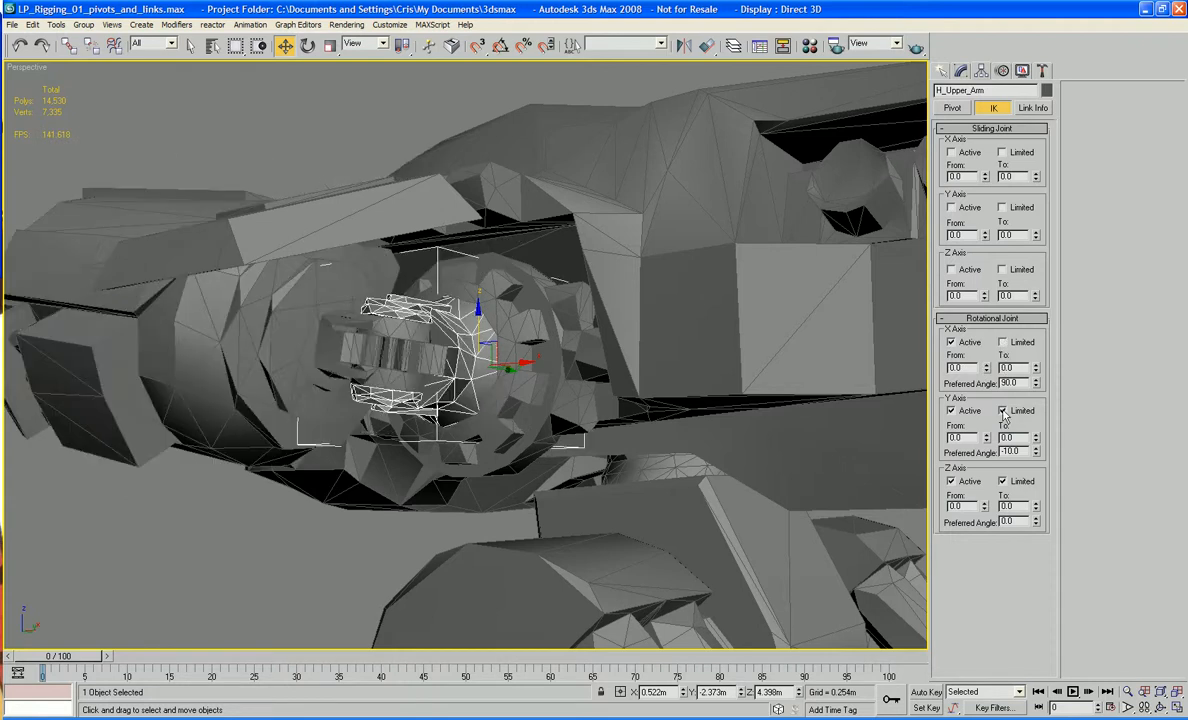
pyautogui.click(1003, 411)
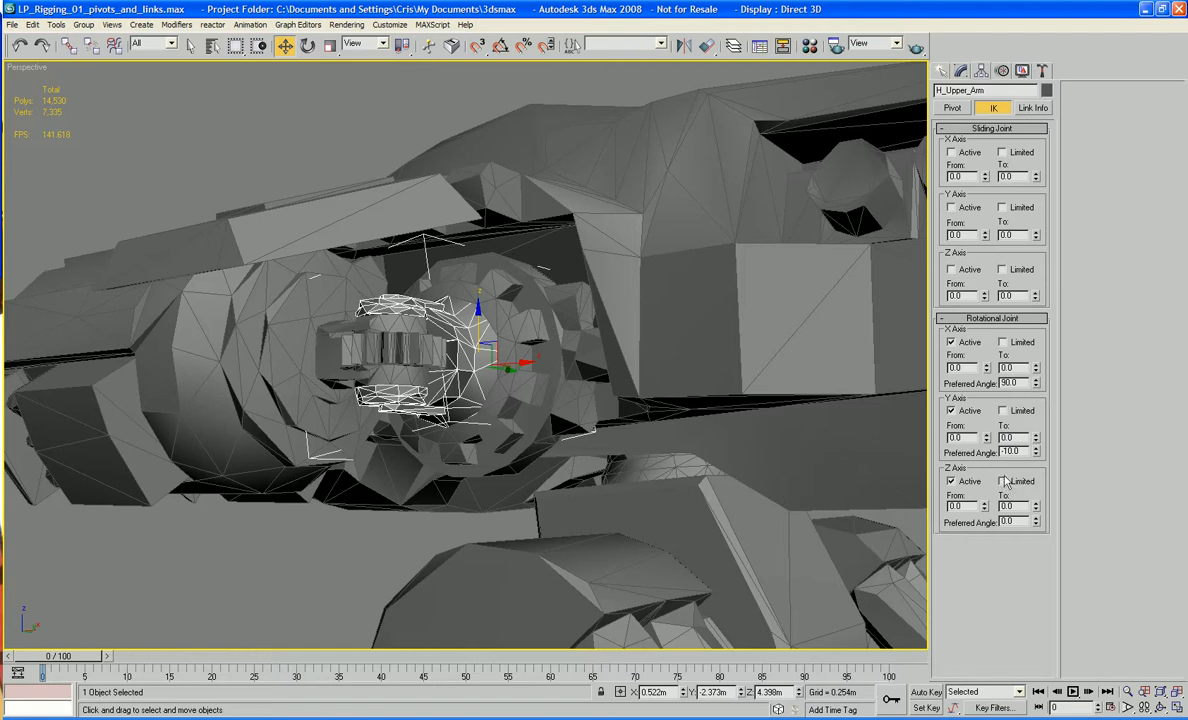
pyautogui.moveTo(987, 371)
pyautogui.mouseDown()
pyautogui.moveTo(986, 382)
pyautogui.moveTo(985, 343)
pyautogui.moveTo(981, 357)
pyautogui.mouseUp()
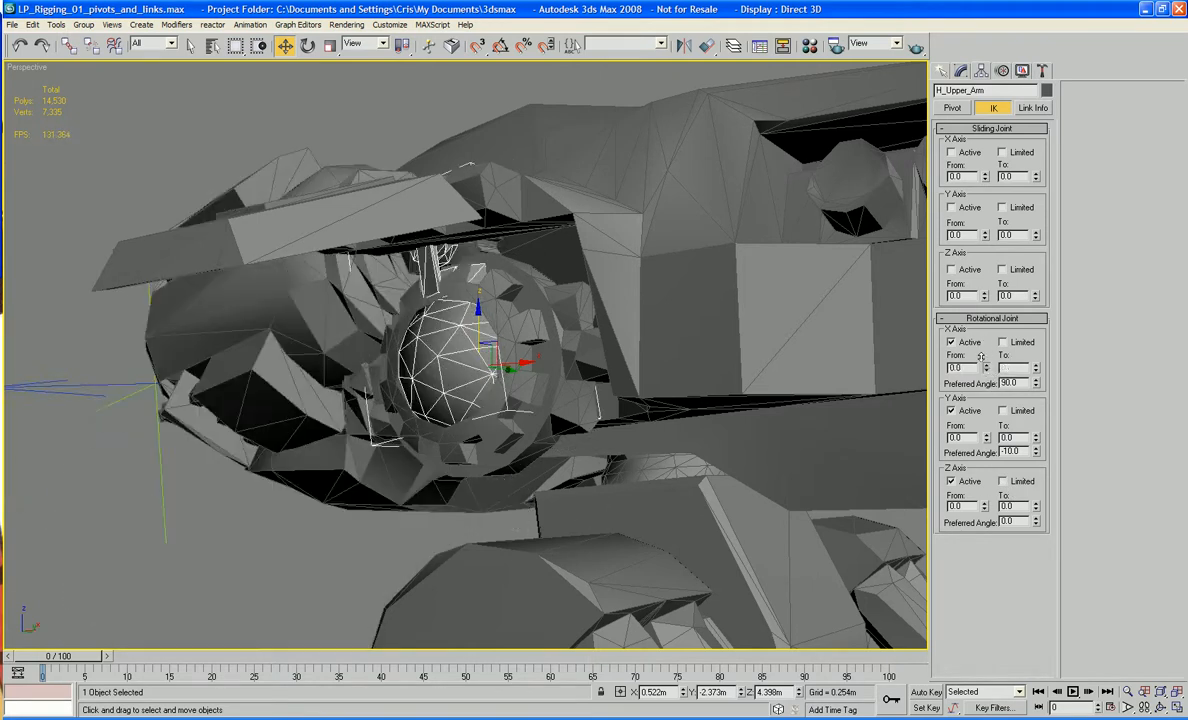
pyautogui.moveTo(973, 222); pyautogui.dragTo(973, 342)
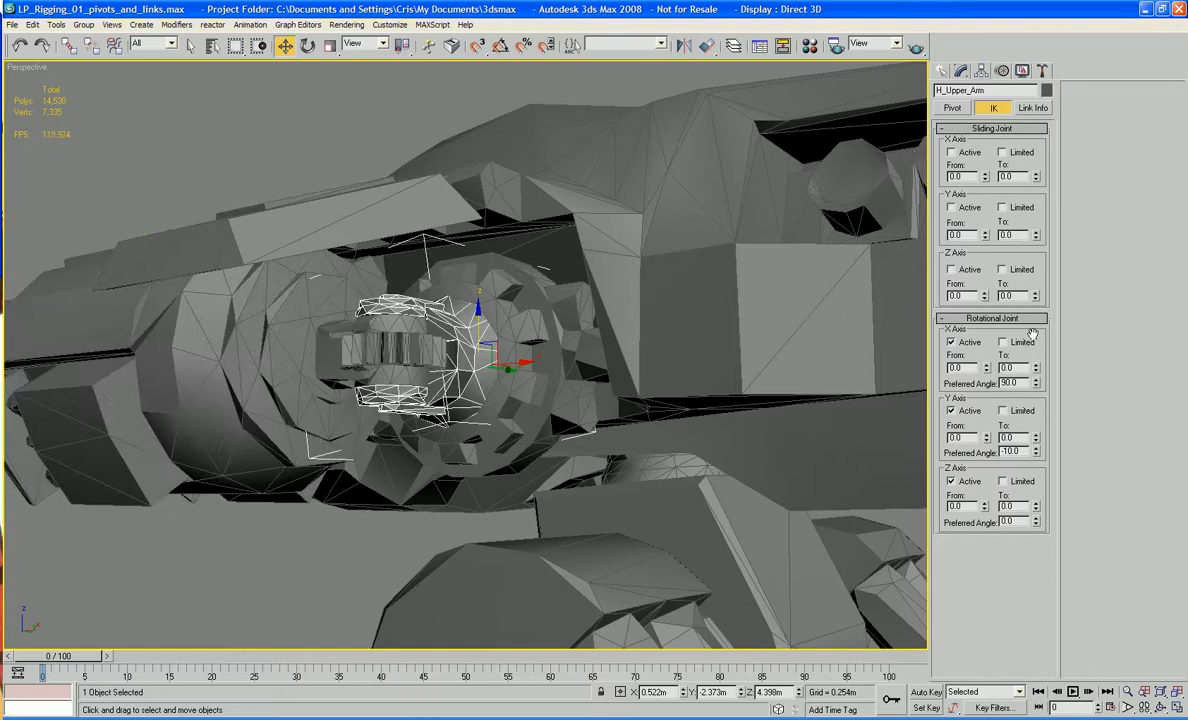
# Step: Limit H_Upper_Arm's rotational joint to 66 to 106 on X and -66 to 22 on Y, and limit its Z axis
pyautogui.moveTo(1036, 368); pyautogui.dragTo(1036, 290)
pyautogui.moveTo(986, 368); pyautogui.dragTo(988, 323)
pyautogui.click(1003, 343)
pyautogui.moveTo(987, 443); pyautogui.dragTo(990, 485)
pyautogui.moveTo(1035, 442); pyautogui.dragTo(1036, 420)
pyautogui.click(1003, 411)
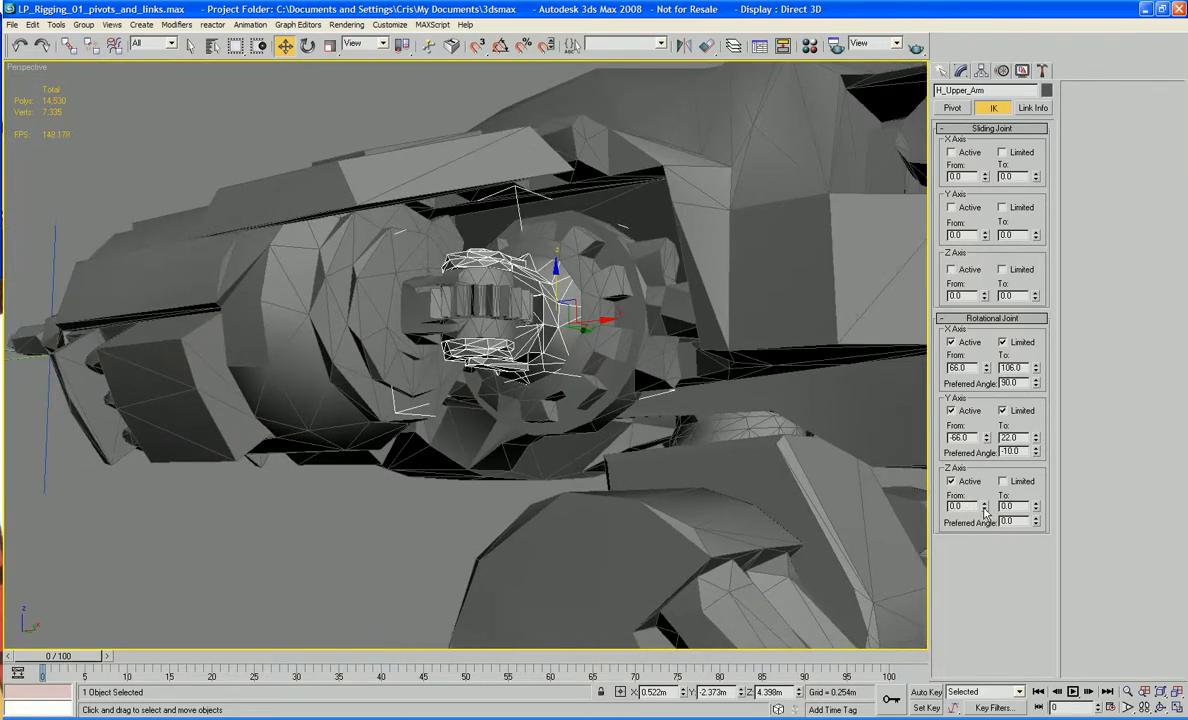
pyautogui.moveTo(985, 510); pyautogui.dragTo(1037, 489)
pyautogui.click(1003, 482)
# Step: Move the IK Chain01 goal down and inward to test the limited upper arm, and undo the move
pyautogui.click(51, 284)
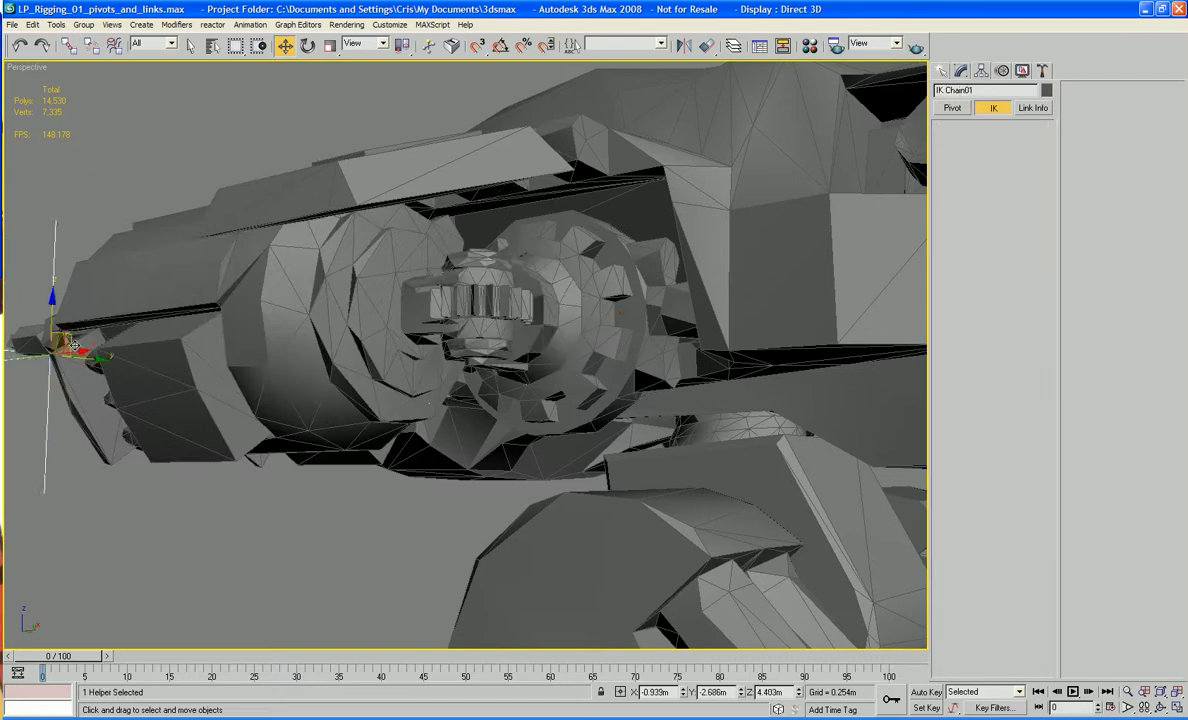
pyautogui.moveTo(66, 322); pyautogui.dragTo(256, 472)
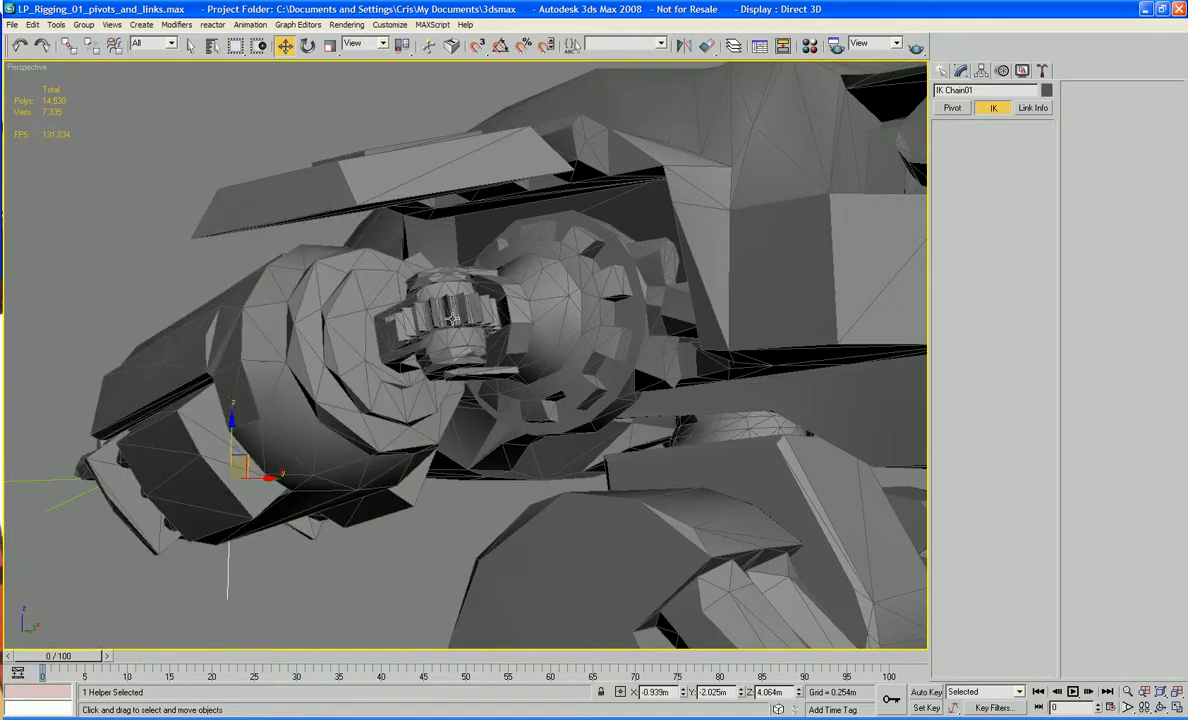
pyautogui.hotkey('ctrl', 'z')
# Step: Deactivate the X-axis and Y-axis rotation of the H_Lower_Arm joint
pyautogui.keyDown('alt'); pyautogui.moveTo(324, 362); pyautogui.dragTo(395, 372, button='middle'); pyautogui.keyUp('alt')
pyautogui.click(352, 401)
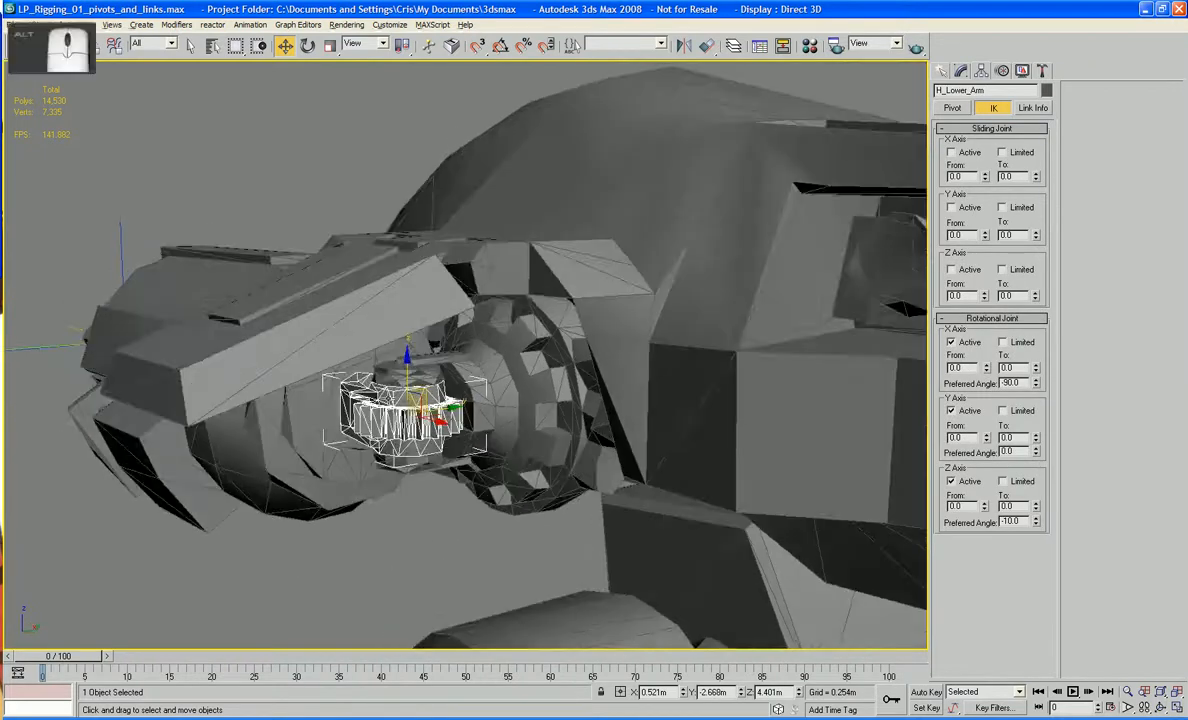
pyautogui.click(951, 411)
pyautogui.click(951, 342)
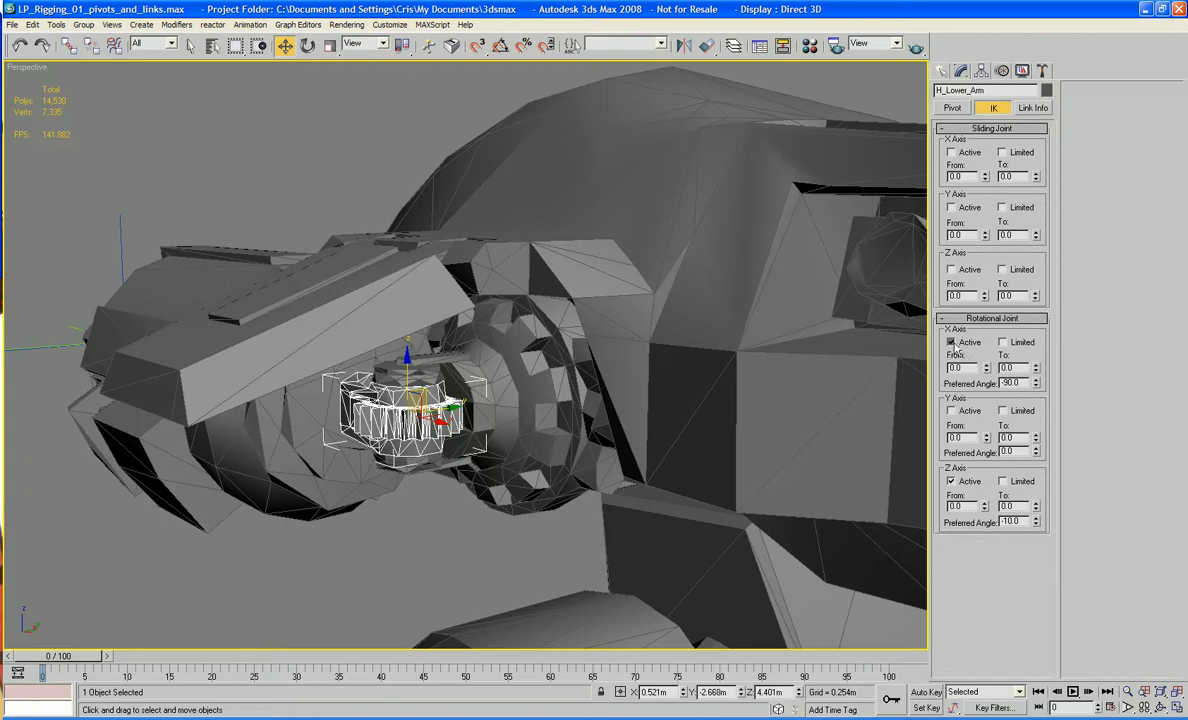
# Step: Try lowering the IK Chain01 goal to test how the lower arm bends, and cancel the move
pyautogui.click(118, 249)
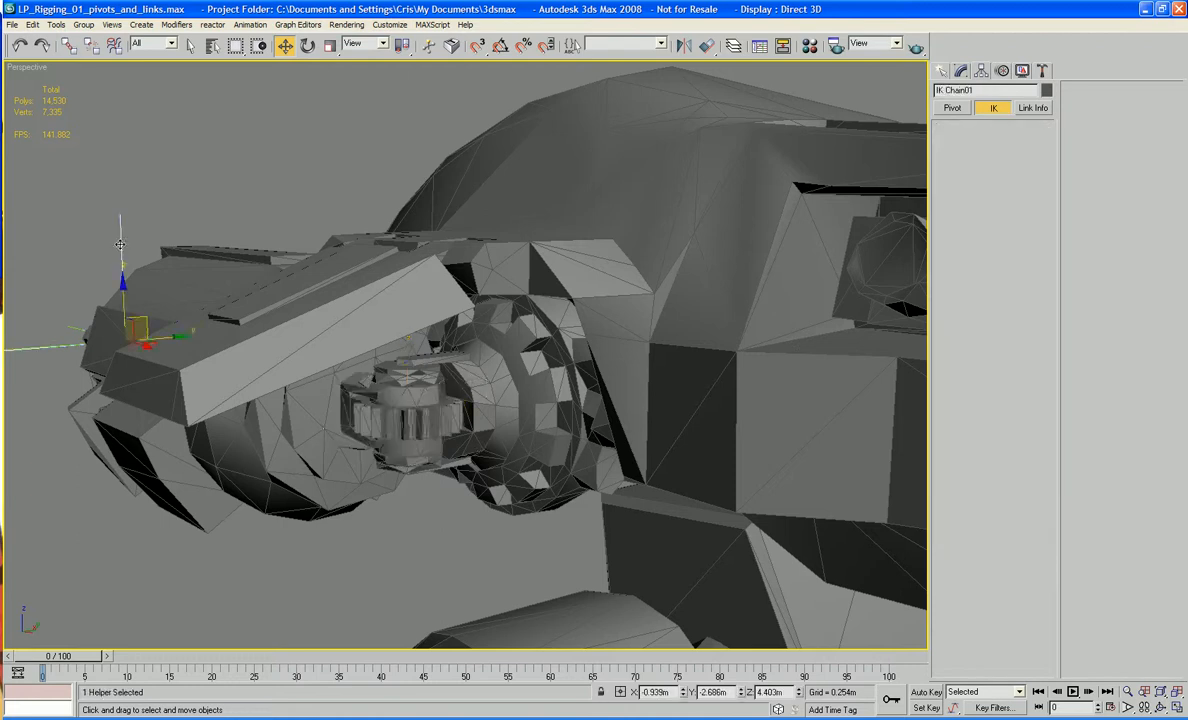
pyautogui.moveTo(118, 293); pyautogui.dragTo(80, 580)
pyautogui.rightClick(80, 580)
# Step: Select H_Lower_Arm and deactivate its Z-axis rotation as well
pyautogui.click(430, 398)
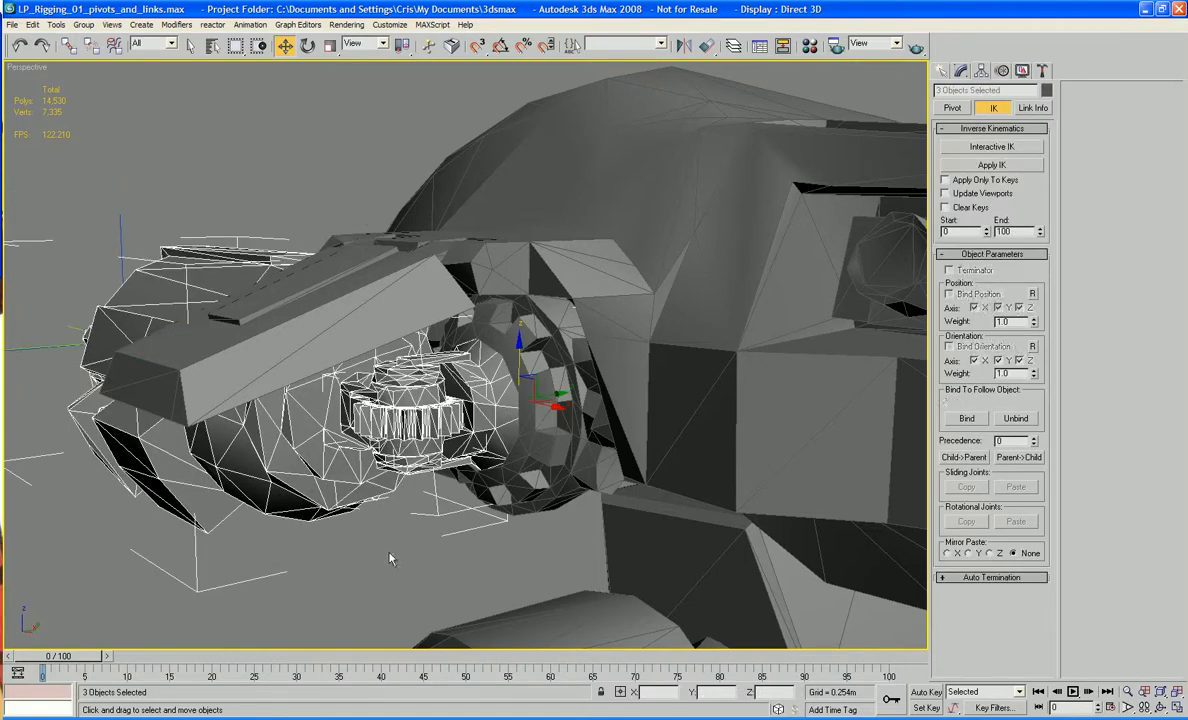
pyautogui.click(405, 420)
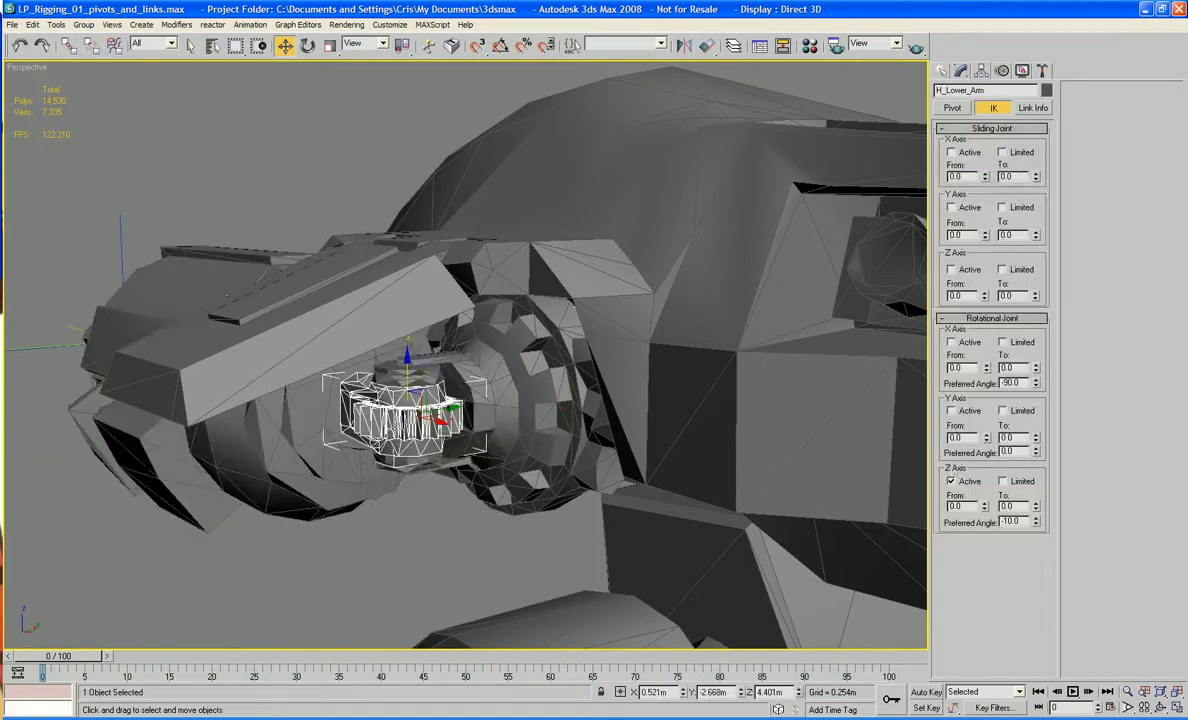
pyautogui.click(951, 481)
pyautogui.click(955, 482)
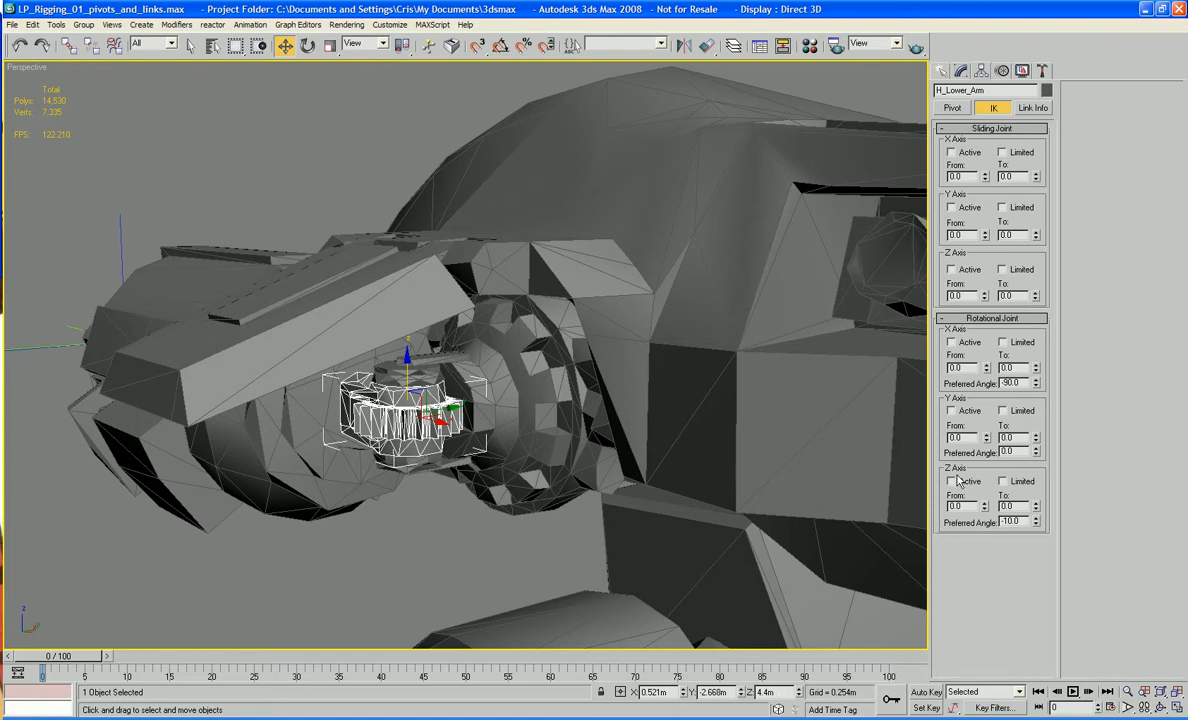
pyautogui.click(952, 411)
# Step: Test the arm by raising and lowering the IK Chain01 goal, and undo the moves
pyautogui.click(121, 249)
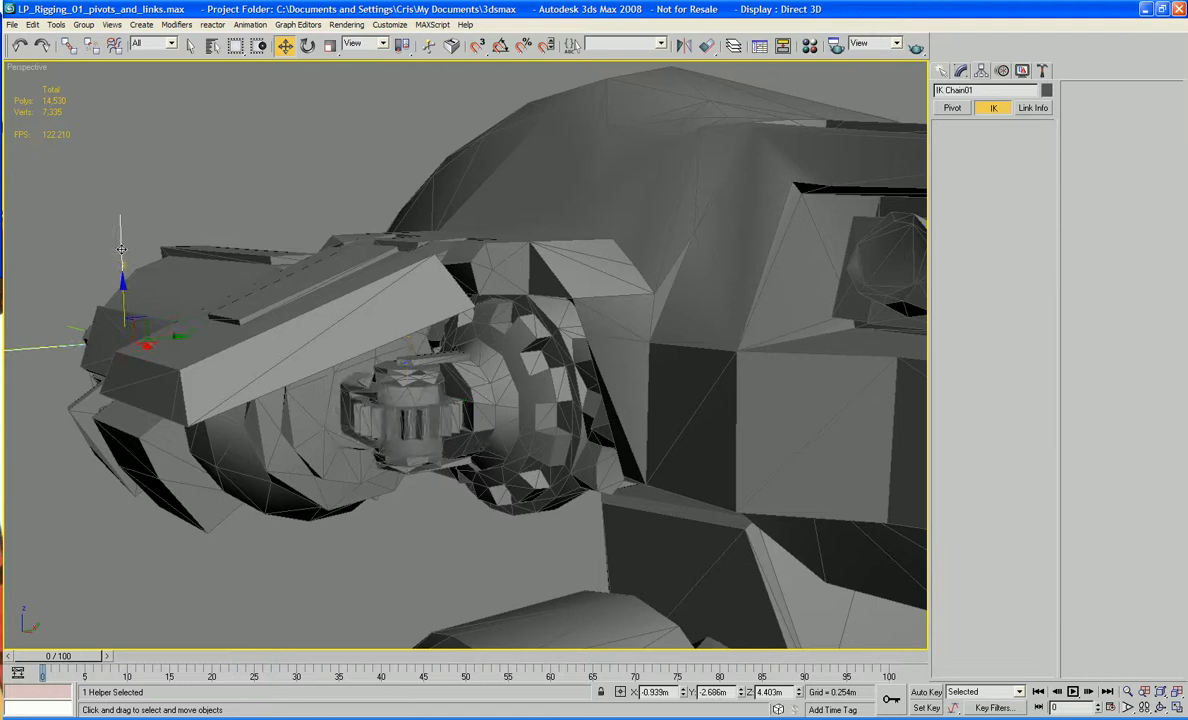
pyautogui.moveTo(121, 284); pyautogui.dragTo(119, 172)
pyautogui.hotkey('ctrl', 'z')
pyautogui.keyDown('alt'); pyautogui.moveTo(119, 172); pyautogui.dragTo(294, 311, button='middle'); pyautogui.keyUp('alt')
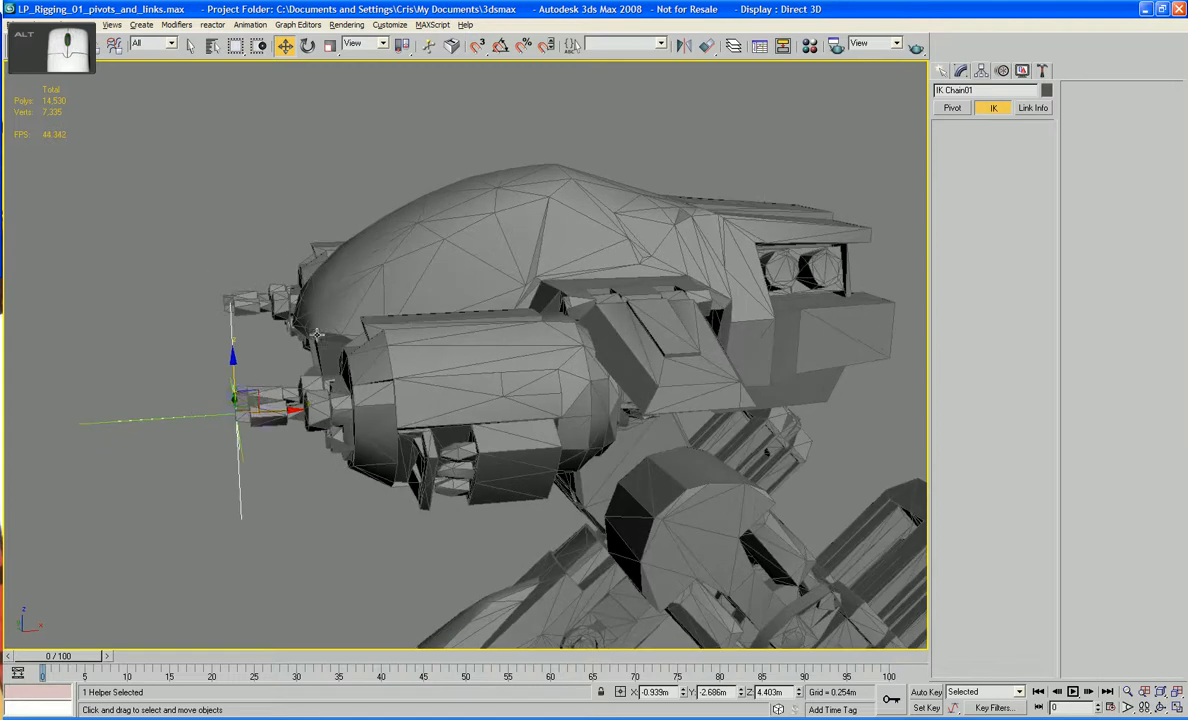
pyautogui.moveTo(246, 387); pyautogui.dragTo(259, 479)
# Step: Create an HI Solver IK chain on the opposite arm from H_Upper_Arm04 to H_Gun_L04
pyautogui.keyDown('alt'); pyautogui.moveTo(259, 479); pyautogui.dragTo(499, 420, button='middle'); pyautogui.keyUp('alt')
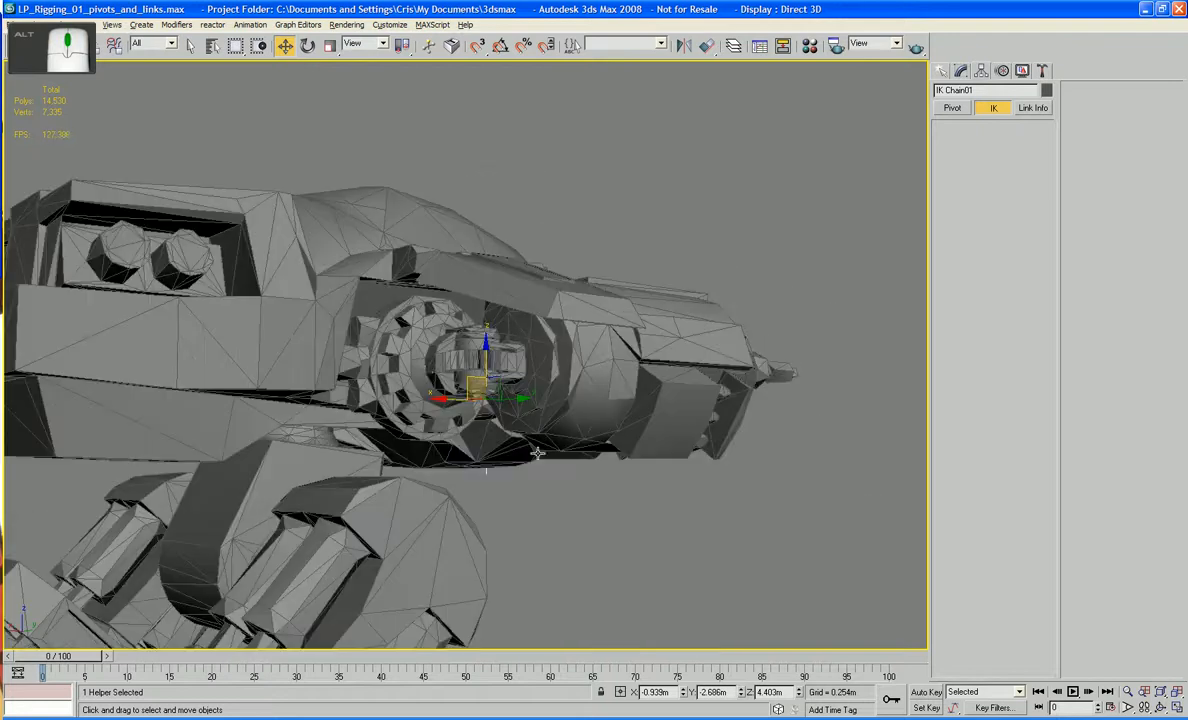
pyautogui.click(395, 345)
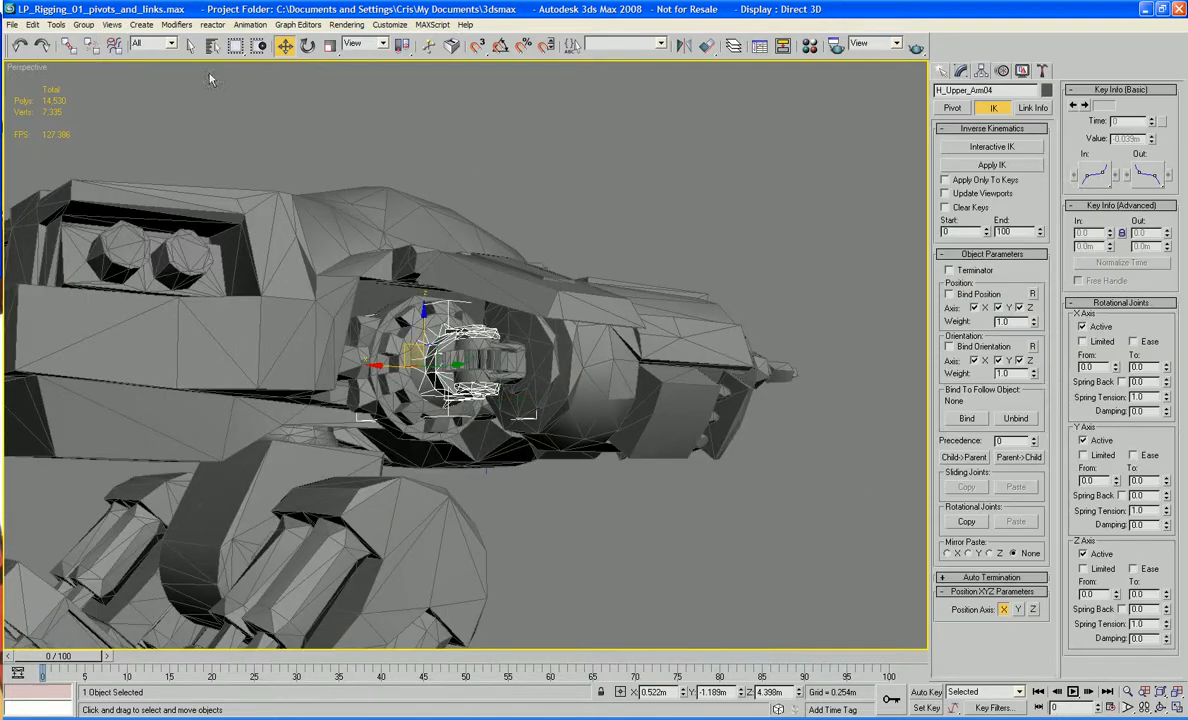
pyautogui.click(212, 24)
pyautogui.moveTo(262, 28)
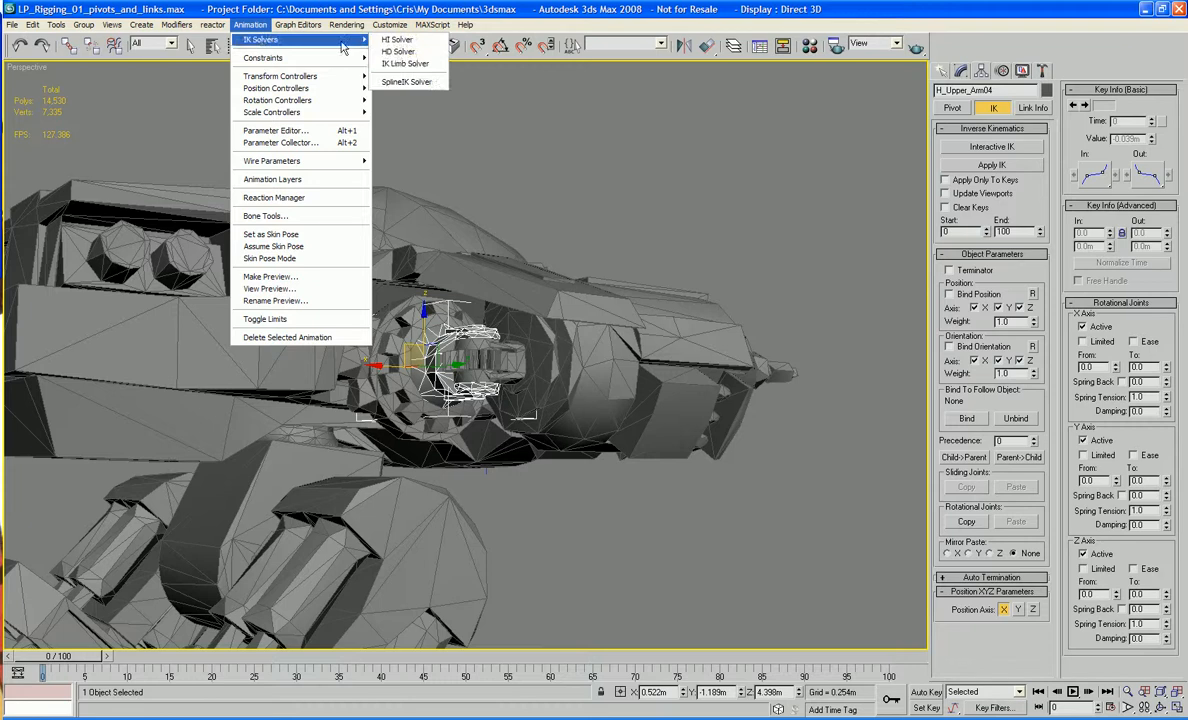
pyautogui.click(398, 40)
pyautogui.click(787, 371)
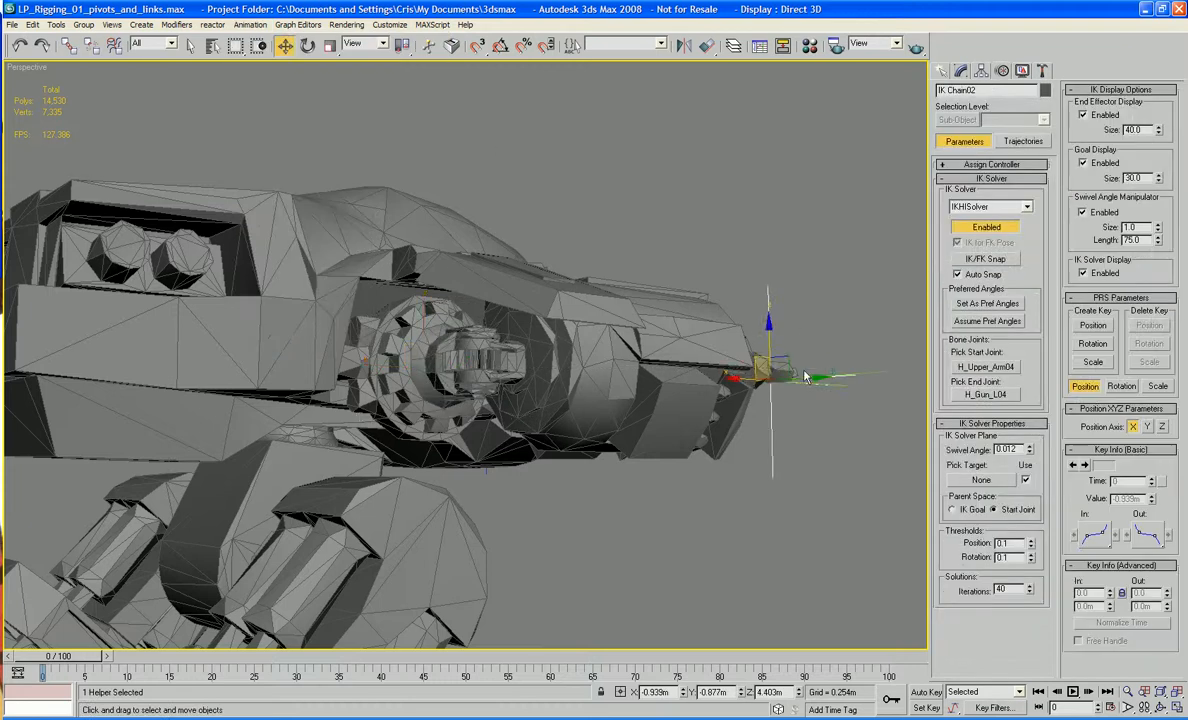
# Step: Display H_Upper_Arm04's IK joint settings and set From and To rotation limits on its X, Y and Z axes
pyautogui.moveTo(790, 380); pyautogui.dragTo(840, 416, button='middle')
pyautogui.click(649, 513)
pyautogui.click(501, 411)
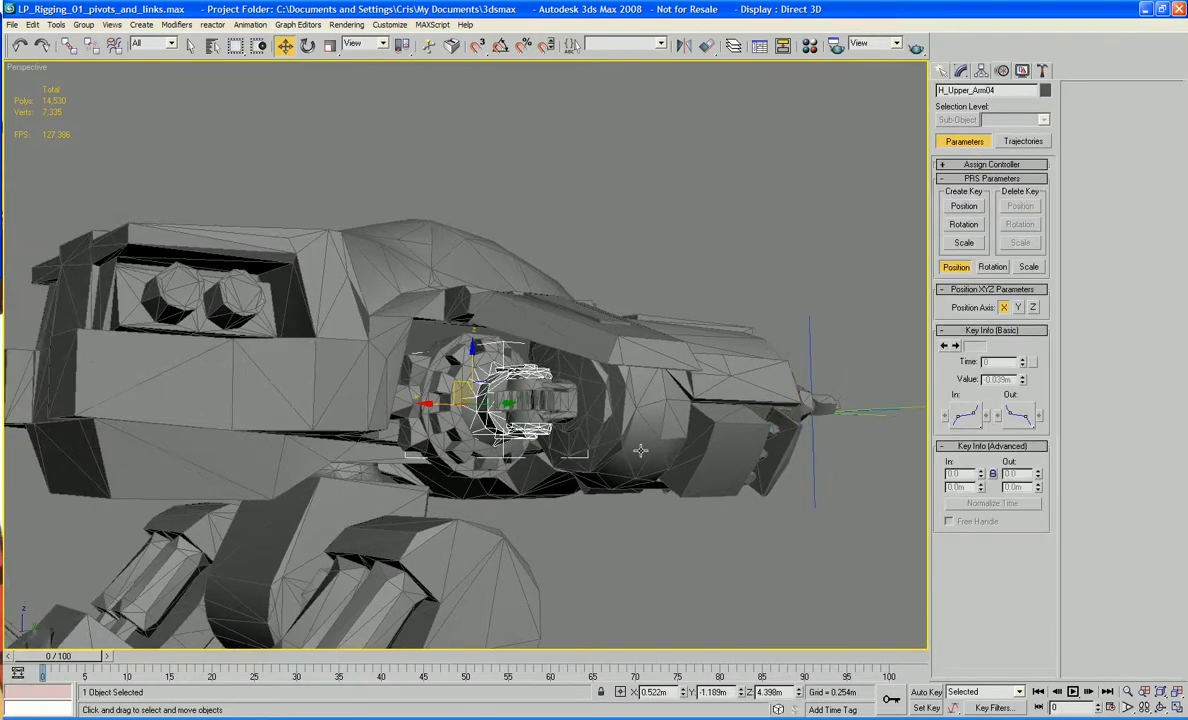
pyautogui.moveTo(639, 451); pyautogui.dragTo(612, 371, button='middle')
pyautogui.click(984, 70)
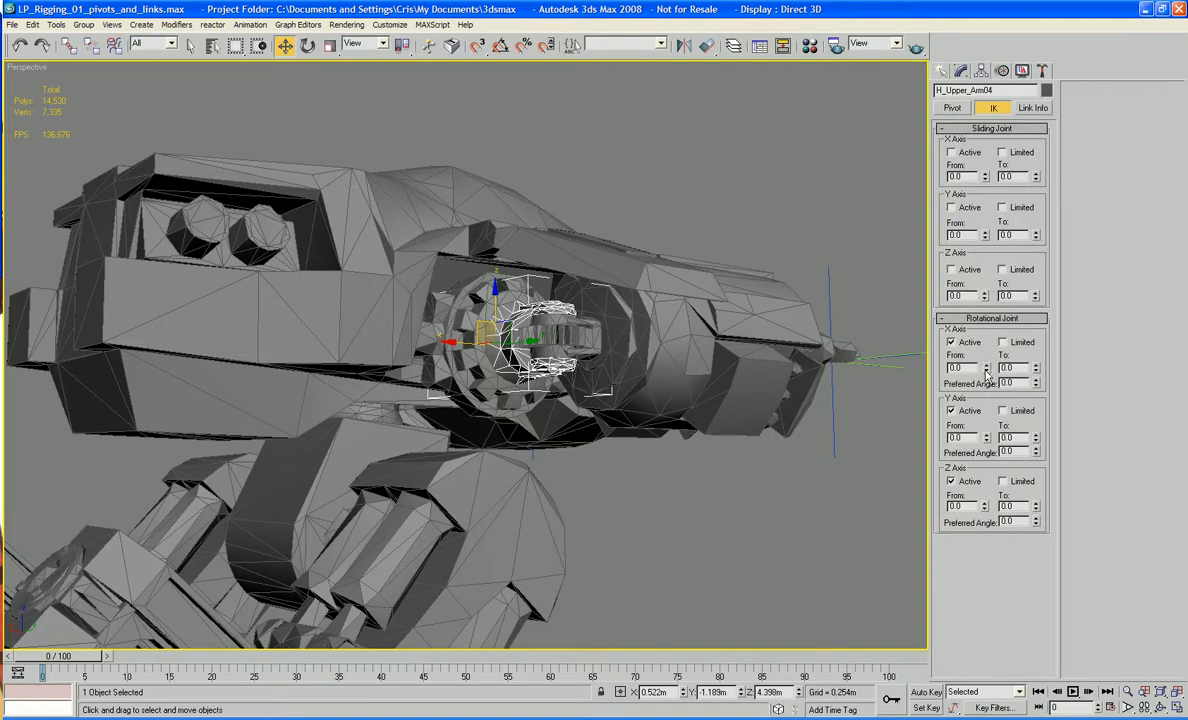
pyautogui.moveTo(986, 370); pyautogui.dragTo(1036, 361)
pyautogui.moveTo(986, 440); pyautogui.dragTo(1038, 425)
pyautogui.moveTo(986, 517); pyautogui.dragTo(1038, 491)
pyautogui.click(789, 557)
# Step: Check H_Lower_Arm04's joint settings, raise the IK Chain02 goal as a test, and undo the move
pyautogui.click(540, 328)
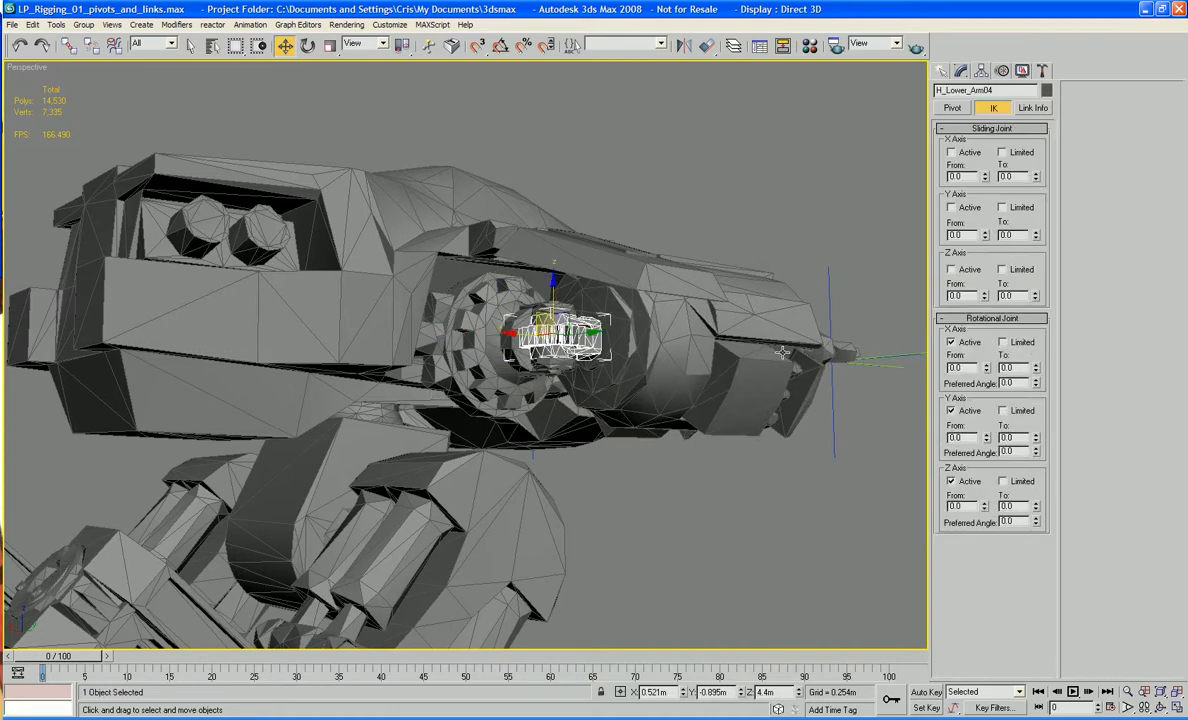
pyautogui.moveTo(829, 322); pyautogui.dragTo(835, 218)
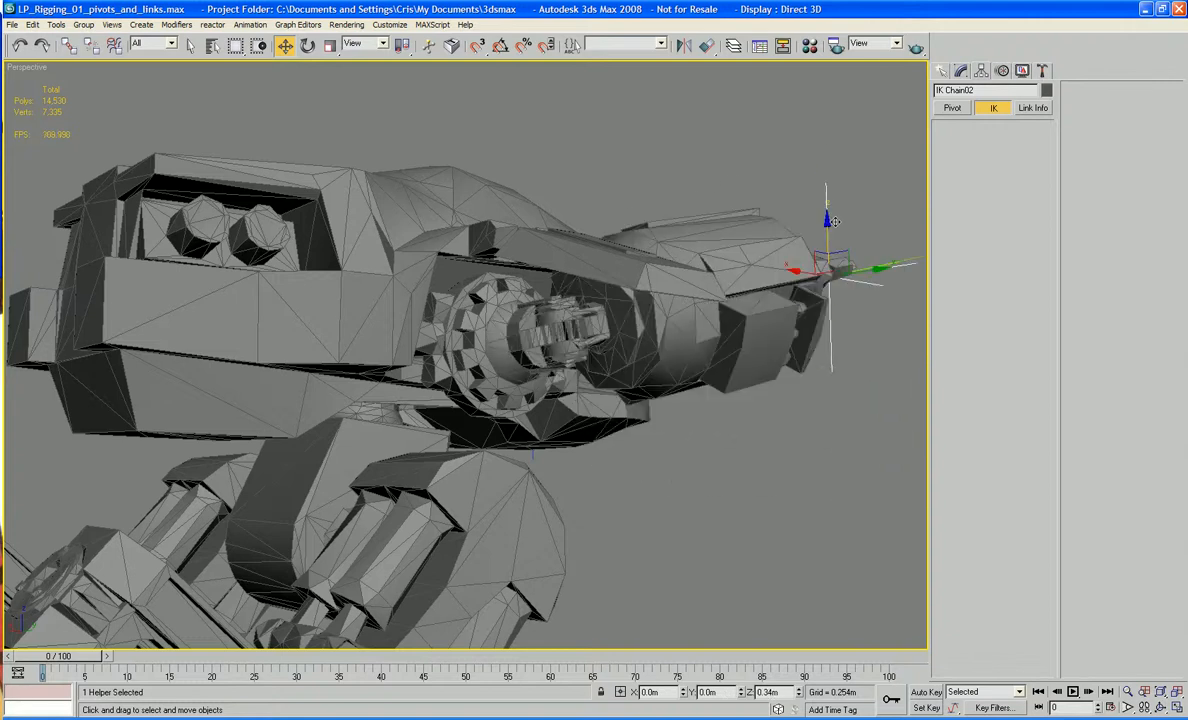
pyautogui.hotkey('ctrl', 'z')
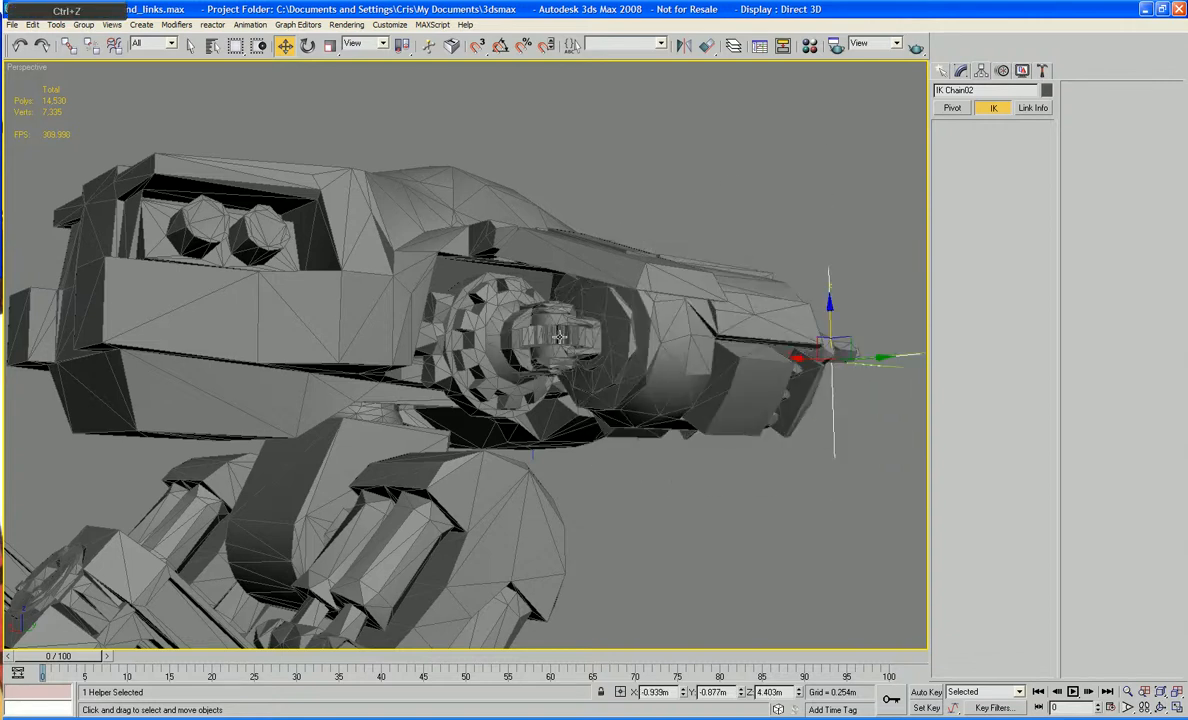
# Step: Deactivate H_Lower_Arm04's X-axis rotation and test it by raising the IK Chain02 goal, undoing the test move
pyautogui.click(559, 337)
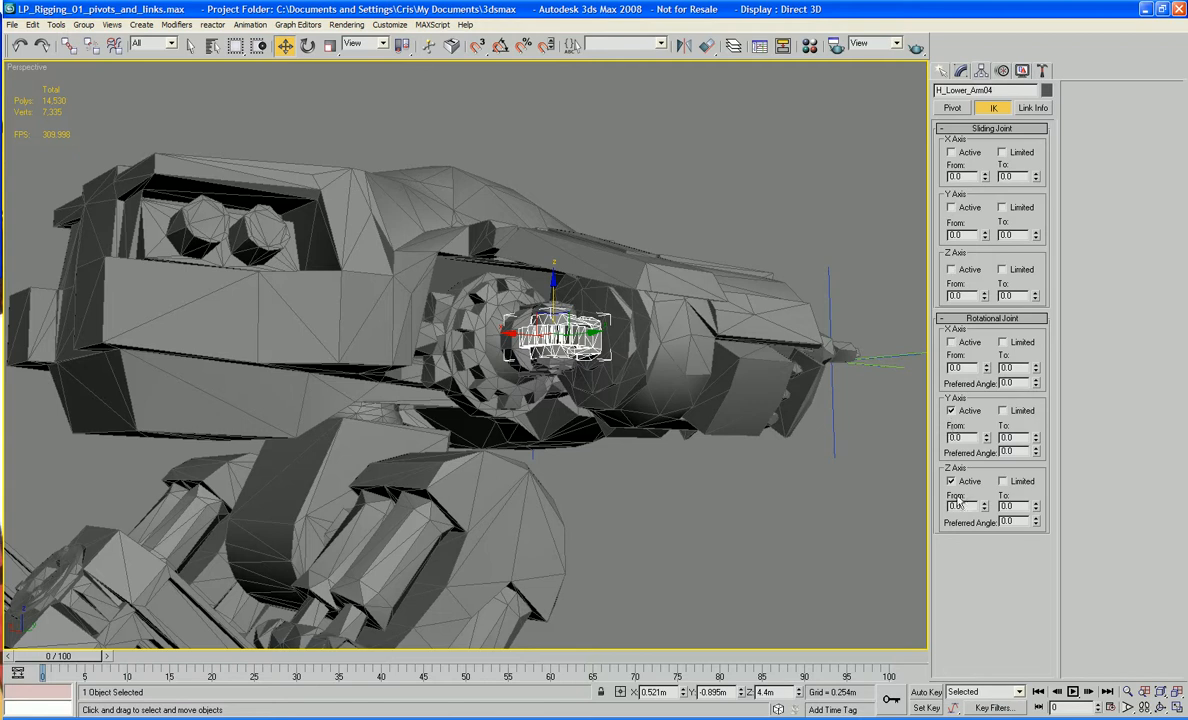
pyautogui.click(833, 421)
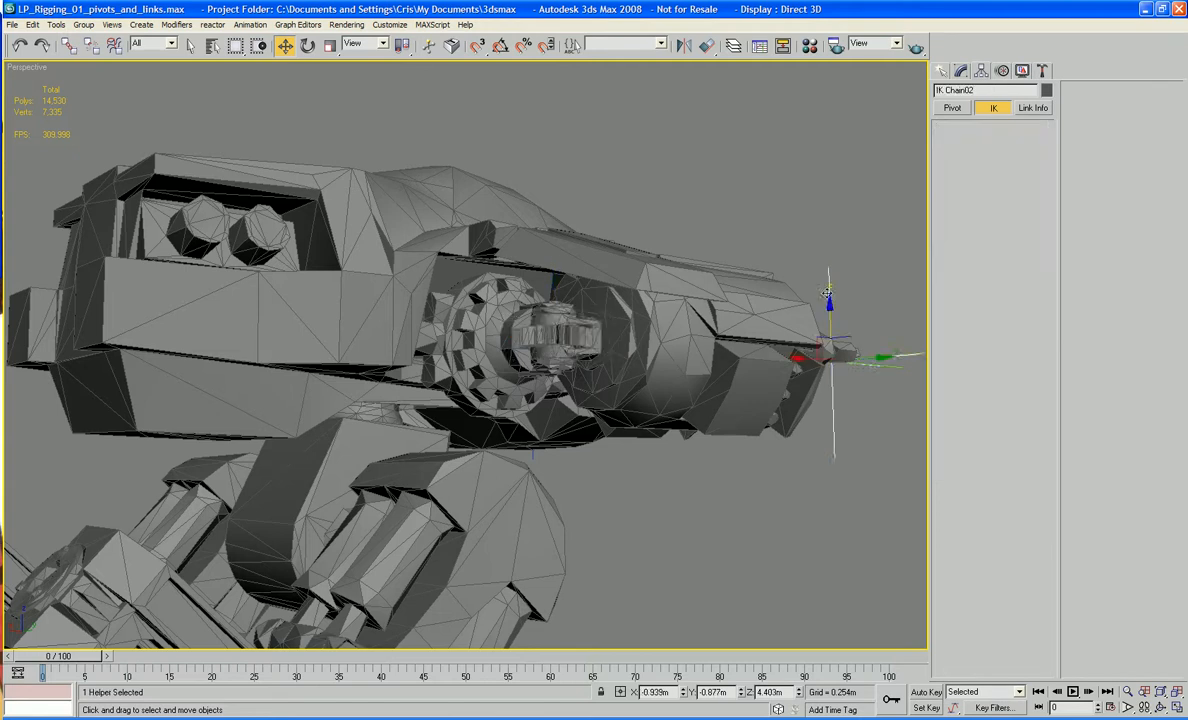
pyautogui.moveTo(828, 306); pyautogui.dragTo(827, 243)
pyautogui.hotkey('ctrl', 'z')
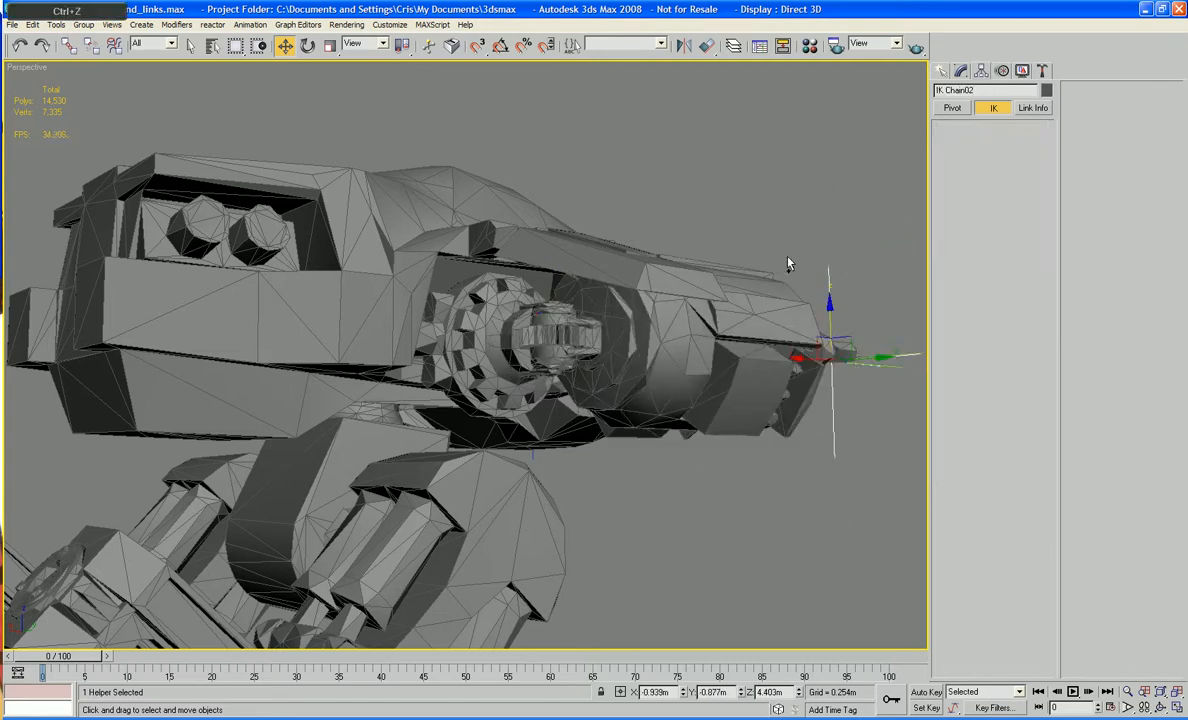
# Step: Deactivate H_Lower_Arm04's Y-axis and Z-axis rotation and test it by lowering the IK Chain02 goal, undoing the test move
pyautogui.click(549, 333)
pyautogui.click(952, 411)
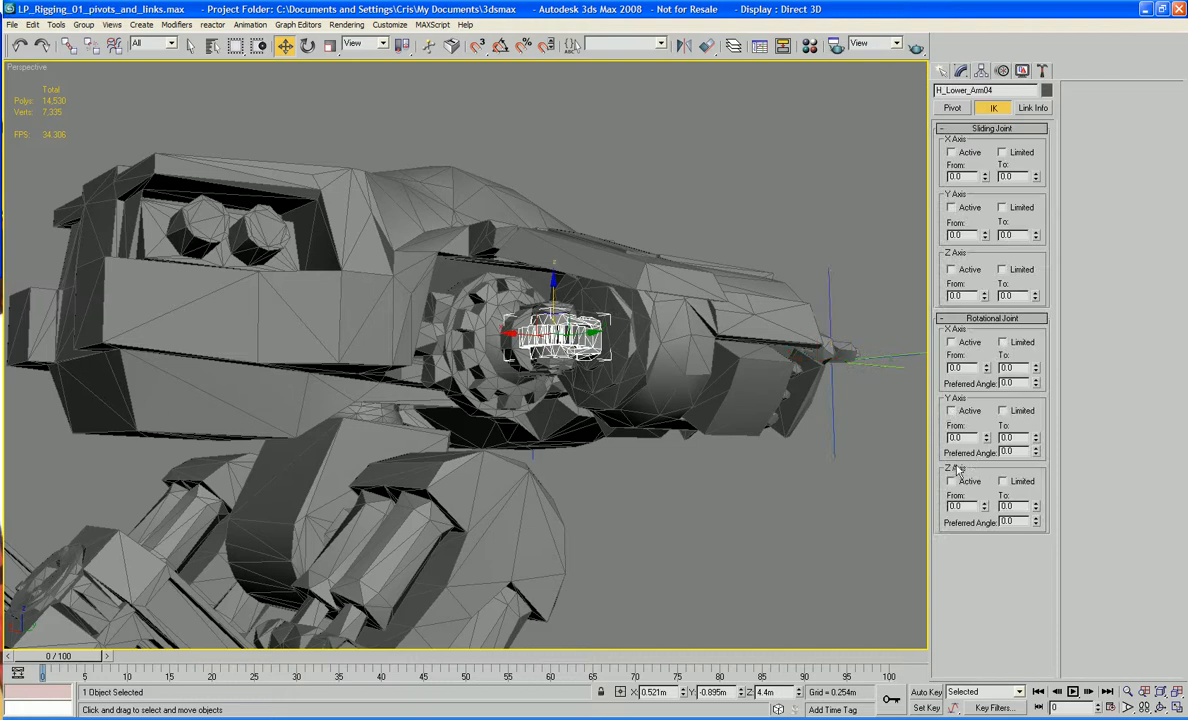
pyautogui.click(829, 293)
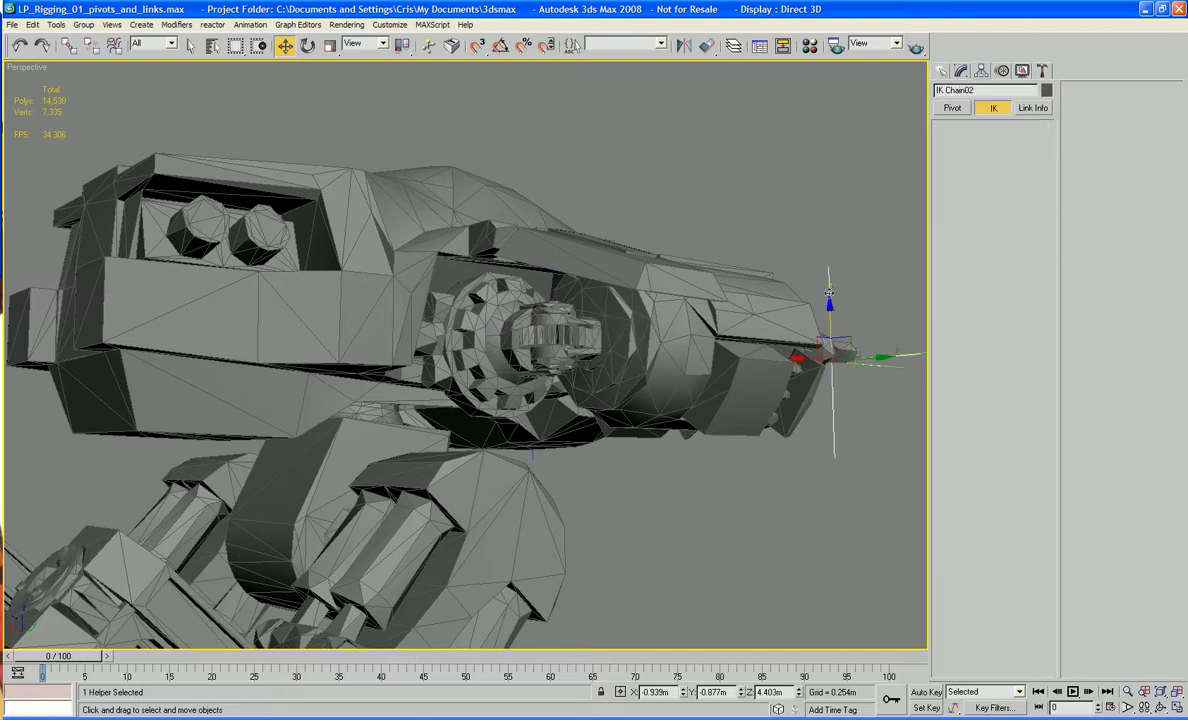
pyautogui.moveTo(829, 303); pyautogui.dragTo(833, 520)
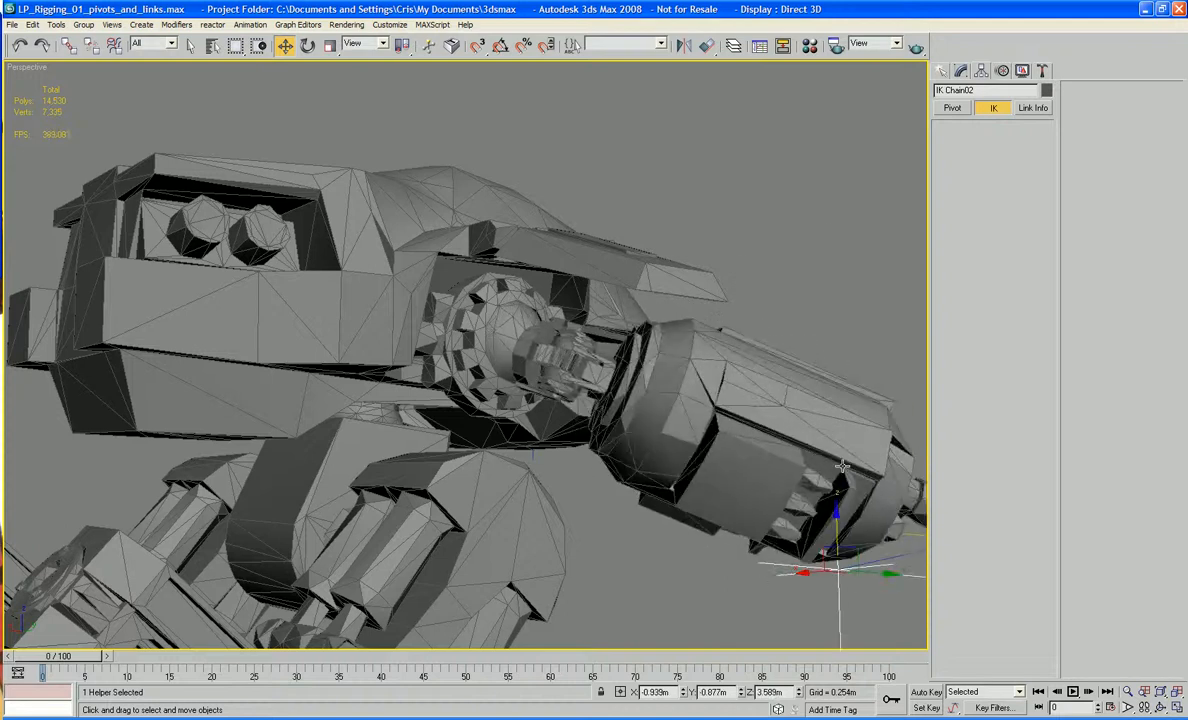
pyautogui.hotkey('ctrl', 'z')
# Step: Move the IK Chain01 and IK Chain02 goals outward so both guns swing away from the torso
pyautogui.keyDown('alt'); pyautogui.moveTo(827, 419); pyautogui.dragTo(581, 420, button='middle'); pyautogui.keyUp('alt')
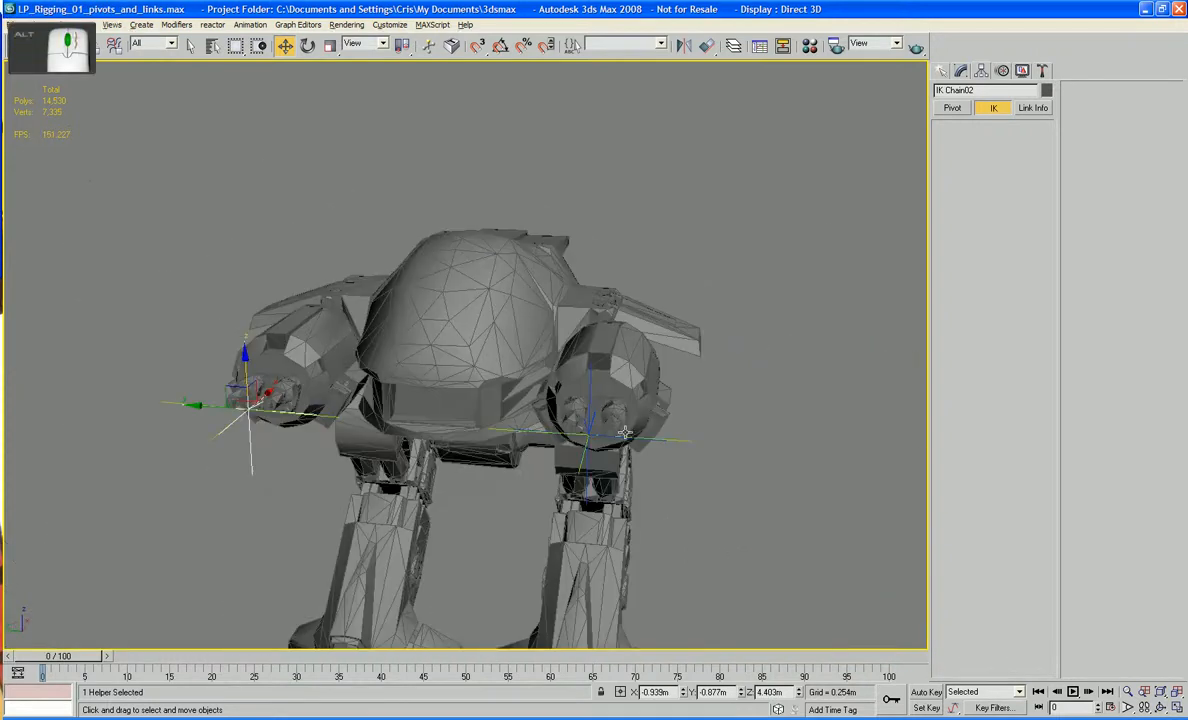
pyautogui.click(588, 480)
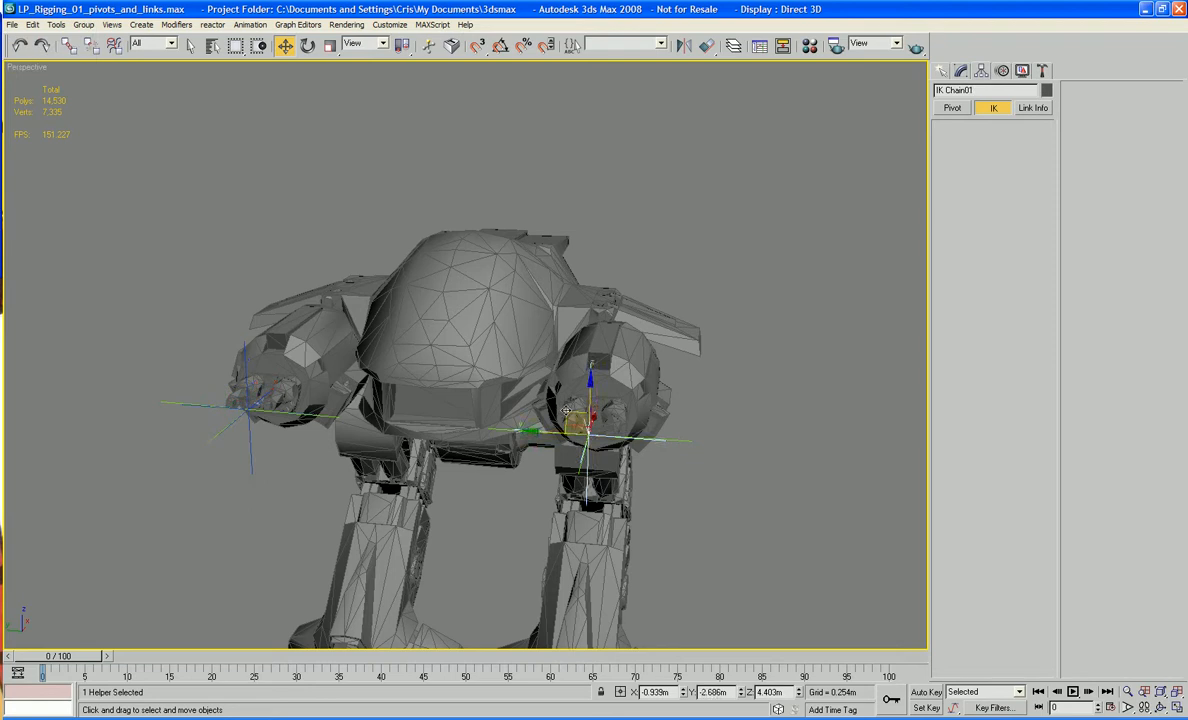
pyautogui.moveTo(566, 412); pyautogui.dragTo(614, 441)
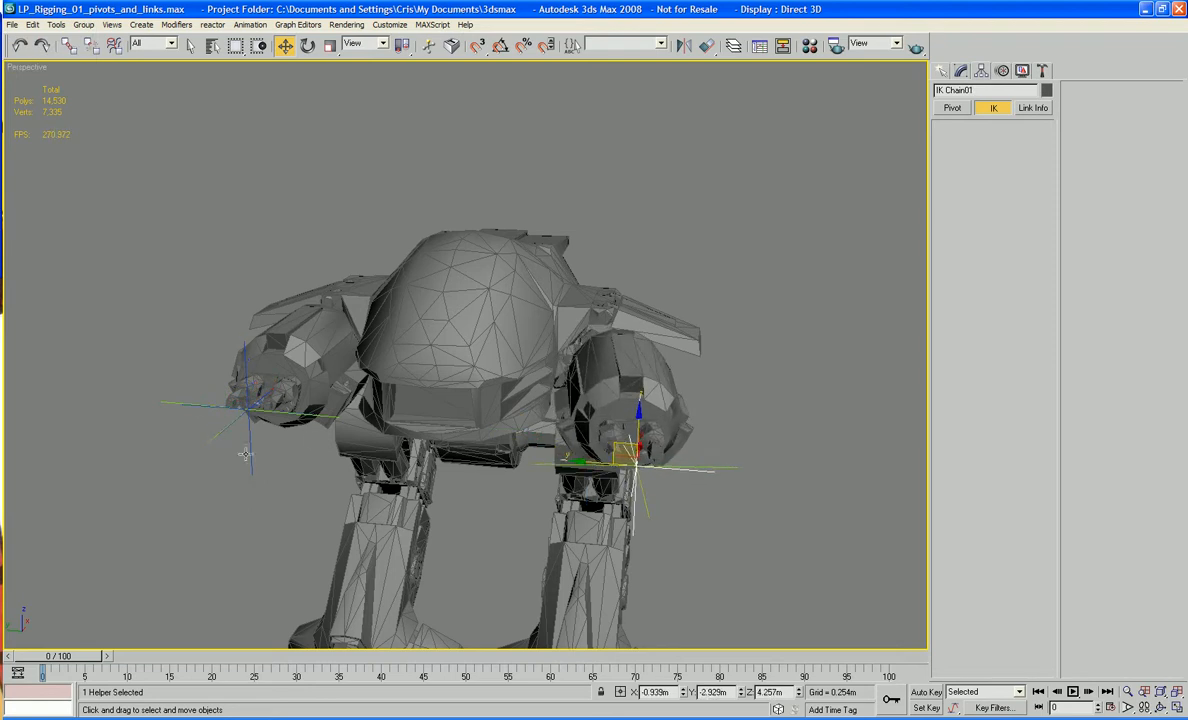
pyautogui.click(232, 405)
pyautogui.moveTo(232, 405); pyautogui.dragTo(182, 405)
# Step: Test-rotate H_Torso to see how the arms follow, and undo the rotation
pyautogui.keyDown('alt'); pyautogui.moveTo(257, 472); pyautogui.dragTo(318, 398, button='middle'); pyautogui.keyUp('alt')
pyautogui.click(447, 219)
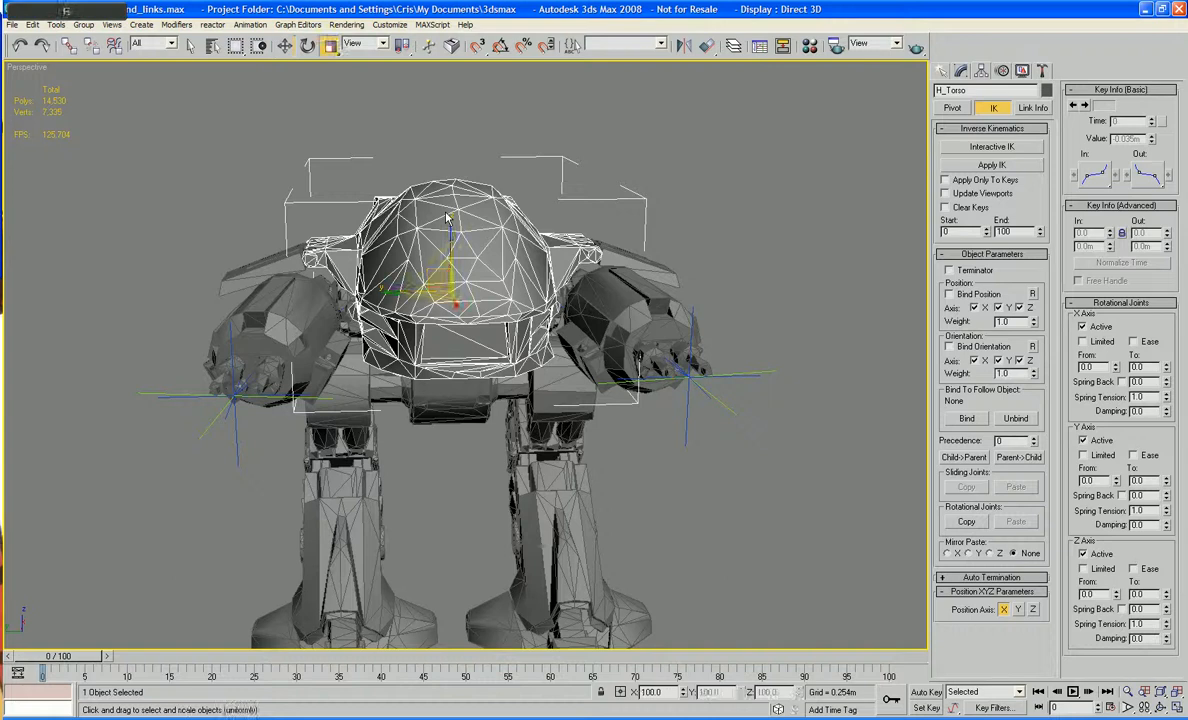
pyautogui.press('e')
pyautogui.moveTo(451, 285); pyautogui.dragTo(441, 203)
pyautogui.hotkey('ctrl', 'z')
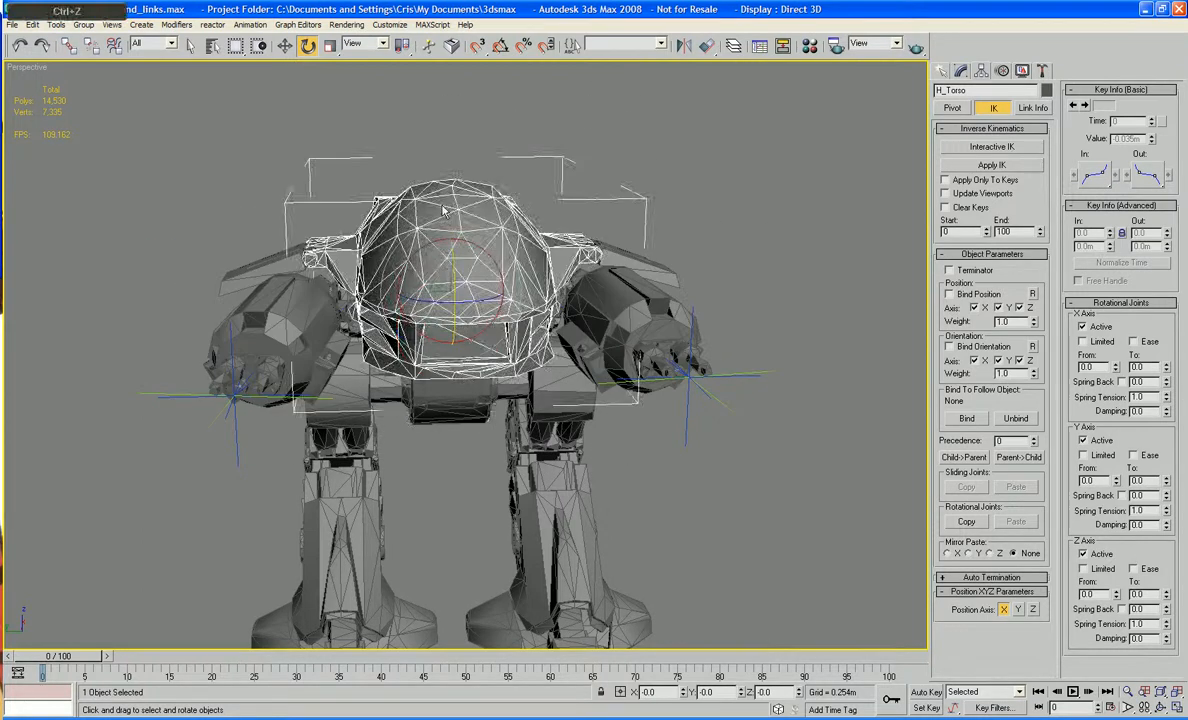
# Step: Test-rotate H_Hips with the parts linked to it, undo the rotation and deselect the hips
pyautogui.click(445, 411)
pyautogui.moveTo(452, 347); pyautogui.dragTo(452, 318)
pyautogui.hotkey('ctrl', 'z')
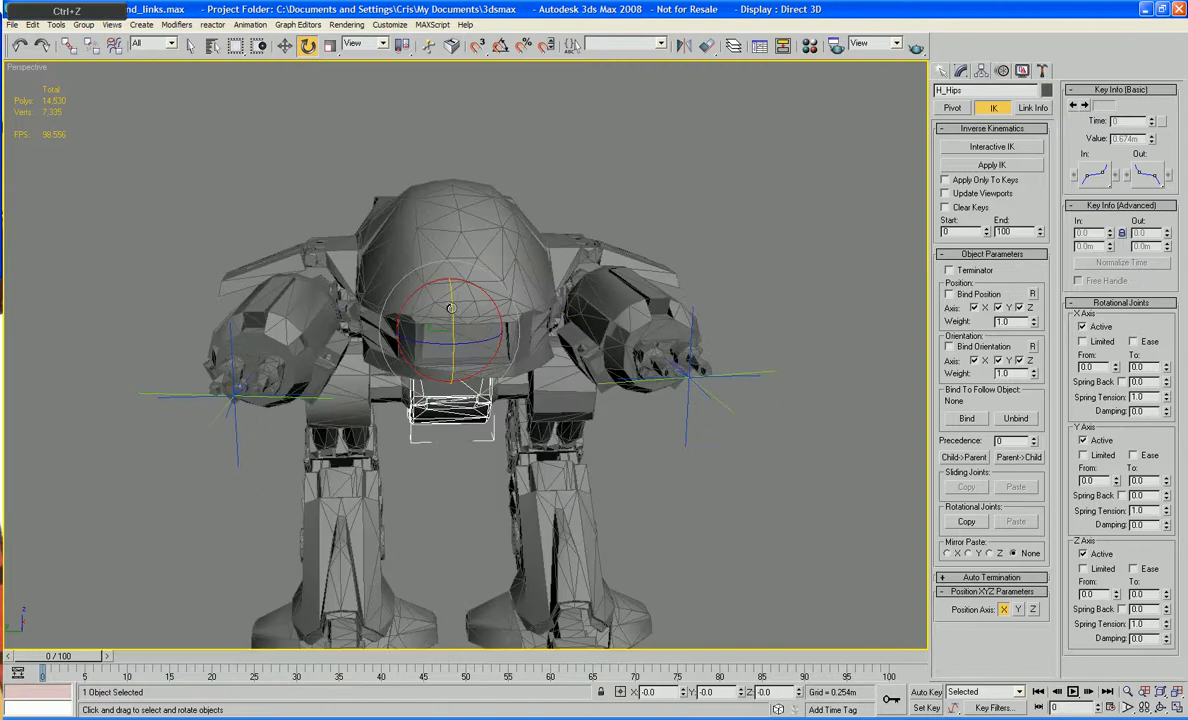
pyautogui.click(181, 507)
# Step: Create an HD Solver IK chain from H_Hip_Pin01 down to the foot of the same leg
pyautogui.keyDown('alt'); pyautogui.moveTo(181, 507); pyautogui.dragTo(608, 416, button='middle'); pyautogui.keyUp('alt')
pyautogui.click(398, 342)
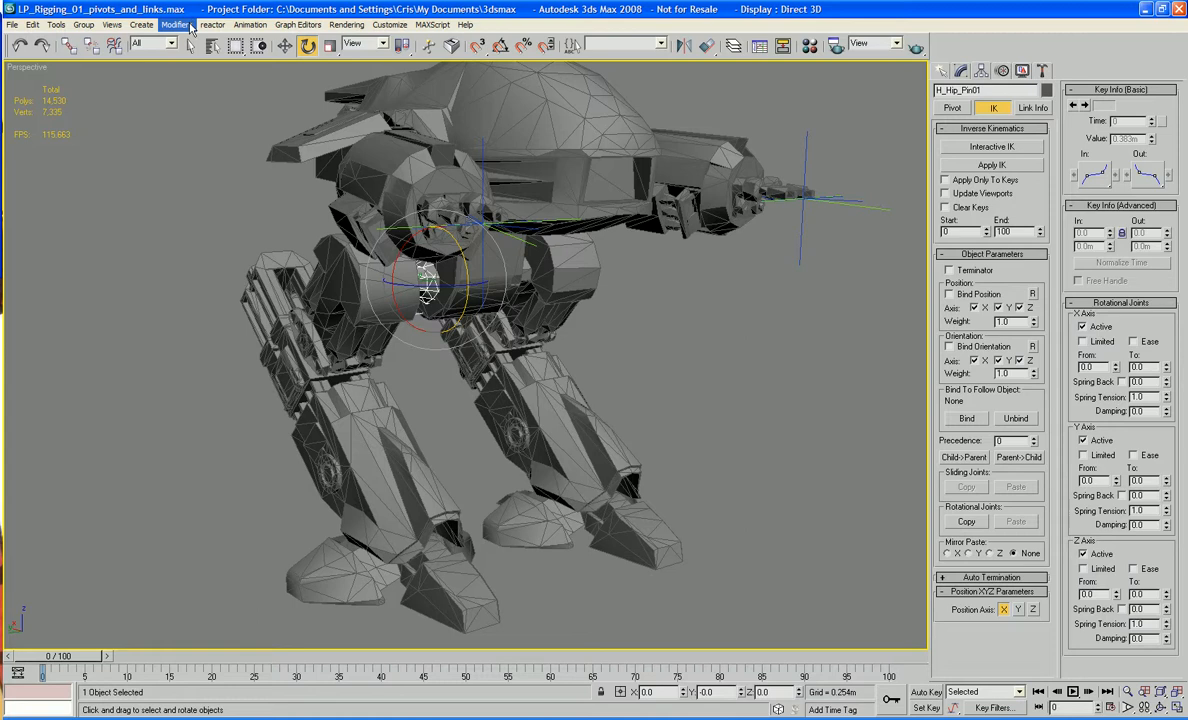
pyautogui.click(250, 24)
pyautogui.moveTo(247, 44)
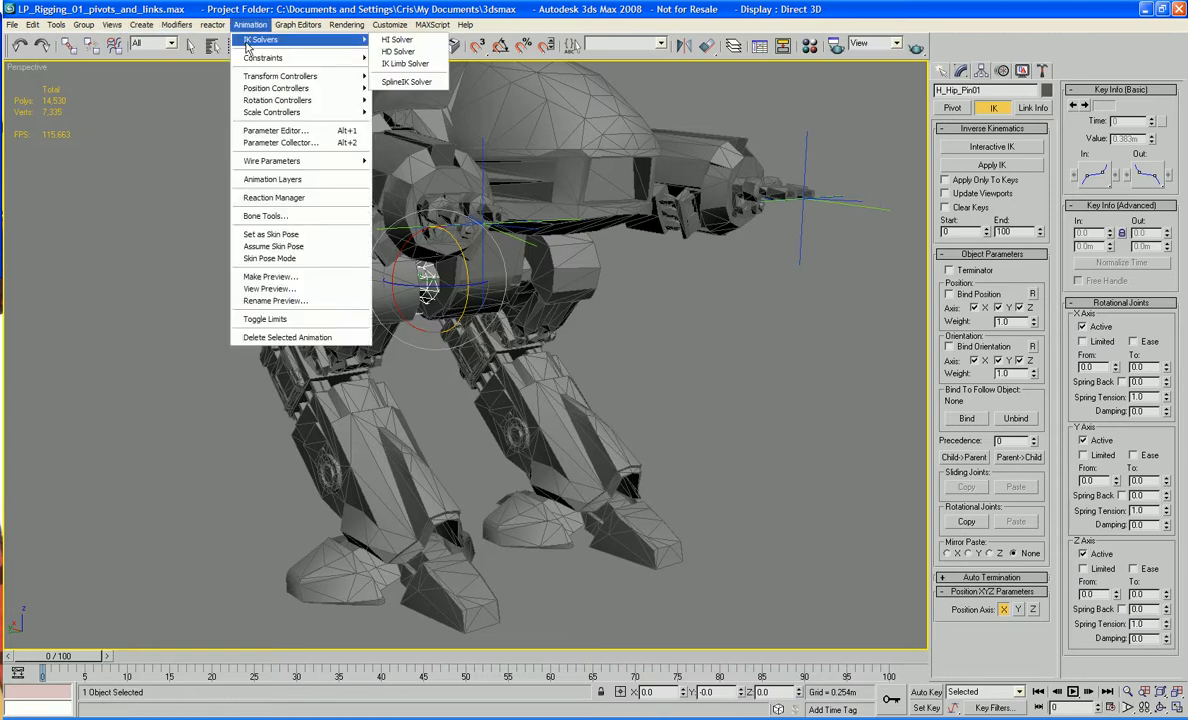
pyautogui.click(392, 41)
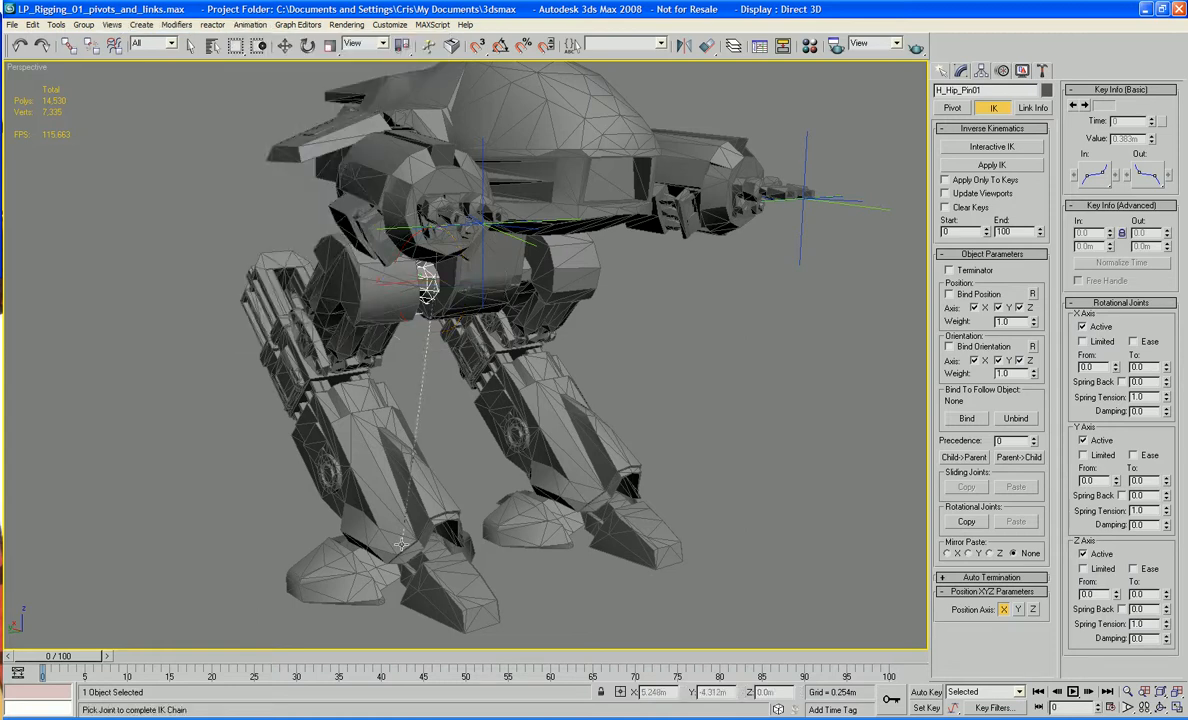
pyautogui.click(409, 575)
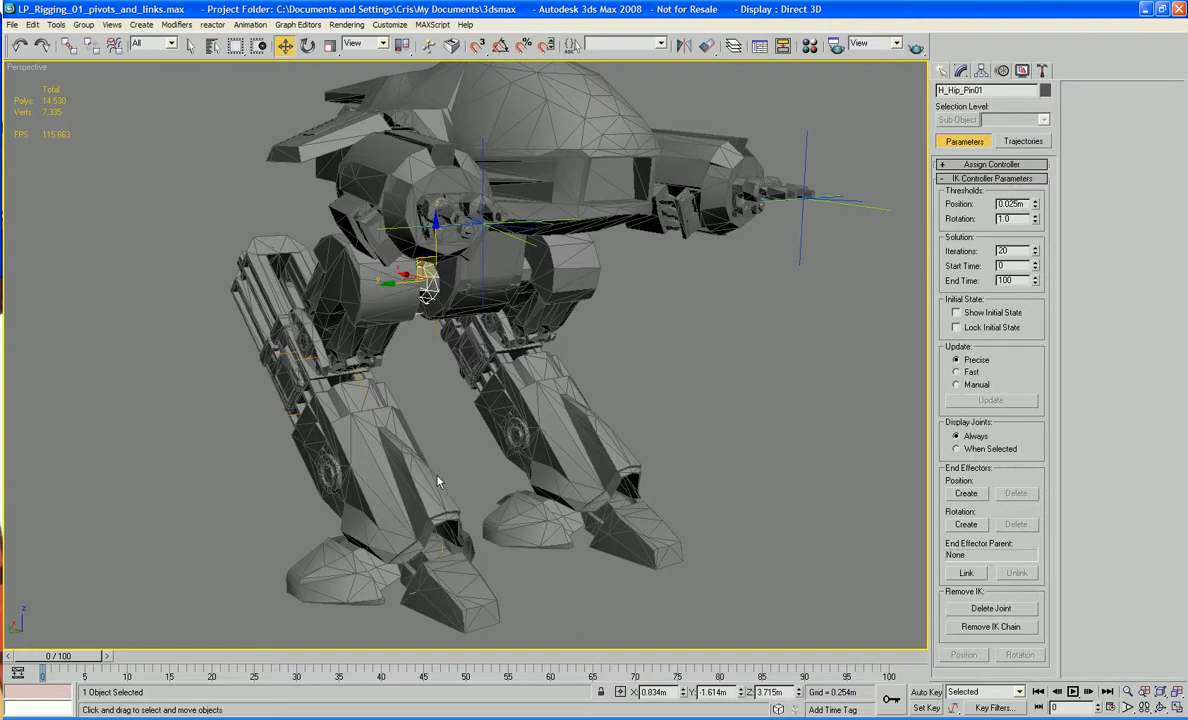
# Step: Limit Upper_Leg_03's Y-axis rotation from 112.4 to 2.4 with Ease enabled
pyautogui.keyDown('alt'); pyautogui.moveTo(437, 447); pyautogui.dragTo(474, 498, button='middle'); pyautogui.keyUp('alt')
pyautogui.scroll(4, 430, 414)
pyautogui.click(318, 261)
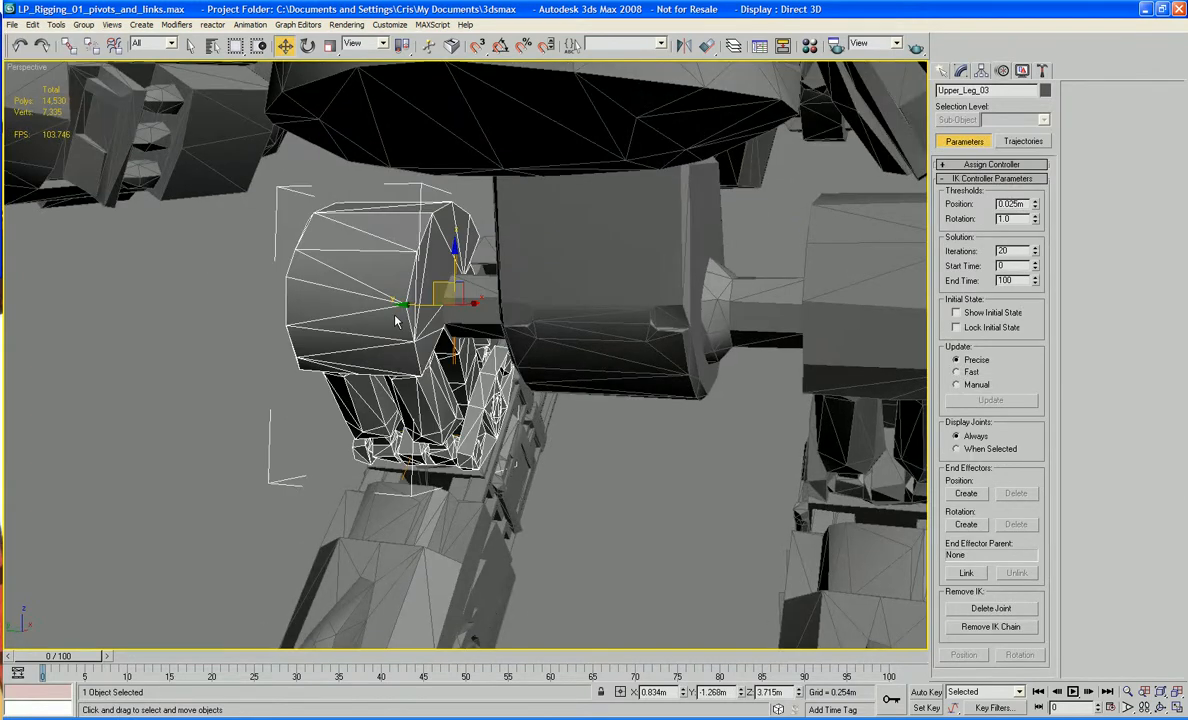
pyautogui.click(981, 70)
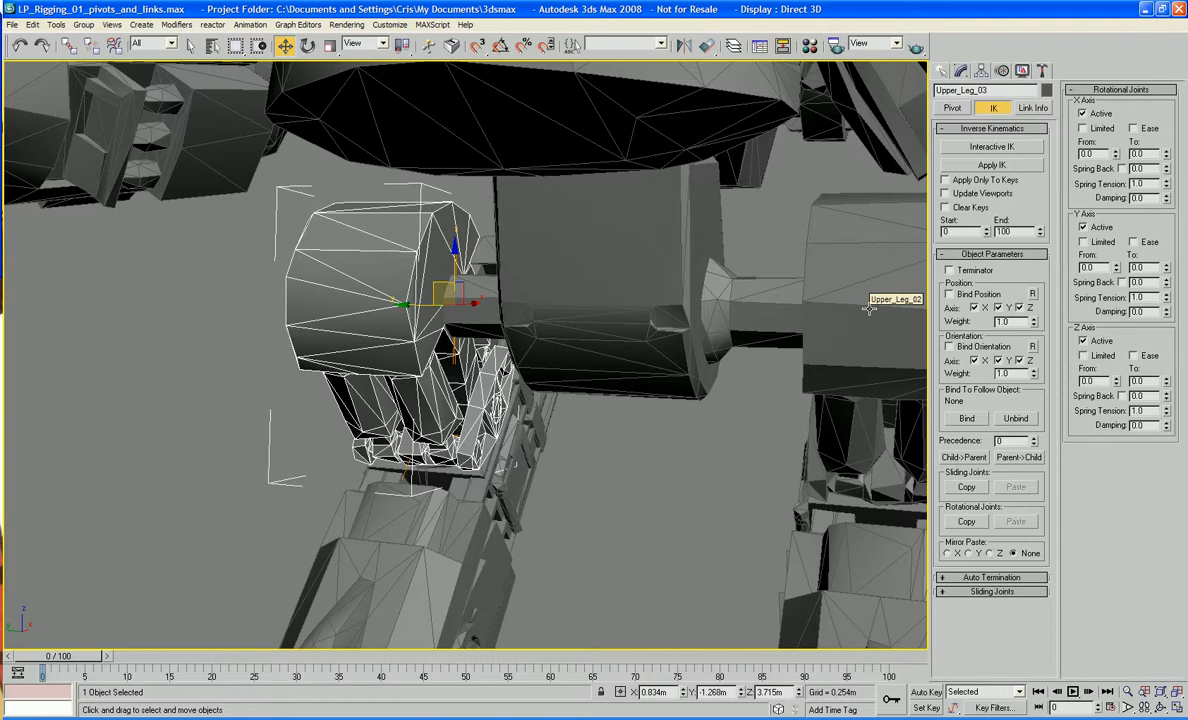
pyautogui.moveTo(1116, 268); pyautogui.dragTo(1073, 214)
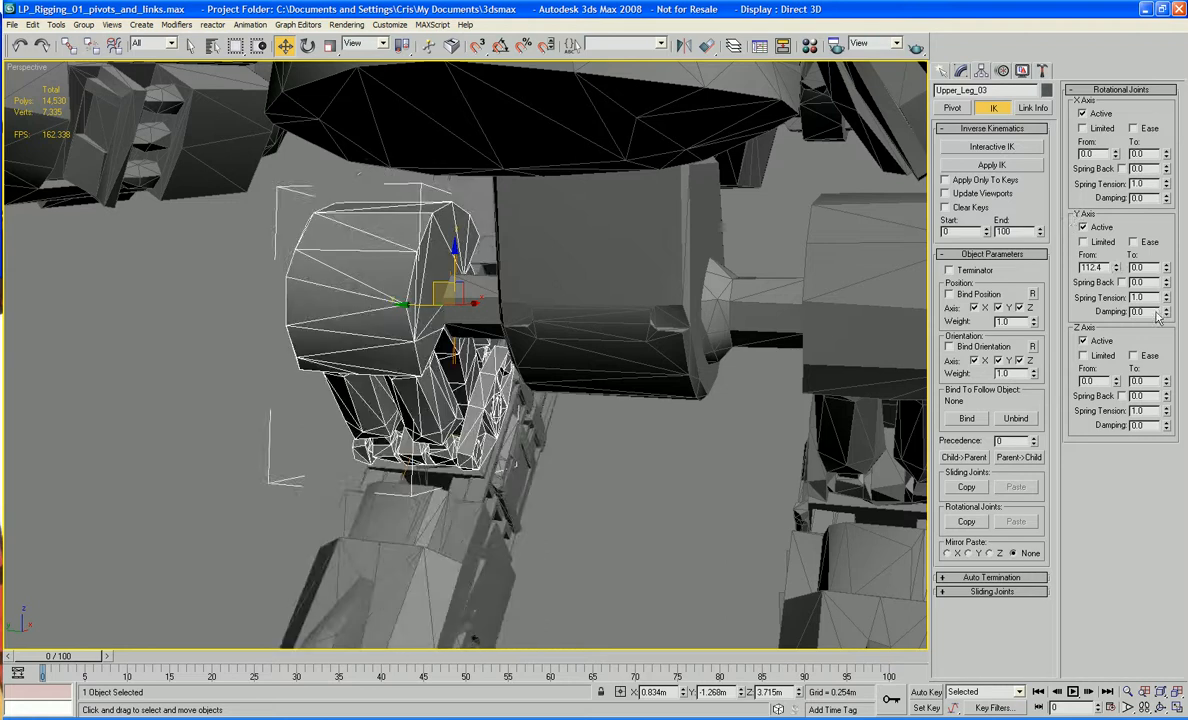
pyautogui.moveTo(1166, 270); pyautogui.dragTo(1165, 245)
pyautogui.moveTo(692, 390); pyautogui.dragTo(707, 289, button='middle')
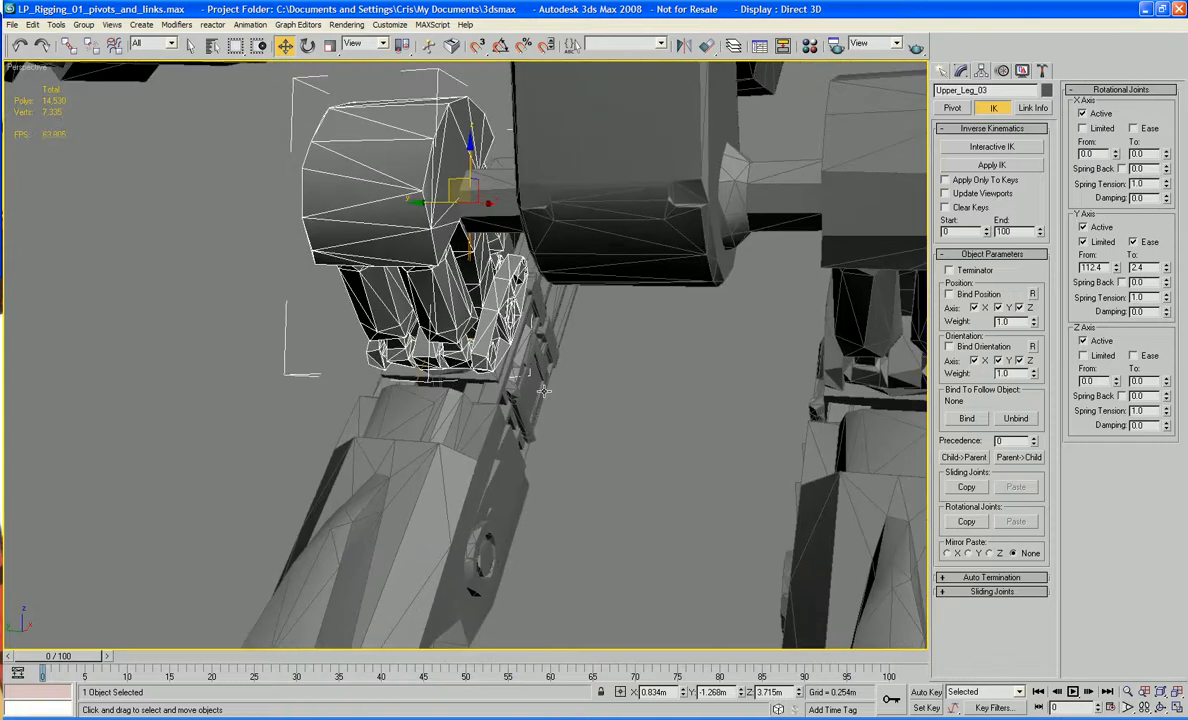
# Step: Deactivate the X-, Y- and Z-axis rotation of Object02 at the knee and deselect it
pyautogui.keyDown('alt'); pyautogui.moveTo(500, 383); pyautogui.dragTo(675, 330, button='middle'); pyautogui.keyUp('alt')
pyautogui.click(350, 288)
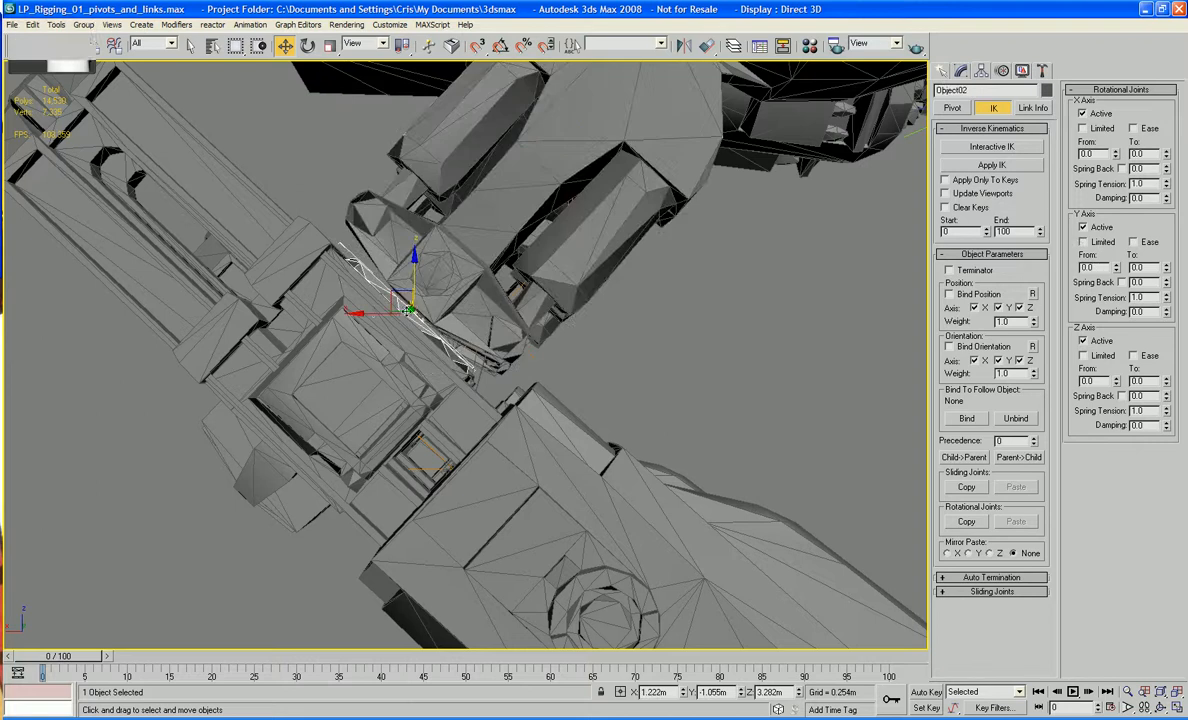
pyautogui.click(1082, 113)
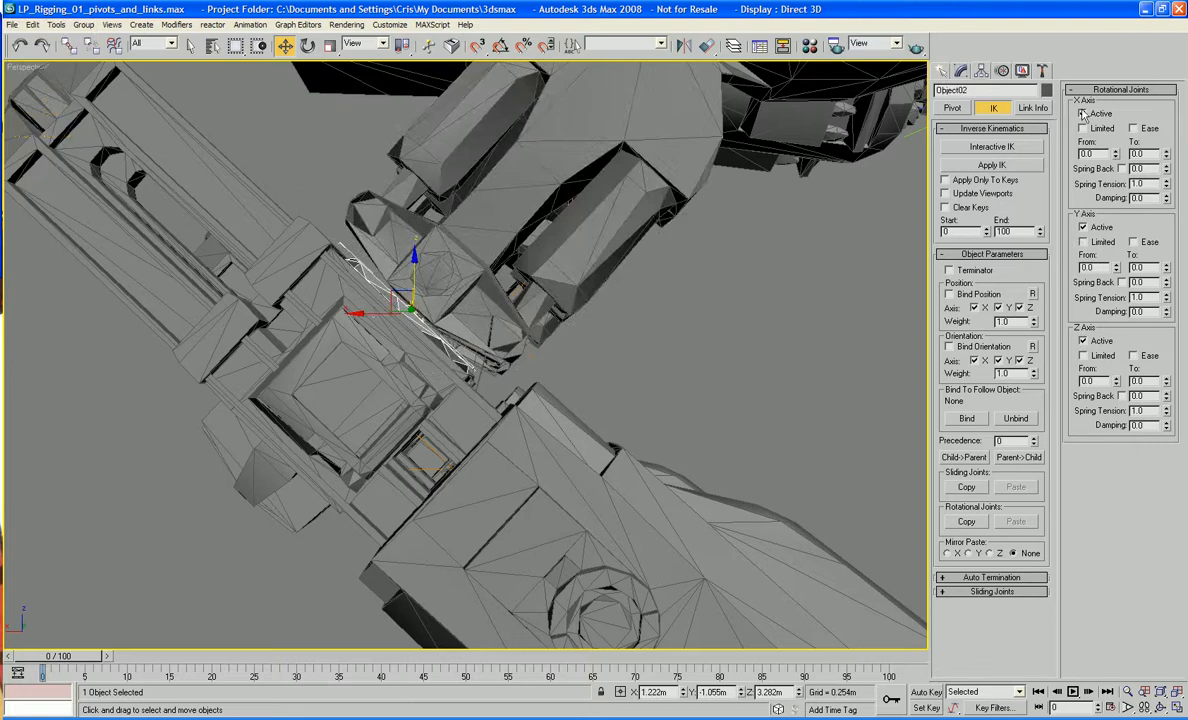
pyautogui.press('7')
pyautogui.click(1082, 227)
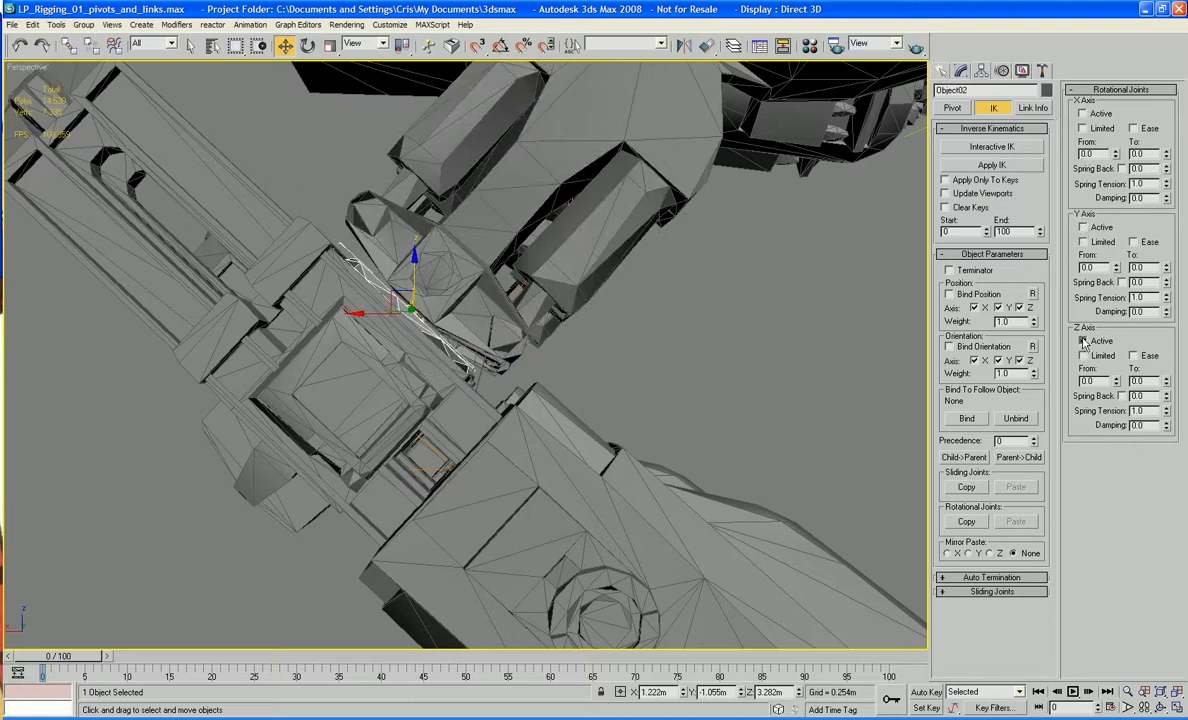
pyautogui.click(758, 400)
# Step: Examine where Knee02's pivot sits relative to the knee joint
pyautogui.keyDown('alt'); pyautogui.moveTo(758, 400); pyautogui.dragTo(703, 405, button='middle'); pyautogui.keyUp('alt')
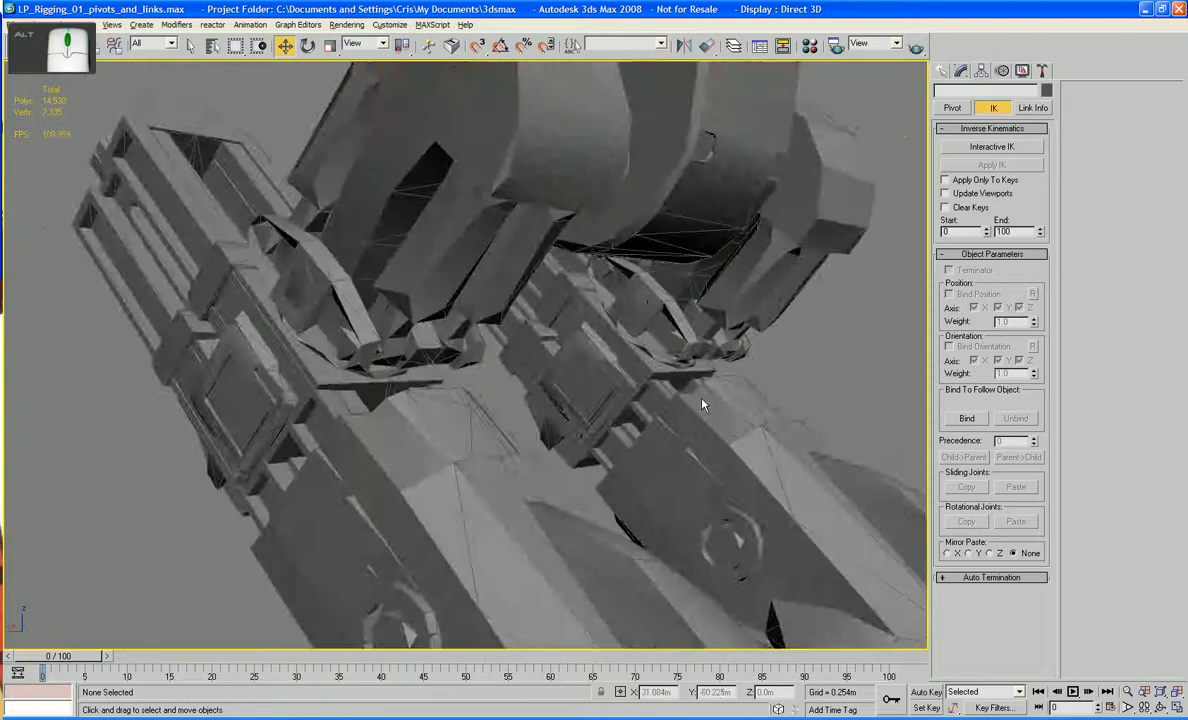
pyautogui.scroll(-5, 703, 405)
pyautogui.click(385, 385)
pyautogui.keyDown('alt'); pyautogui.moveTo(405, 375); pyautogui.dragTo(429, 367, button='middle'); pyautogui.keyUp('alt')
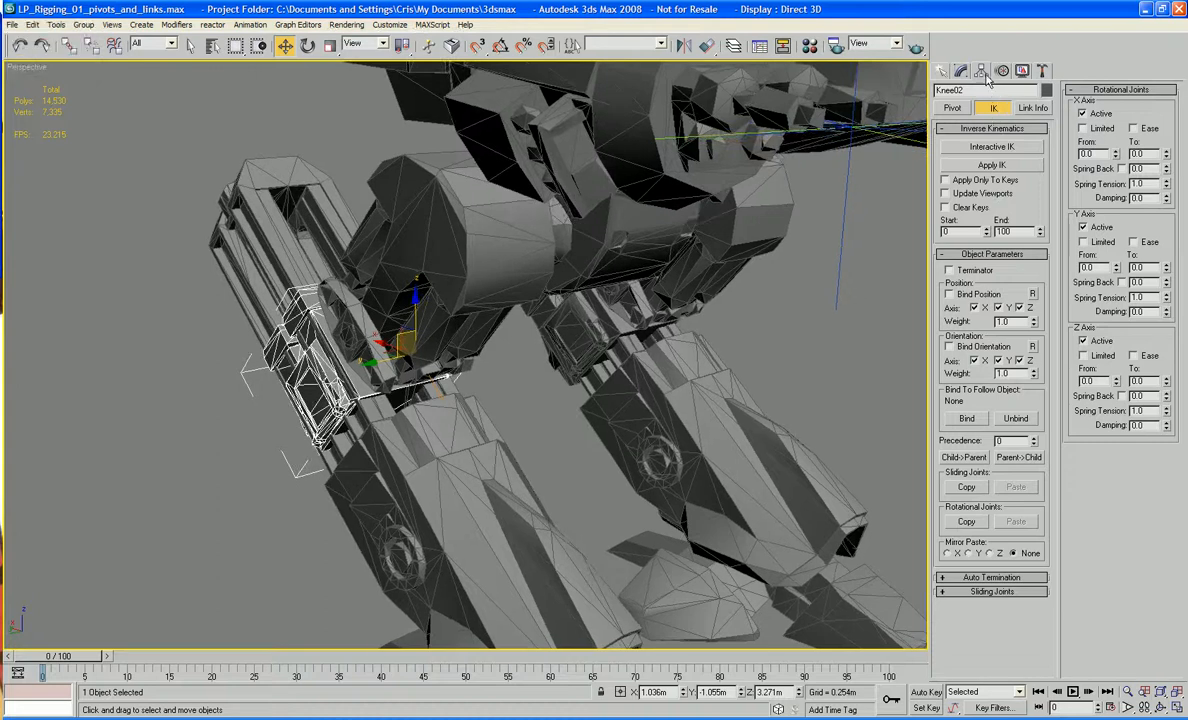
pyautogui.click(952, 107)
pyautogui.moveTo(676, 355); pyautogui.dragTo(676, 300, button='middle')
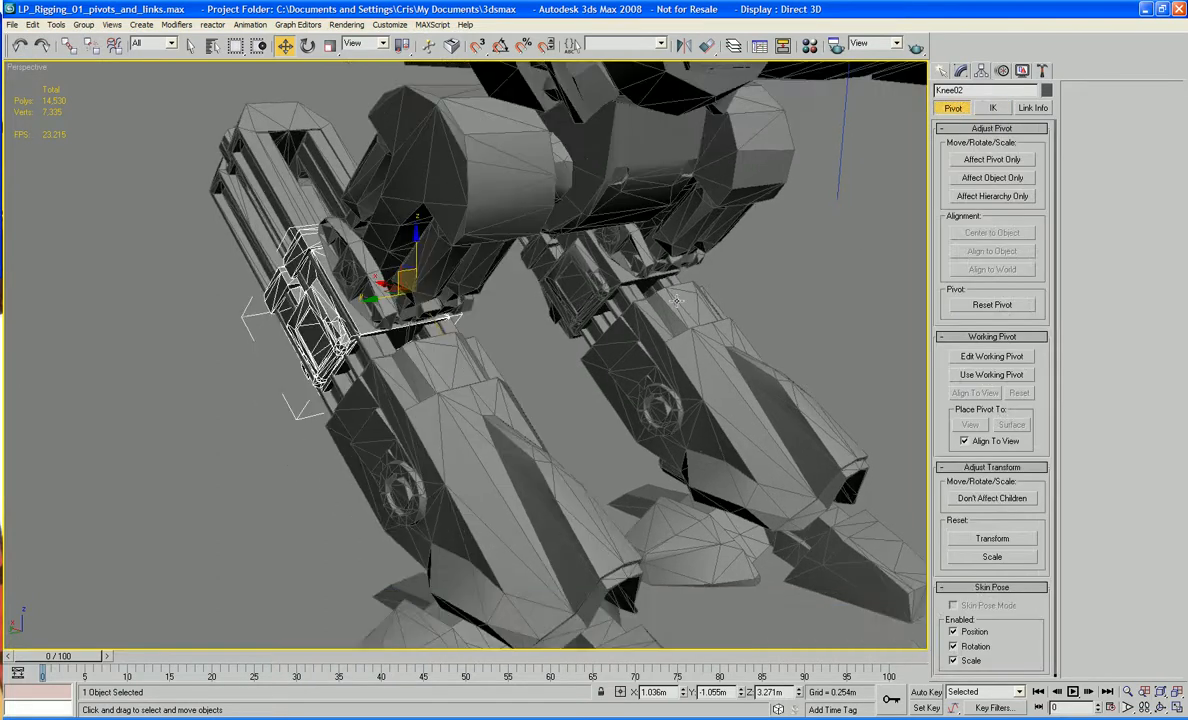
pyautogui.scroll(1, 677, 300)
pyautogui.click(992, 160)
pyautogui.keyDown('alt'); pyautogui.moveTo(405, 325); pyautogui.dragTo(434, 326, button='middle'); pyautogui.keyUp('alt')
pyautogui.click(992, 160)
pyautogui.keyDown('alt'); pyautogui.moveTo(531, 271); pyautogui.dragTo(583, 275, button='middle'); pyautogui.keyUp('alt')
# Step: Deactivate Knee02's X-, Y- and Z-axis rotation in its IK joint settings and deselect it
pyautogui.click(961, 70)
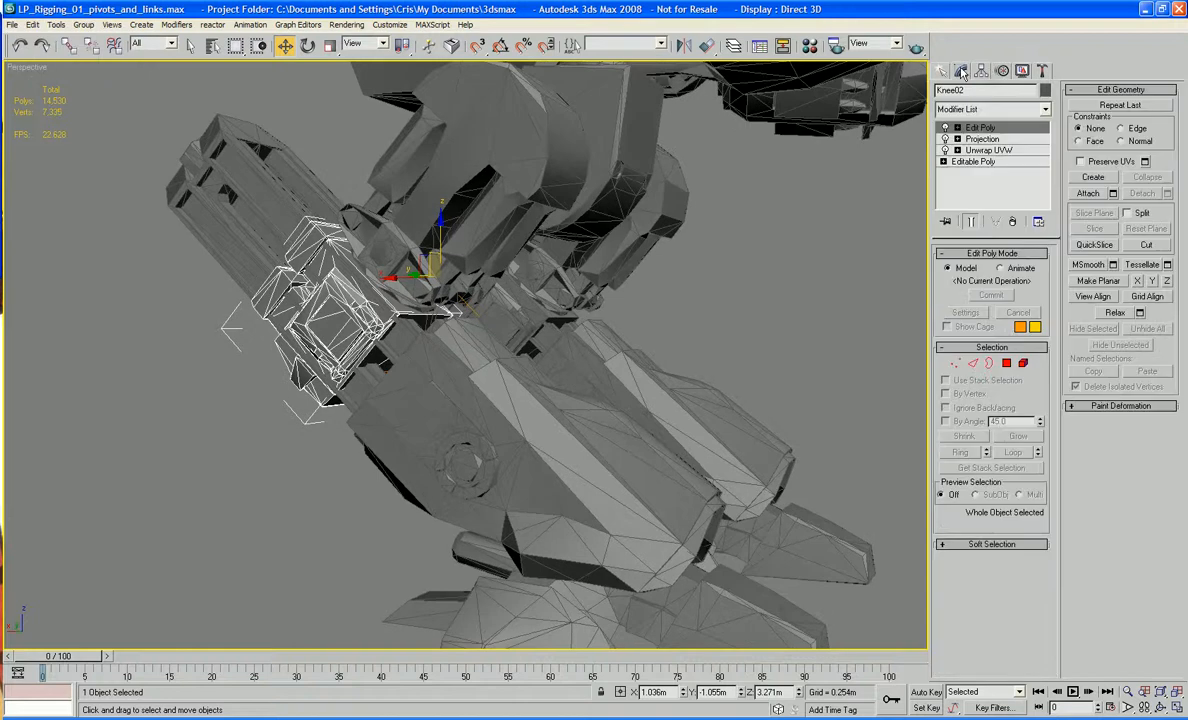
pyautogui.click(1002, 70)
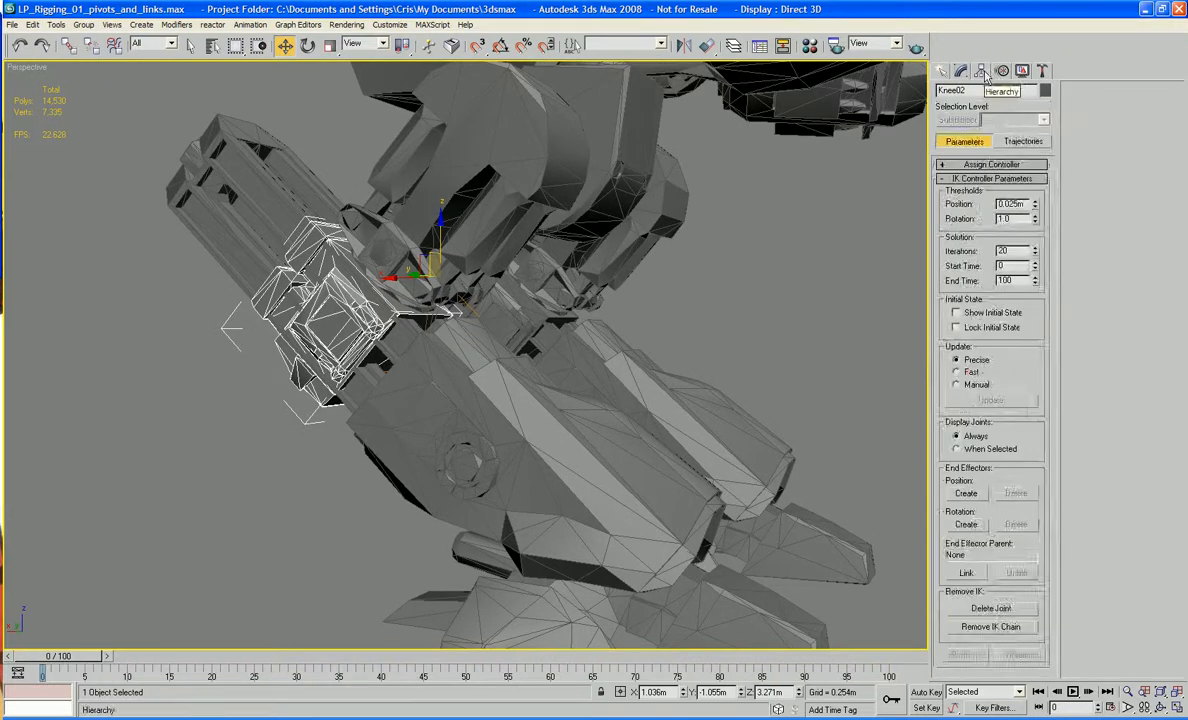
pyautogui.click(981, 70)
pyautogui.click(993, 108)
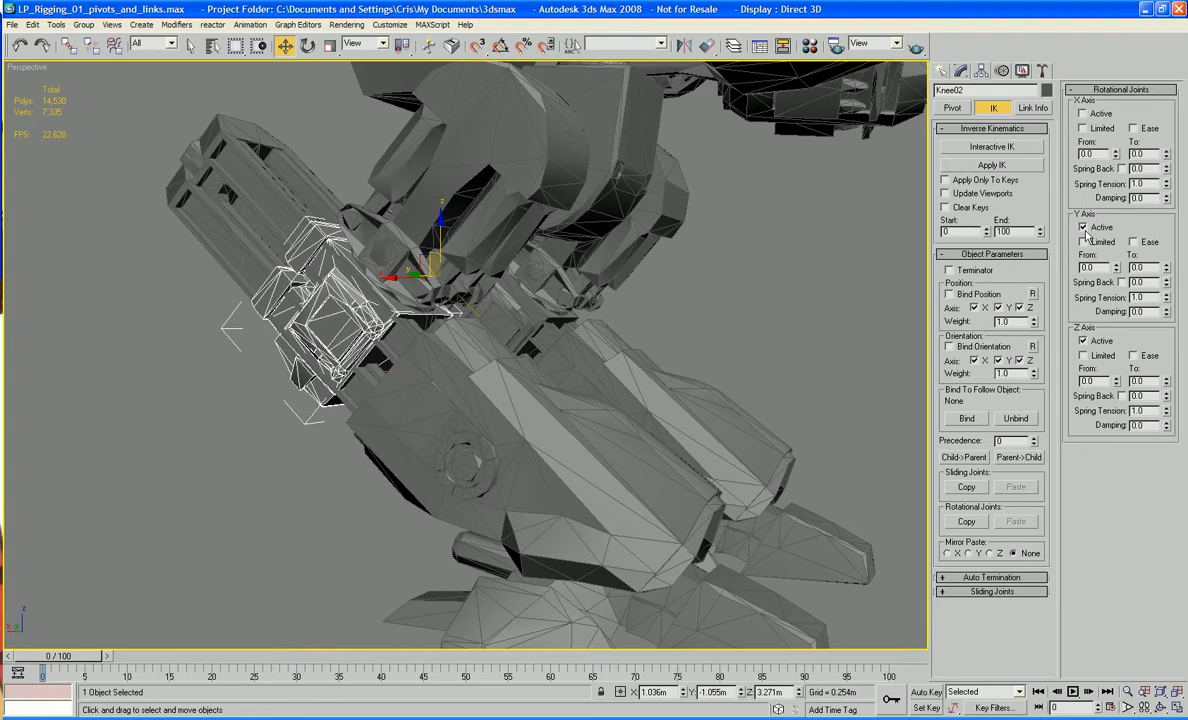
pyautogui.click(739, 349)
# Step: Set the From value of Object02's Y-axis rotation to 41.4
pyautogui.click(397, 296)
pyautogui.keyDown('alt'); pyautogui.moveTo(450, 288); pyautogui.dragTo(472, 320, button='middle'); pyautogui.keyUp('alt')
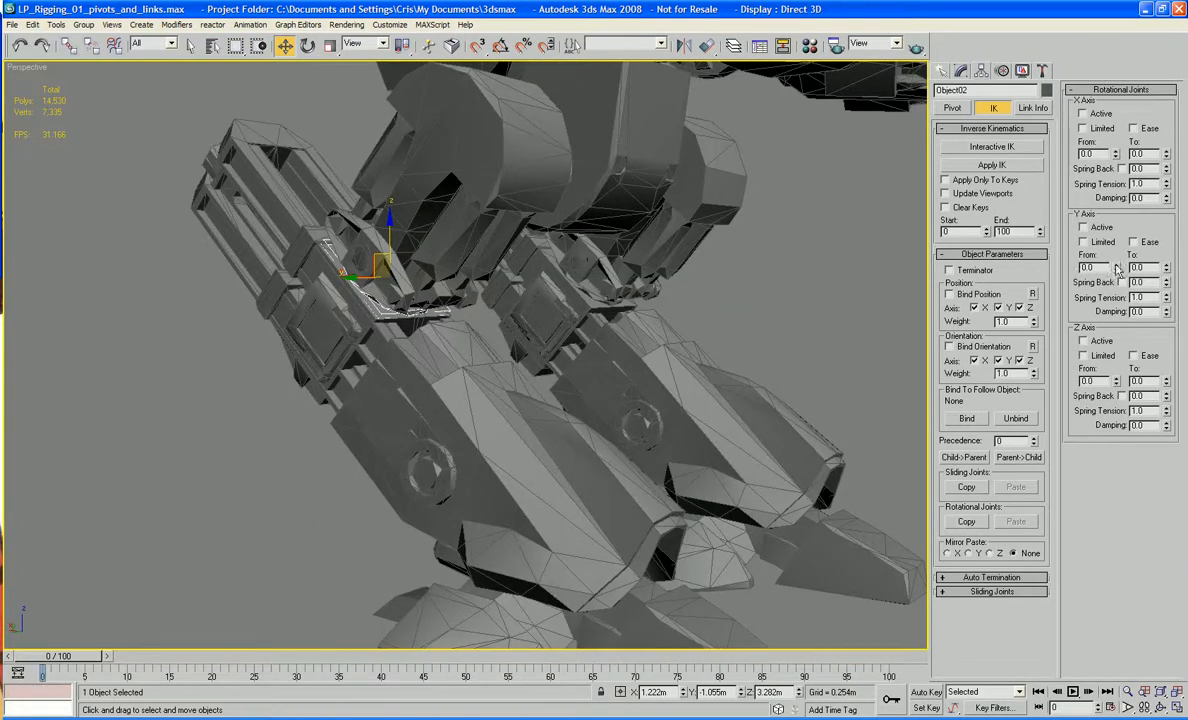
pyautogui.moveTo(1116, 268); pyautogui.dragTo(1096, 710)
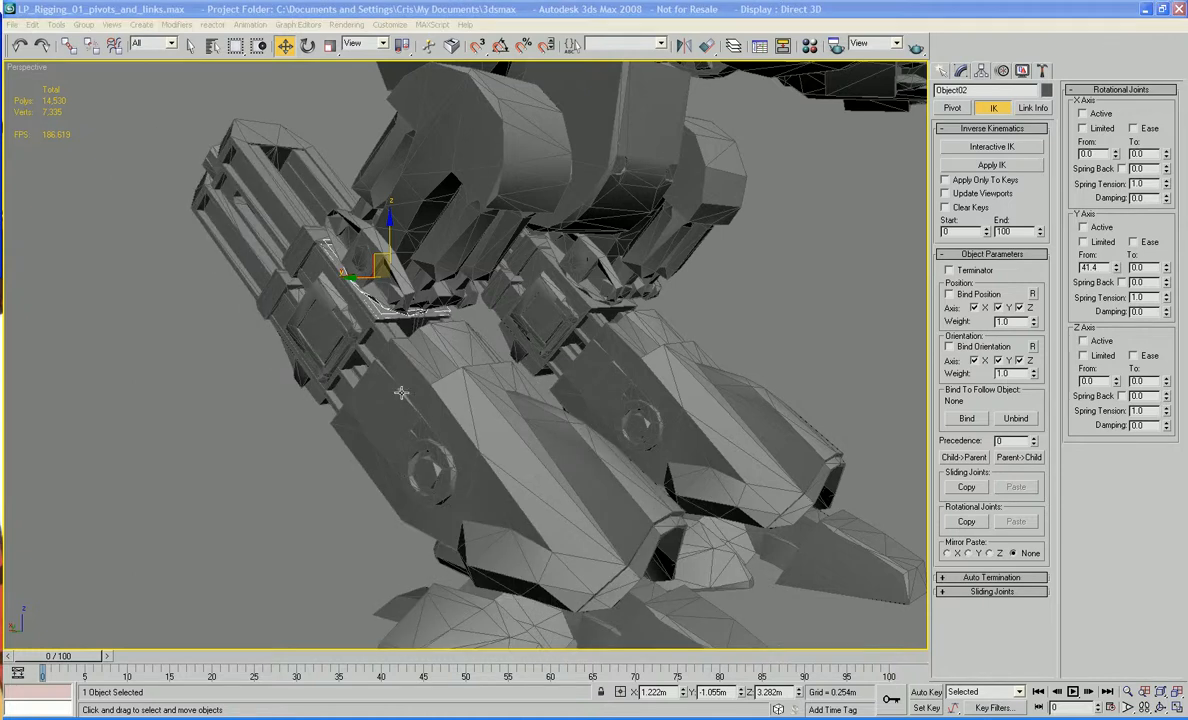
# Step: Check the rotational joint settings of Foot_03 and deselect it
pyautogui.keyDown('alt'); pyautogui.moveTo(401, 393); pyautogui.dragTo(383, 393, button='middle'); pyautogui.keyUp('alt')
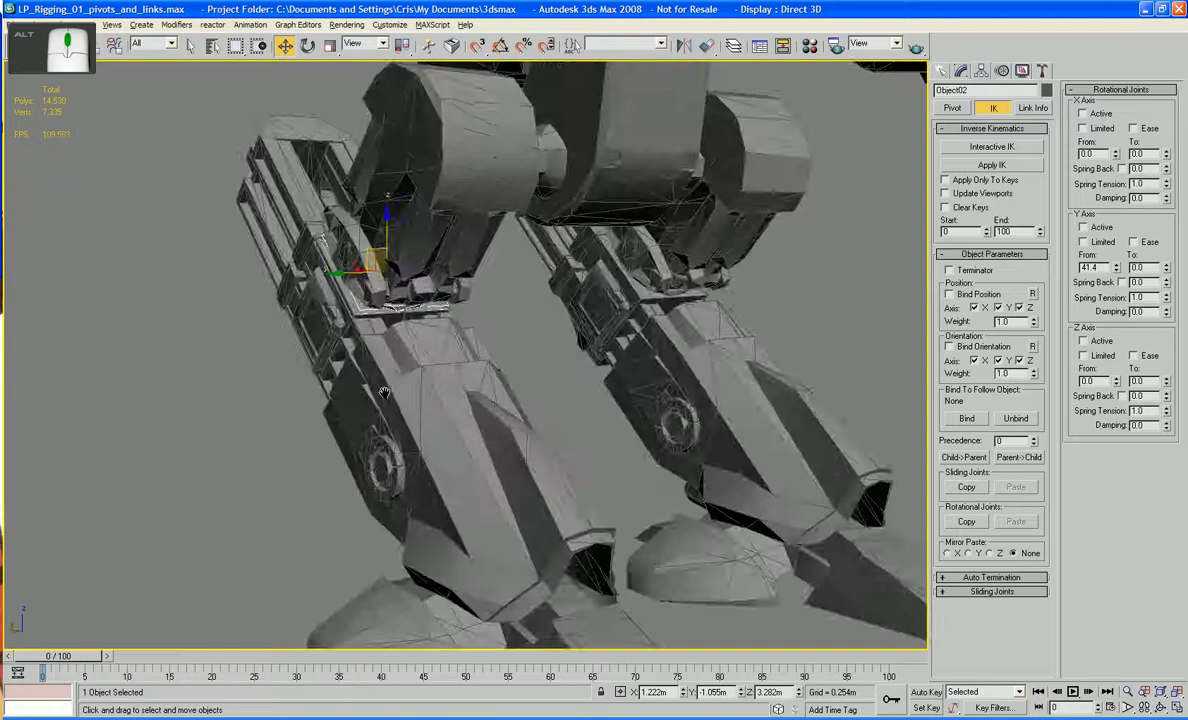
pyautogui.scroll(-5, 386, 394)
pyautogui.click(531, 507)
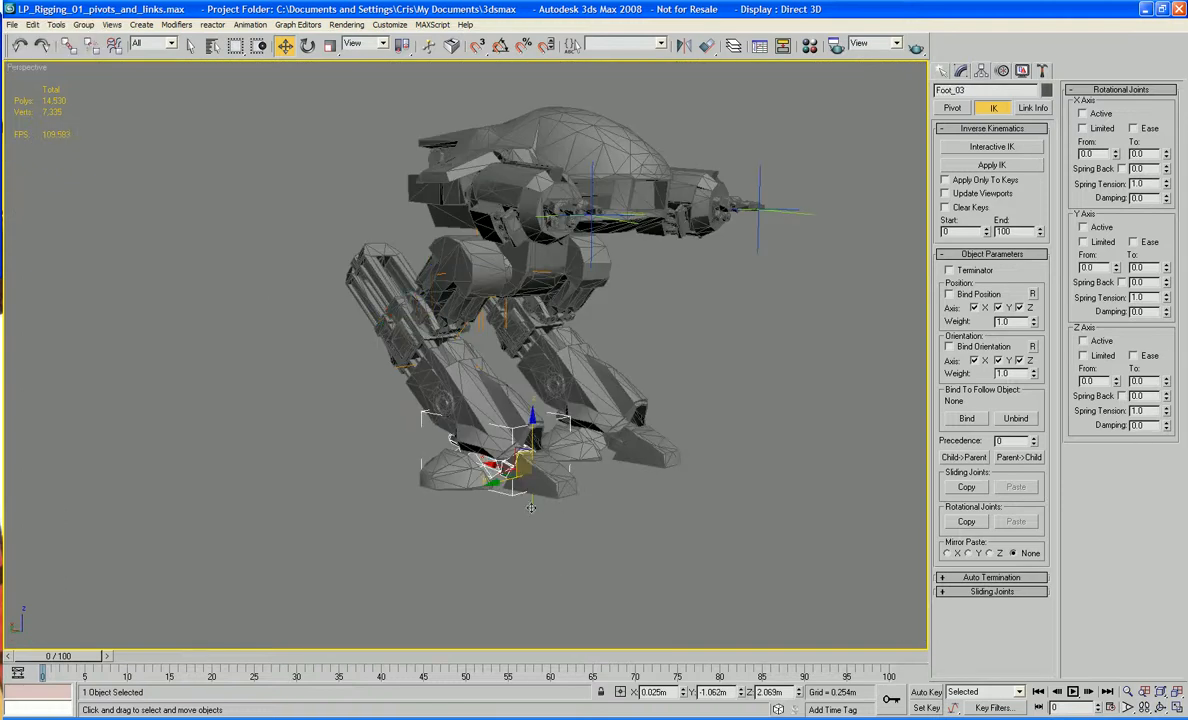
pyautogui.click(411, 543)
pyautogui.keyDown('alt'); pyautogui.moveTo(411, 543); pyautogui.dragTo(324, 437, button='middle'); pyautogui.keyUp('alt')
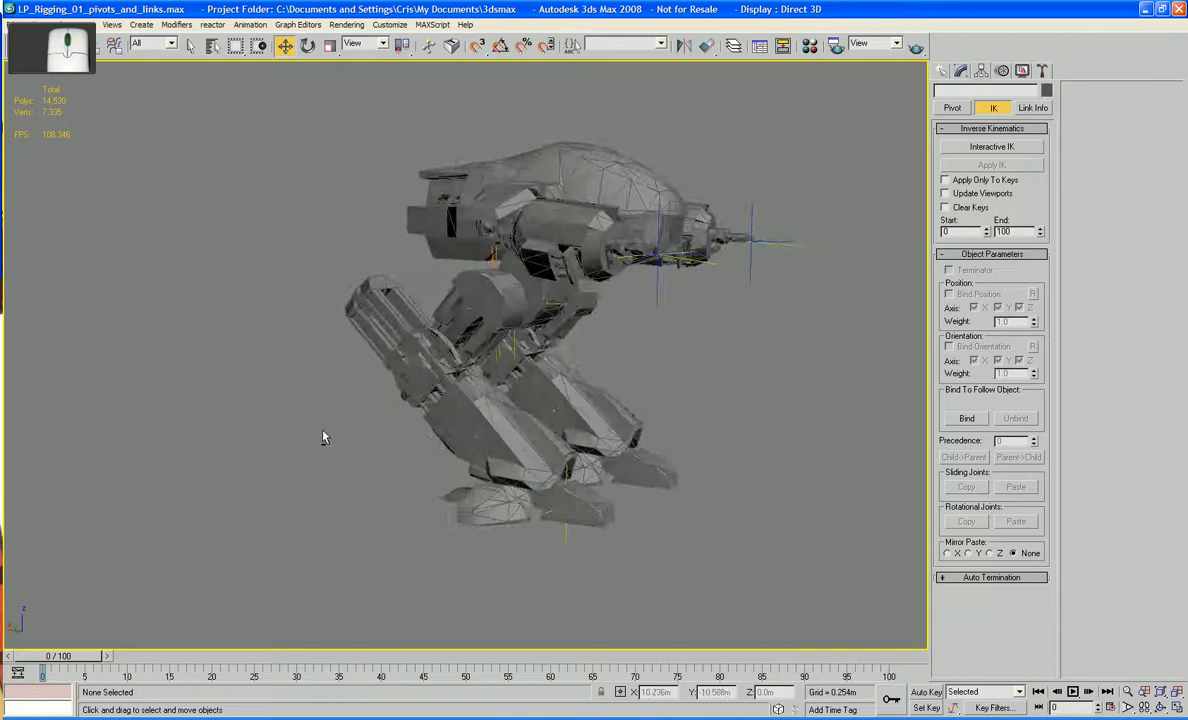
# Step: Select Knee02 and enable Affect Pivot Only for it
pyautogui.scroll(5, 298, 397)
pyautogui.click(298, 397)
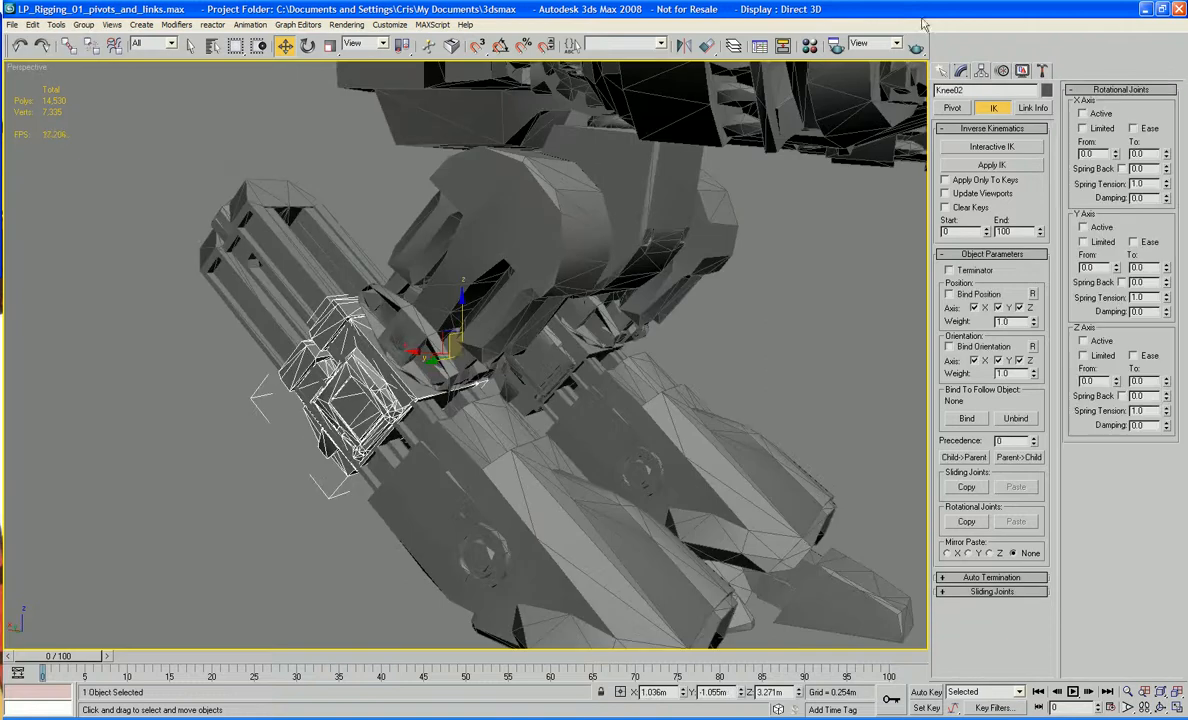
pyautogui.click(952, 108)
pyautogui.click(988, 162)
pyautogui.moveTo(508, 306); pyautogui.dragTo(556, 241, button='middle')
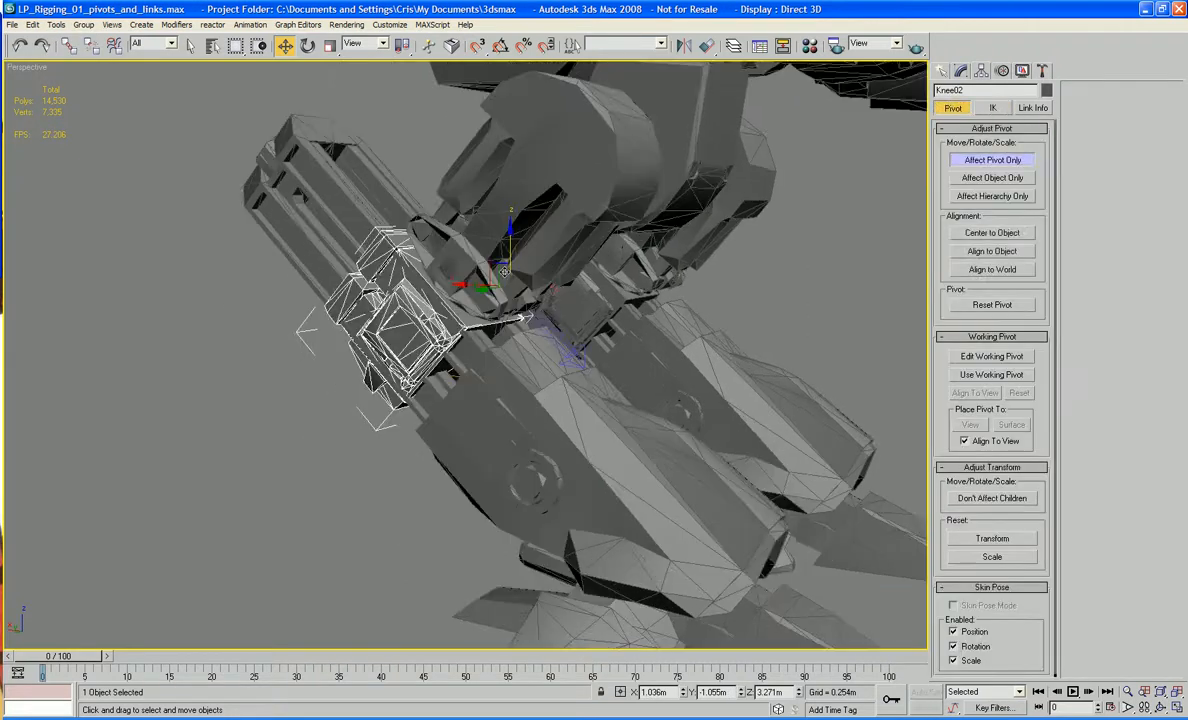
# Step: Try shifting Knee02's pivot along the knee in the perspective view and undo the move
pyautogui.moveTo(496, 264); pyautogui.dragTo(456, 255)
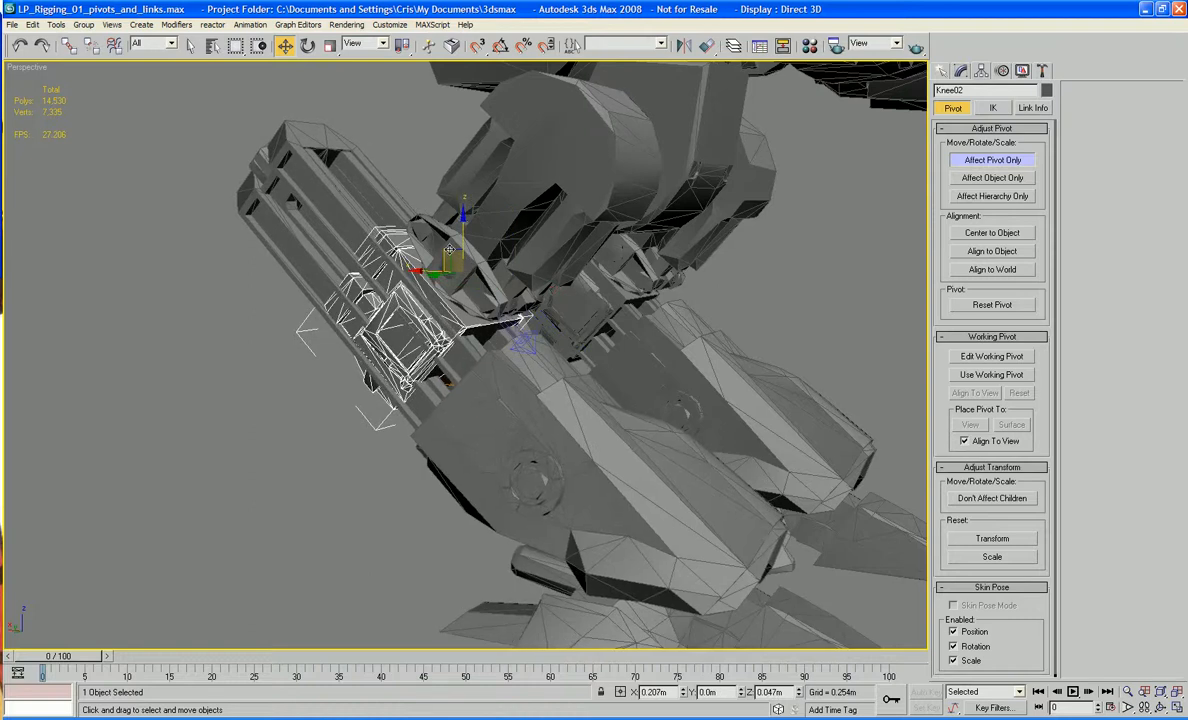
pyautogui.keyDown('alt'); pyautogui.moveTo(455, 255); pyautogui.dragTo(543, 370, button='middle'); pyautogui.keyUp('alt')
pyautogui.hotkey('ctrl', 'z')
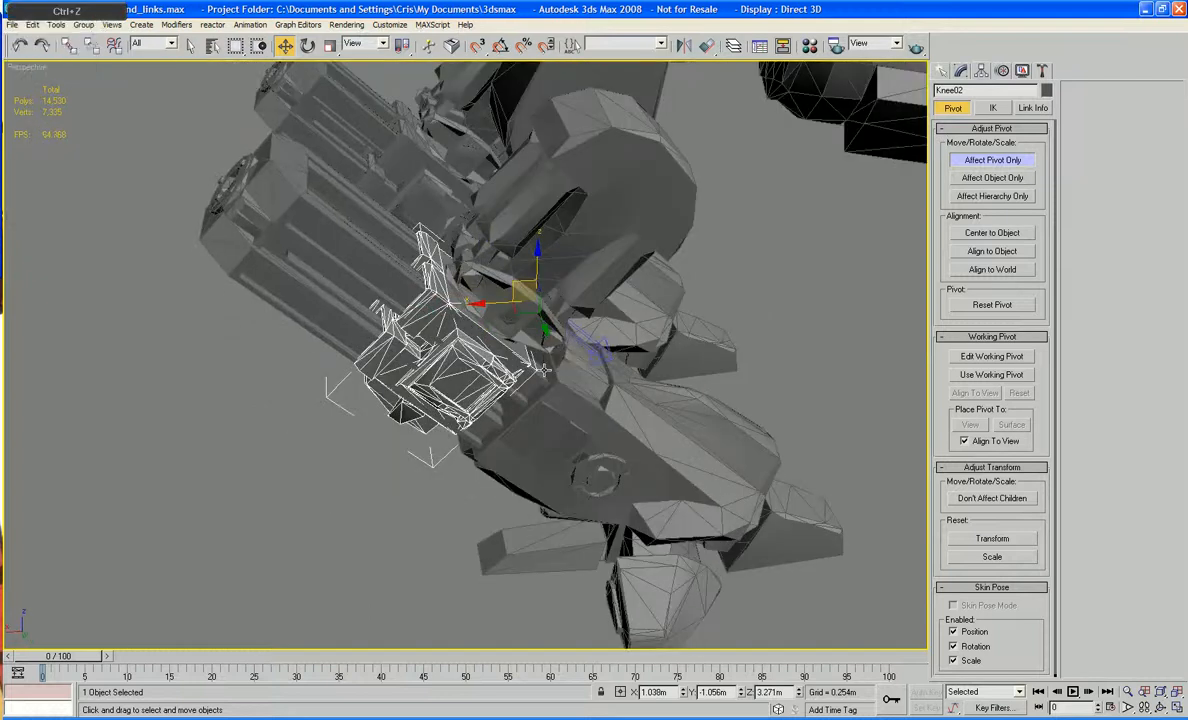
# Step: Move Knee02's pivot in the wireframe front view to about X 1.223 m, Z 3.283 m
pyautogui.press('l')
pyautogui.press('f')
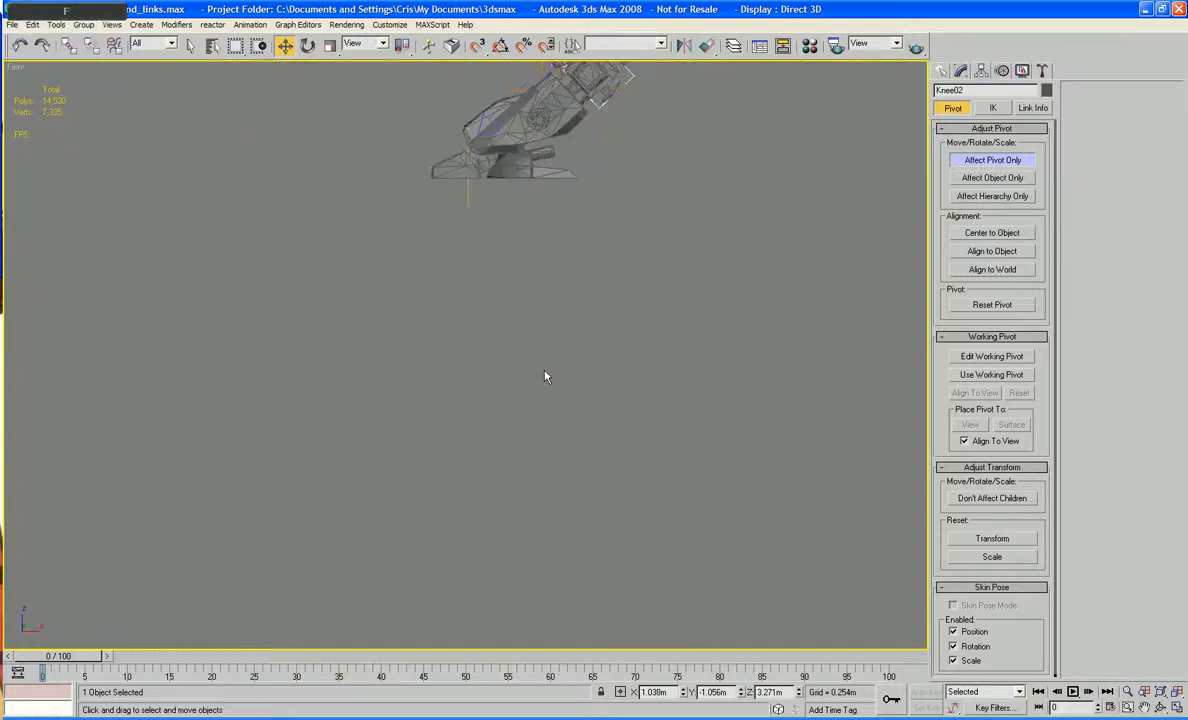
pyautogui.press('z')
pyautogui.moveTo(545, 372)
pyautogui.mouseDown(button='middle')
pyautogui.moveTo(550, 340)
pyautogui.moveTo(641, 286)
pyautogui.moveTo(619, 297)
pyautogui.moveTo(613, 333)
pyautogui.mouseUp(button='middle')
pyautogui.press('F3')
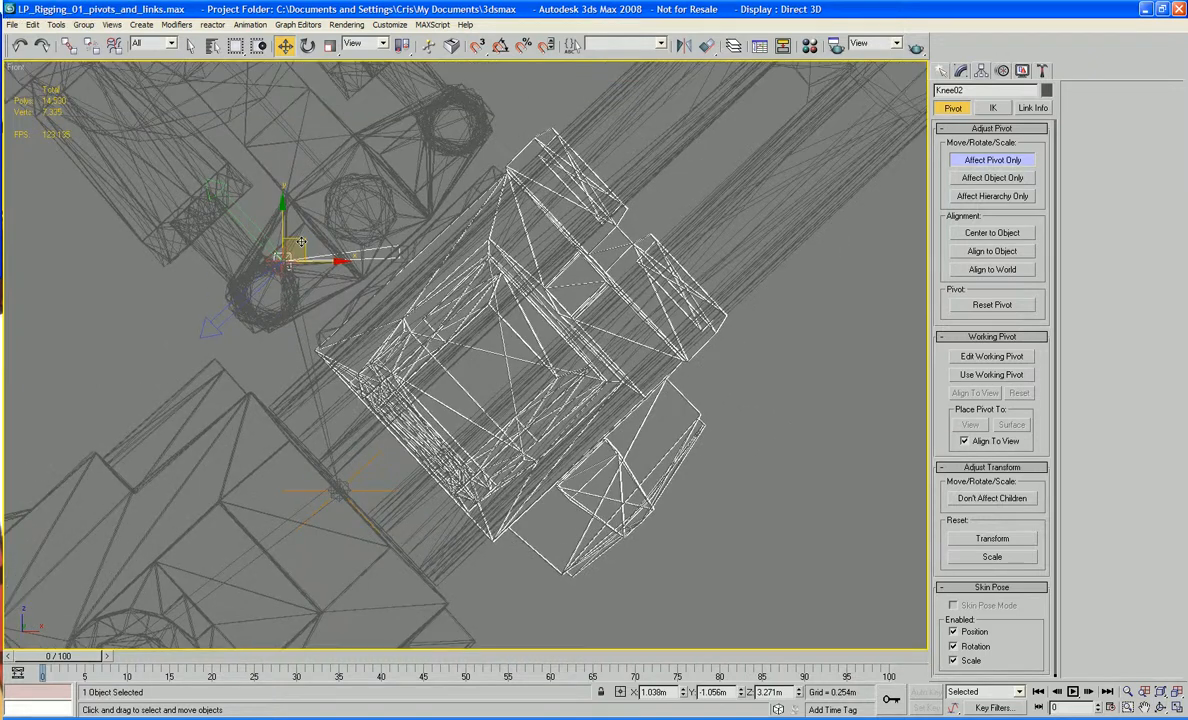
pyautogui.moveTo(300, 242); pyautogui.dragTo(417, 235)
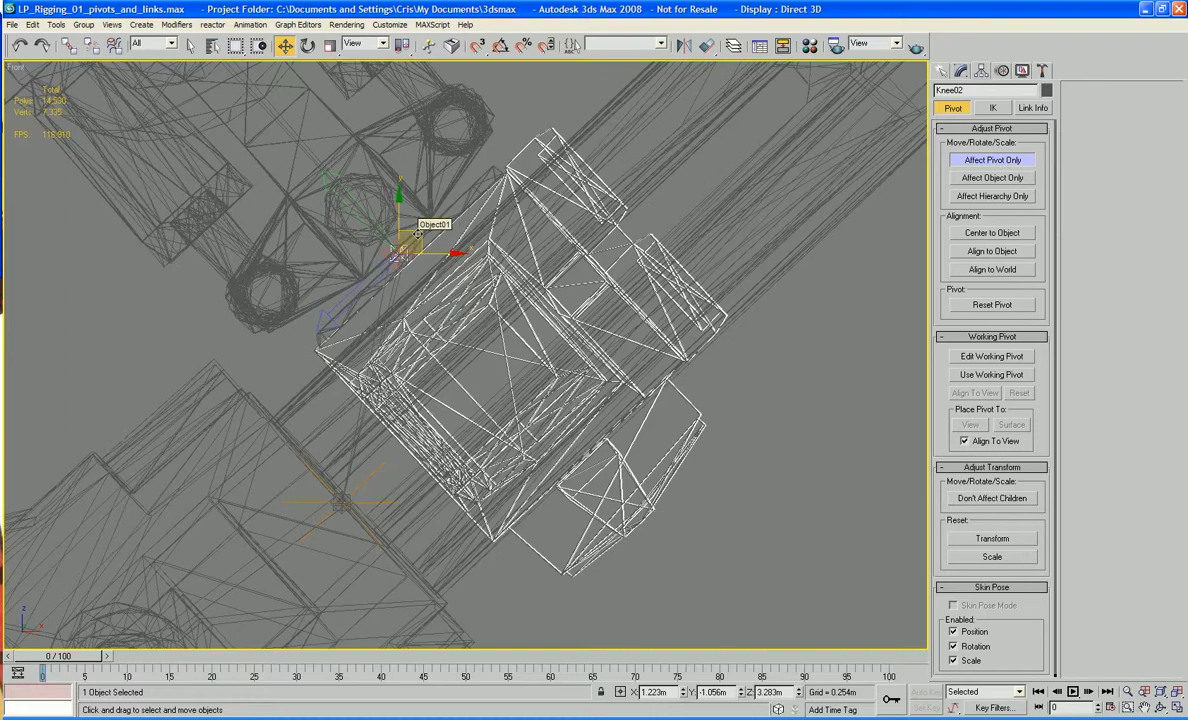
# Step: Return to the shaded perspective view, leaving Knee02's pivot and polygon editing with the object deselected
pyautogui.press('p')
pyautogui.press('z')
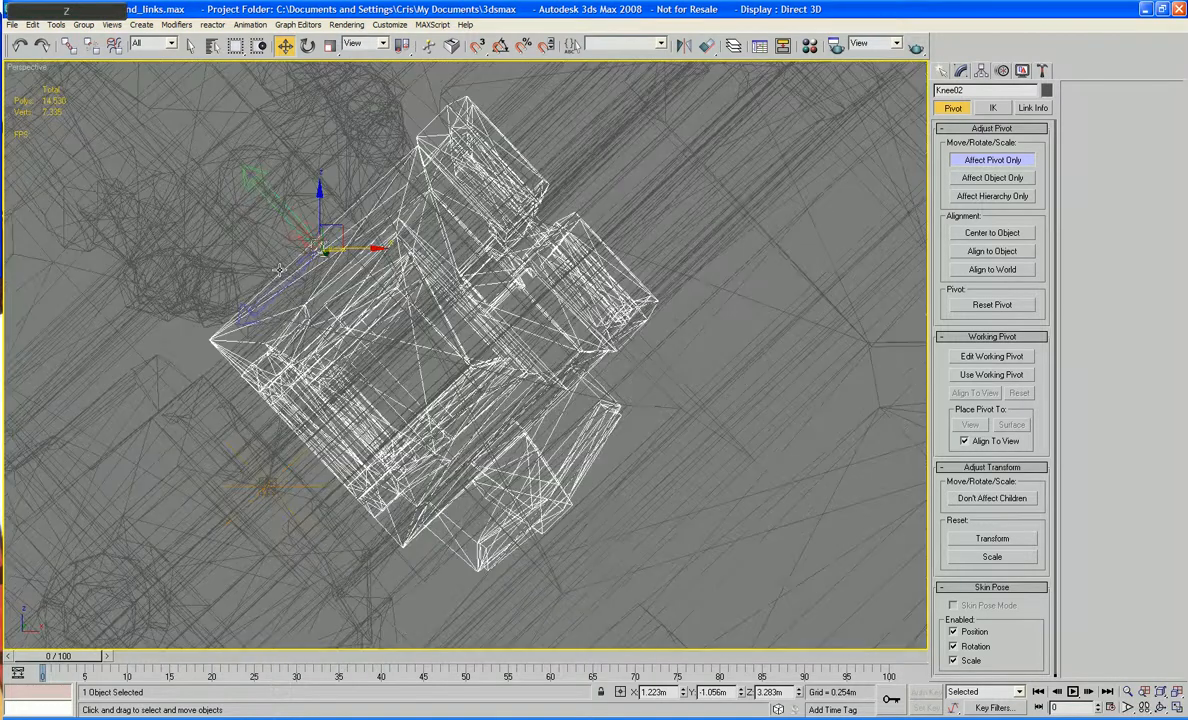
pyautogui.press('4')
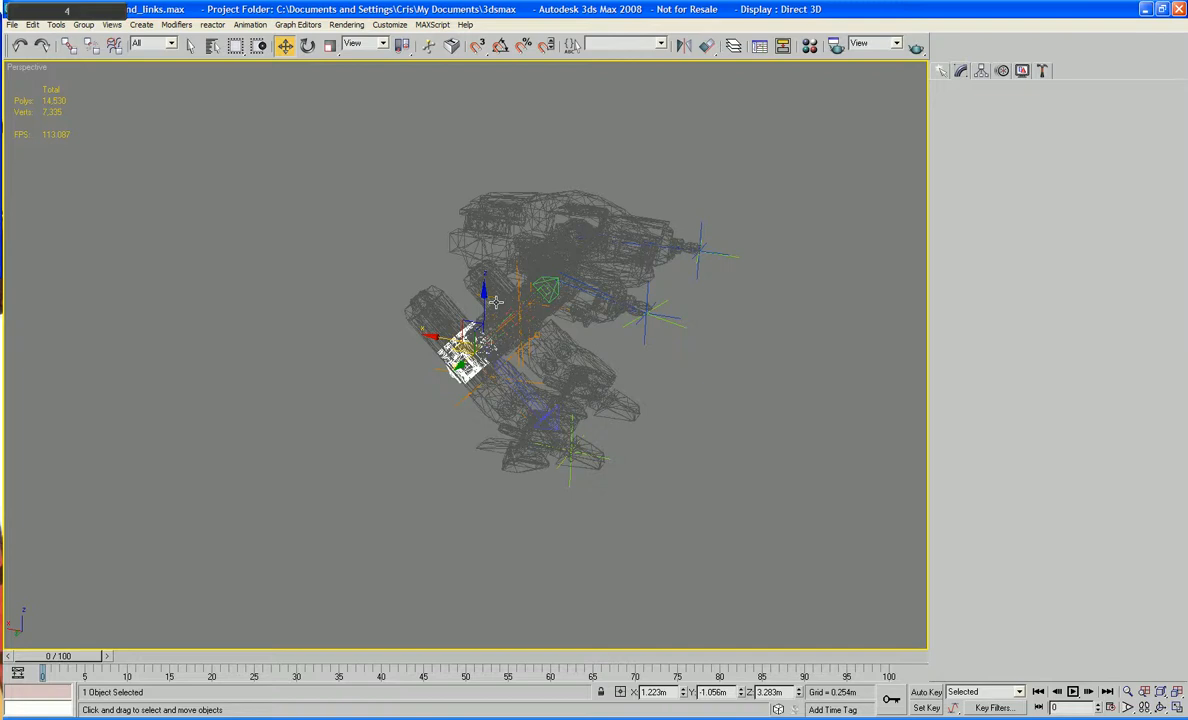
pyautogui.press('F3')
pyautogui.moveTo(490, 404)
pyautogui.mouseDown(button='middle')
pyautogui.moveTo(392, 395)
pyautogui.moveTo(392, 425)
pyautogui.mouseUp(button='middle')
pyautogui.scroll(4, 392, 425)
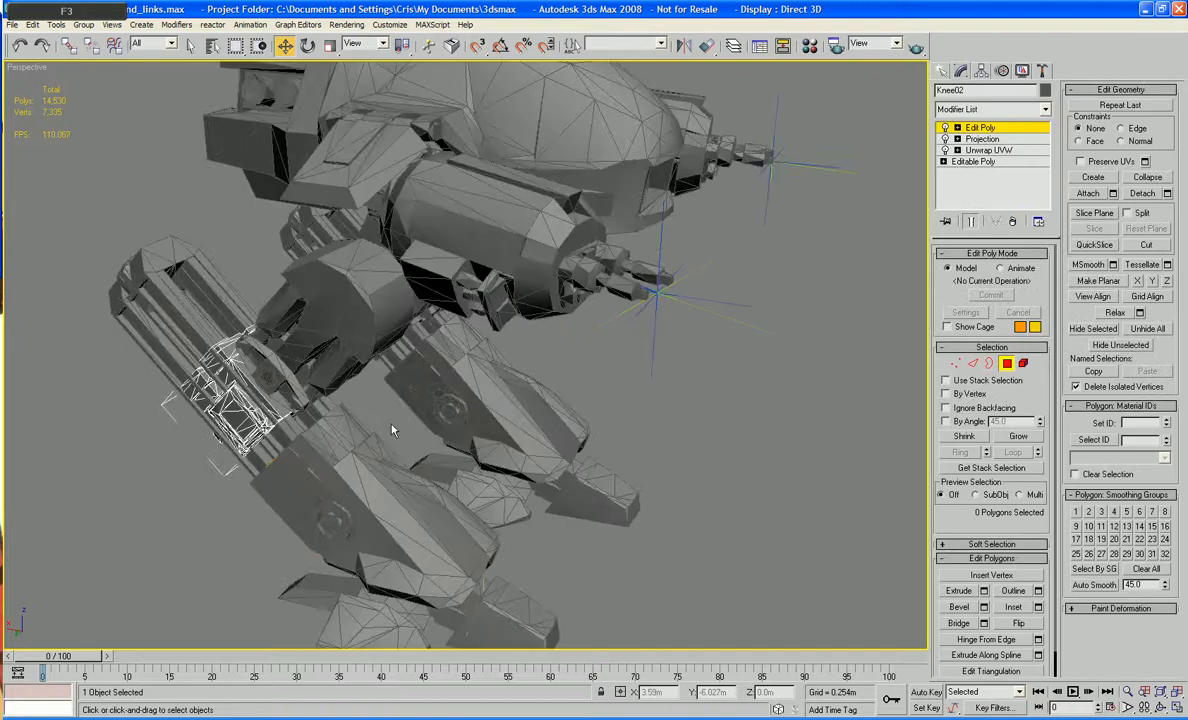
pyautogui.click(1006, 363)
pyautogui.click(745, 410)
# Step: Test-move Knee02 to see how the parts linked to it follow, and undo the move
pyautogui.click(245, 340)
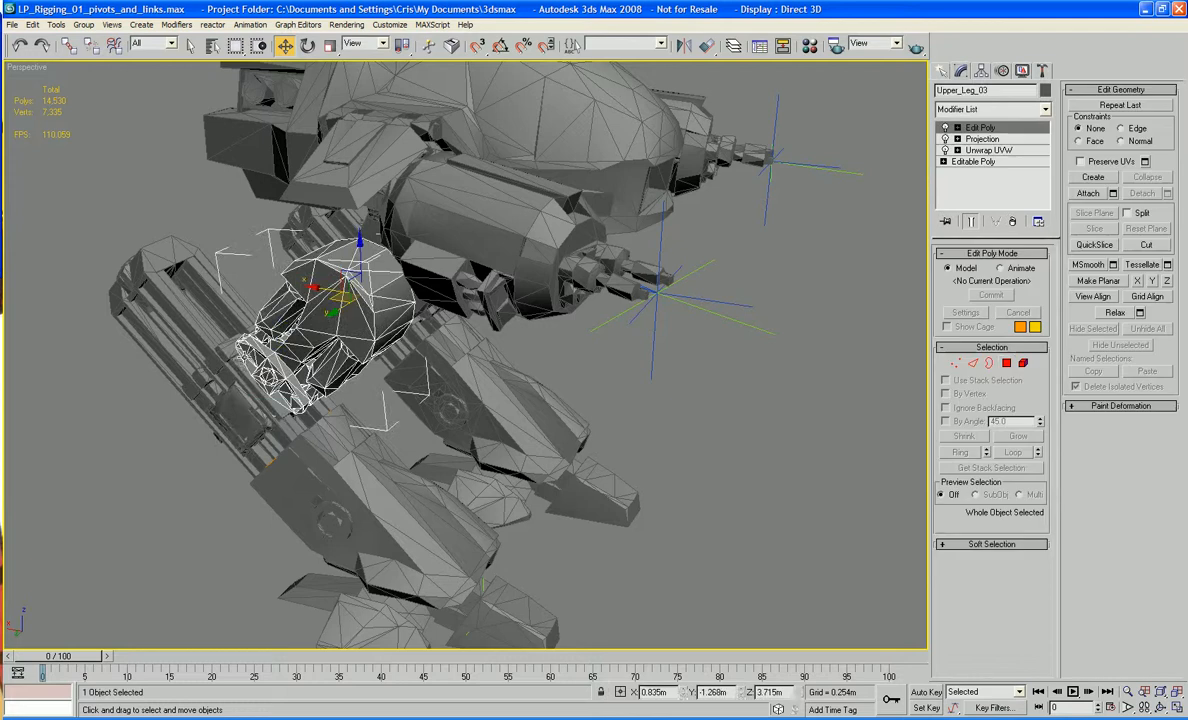
pyautogui.click(226, 338)
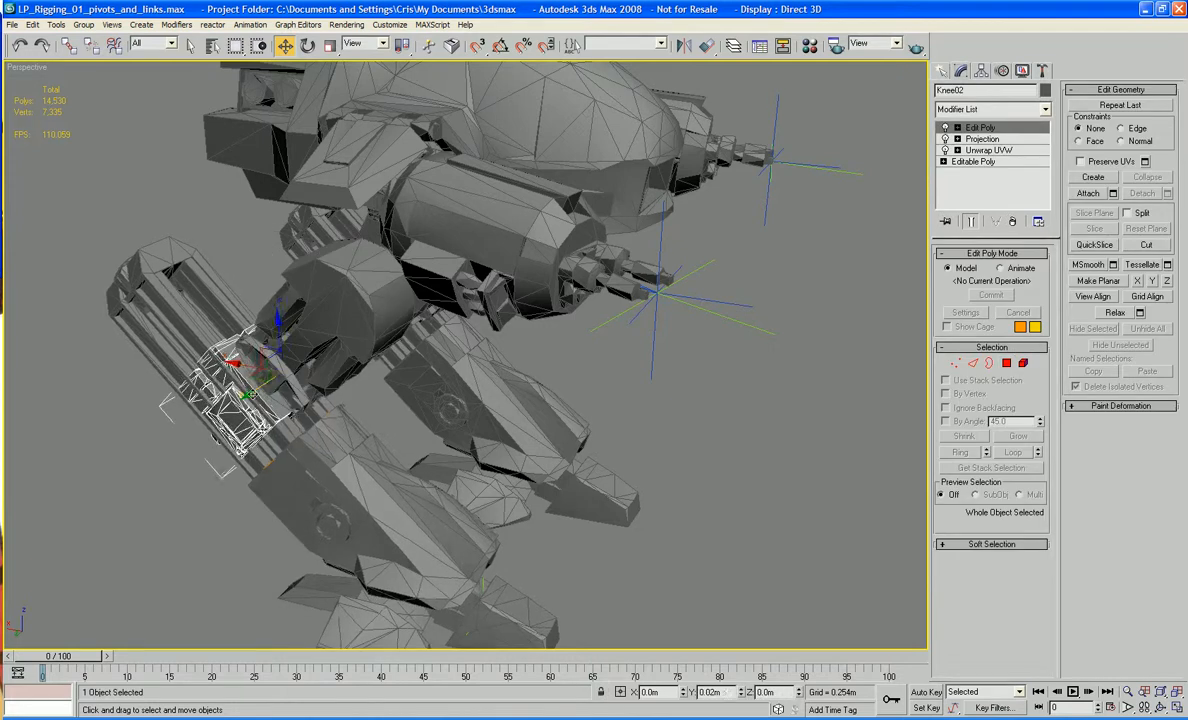
pyautogui.hotkey('ctrl', 'z')
pyautogui.hotkey('ctrl', 'z')
pyautogui.hotkey('ctrl', 'z')
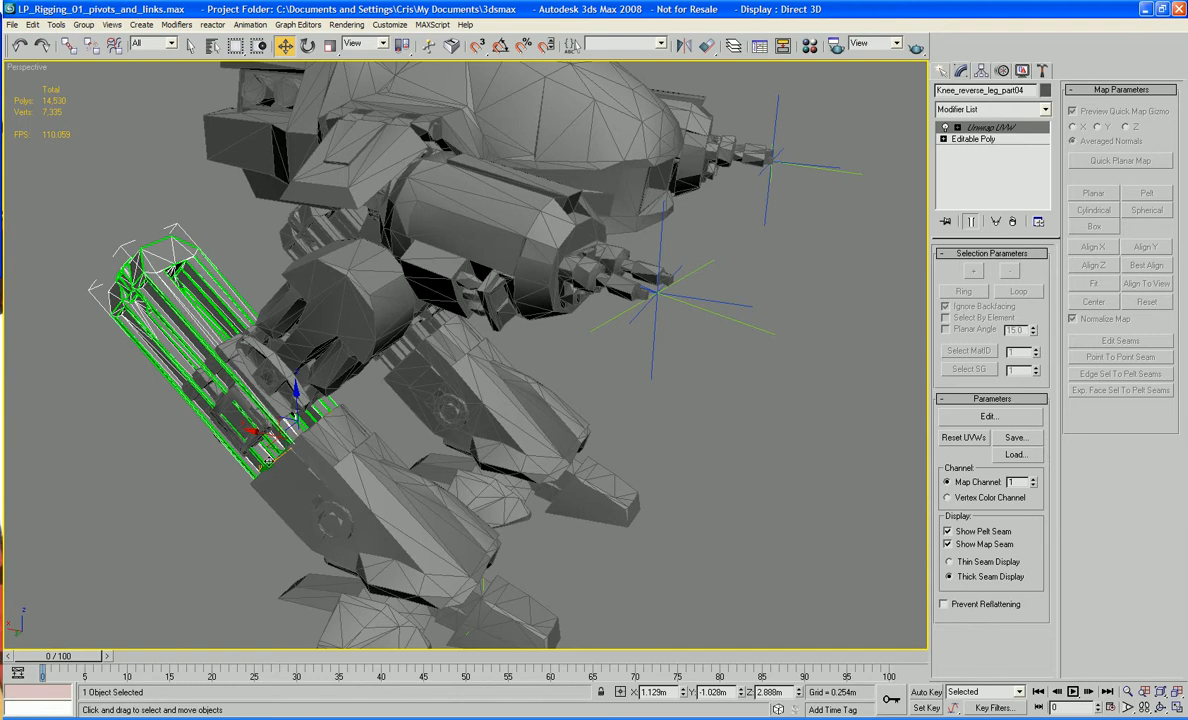
# Step: Undo the last test move and nudge Knee_reverse_leg_part04 closer into the knee, to about X 1.122 m, Z 2.912 m, leaving it deselected
pyautogui.hotkey('ctrl', 'z')
pyautogui.moveTo(272, 464); pyautogui.dragTo(289, 444)
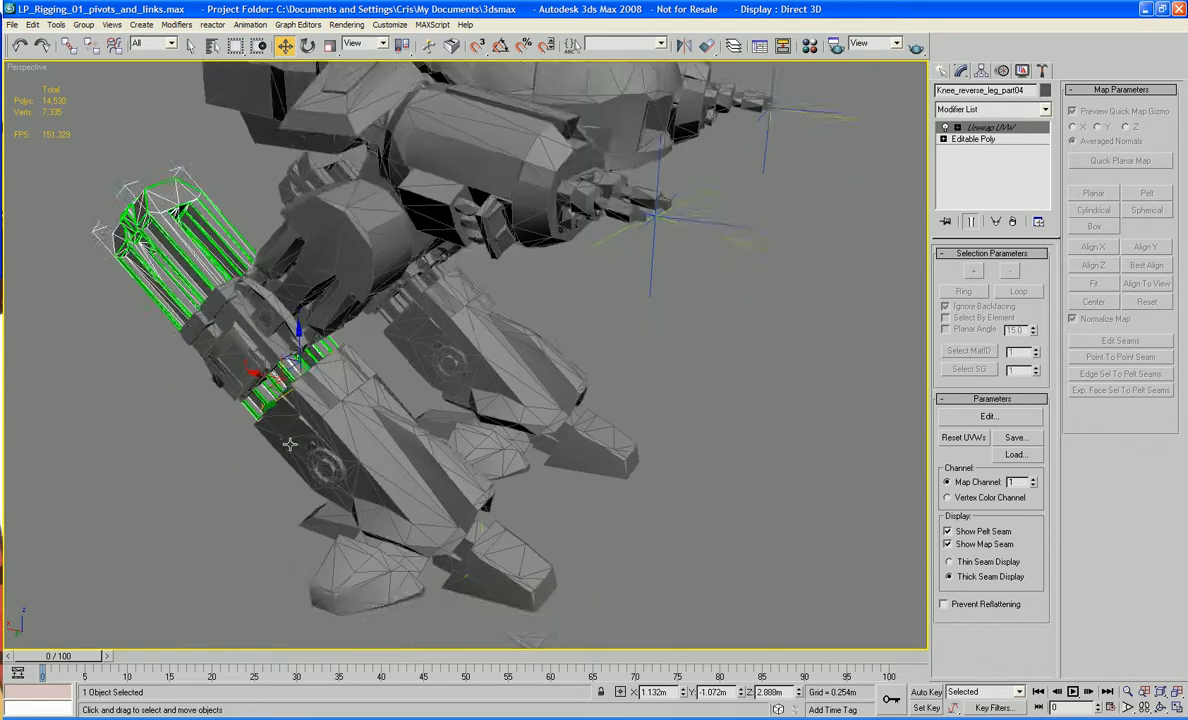
pyautogui.keyDown('alt'); pyautogui.moveTo(289, 444); pyautogui.dragTo(386, 416, button='middle'); pyautogui.keyUp('alt')
pyautogui.scroll(6, 386, 416)
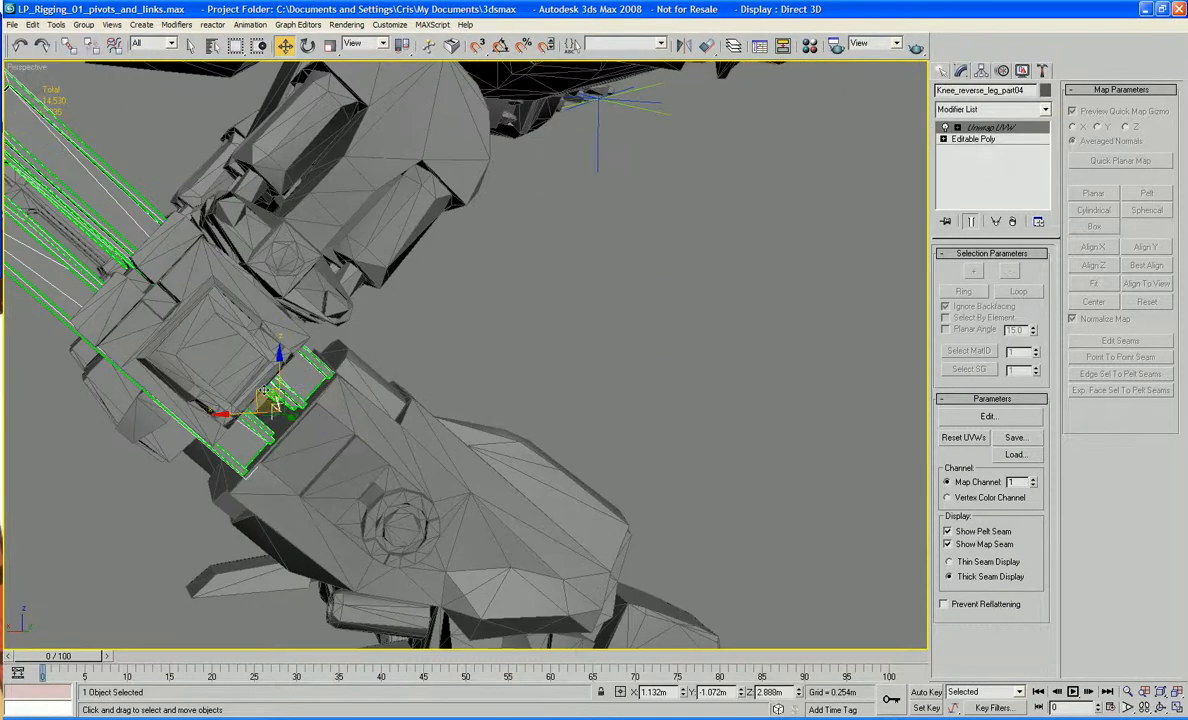
pyautogui.keyDown('alt'); pyautogui.moveTo(302, 386); pyautogui.dragTo(266, 384, button='middle'); pyautogui.keyUp('alt')
pyautogui.moveTo(266, 384); pyautogui.dragTo(266, 381)
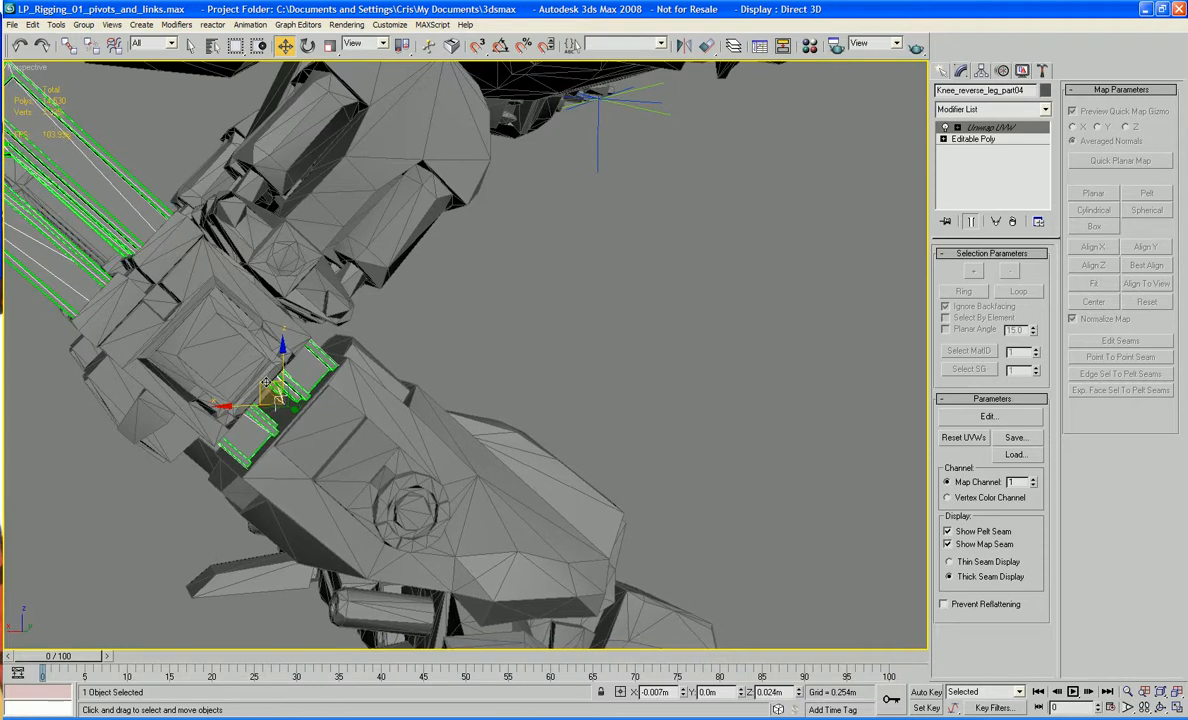
pyautogui.click(560, 315)
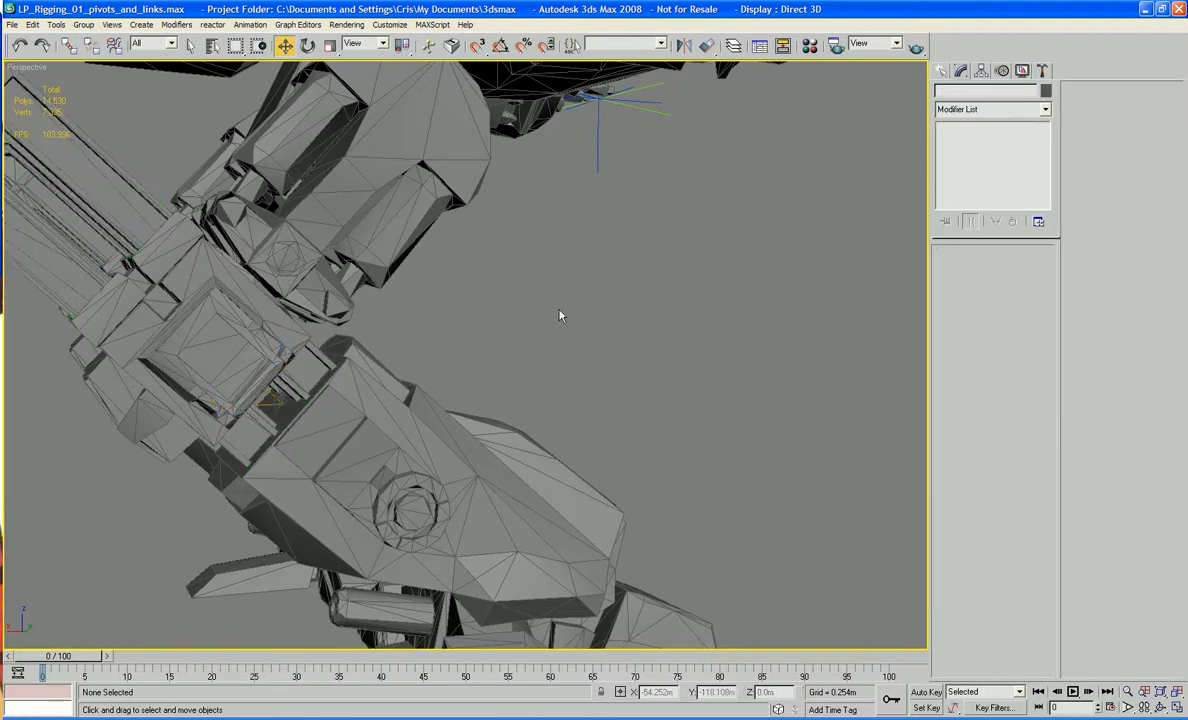
# Step: Activate and limit Knee02's rotational joint on the Y axis in its IK settings, adjusting the From and To angles
pyautogui.scroll(-4, 563, 321)
pyautogui.keyDown('alt'); pyautogui.moveTo(565, 323); pyautogui.dragTo(478, 325, button='middle'); pyautogui.keyUp('alt')
pyautogui.click(335, 334)
pyautogui.scroll(3, 410, 335)
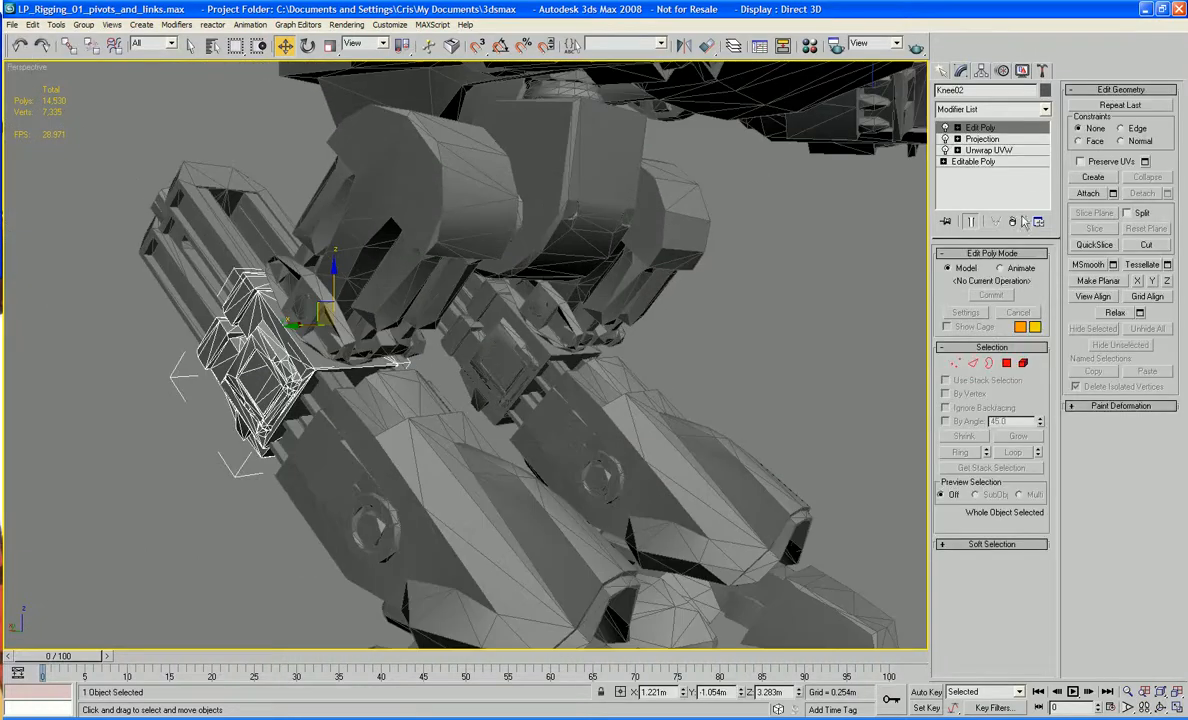
pyautogui.click(1002, 70)
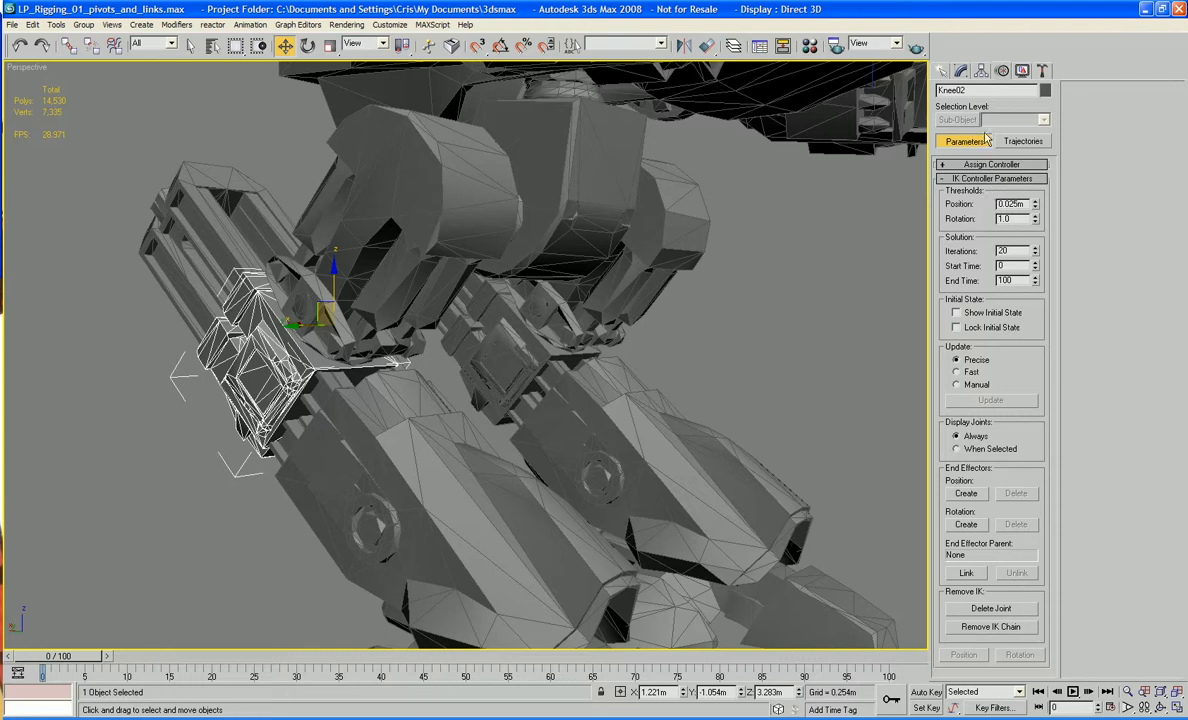
pyautogui.click(981, 70)
pyautogui.click(993, 107)
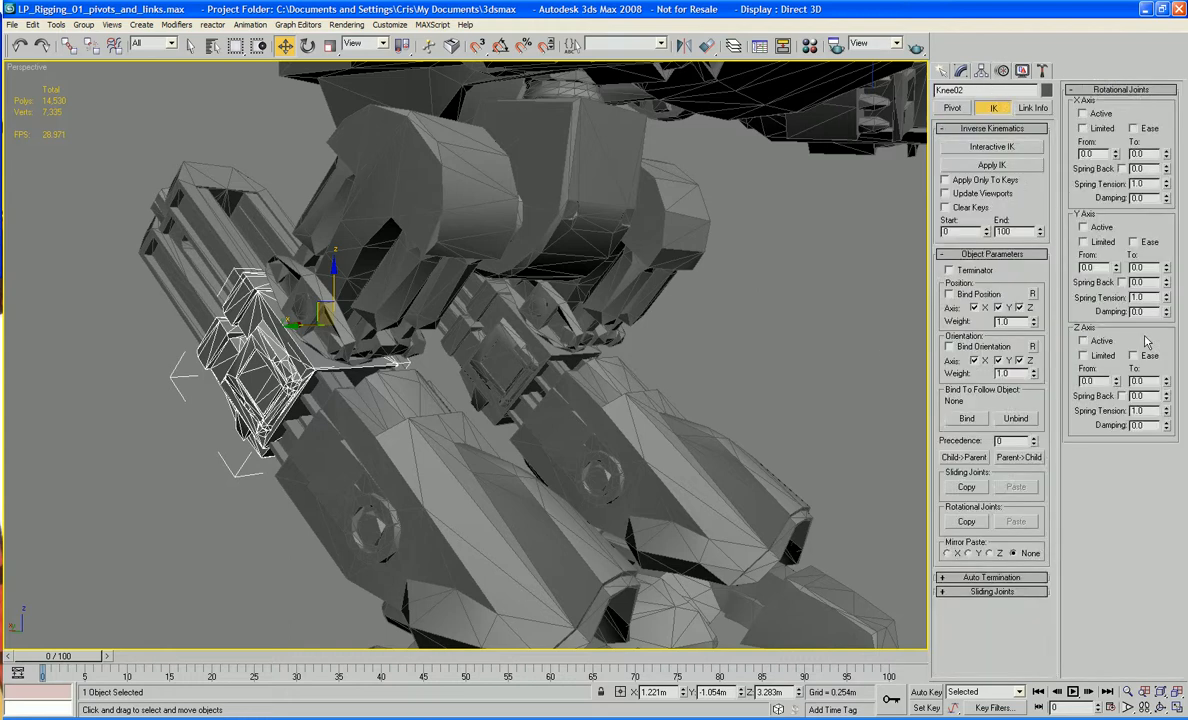
pyautogui.moveTo(1116, 267); pyautogui.dragTo(1116, 150)
pyautogui.moveTo(1166, 268); pyautogui.dragTo(1160, 437)
pyautogui.moveTo(1116, 268); pyautogui.dragTo(1142, 563)
pyautogui.moveTo(1166, 269); pyautogui.dragTo(1166, 2)
pyautogui.click(1102, 227)
pyautogui.click(1103, 241)
pyautogui.moveTo(606, 454); pyautogui.dragTo(643, 395, button='middle')
# Step: Deactivate the X, Y and Z rotational joints of Knee_reverse_leg_part04 and Lower_Leg_03
pyautogui.click(247, 204)
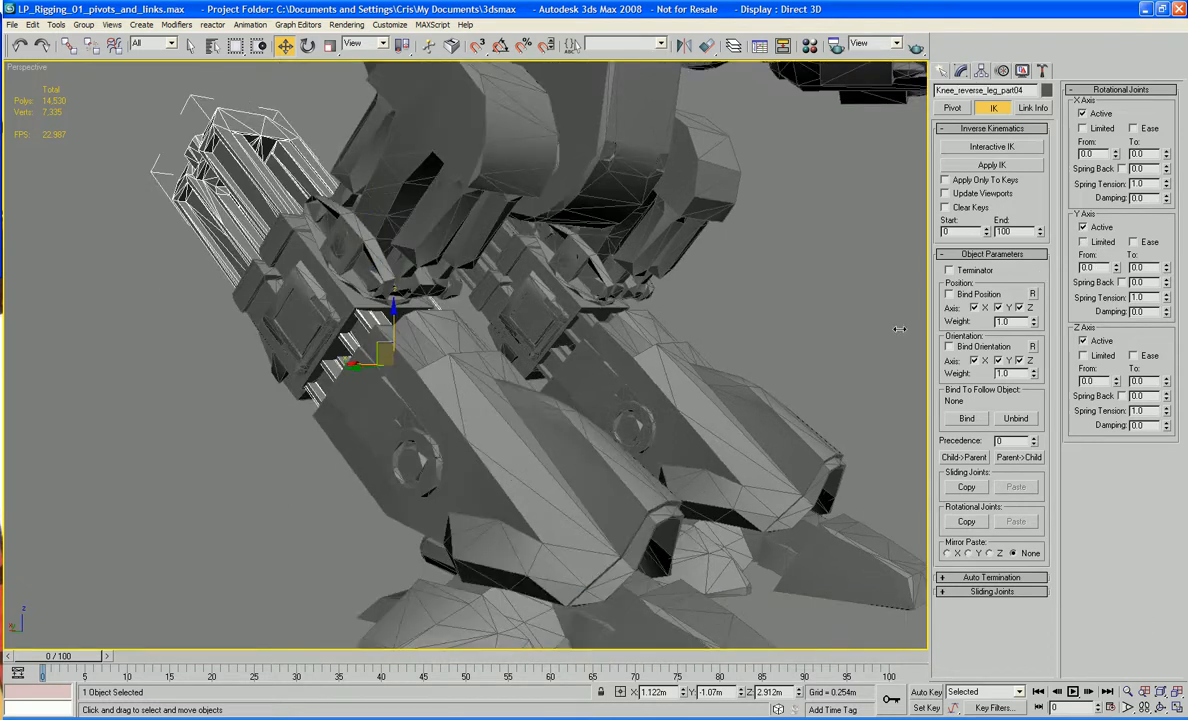
pyautogui.click(1082, 113)
pyautogui.click(1084, 341)
pyautogui.click(555, 390)
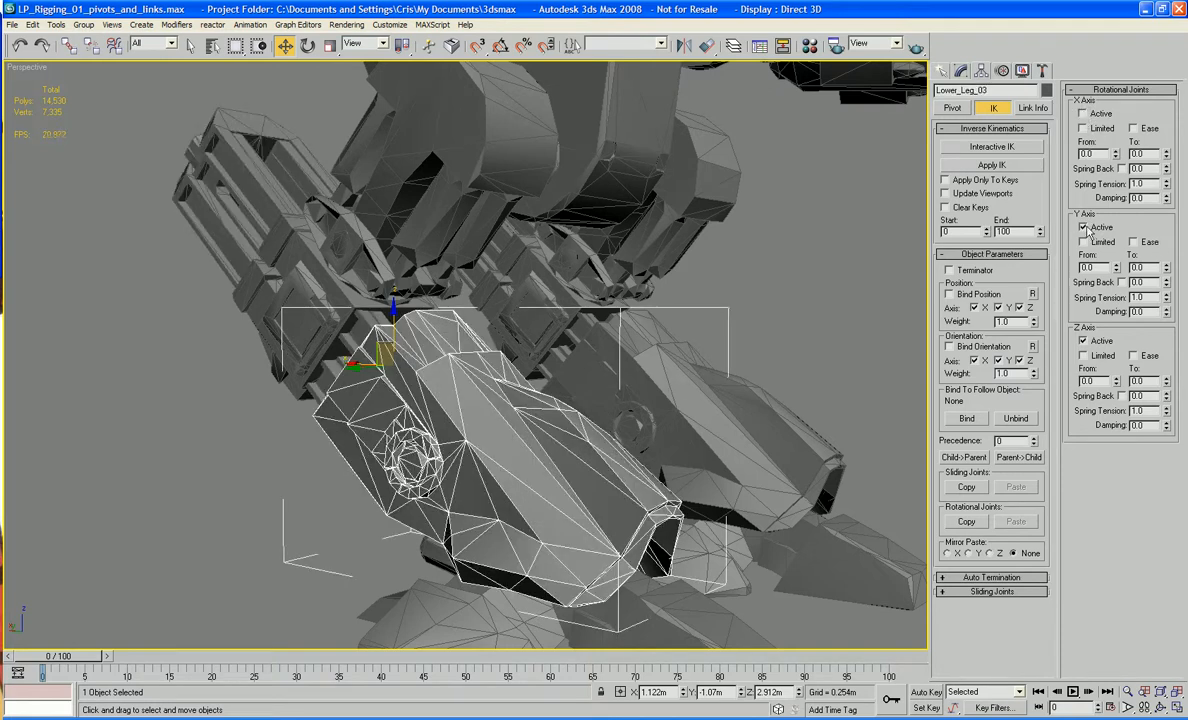
pyautogui.moveTo(717, 456); pyautogui.dragTo(700, 384, button='middle')
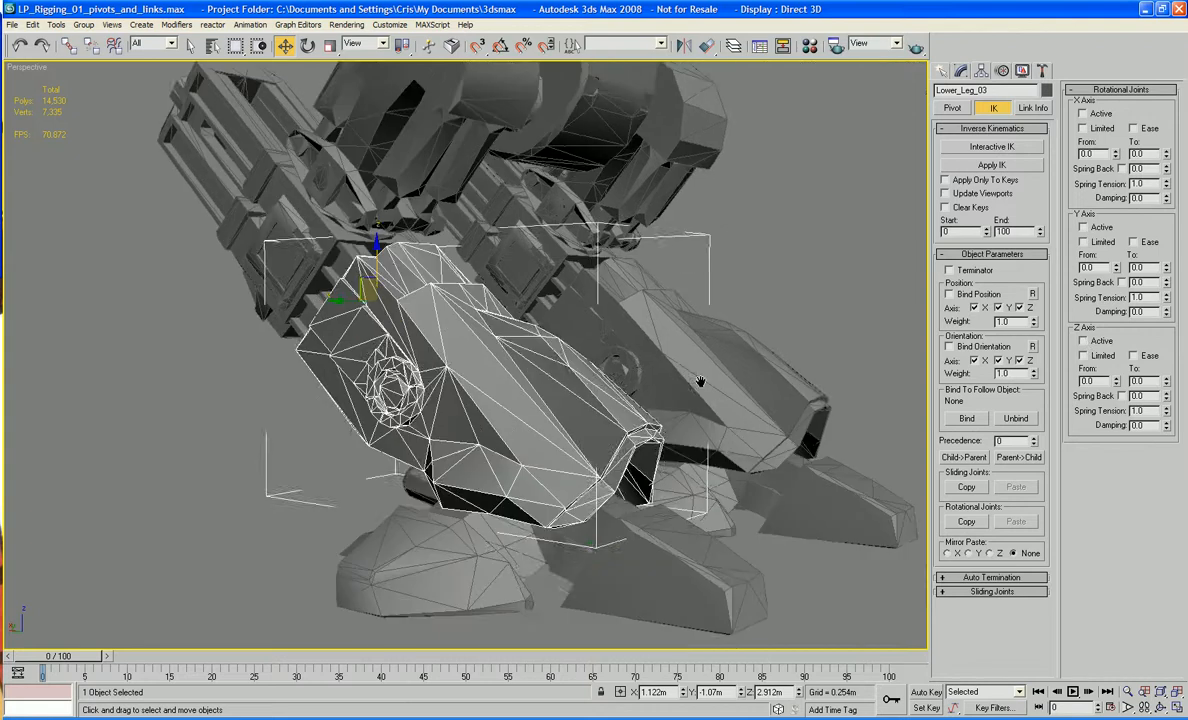
# Step: Test-move Foot_03 to check how the leg chain follows, and undo the moves
pyautogui.click(568, 548)
pyautogui.moveTo(569, 549); pyautogui.dragTo(489, 481, button='middle')
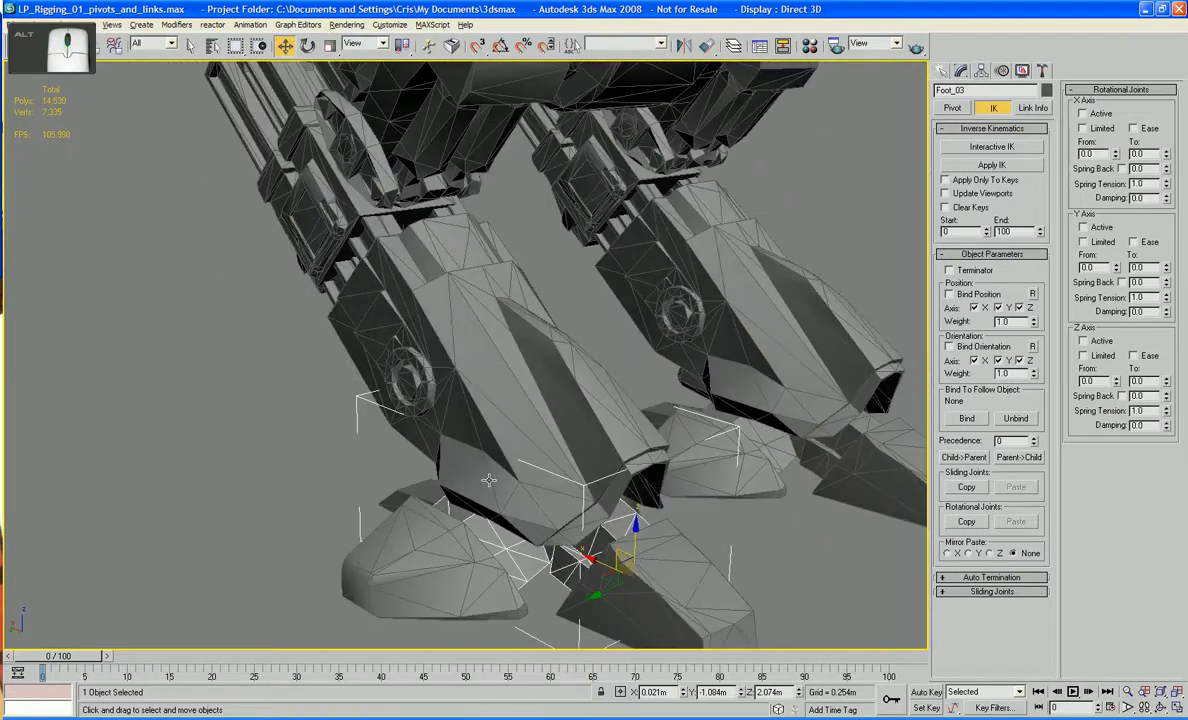
pyautogui.keyDown('alt'); pyautogui.moveTo(638, 567); pyautogui.dragTo(614, 381, button='middle'); pyautogui.keyUp('alt')
pyautogui.moveTo(614, 381); pyautogui.dragTo(617, 405)
pyautogui.hotkey('ctrl', 'z')
pyautogui.keyDown('alt'); pyautogui.moveTo(700, 430); pyautogui.dragTo(628, 443, button='middle'); pyautogui.keyUp('alt')
pyautogui.scroll(-4, 448, 392)
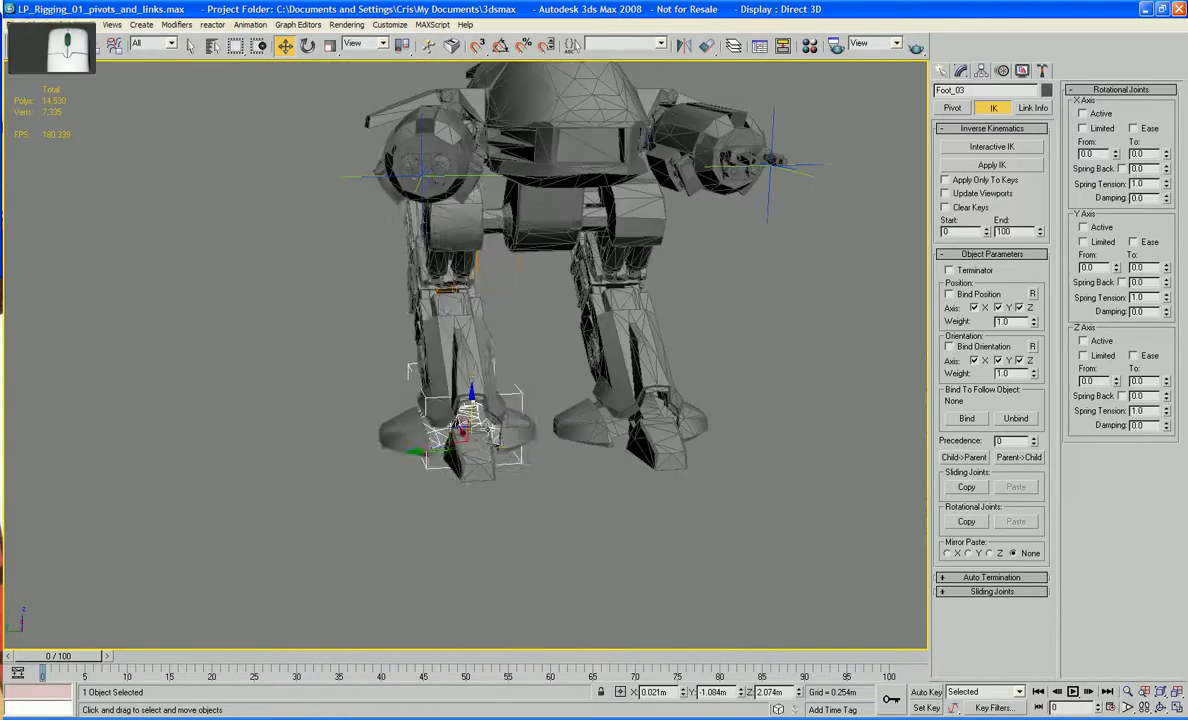
pyautogui.moveTo(434, 440); pyautogui.dragTo(305, 330)
pyautogui.hotkey('ctrl', 'z')
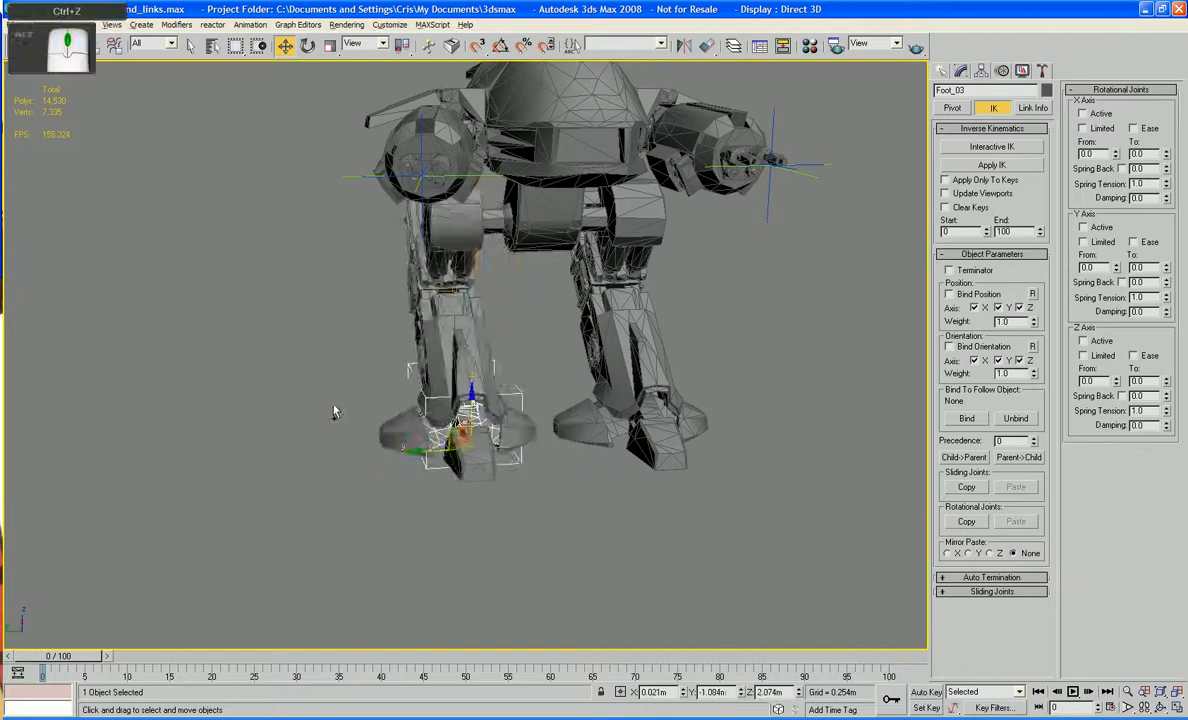
# Step: Activate Knee_reverse_leg_part04's Z-axis sliding joint with Limited and Ease enabled, ranging from 0.516 m to 2.029 m
pyautogui.keyDown('alt'); pyautogui.moveTo(320, 400); pyautogui.dragTo(508, 478, button='middle'); pyautogui.keyUp('alt')
pyautogui.scroll(3, 474, 491)
pyautogui.click(399, 343)
pyautogui.keyDown('alt'); pyautogui.moveTo(399, 343); pyautogui.dragTo(549, 360, button='middle'); pyautogui.keyUp('alt')
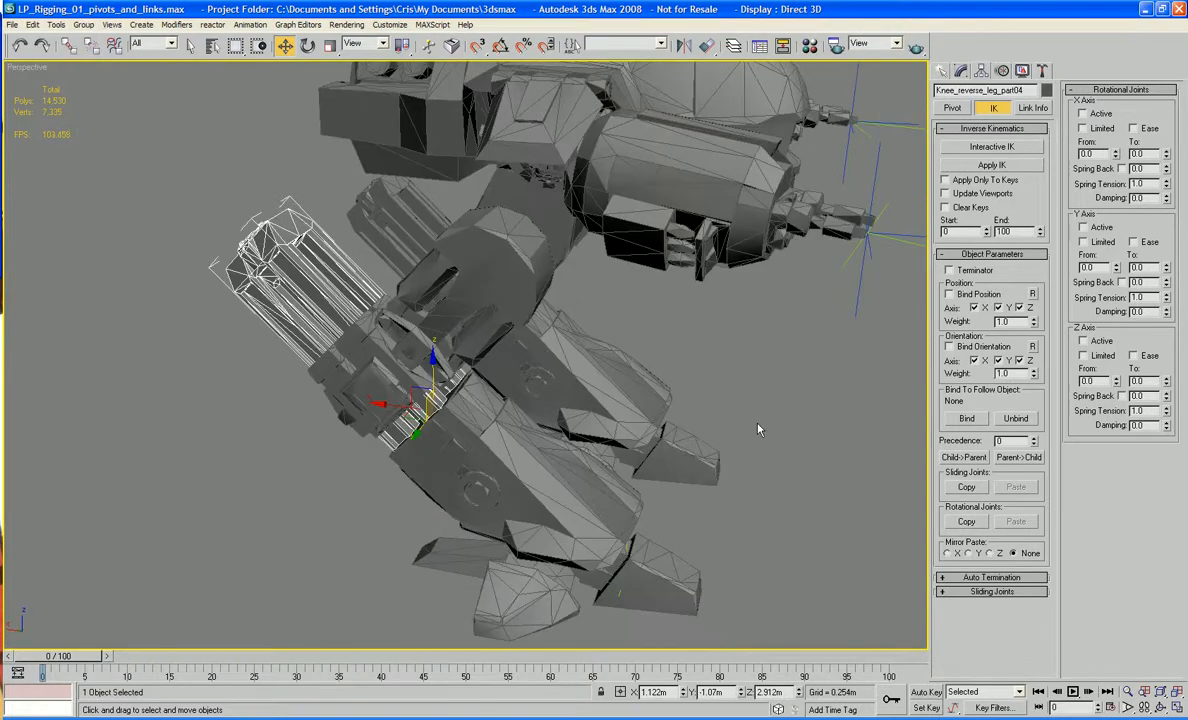
pyautogui.click(939, 593)
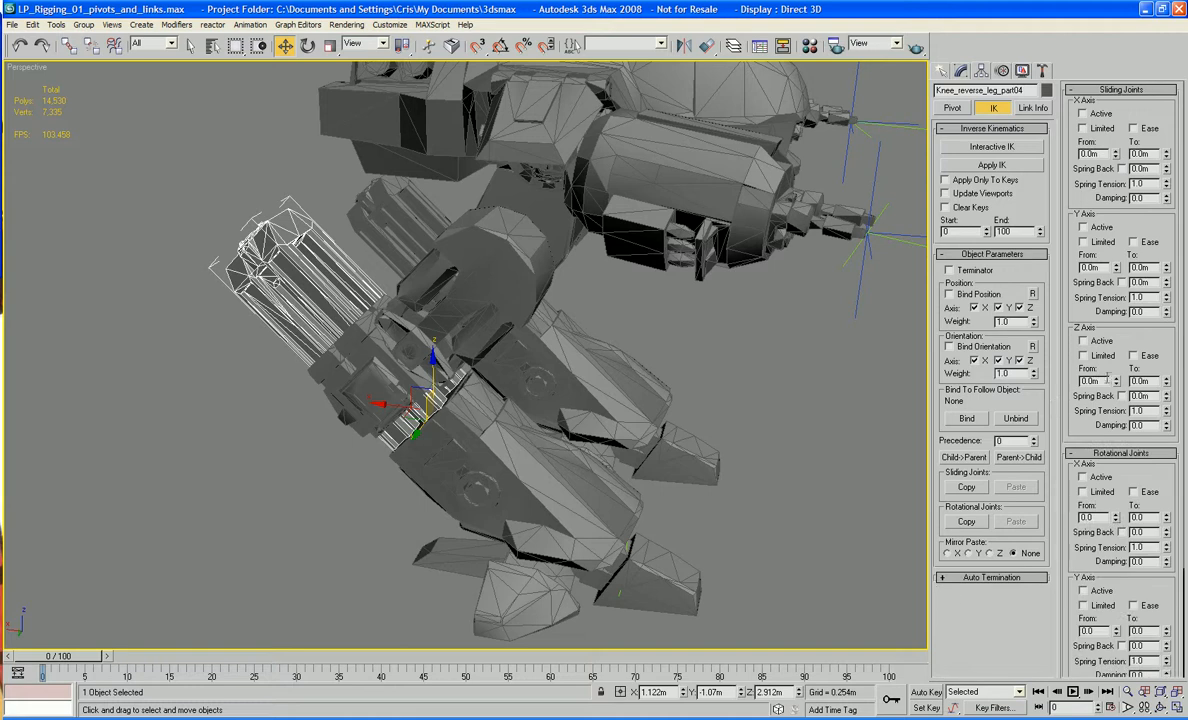
pyautogui.moveTo(1116, 384); pyautogui.dragTo(1116, 364)
pyautogui.moveTo(1097, 675); pyautogui.dragTo(1004, 413)
pyautogui.moveTo(1167, 384); pyautogui.dragTo(1167, 225)
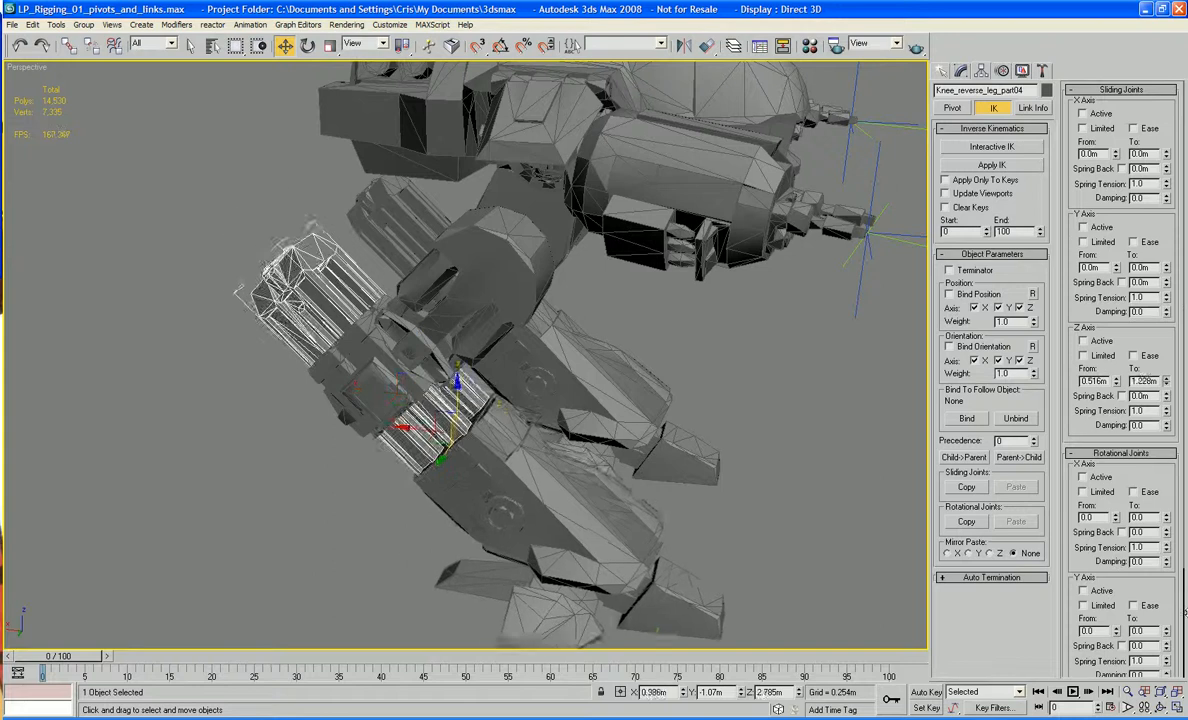
pyautogui.moveTo(1185, 612)
pyautogui.mouseDown()
pyautogui.moveTo(1185, 70)
pyautogui.moveTo(1185, 690)
pyautogui.moveTo(1185, 605)
pyautogui.mouseUp()
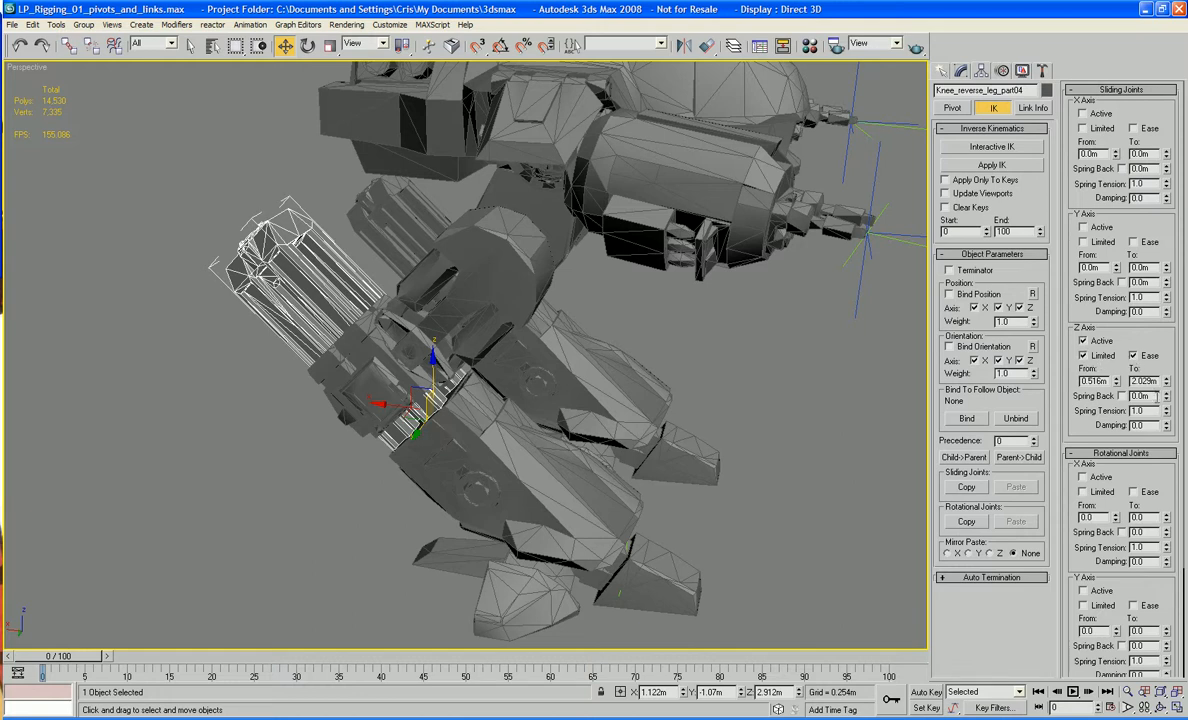
# Step: Enable Spring Back of 0.604 m with Spring Tension 2.01 on the Z sliding joint, then test-move Foot_03 and undo the move
pyautogui.moveTo(1168, 396); pyautogui.dragTo(1184, 185)
pyautogui.moveTo(1170, 411); pyautogui.dragTo(1164, 339)
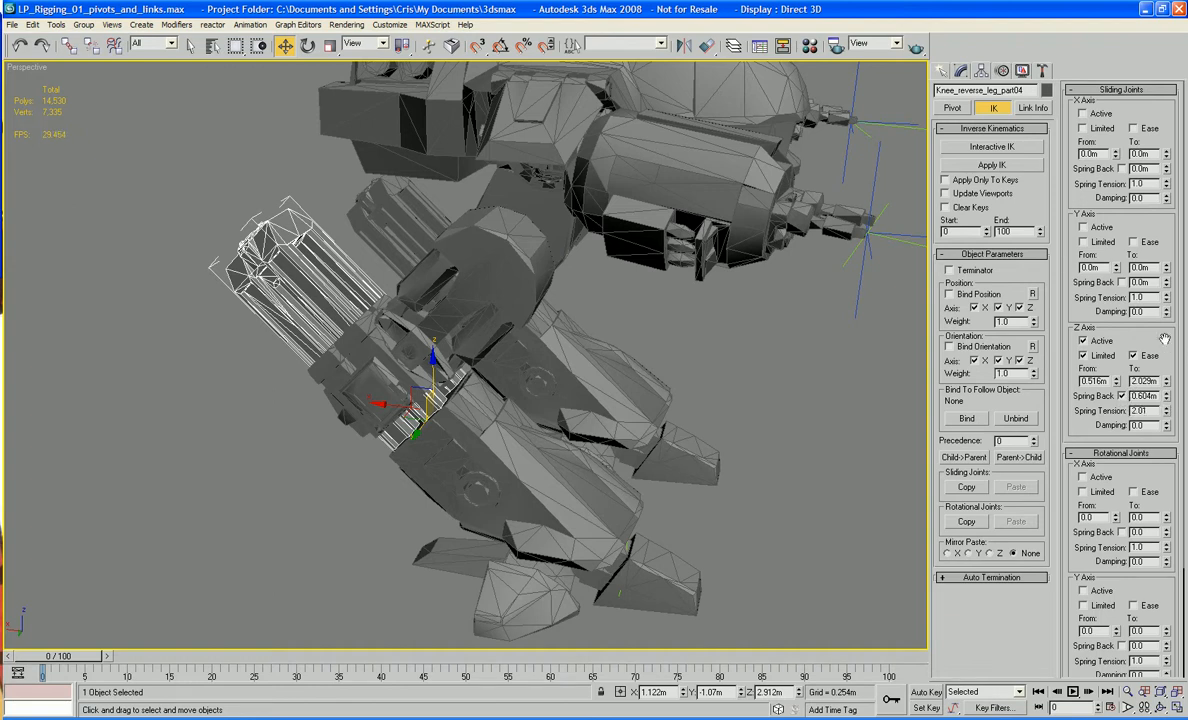
pyautogui.click(589, 585)
pyautogui.moveTo(600, 578); pyautogui.dragTo(698, 665)
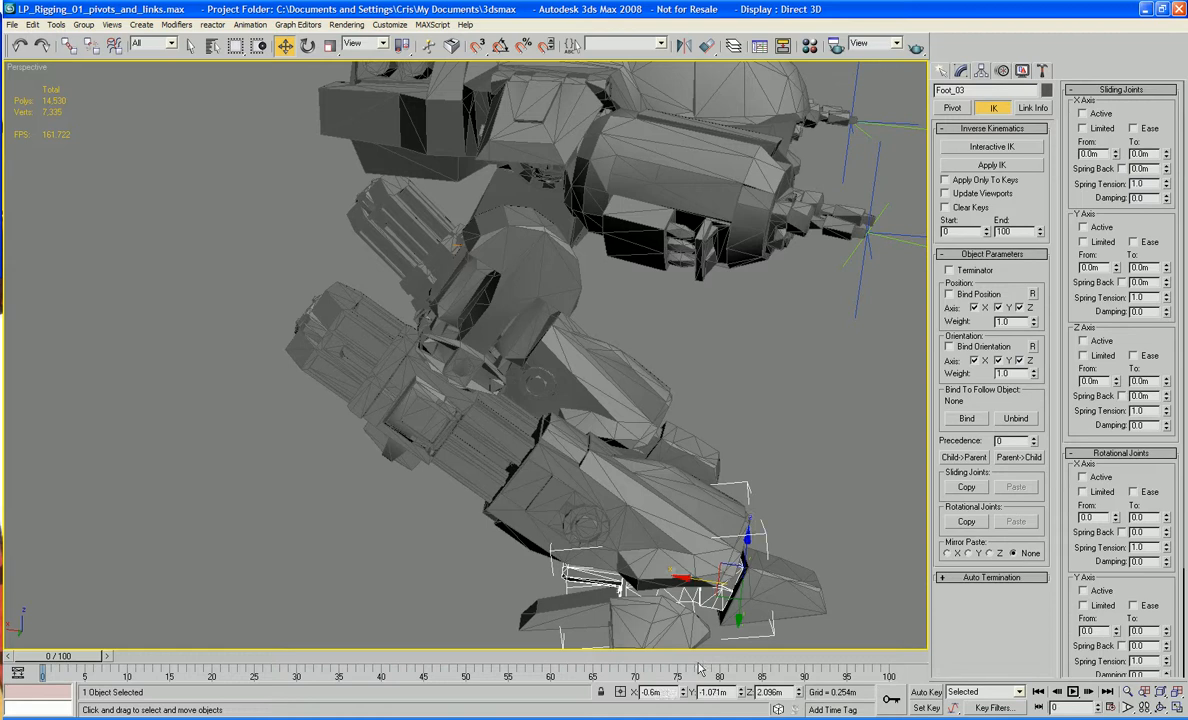
pyautogui.hotkey('ctrl', 'z')
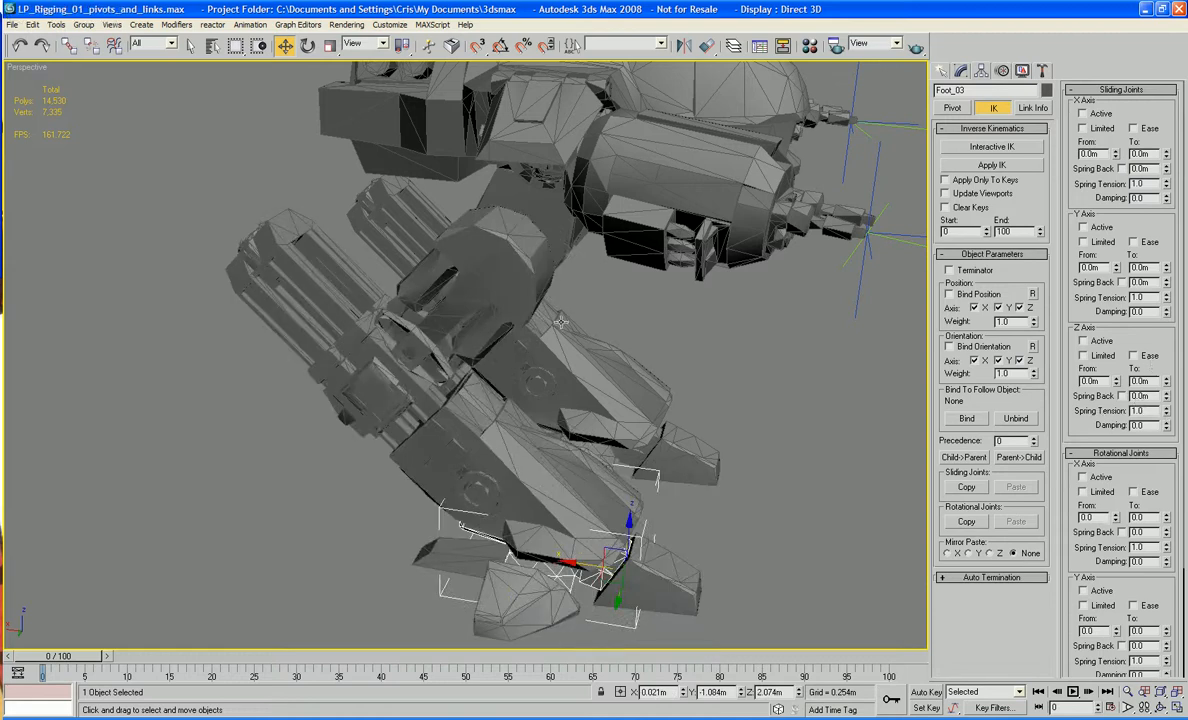
# Step: Set Knee_reverse_leg_part04's Z sliding joint to a Spring Back of 0.1 m and a Spring Tension of 0.25
pyautogui.click(285, 285)
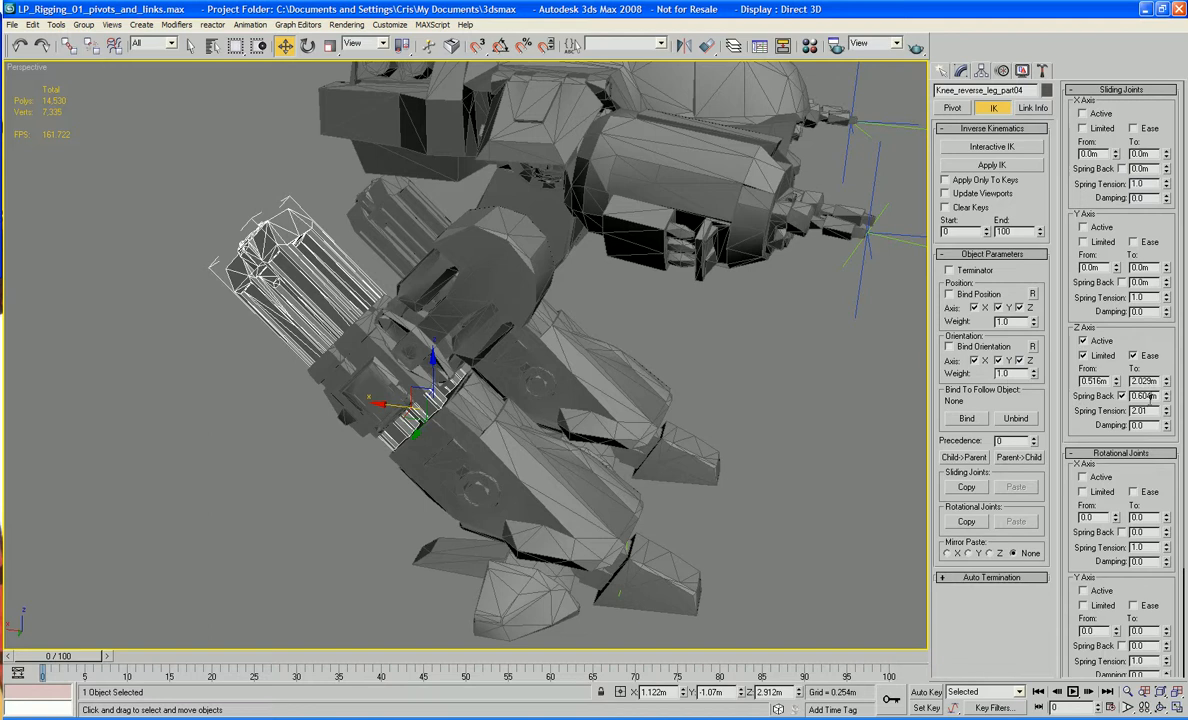
pyautogui.write('0.1')
pyautogui.press('Tab')
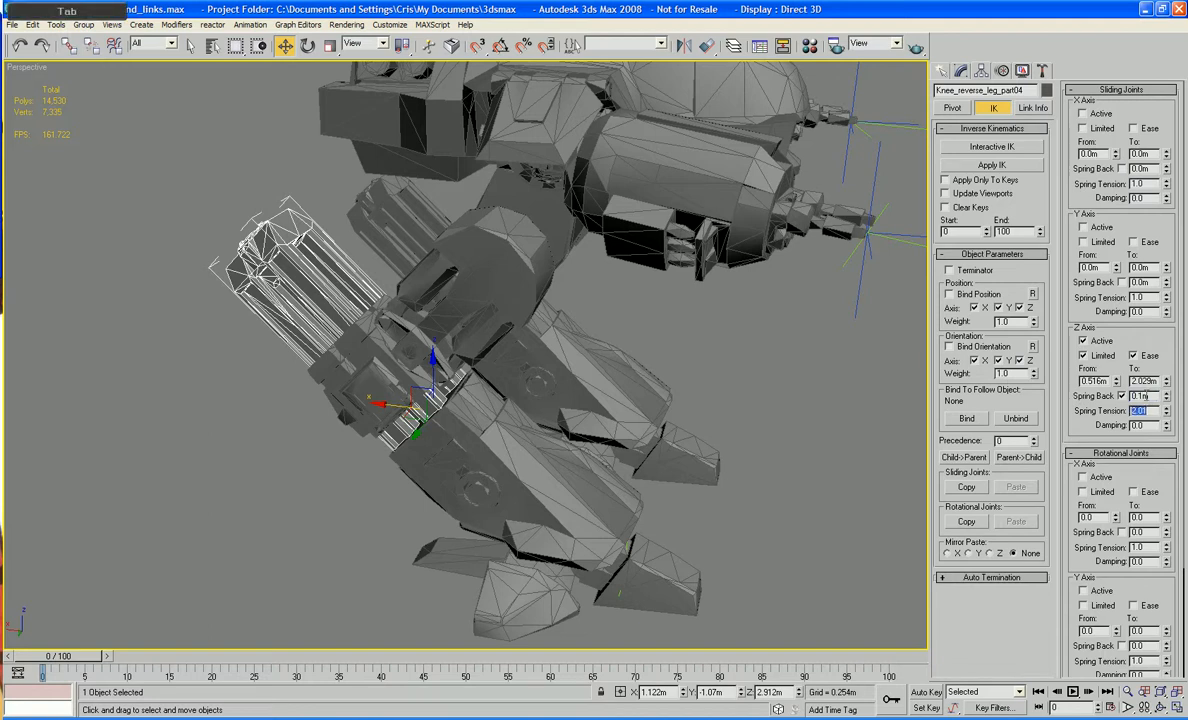
pyautogui.write('0.25')
pyautogui.press('Tab')
# Step: Test-move Foot_03 backward and sideways to check the sliding knee's response, and undo both moves
pyautogui.click(540, 541)
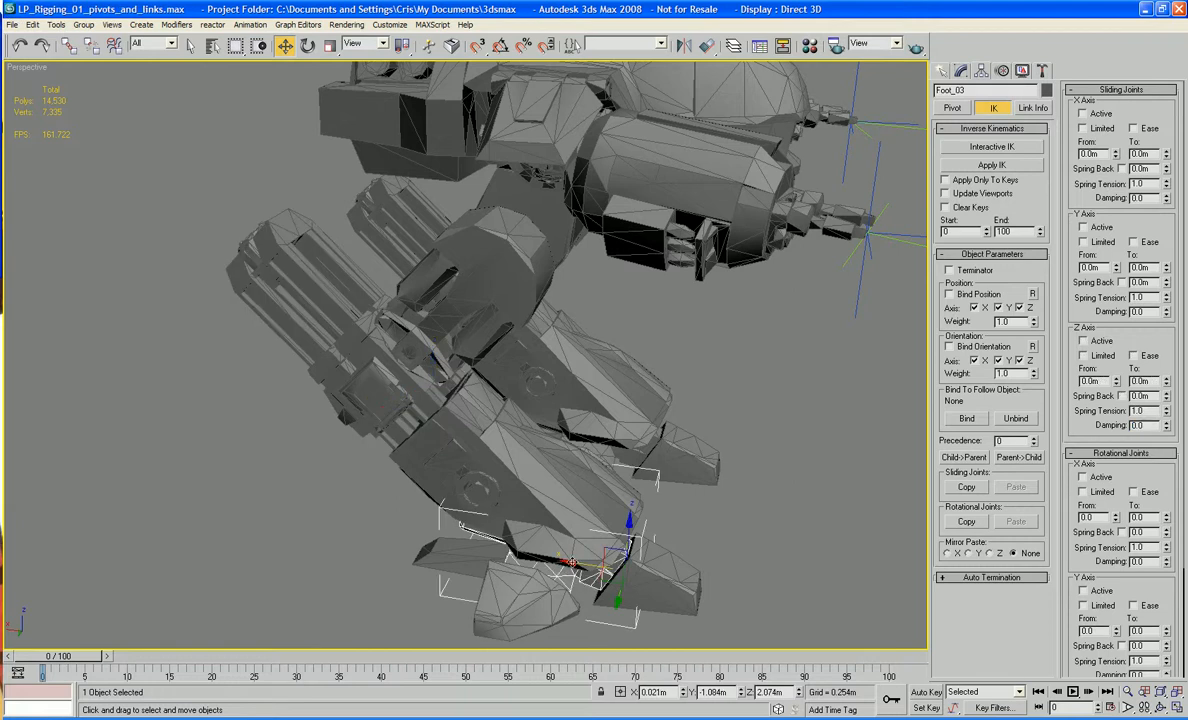
pyautogui.moveTo(572, 563); pyautogui.dragTo(515, 565)
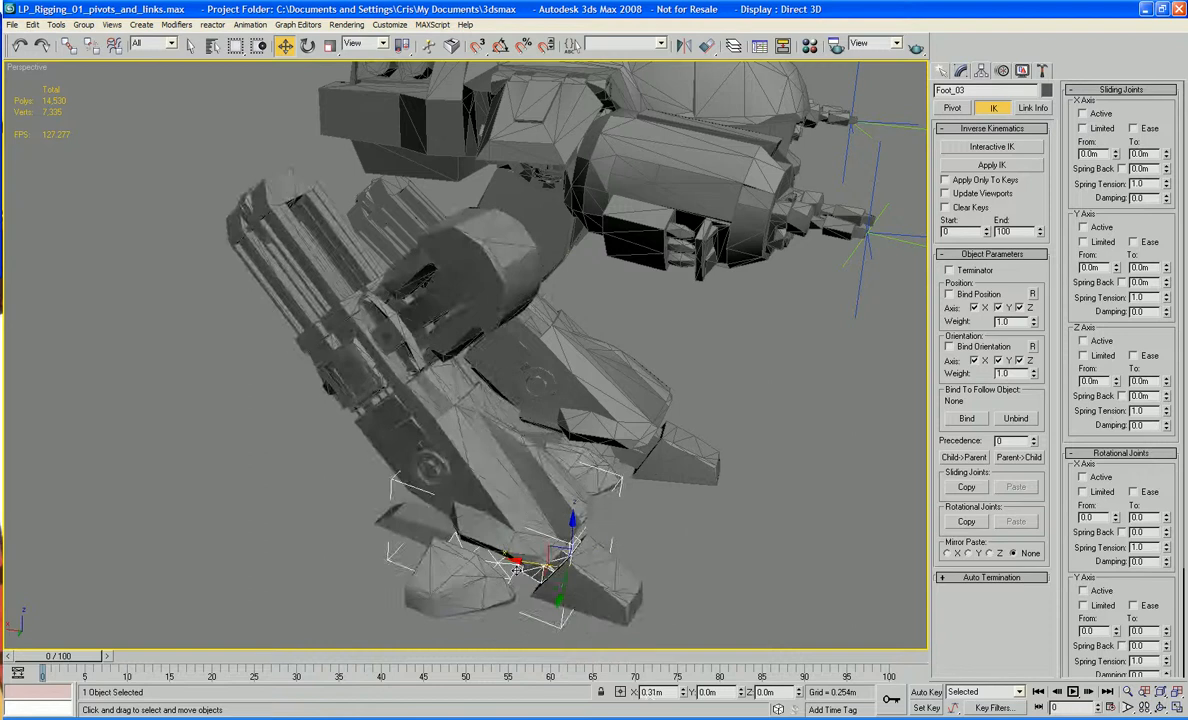
pyautogui.hotkey('ctrl', 'z')
pyautogui.keyDown('alt'); pyautogui.moveTo(527, 534); pyautogui.dragTo(577, 397, button='middle'); pyautogui.keyUp('alt')
pyautogui.moveTo(401, 546); pyautogui.dragTo(277, 540)
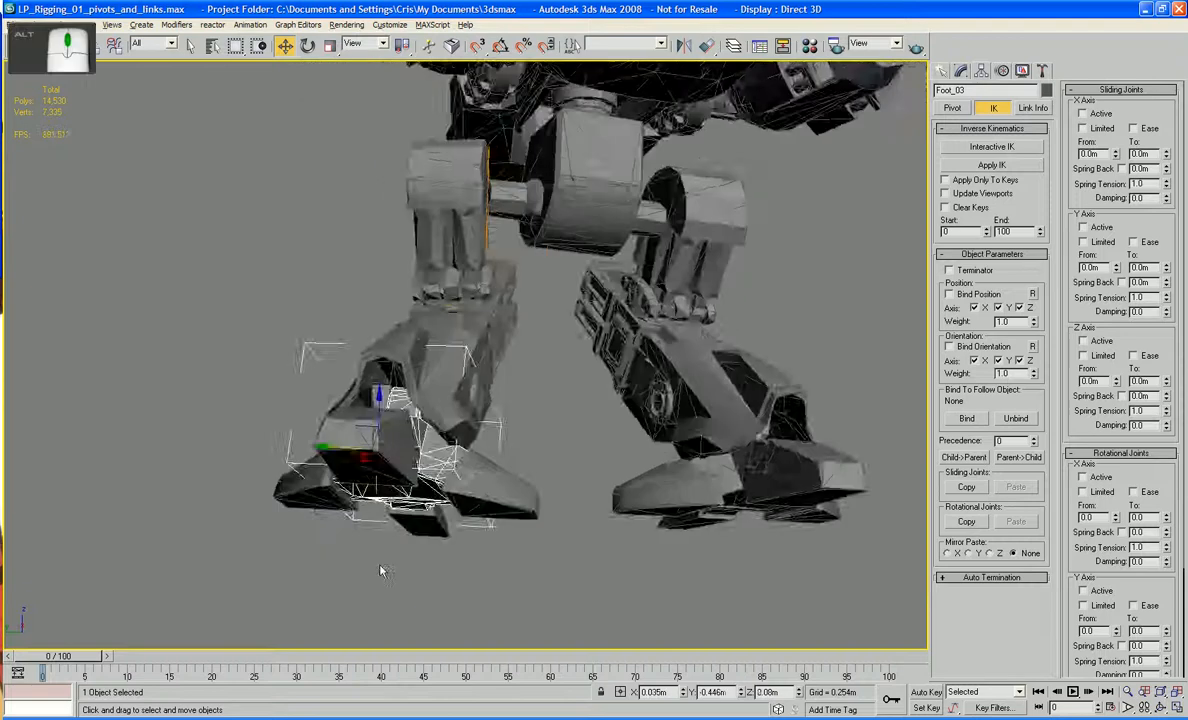
pyautogui.hotkey('ctrl', 'z')
# Step: Check the link inheritance of the side toes, and stop High_Poly_Toe_Front04 and Rear_Toe_03 from inheriting Y rotation
pyautogui.click(388, 526)
pyautogui.keyDown('alt'); pyautogui.moveTo(380, 591); pyautogui.dragTo(446, 563, button='middle'); pyautogui.keyUp('alt')
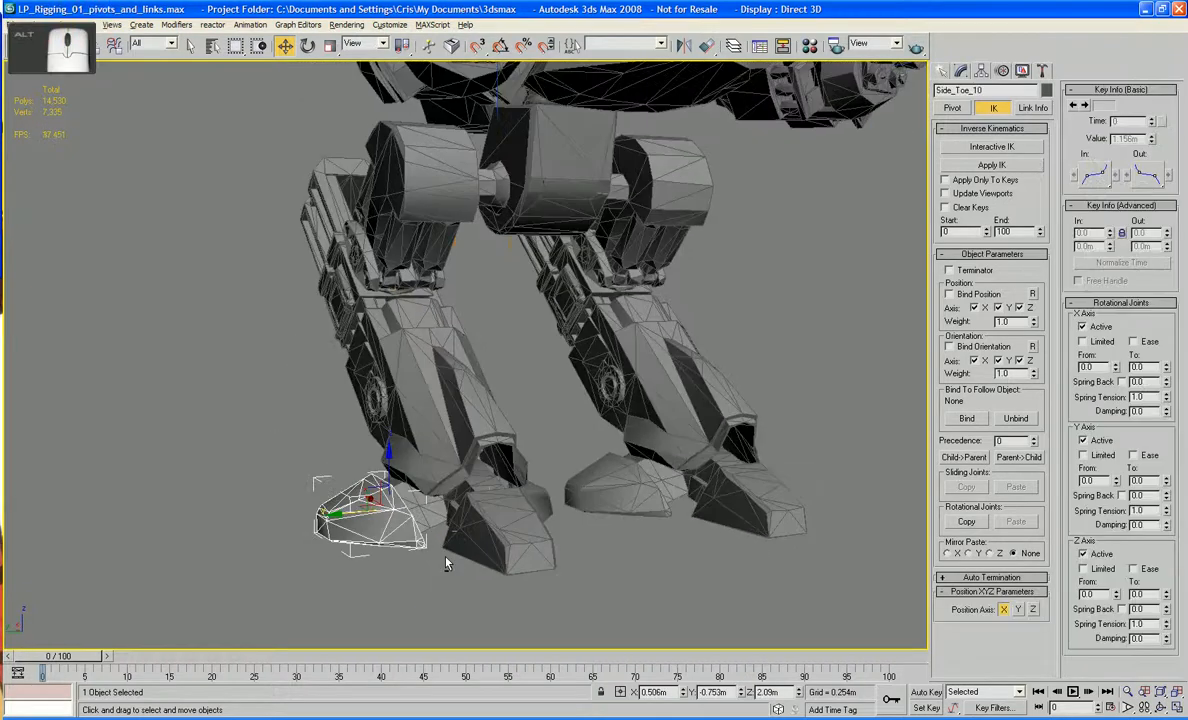
pyautogui.click(1033, 108)
pyautogui.keyDown('alt'); pyautogui.moveTo(585, 363); pyautogui.dragTo(642, 157, button='middle'); pyautogui.keyUp('alt')
pyautogui.scroll(4, 729, 382)
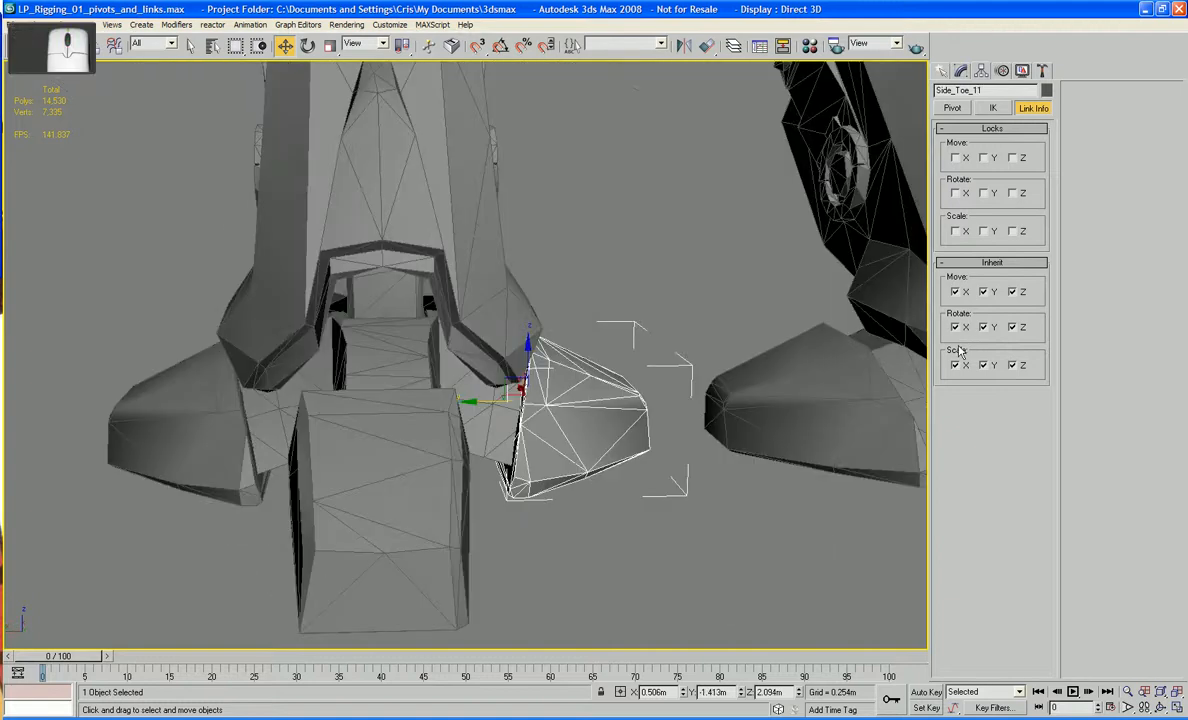
pyautogui.click(407, 533)
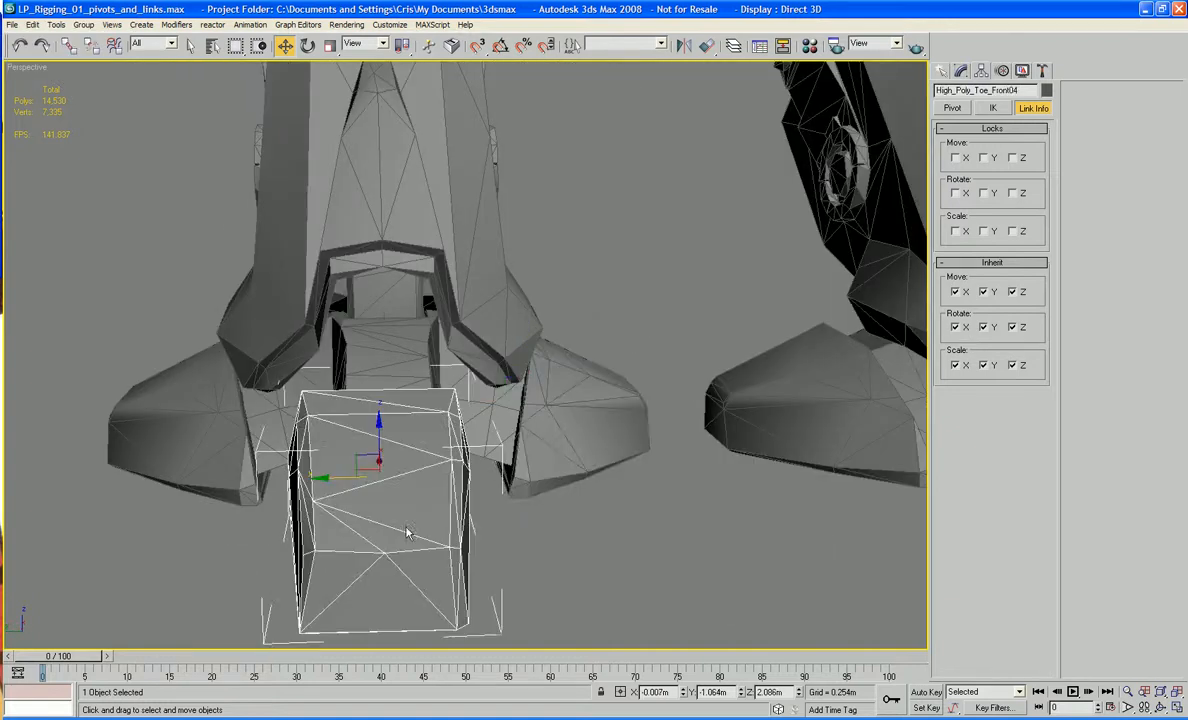
pyautogui.click(985, 327)
pyautogui.keyDown('alt'); pyautogui.moveTo(640, 420); pyautogui.dragTo(362, 424, button='middle'); pyautogui.keyUp('alt')
pyautogui.click(362, 424)
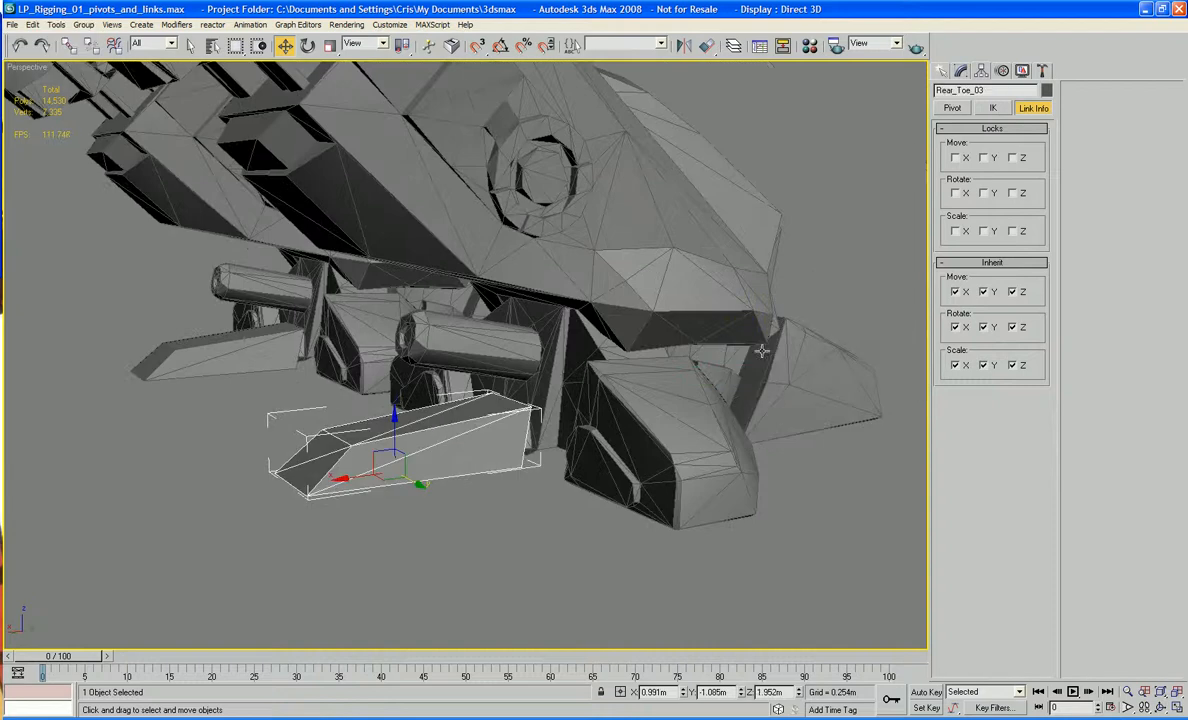
pyautogui.click(983, 329)
# Step: Test-move Foot_03 to check how the toes follow it, undo the move and deselect the foot
pyautogui.scroll(-4, 671, 414)
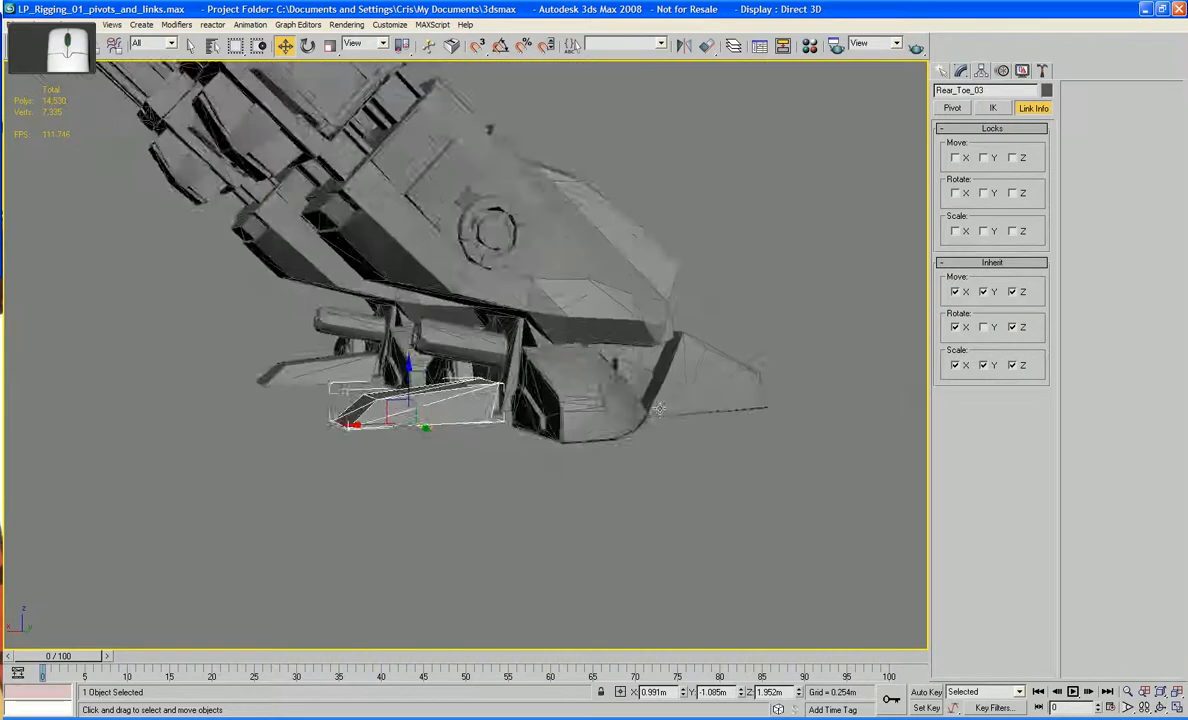
pyautogui.moveTo(671, 414); pyautogui.dragTo(708, 261, button='middle')
pyautogui.click(557, 451)
pyautogui.hotkey('ctrl', 'z')
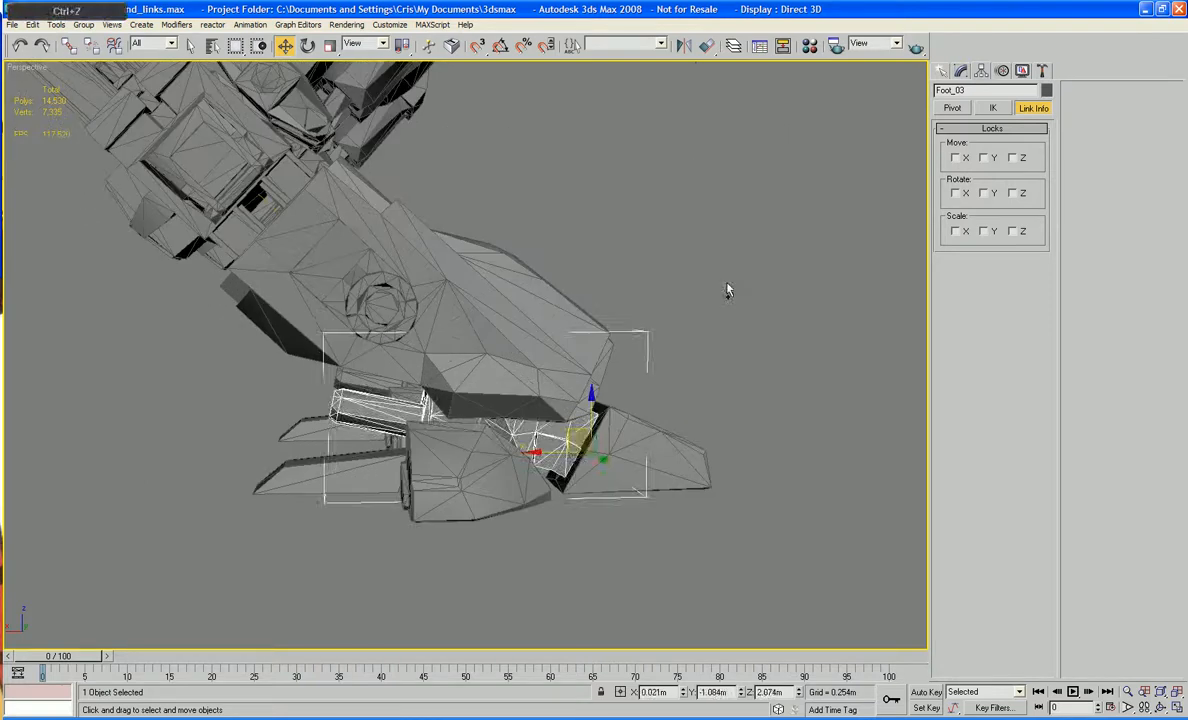
pyautogui.click(315, 568)
# Step: Unlink Rear_Toe_03 and move only its pivot to the end nearest the foot, at about X 0.658 m, Z 1.997 m
pyautogui.click(321, 483)
pyautogui.keyDown('alt'); pyautogui.moveTo(318, 482); pyautogui.dragTo(470, 465, button='middle'); pyautogui.keyUp('alt')
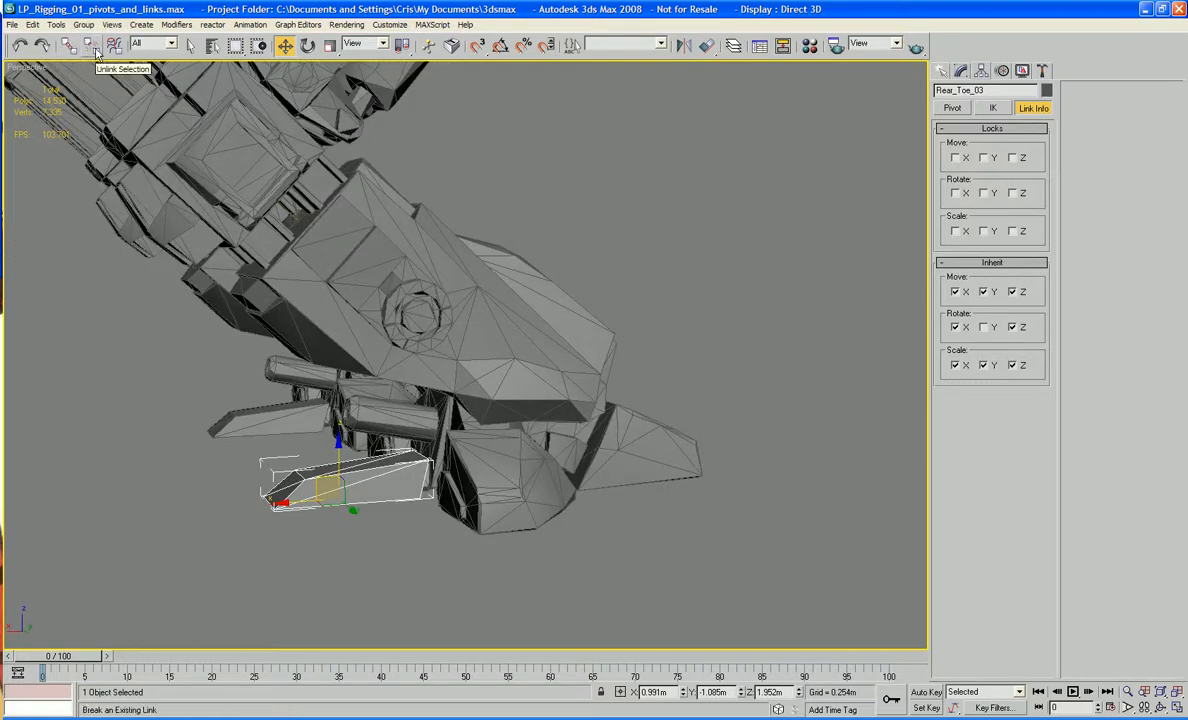
pyautogui.click(97, 53)
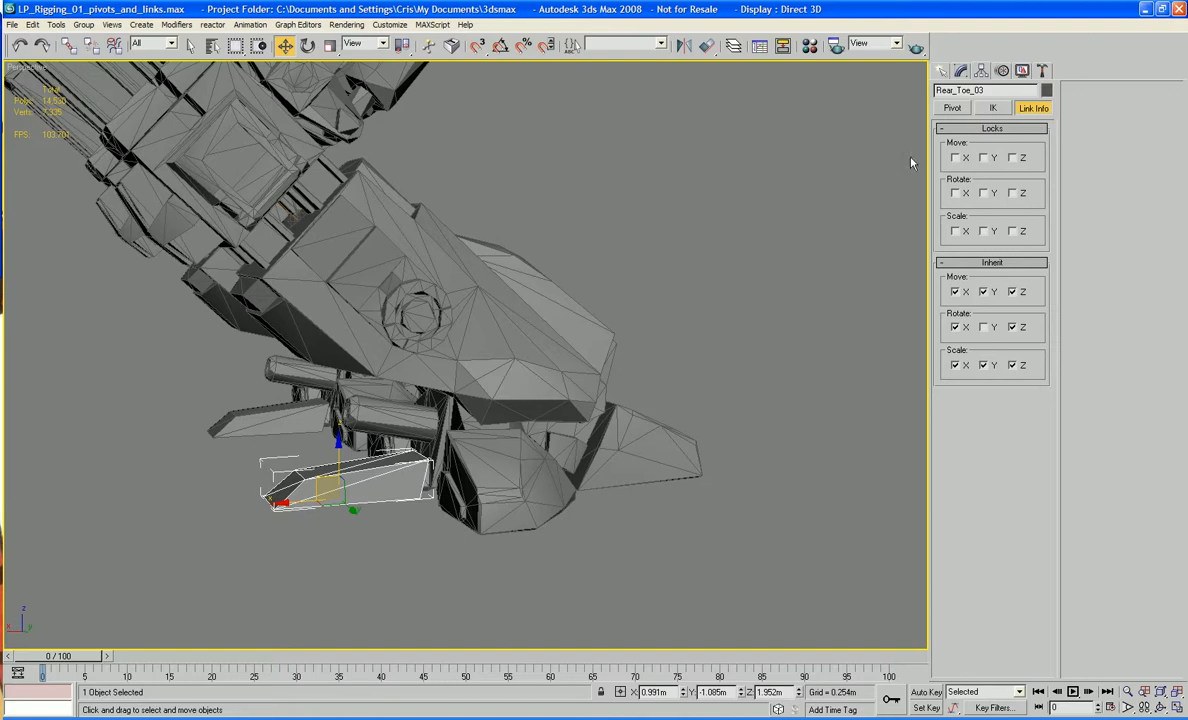
pyautogui.click(952, 108)
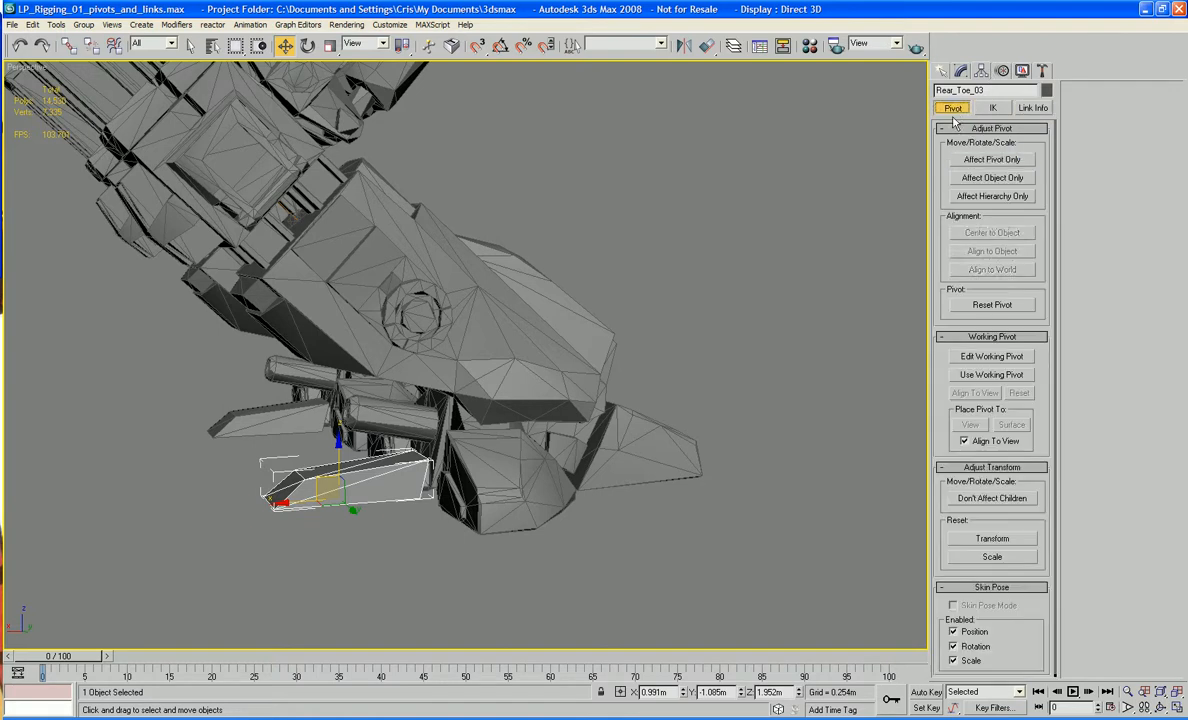
pyautogui.click(992, 160)
pyautogui.moveTo(327, 482); pyautogui.dragTo(430, 483)
pyautogui.keyDown('alt'); pyautogui.moveTo(433, 484); pyautogui.dragTo(157, 254, button='middle'); pyautogui.keyUp('alt')
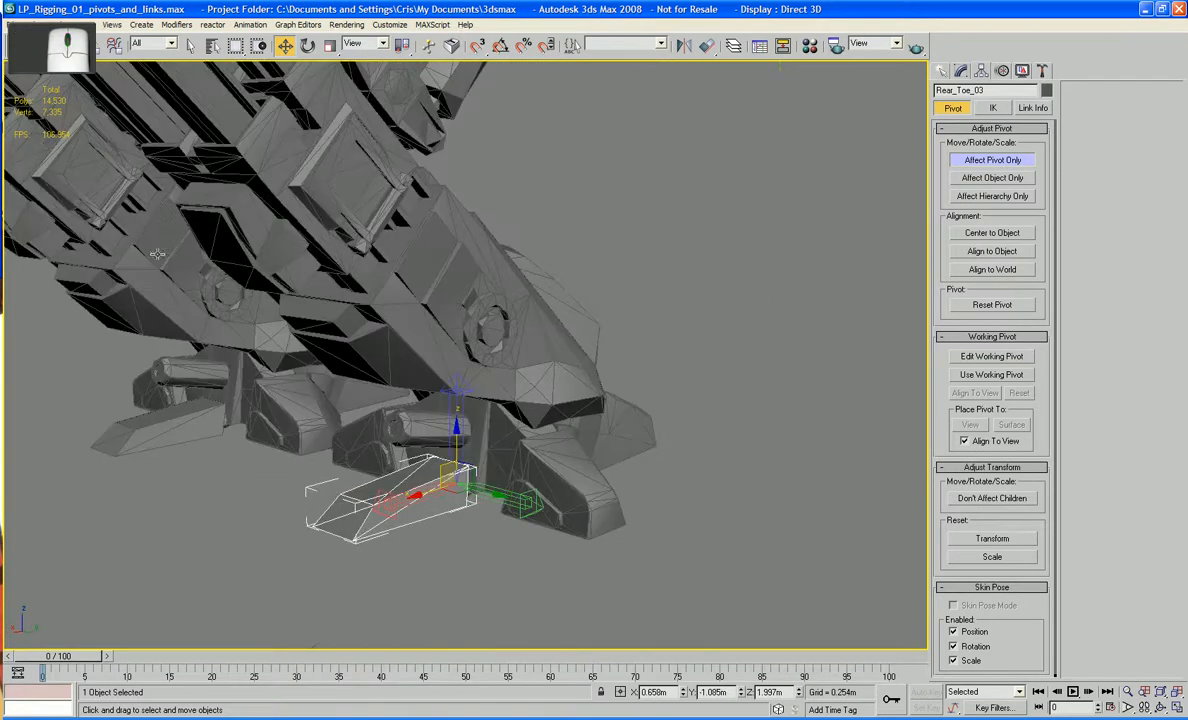
# Step: Try to link Rear_Toe_03 to the foot directly on the model, undoing the first link before repeating it
pyautogui.click(68, 46)
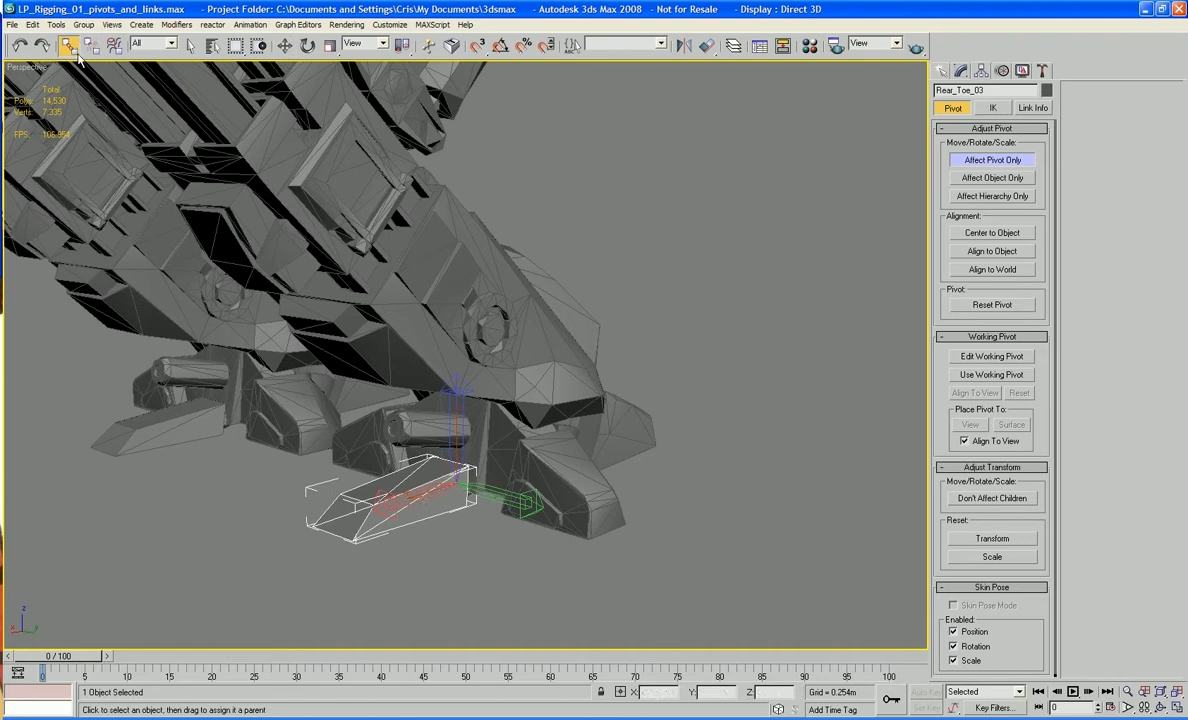
pyautogui.moveTo(405, 467); pyautogui.dragTo(442, 430)
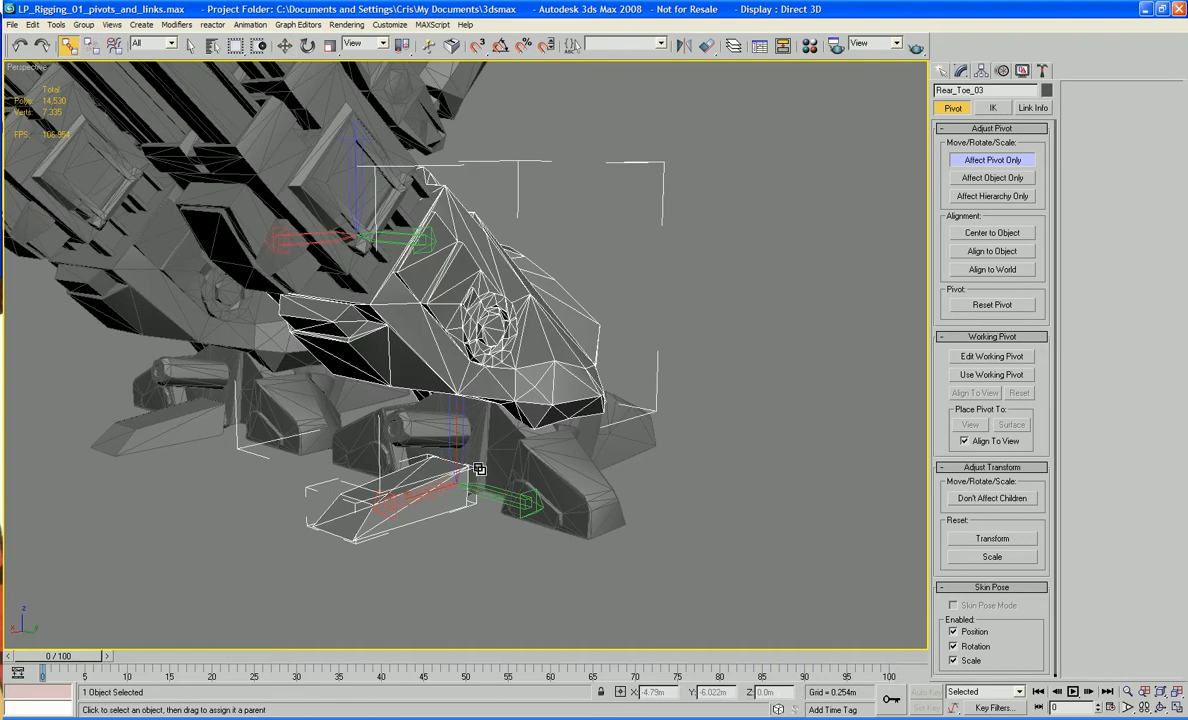
pyautogui.hotkey('ctrl', 'z')
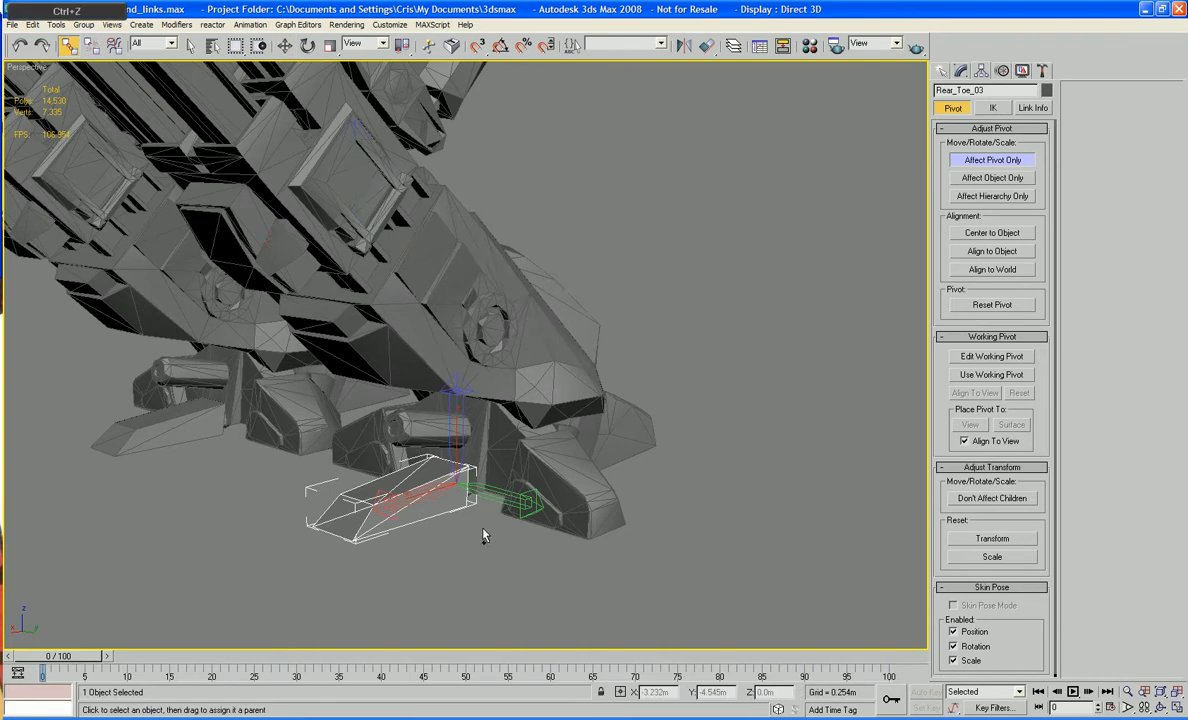
pyautogui.moveTo(435, 514); pyautogui.dragTo(485, 470)
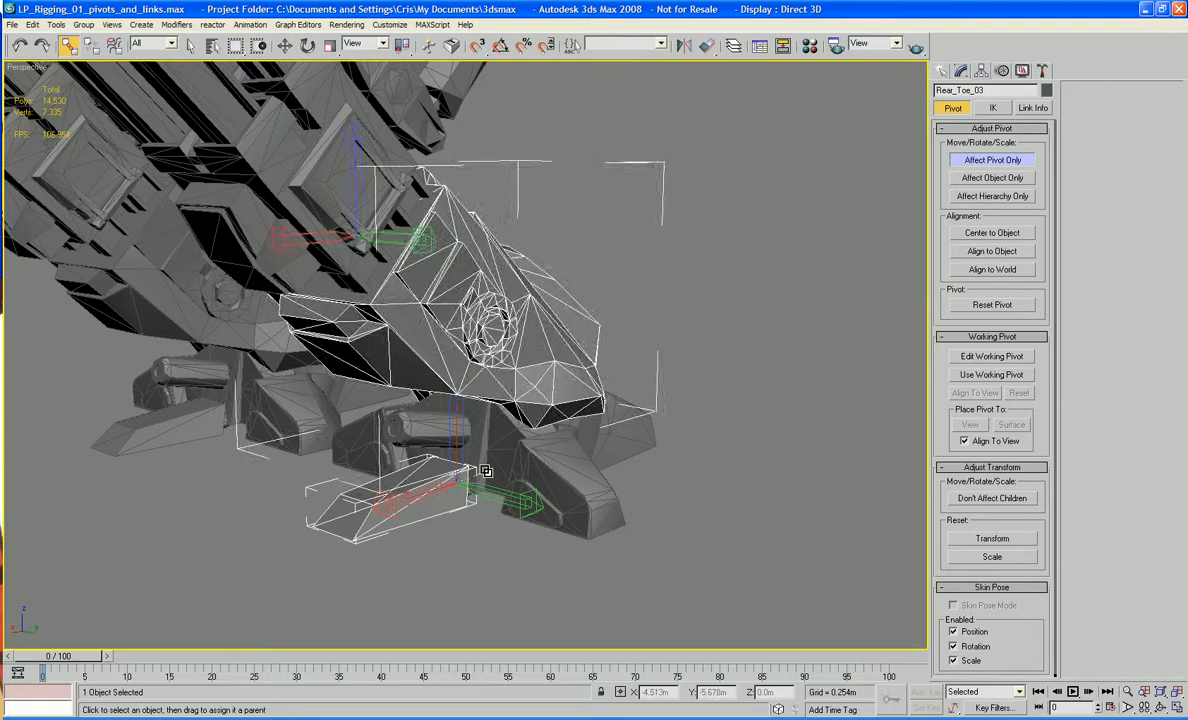
pyautogui.press('pageup')
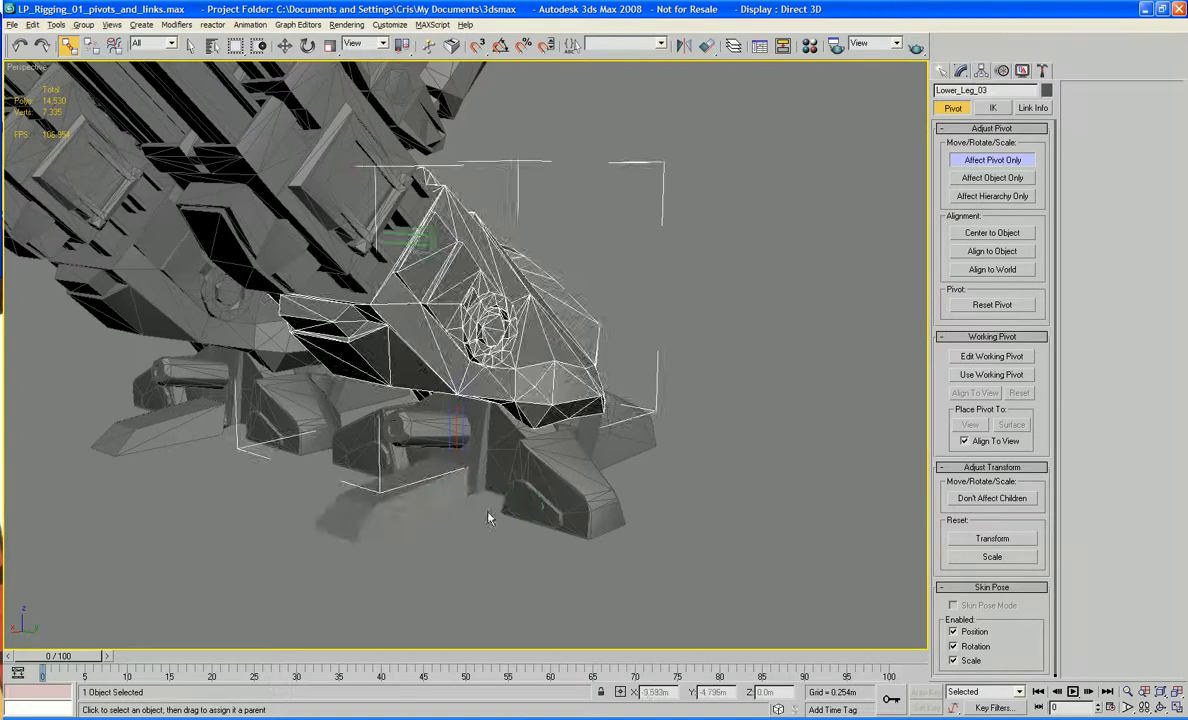
# Step: Reselect Rear_Toe_03 and try to link it to the foot through the list of possible parents
pyautogui.keyDown('alt'); pyautogui.moveTo(489, 518); pyautogui.dragTo(517, 530, button='middle'); pyautogui.keyUp('alt')
pyautogui.click(501, 512)
pyautogui.click(486, 500)
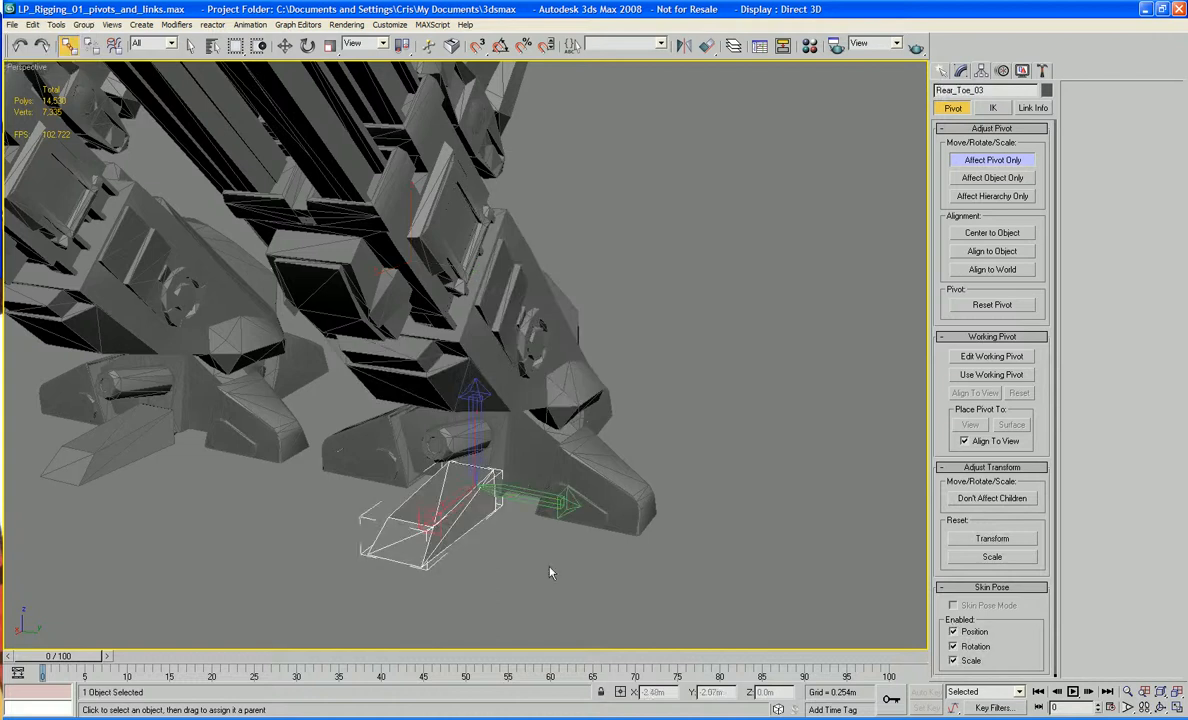
pyautogui.click(549, 573)
pyautogui.click(490, 500)
pyautogui.keyDown('alt'); pyautogui.moveTo(490, 500); pyautogui.dragTo(459, 517, button='middle'); pyautogui.keyUp('alt')
pyautogui.click(502, 476)
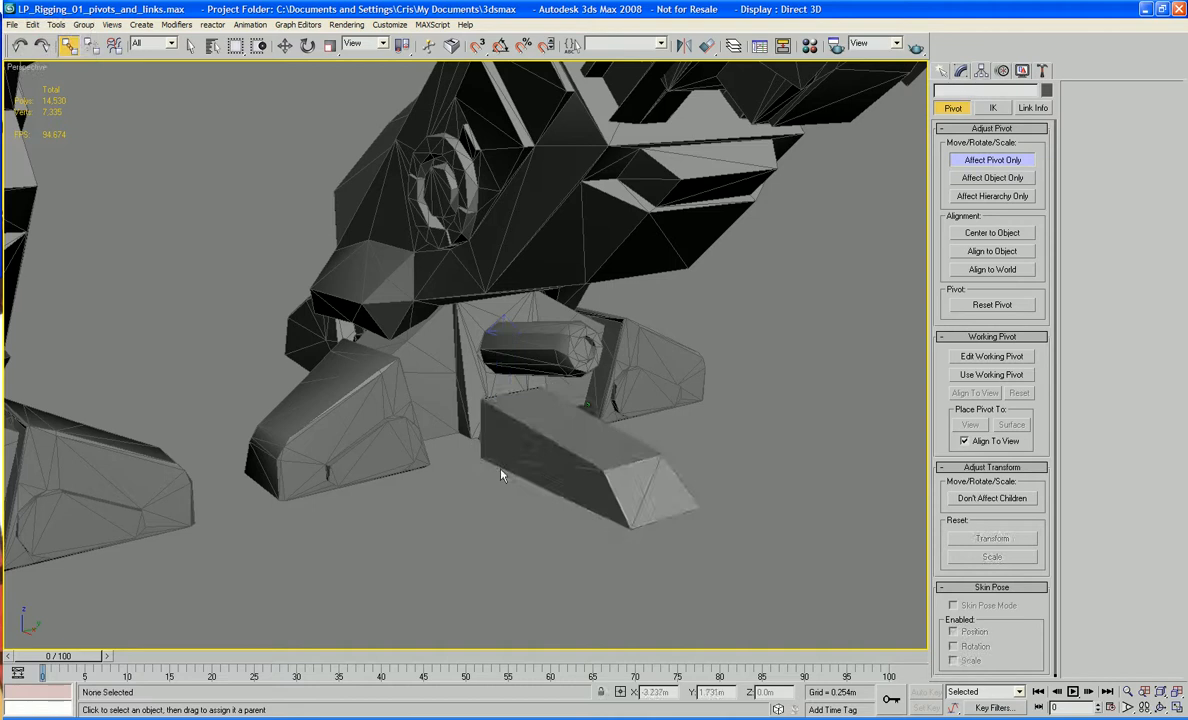
pyautogui.click(502, 476)
pyautogui.press('h')
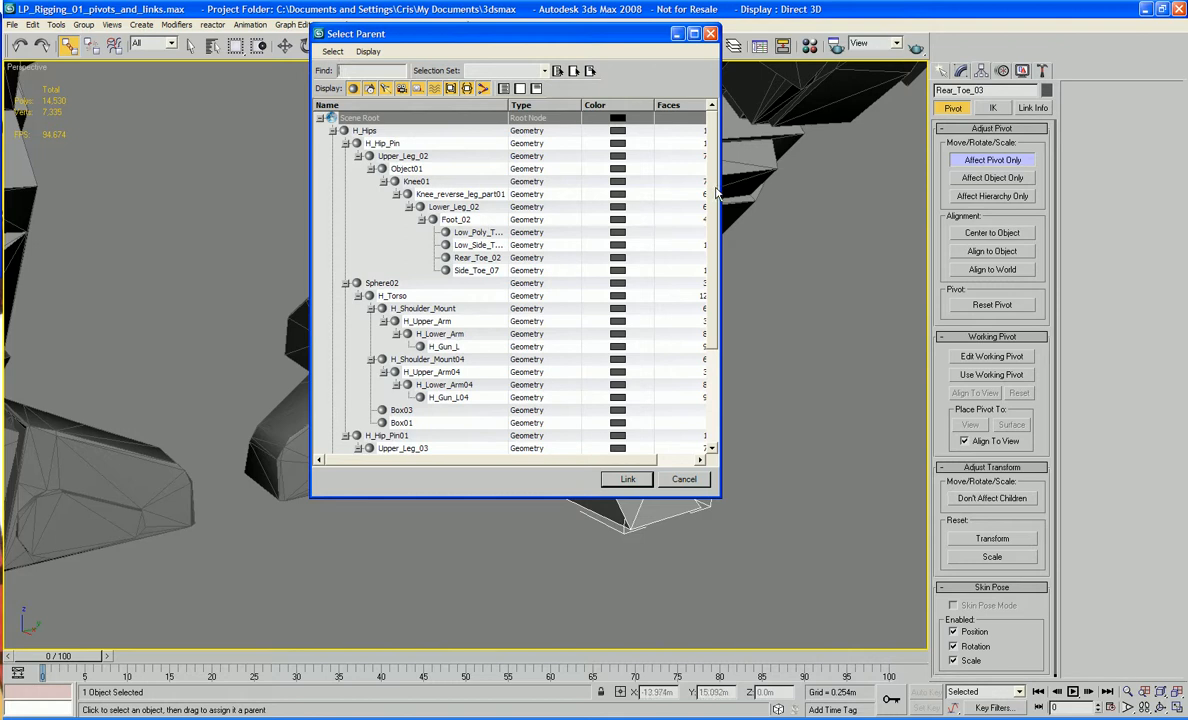
pyautogui.click(711, 35)
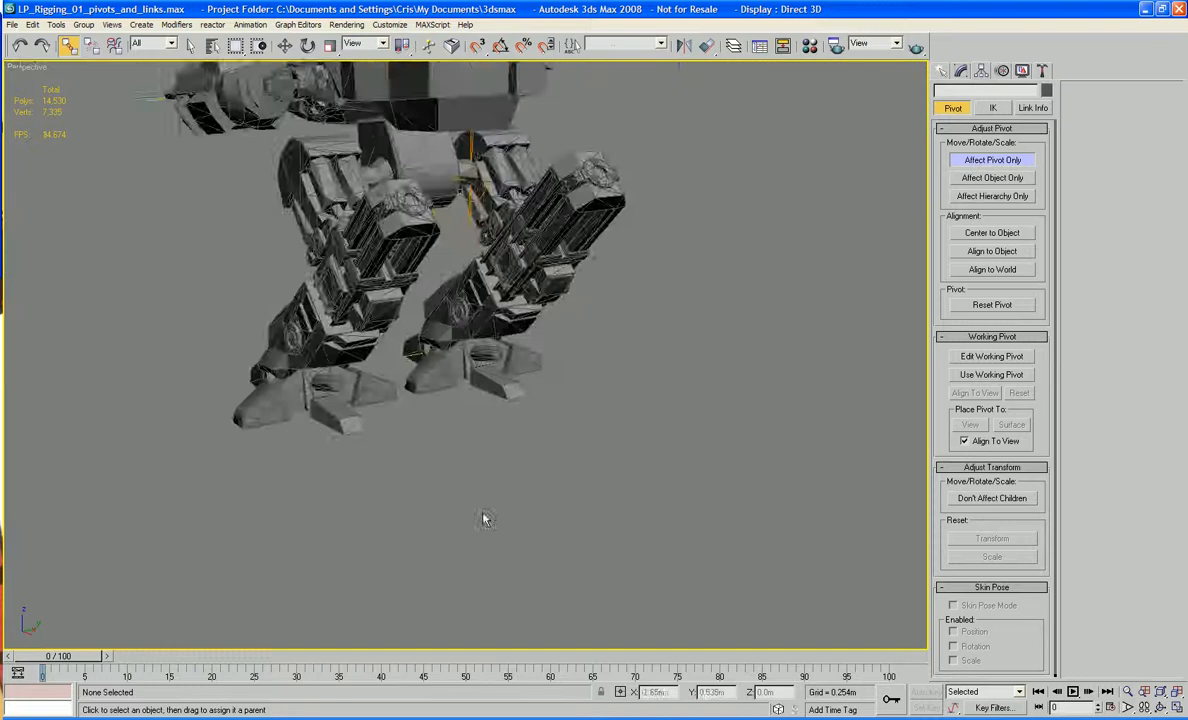
# Step: End pivot-only editing, test-move Foot_03 upward and along X to check the toes, and undo the move
pyautogui.scroll(4, 534, 454)
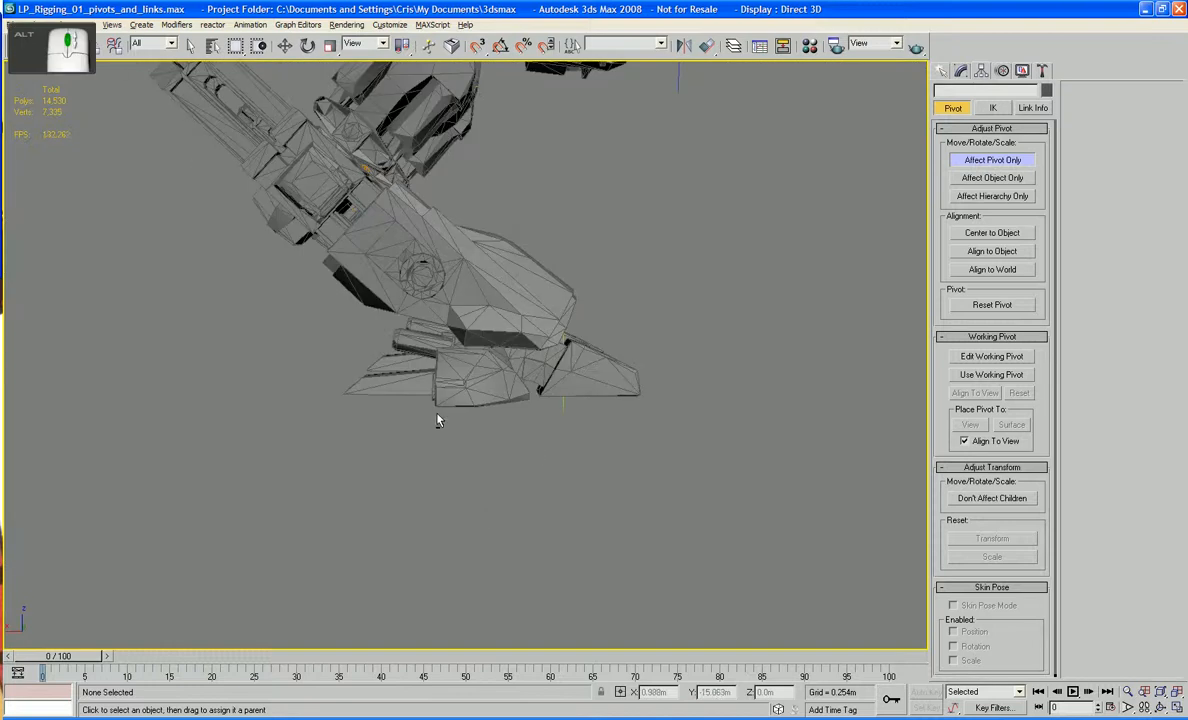
pyautogui.click(532, 363)
pyautogui.press('w')
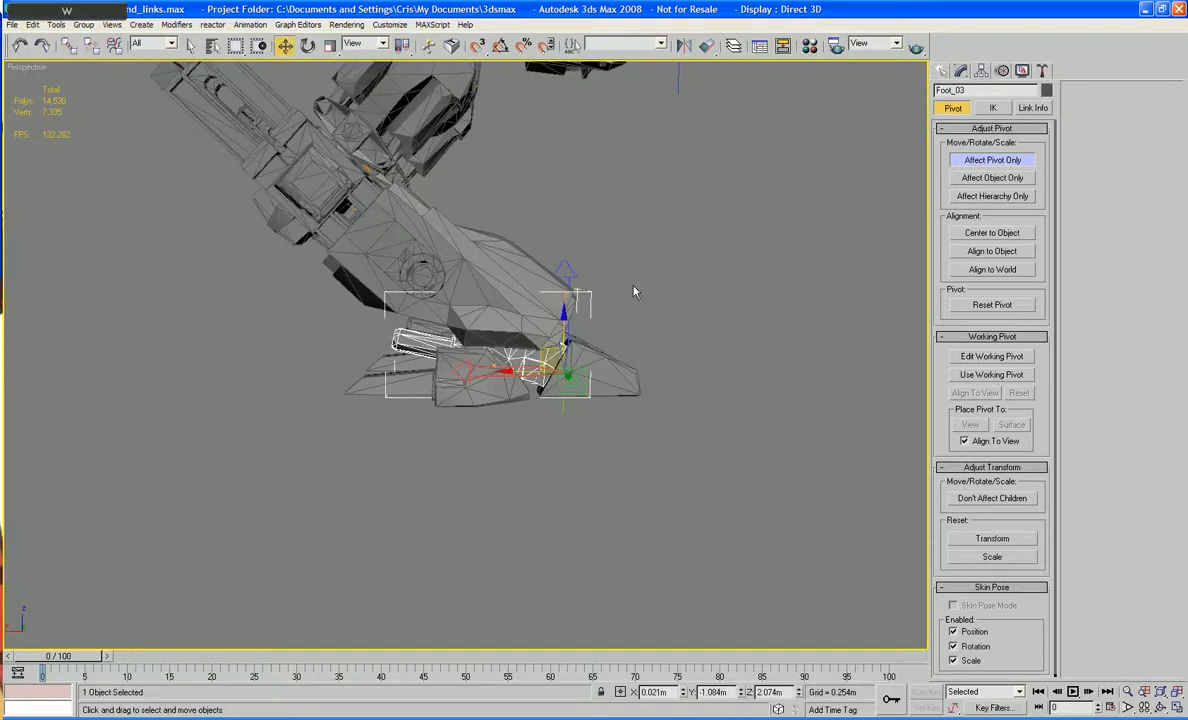
pyautogui.click(975, 164)
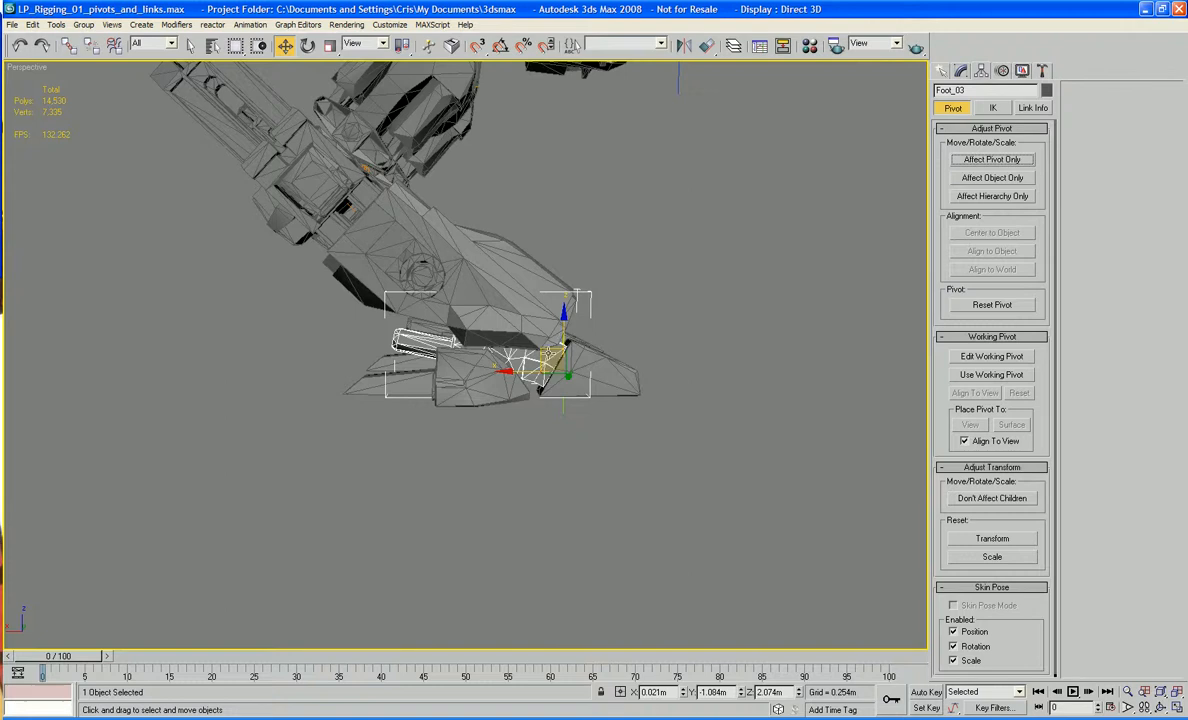
pyautogui.moveTo(548, 353); pyautogui.dragTo(500, 328)
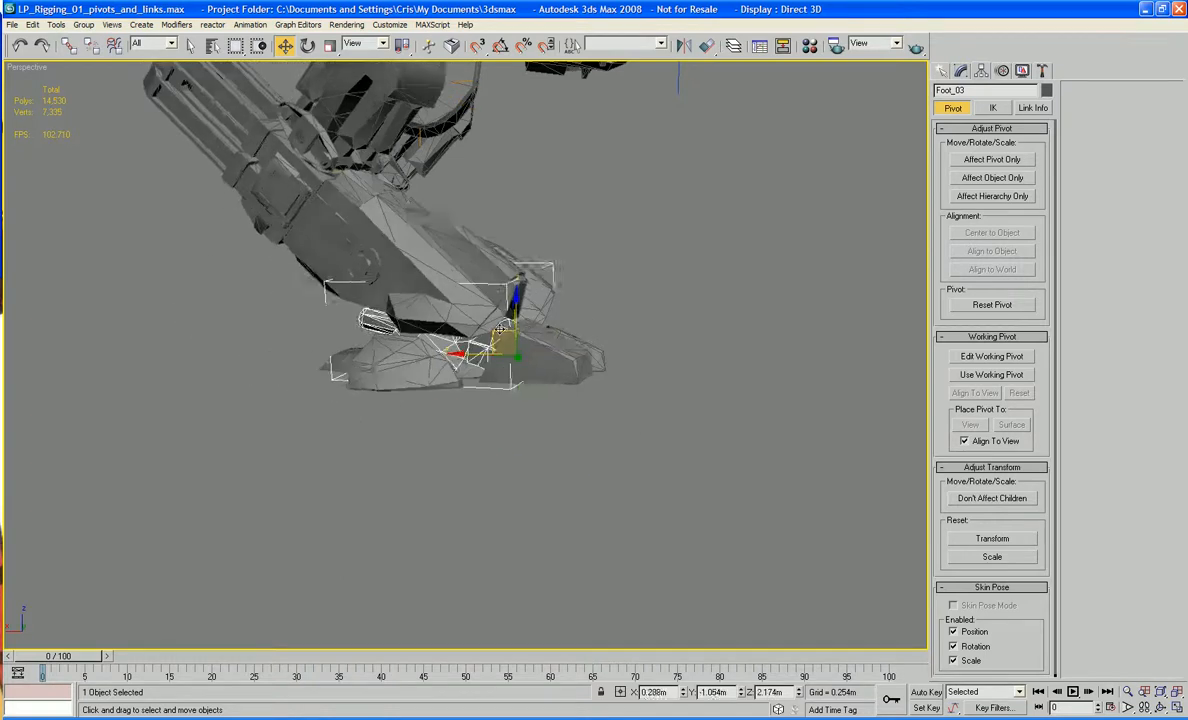
pyautogui.hotkey('ctrl', 'z')
# Step: Show the IK settings of H_Hip_Pin01, try out its Y-axis sliding range, reset it and collapse the sliding joint settings
pyautogui.keyDown('alt'); pyautogui.moveTo(583, 339); pyautogui.dragTo(380, 302, button='middle'); pyautogui.keyUp('alt')
pyautogui.click(378, 216)
pyautogui.scroll(3, 380, 302)
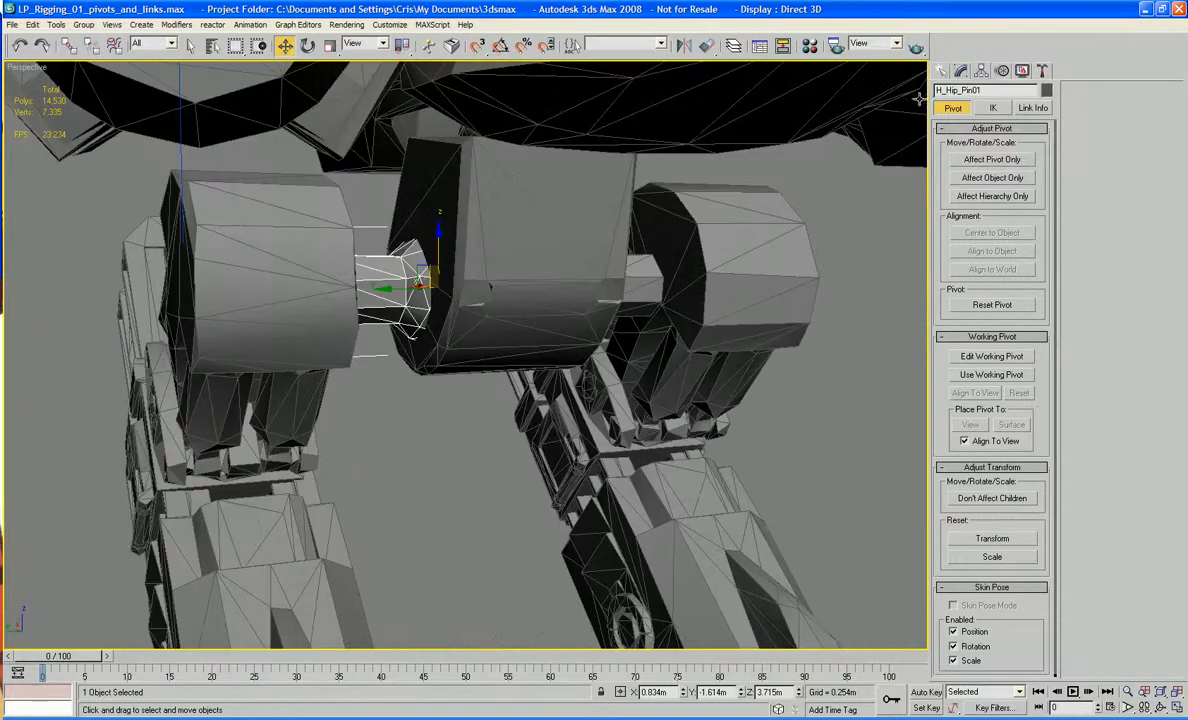
pyautogui.click(993, 107)
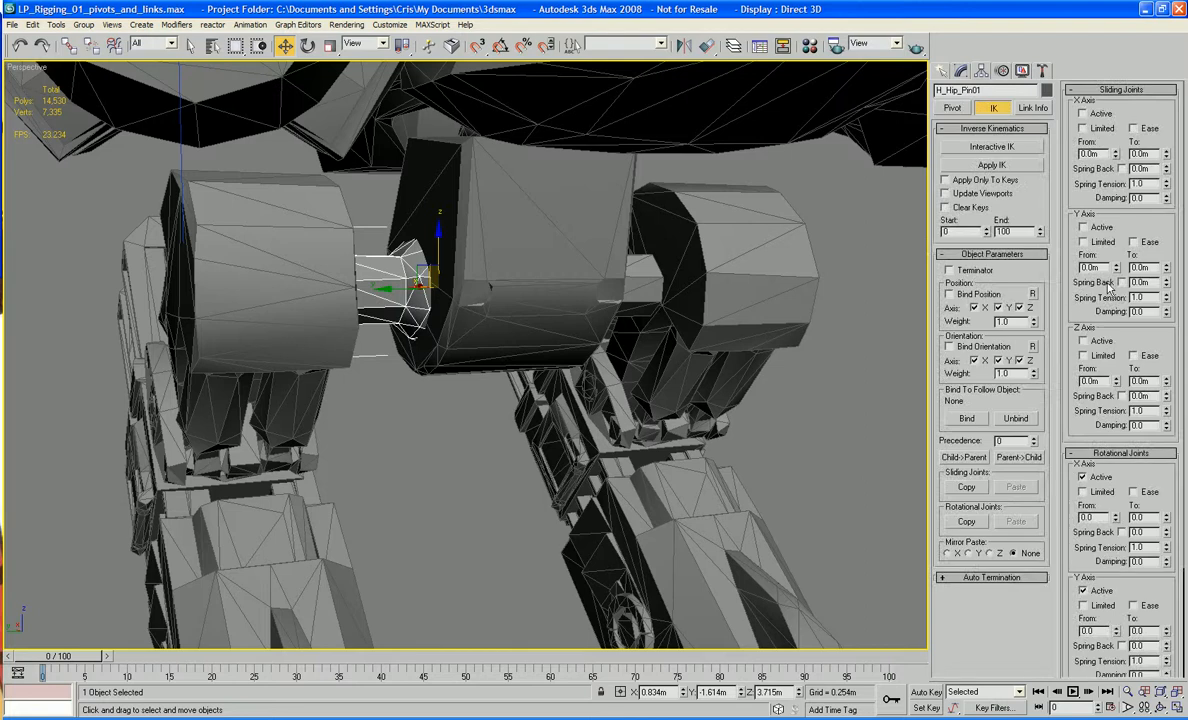
pyautogui.moveTo(1117, 268); pyautogui.dragTo(1117, 214)
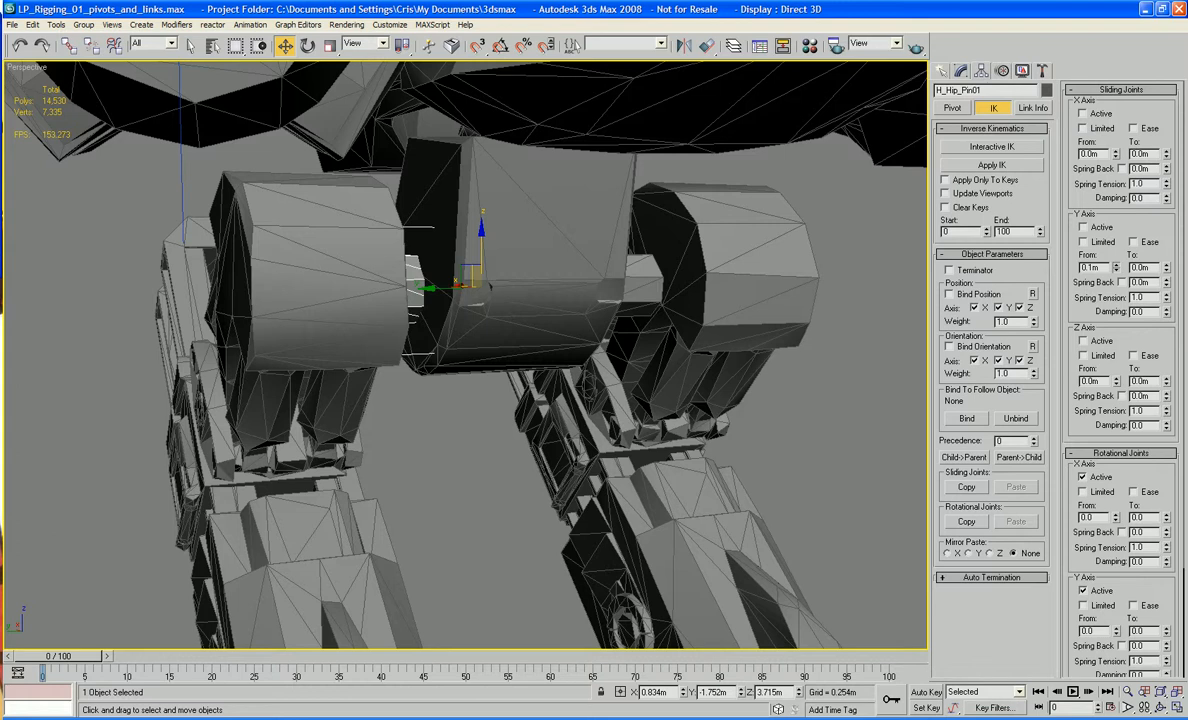
pyautogui.moveTo(1117, 268); pyautogui.dragTo(1117, 269)
pyautogui.click(1071, 91)
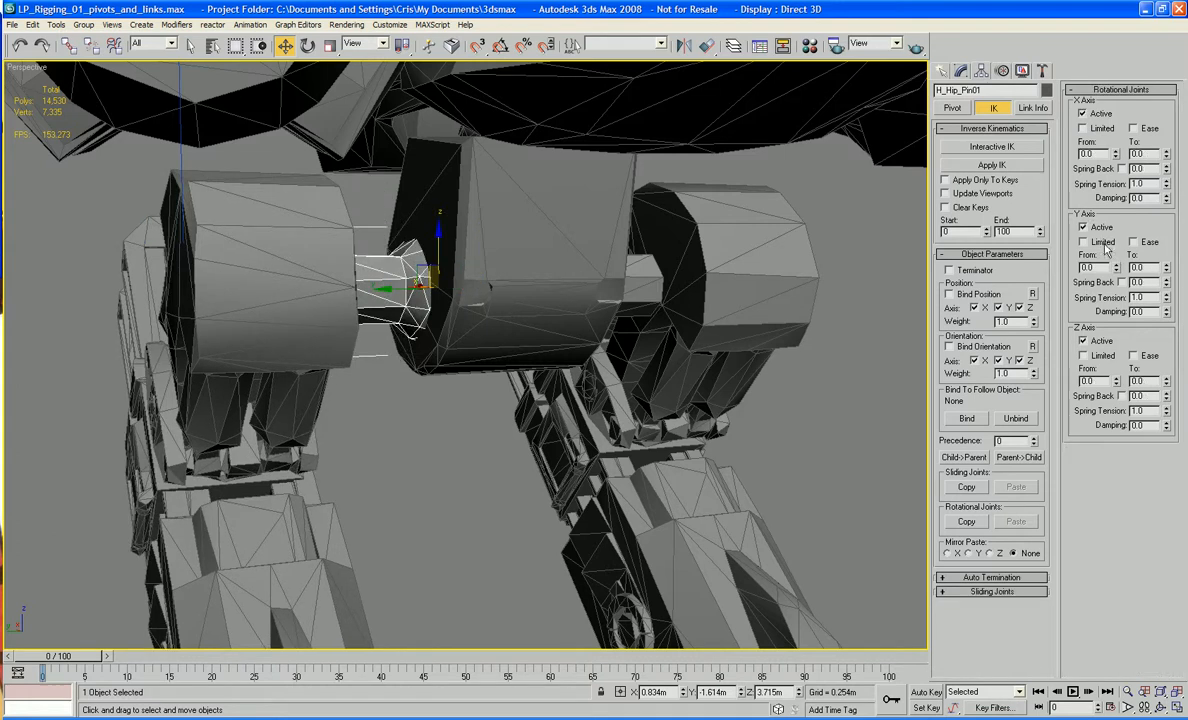
# Step: Set H_Hip_Pin01's rotational joint range to -19.2 to 20.2 on X and -30.0 to 40.1 on Y
pyautogui.moveTo(1116, 153); pyautogui.dragTo(1116, 200)
pyautogui.moveTo(1166, 157); pyautogui.dragTo(1165, 6)
pyautogui.moveTo(1117, 268); pyautogui.dragTo(1166, 140)
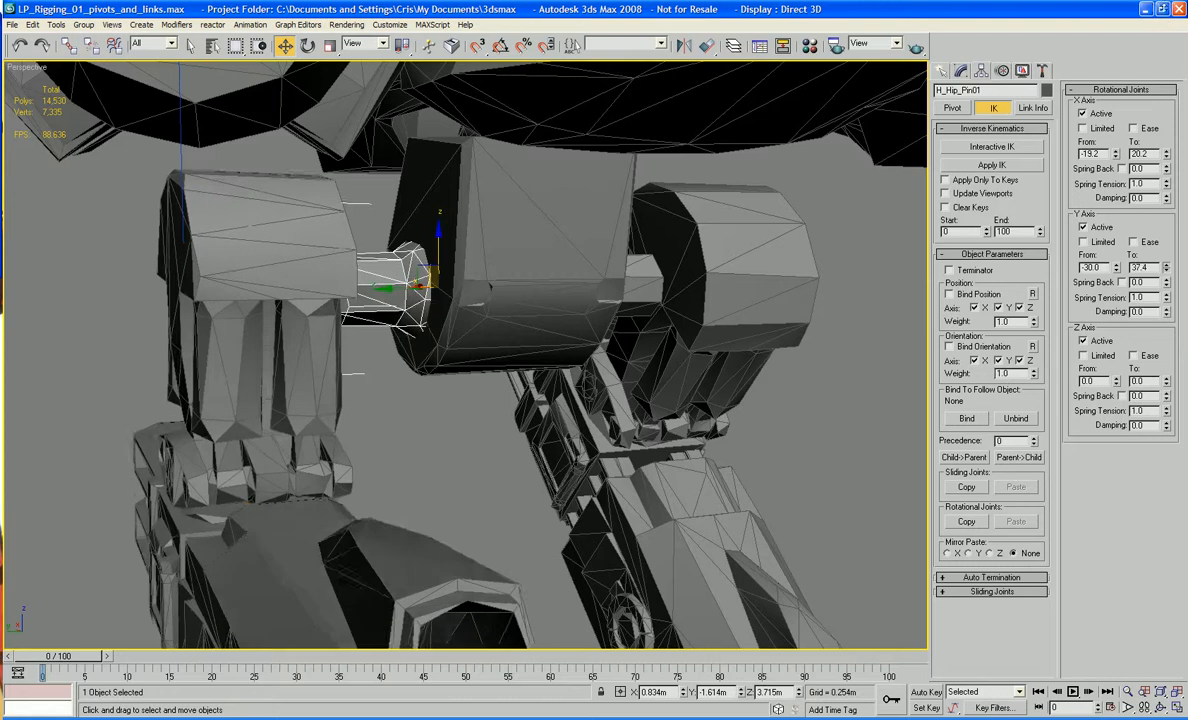
pyautogui.moveTo(1164, 9); pyautogui.dragTo(1163, 710)
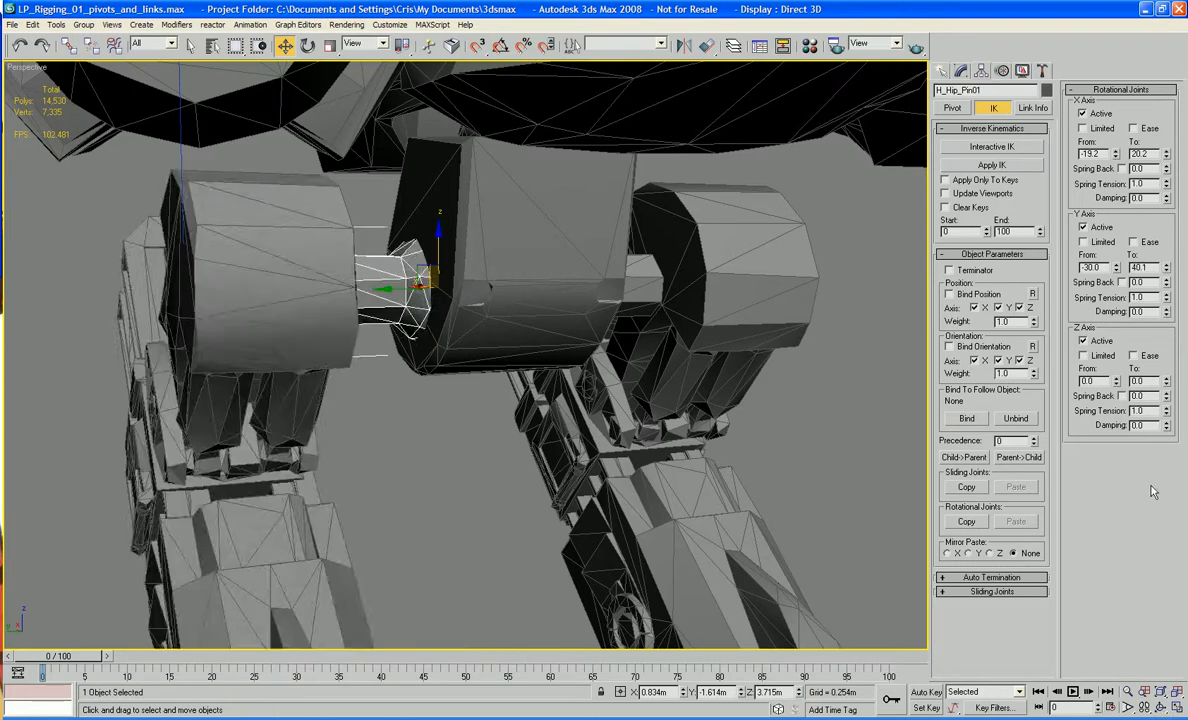
# Step: Set H_Hip_Pin01's Z-axis rotation range to -20.0 to 20.0 and enable the limits on all three rotational axes
pyautogui.moveTo(1115, 381); pyautogui.dragTo(1131, 526)
pyautogui.moveTo(1168, 384); pyautogui.dragTo(1168, 238)
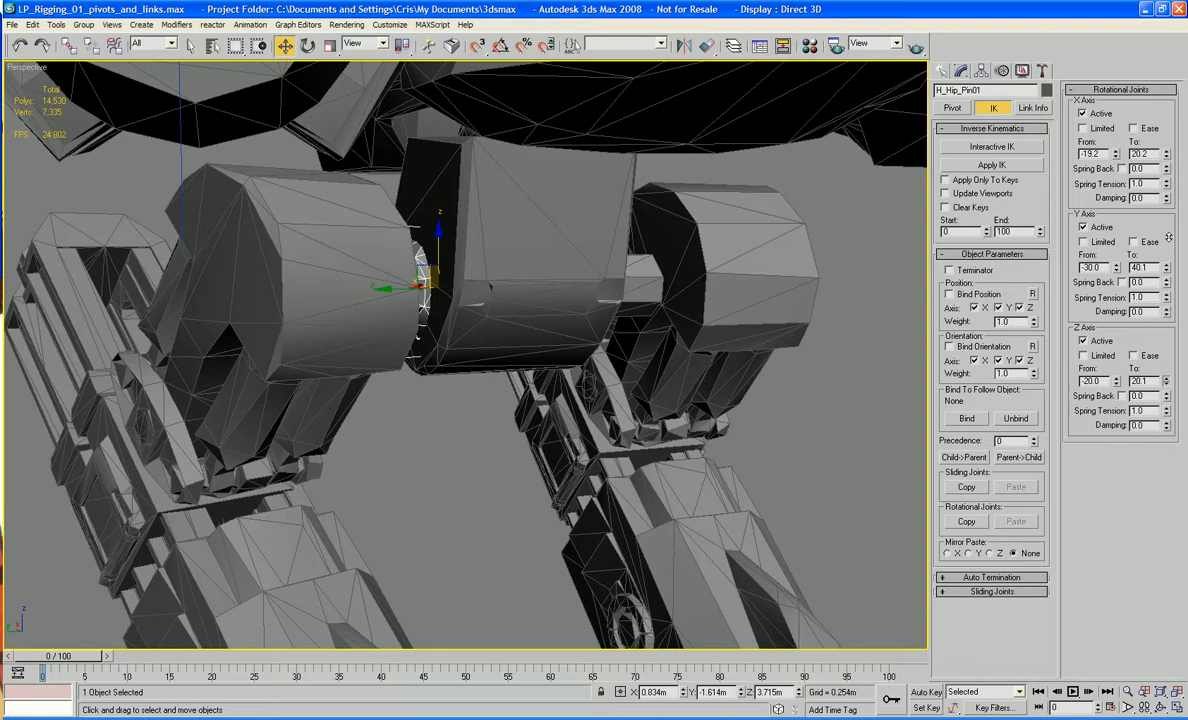
pyautogui.click(1083, 128)
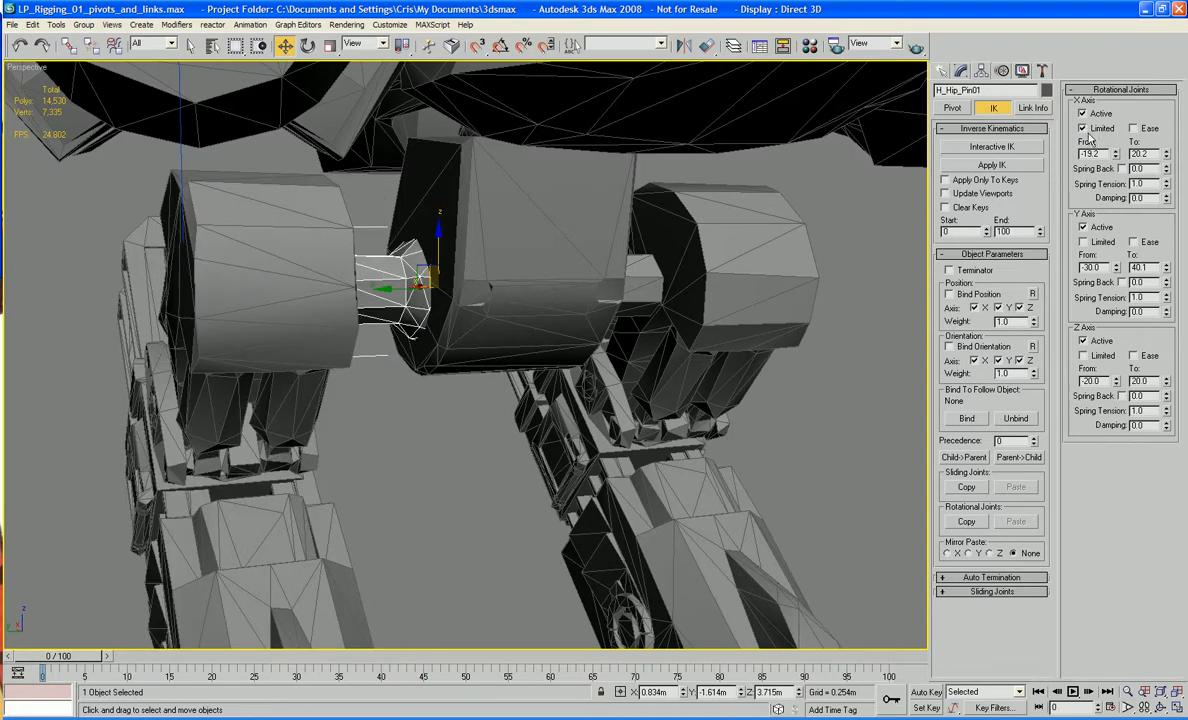
pyautogui.click(1083, 242)
# Step: Test-move Foot_03 sideways to check the limited hip pin's response, and undo the move
pyautogui.scroll(-5, 736, 402)
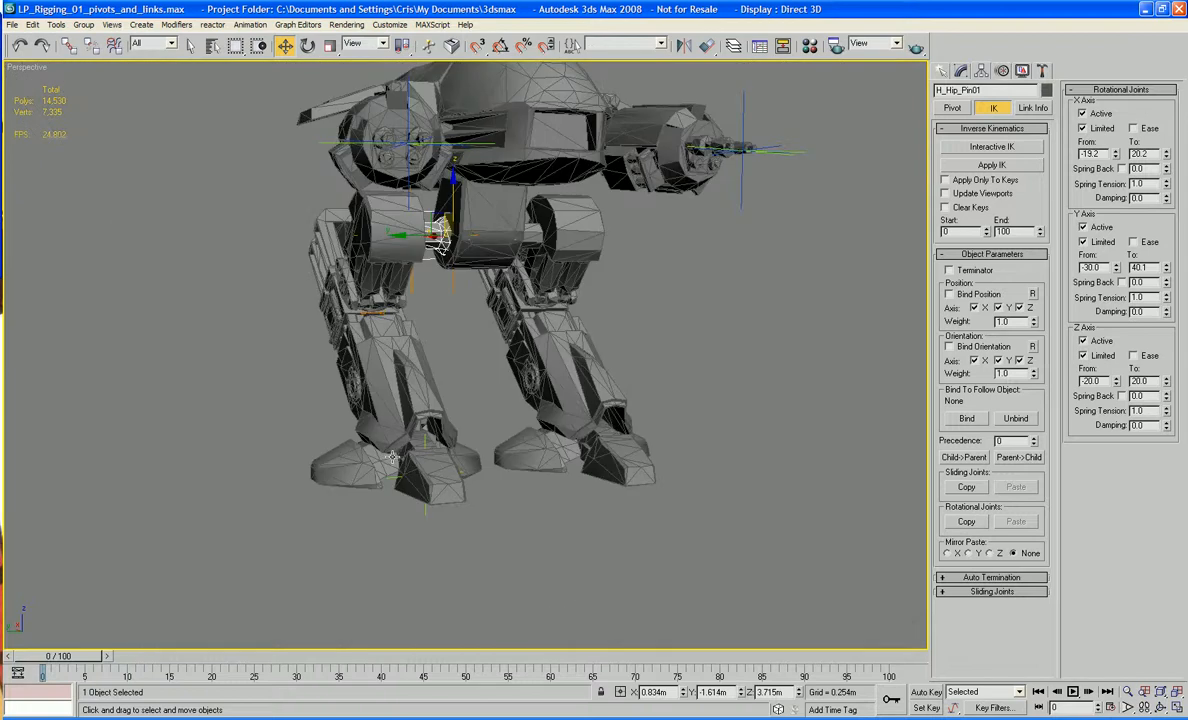
pyautogui.click(364, 424)
pyautogui.moveTo(398, 483)
pyautogui.mouseDown()
pyautogui.moveTo(292, 470)
pyautogui.moveTo(300, 490)
pyautogui.moveTo(375, 480)
pyautogui.moveTo(300, 490)
pyautogui.moveTo(302, 478)
pyautogui.moveTo(477, 538)
pyautogui.moveTo(424, 491)
pyautogui.moveTo(260, 491)
pyautogui.moveTo(376, 482)
pyautogui.mouseUp()
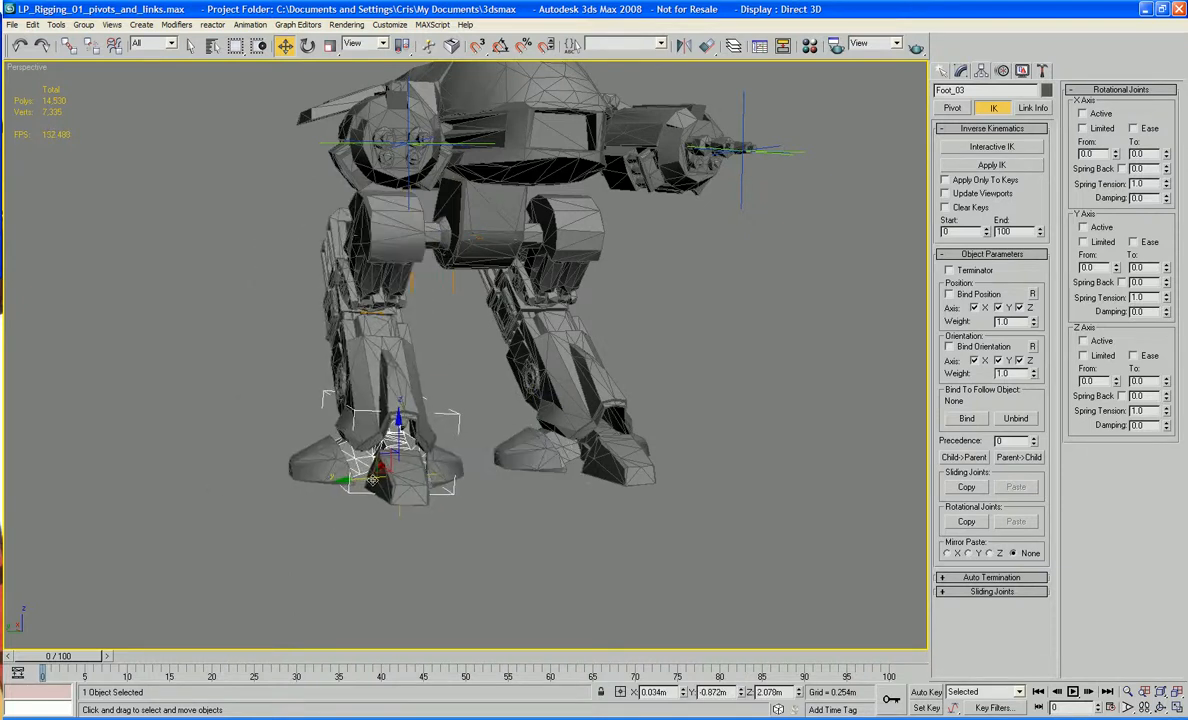
pyautogui.hotkey('ctrl', 'z')
# Step: Deactivate the X-axis rotational joint of Upper_Leg_03
pyautogui.scroll(4, 385, 452)
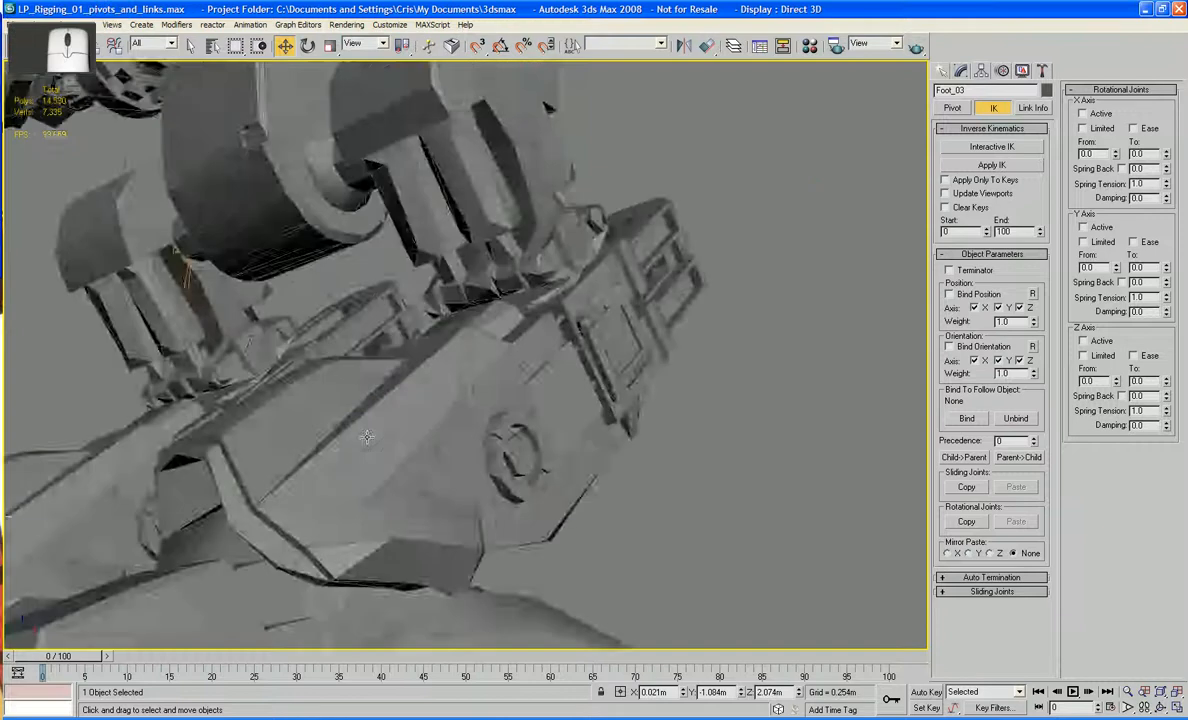
pyautogui.keyDown('alt'); pyautogui.moveTo(385, 452); pyautogui.dragTo(527, 411, button='middle'); pyautogui.keyUp('alt')
pyautogui.click(411, 308)
pyautogui.keyDown('alt'); pyautogui.moveTo(411, 308); pyautogui.dragTo(397, 340, button='middle'); pyautogui.keyUp('alt')
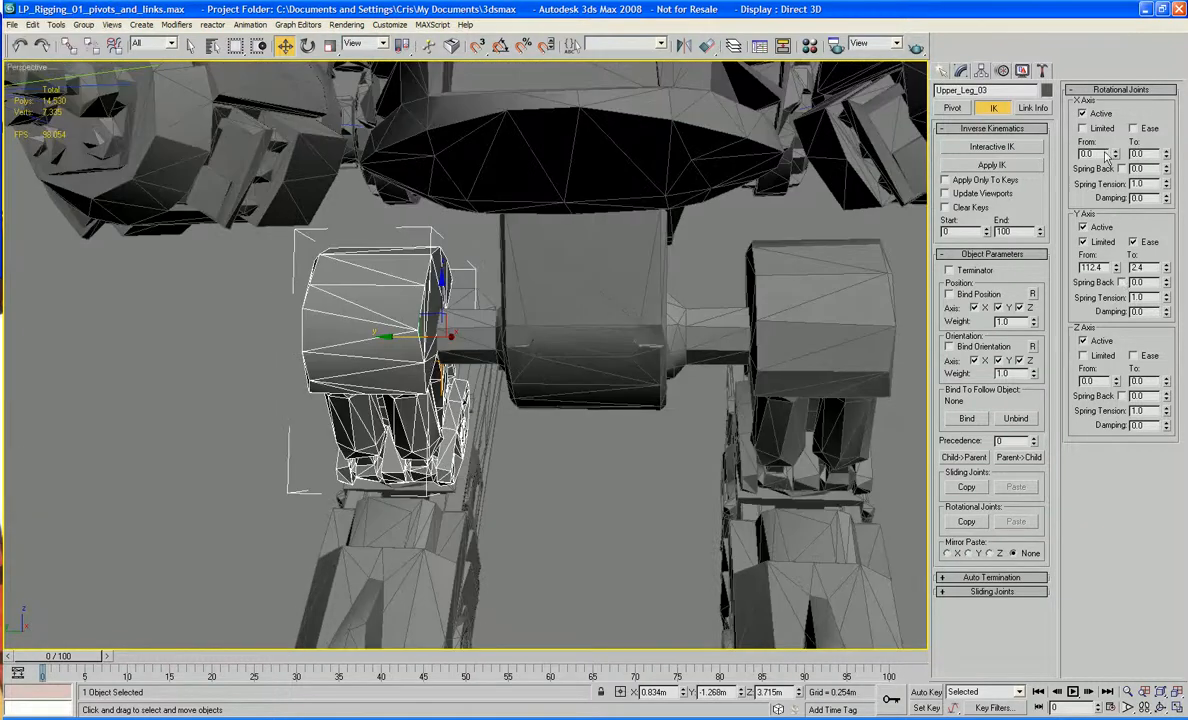
pyautogui.keyDown('alt'); pyautogui.moveTo(731, 312); pyautogui.dragTo(1122, 220, button='middle'); pyautogui.keyUp('alt')
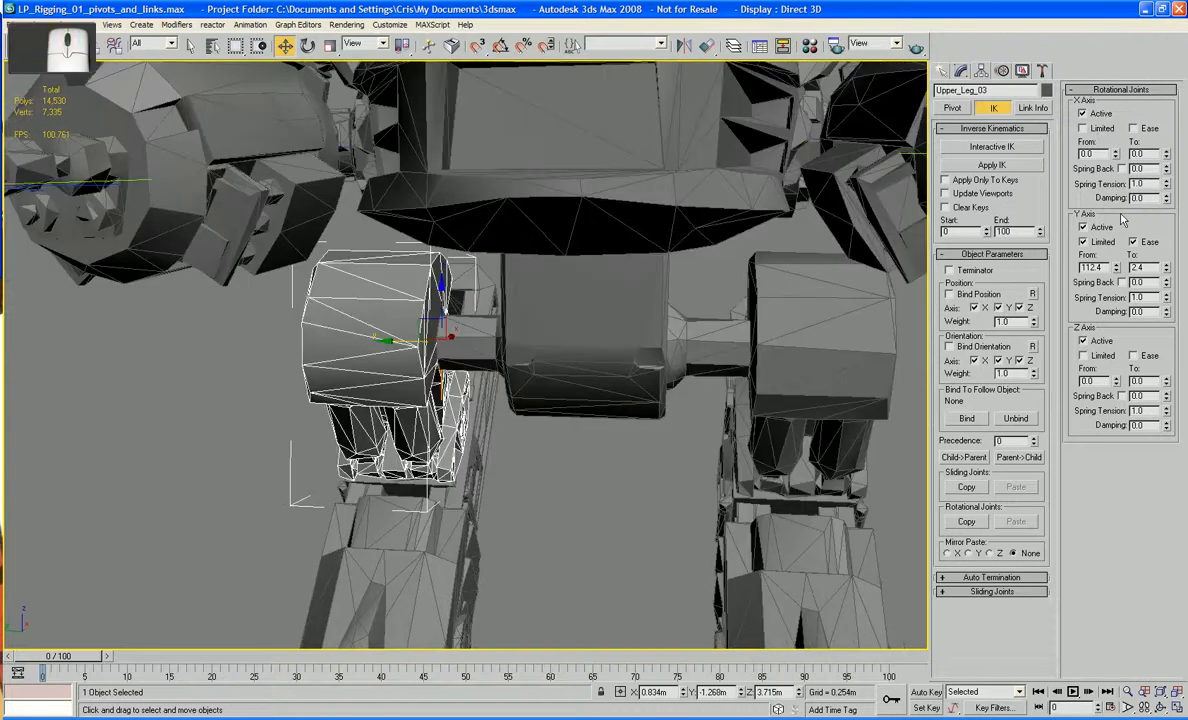
pyautogui.click(1082, 114)
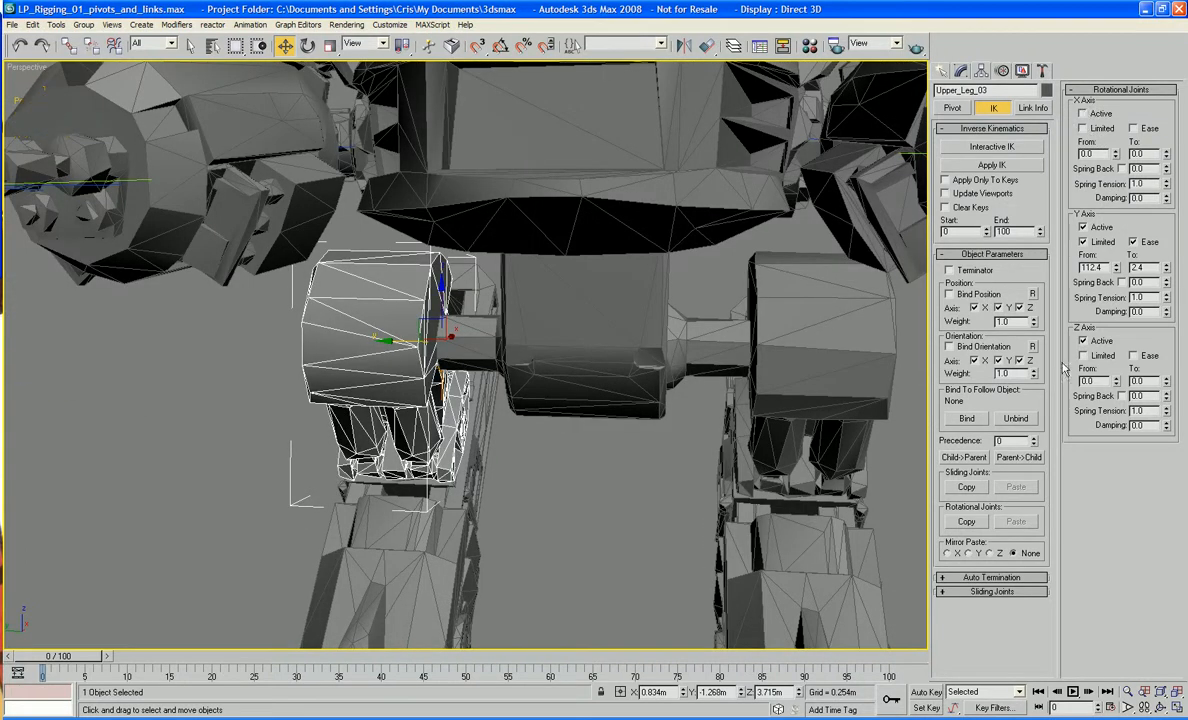
# Step: Test-move Foot_03 sideways to check the leg without upper-leg X rotation, and undo the move
pyautogui.moveTo(599, 558); pyautogui.dragTo(684, 319, button='middle')
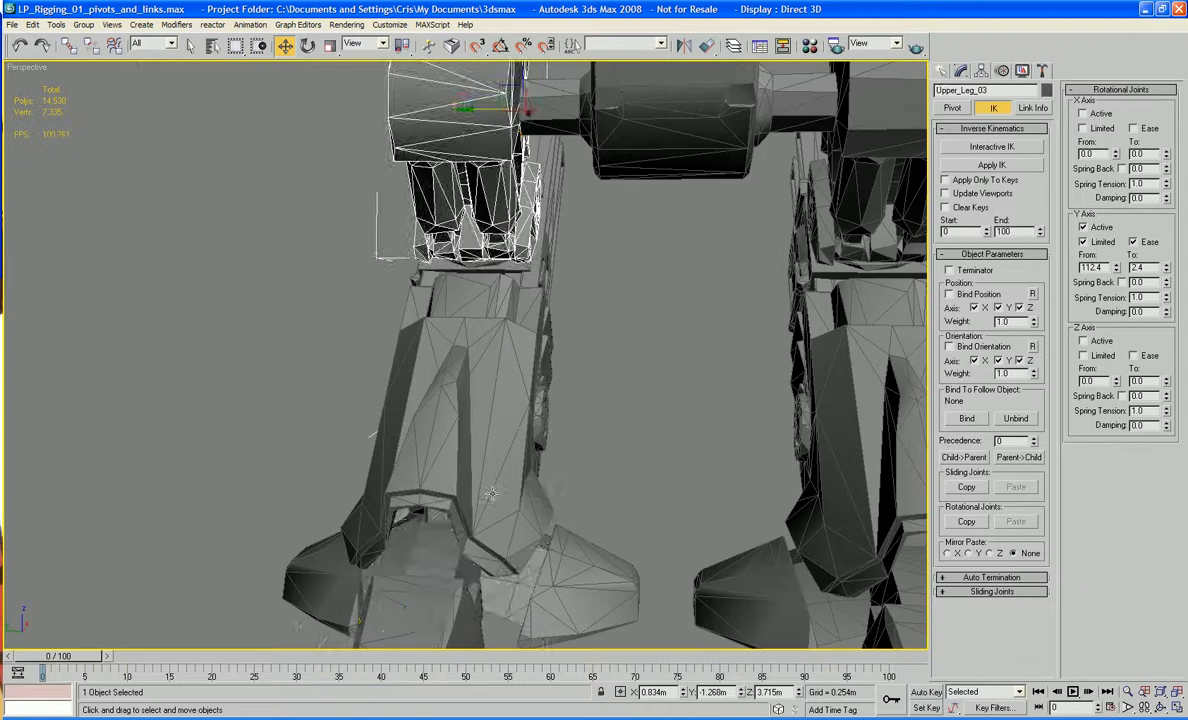
pyautogui.click(441, 552)
pyautogui.moveTo(387, 630); pyautogui.dragTo(206, 597)
pyautogui.hotkey('ctrl', 'z')
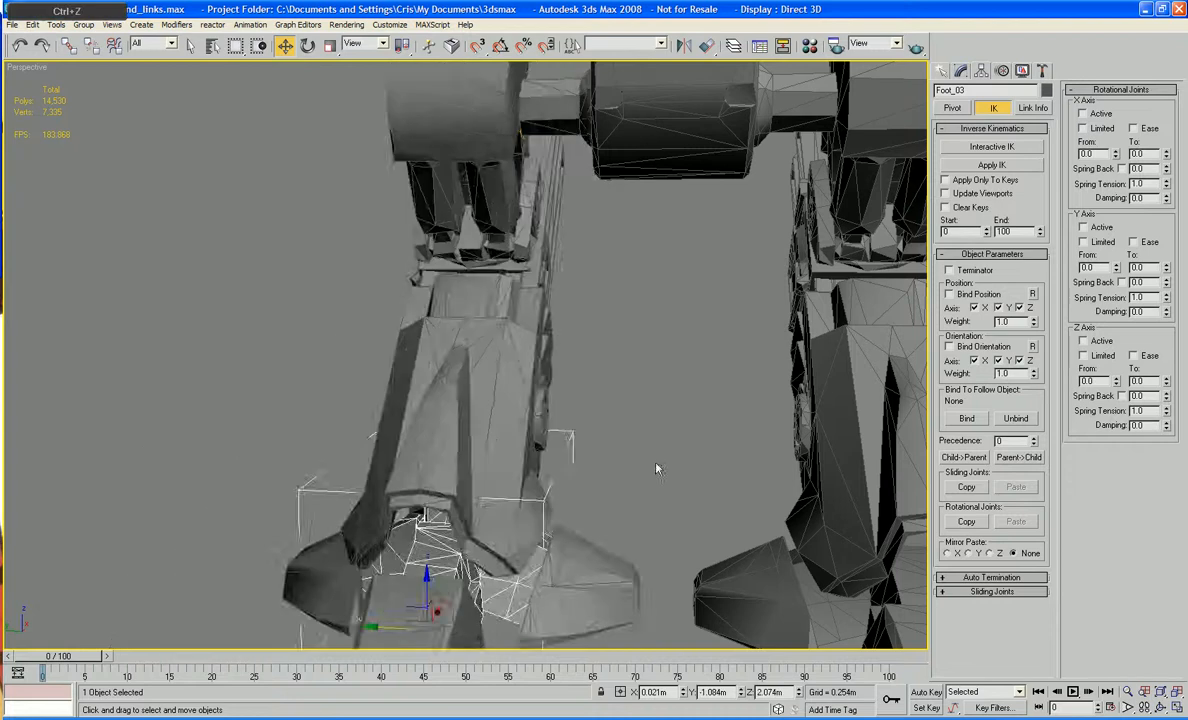
# Step: Create an HD Solver IK chain from H_Hip_Pin to the foot of the same leg
pyautogui.scroll(-5, 698, 380)
pyautogui.moveTo(702, 378)
pyautogui.keyDown('alt'); pyautogui.mouseDown(button='middle')
pyautogui.moveTo(678, 376)
pyautogui.moveTo(689, 369)
pyautogui.mouseUp(button='middle'); pyautogui.keyUp('alt')
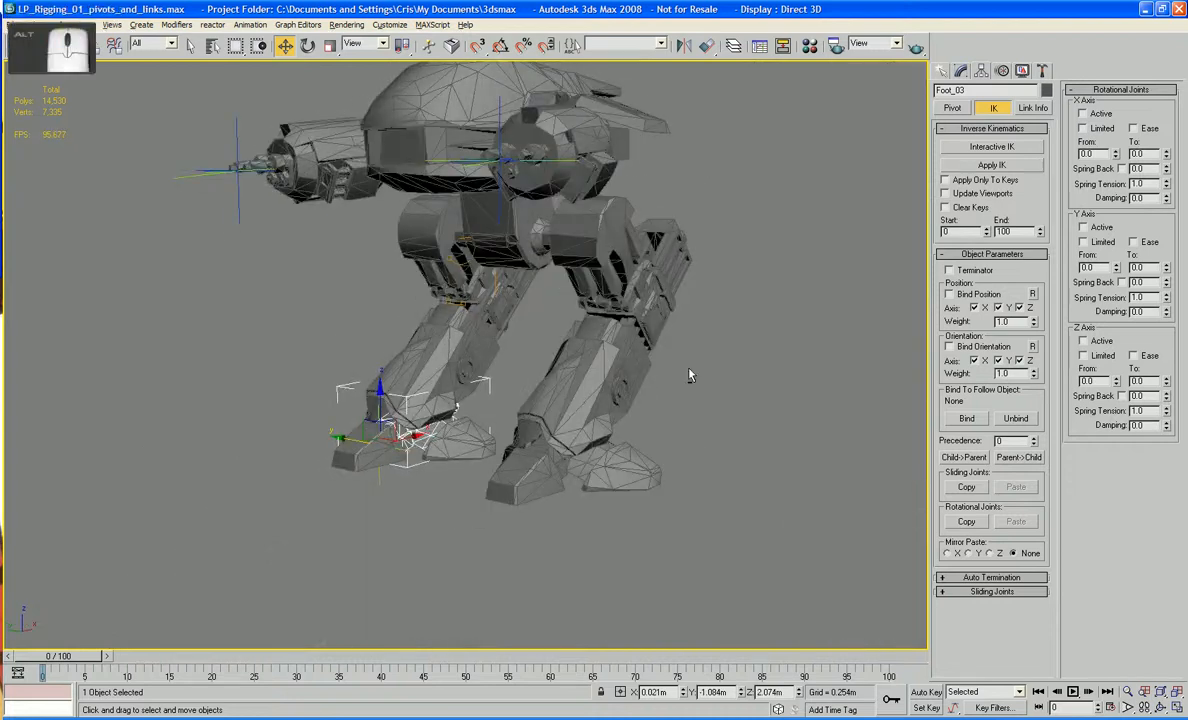
pyautogui.click(539, 235)
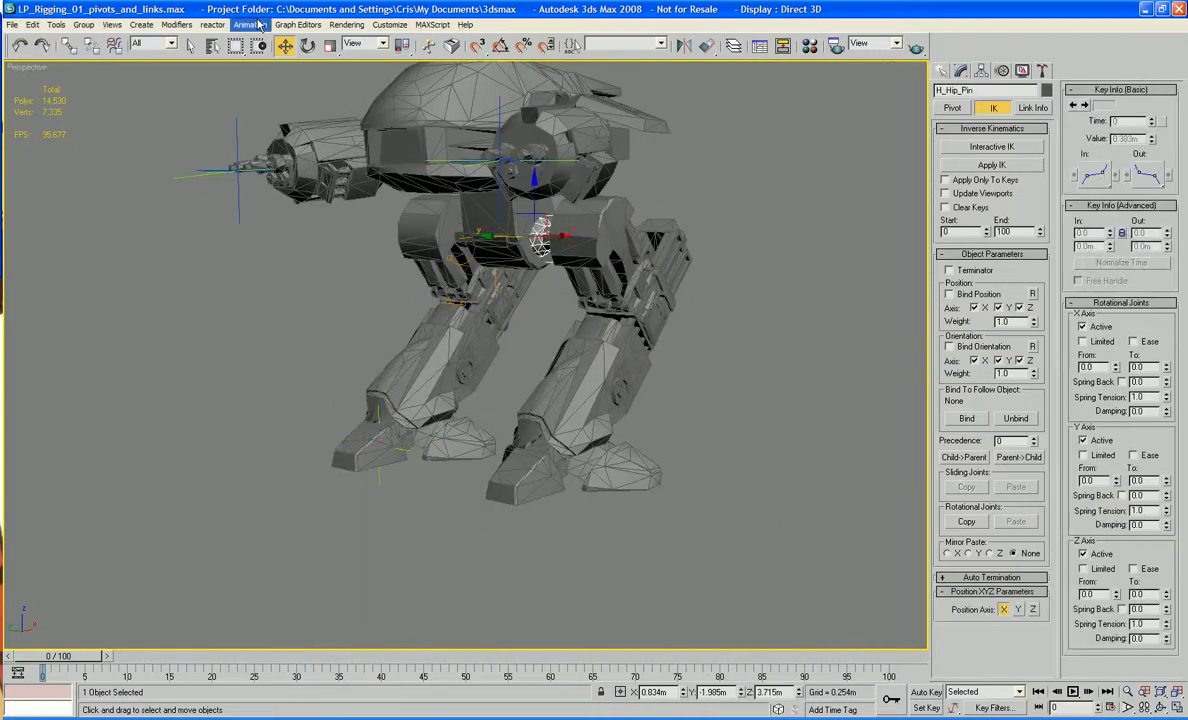
pyautogui.click(250, 24)
pyautogui.moveTo(300, 39)
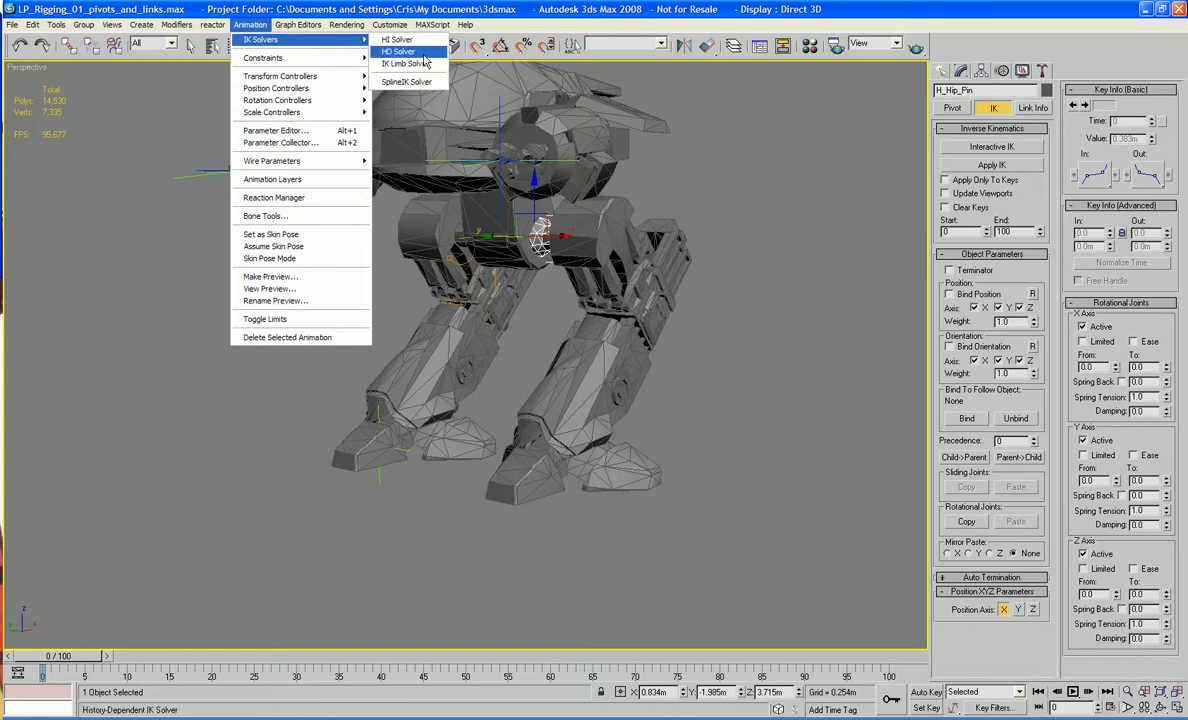
pyautogui.click(415, 40)
pyautogui.click(571, 468)
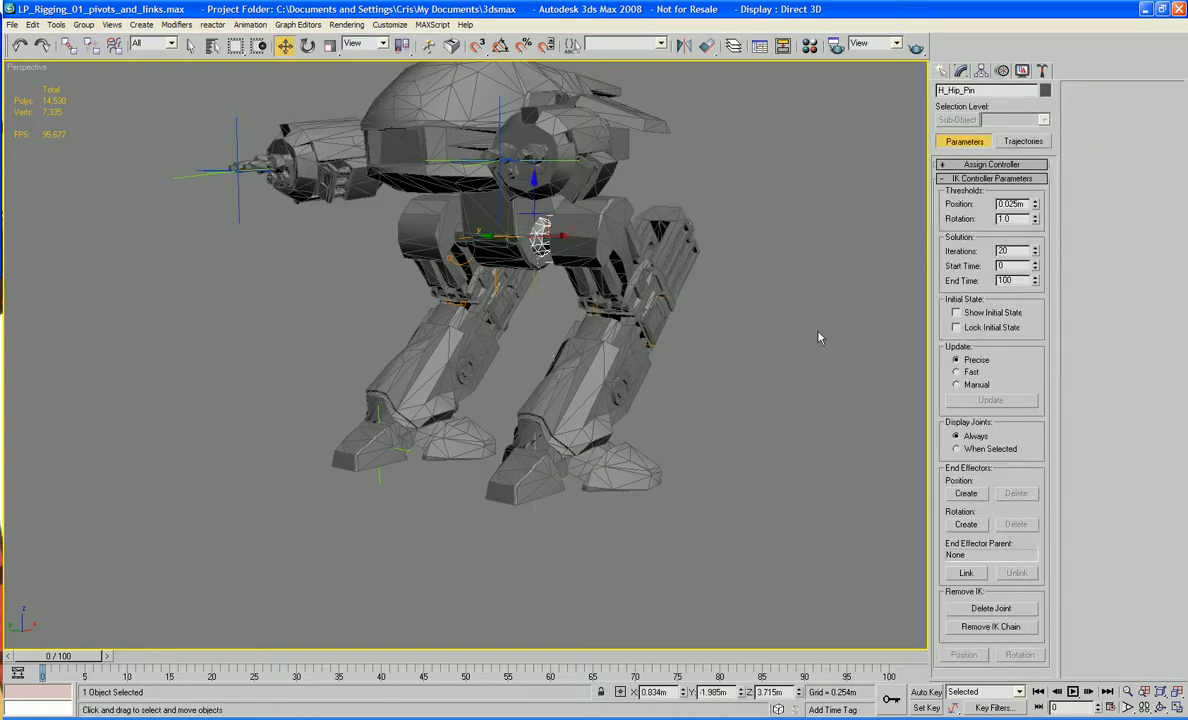
pyautogui.keyDown('alt'); pyautogui.moveTo(745, 336); pyautogui.dragTo(849, 337, button='middle'); pyautogui.keyUp('alt')
pyautogui.scroll(6, 700, 395)
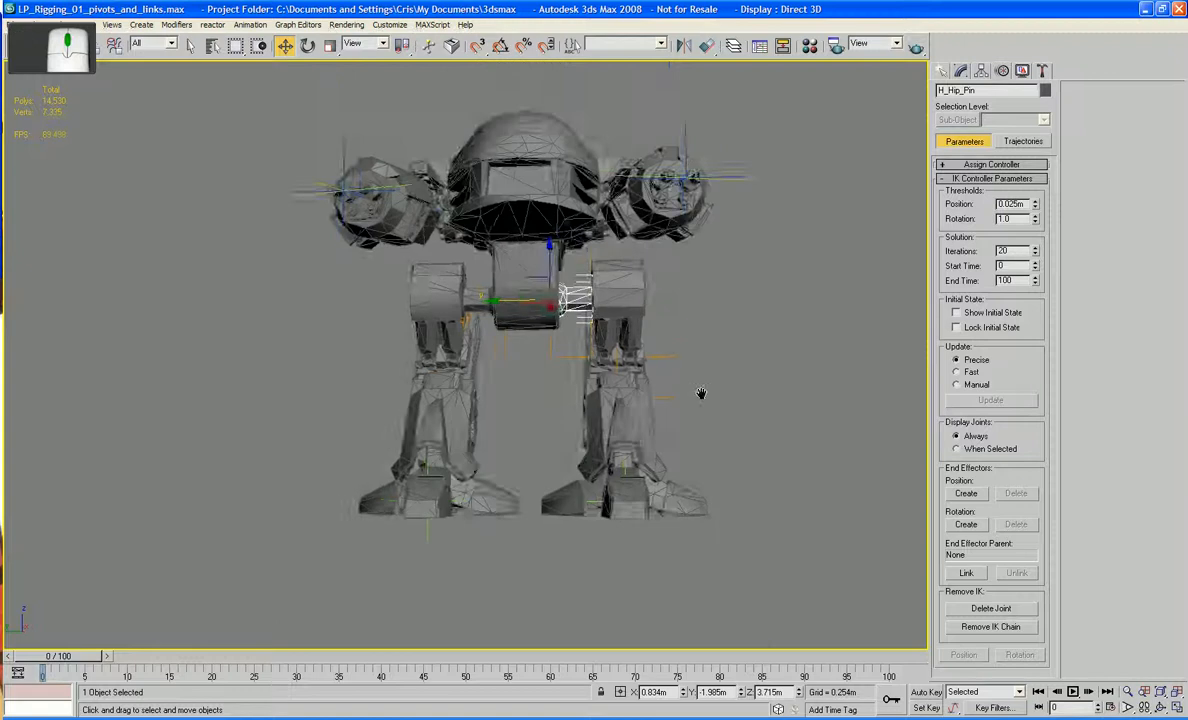
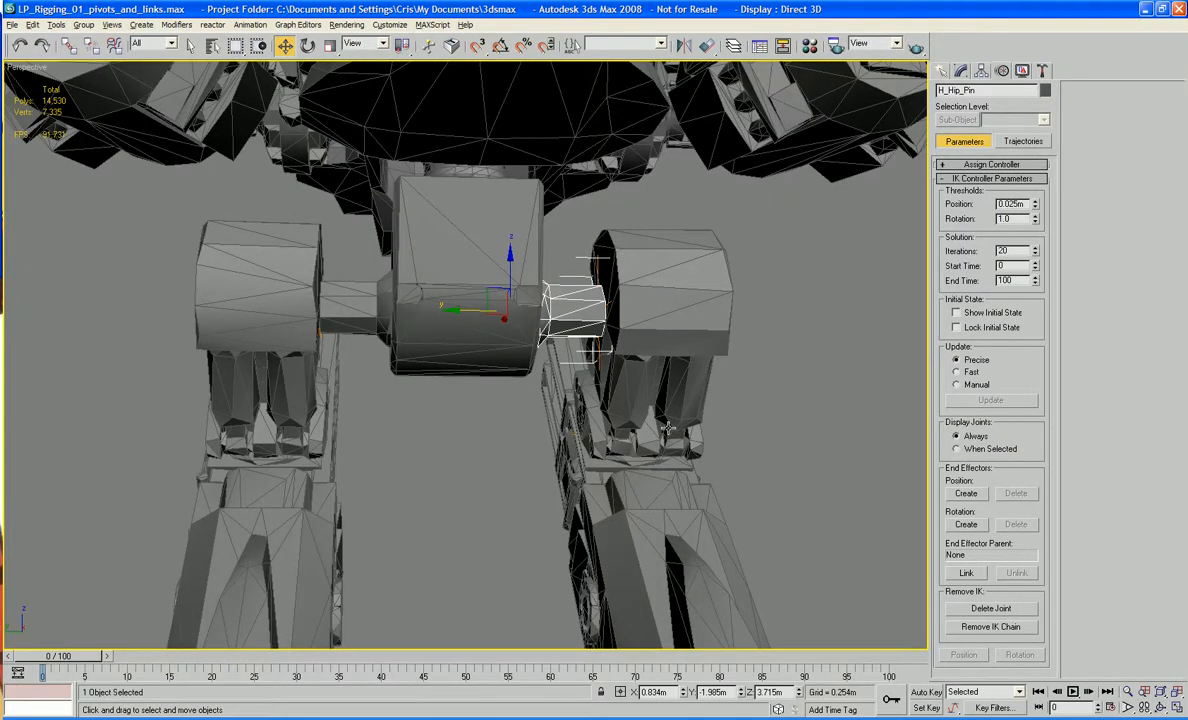
# Step: Set the X-axis rotational joint range of H_Hip_Pin from -24.3 to 20.1
pyautogui.keyDown('alt'); pyautogui.moveTo(614, 392); pyautogui.dragTo(624, 340, button='middle'); pyautogui.keyUp('alt')
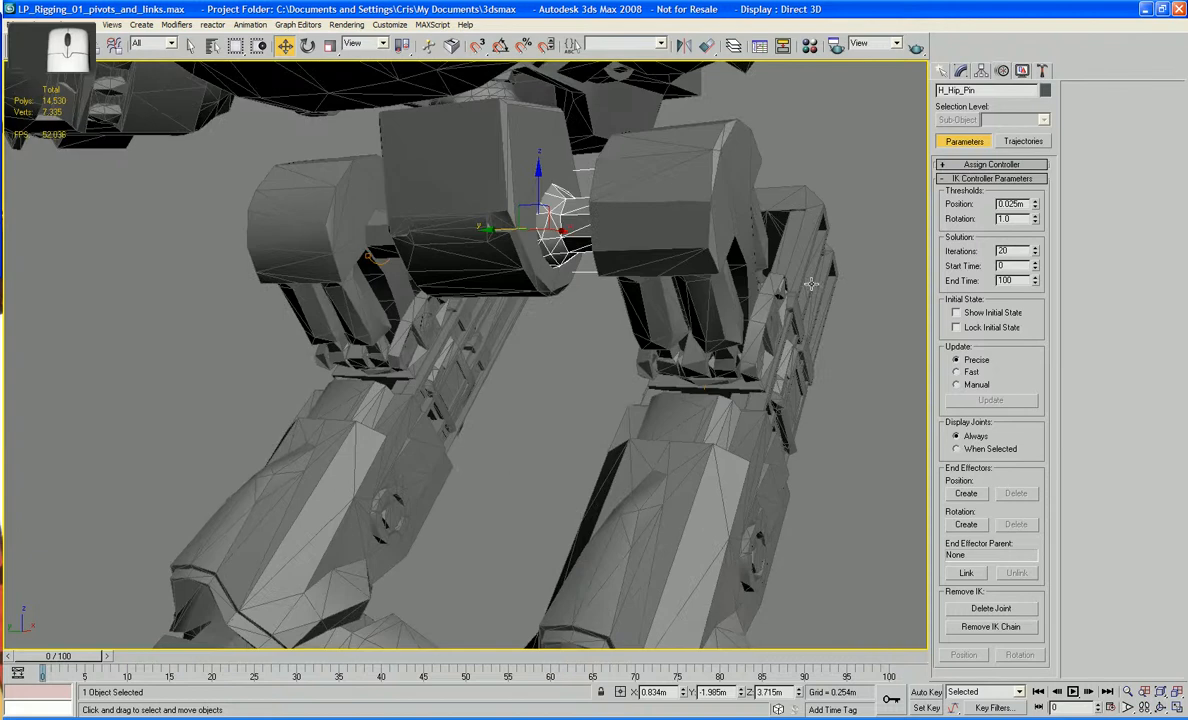
pyautogui.click(981, 71)
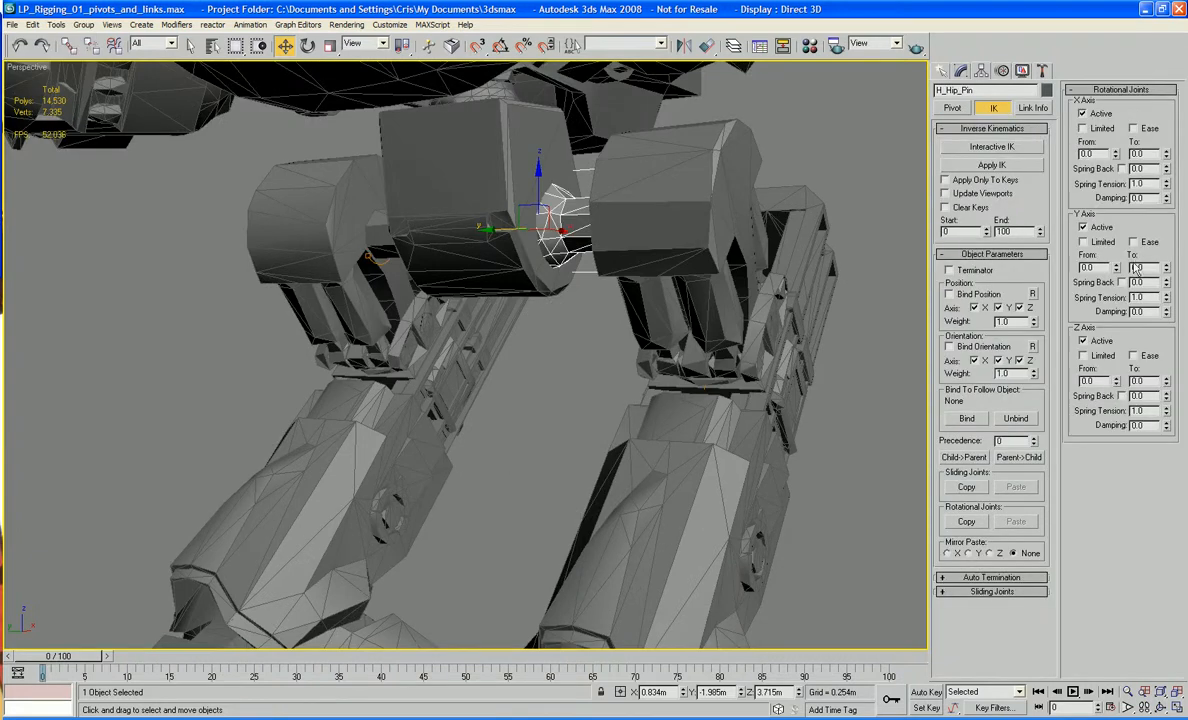
pyautogui.moveTo(1115, 157); pyautogui.dragTo(1121, 326)
pyautogui.moveTo(1166, 156); pyautogui.dragTo(1166, 102)
pyautogui.moveTo(1163, 8); pyautogui.dragTo(1163, 4)
pyautogui.moveTo(590, 263)
pyautogui.mouseDown(button='middle')
pyautogui.moveTo(558, 257)
pyautogui.moveTo(573, 257)
pyautogui.mouseUp(button='middle')
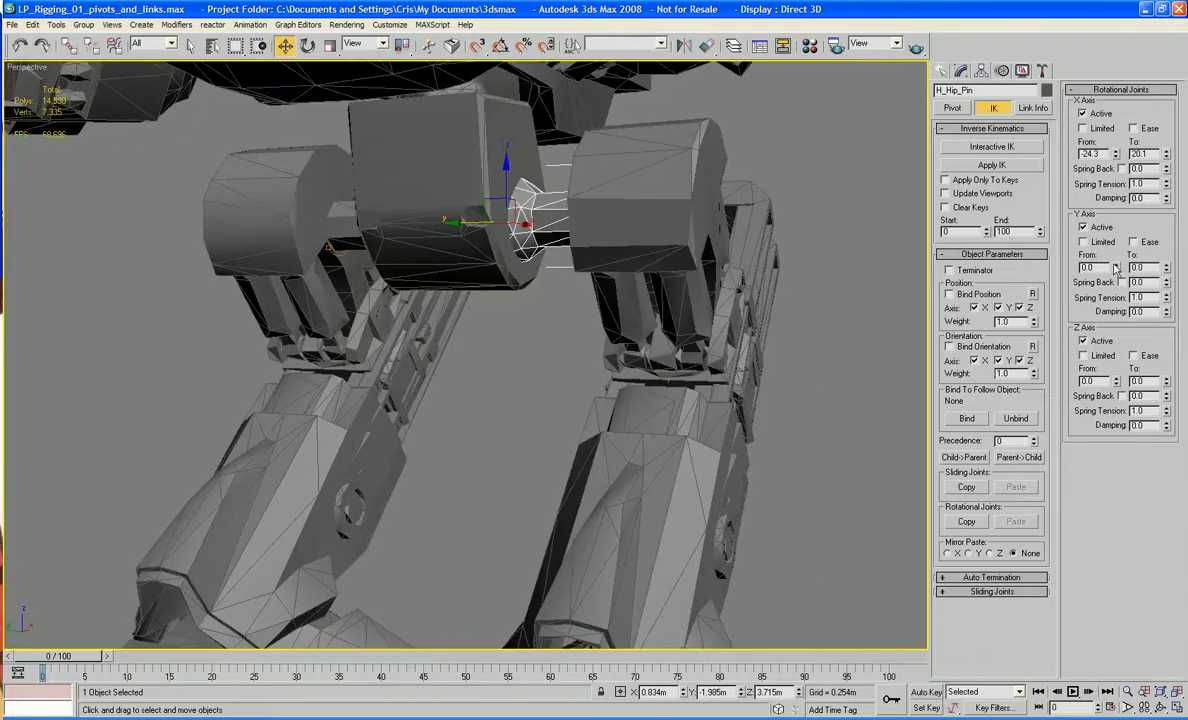
# Step: Set the Y-axis rotational joint range of H_Hip_Pin from -35.1 to 35
pyautogui.moveTo(1116, 267); pyautogui.dragTo(1133, 509)
pyautogui.write('35')
pyautogui.press('Tab')
pyautogui.press('Tab')
pyautogui.press('Tab')
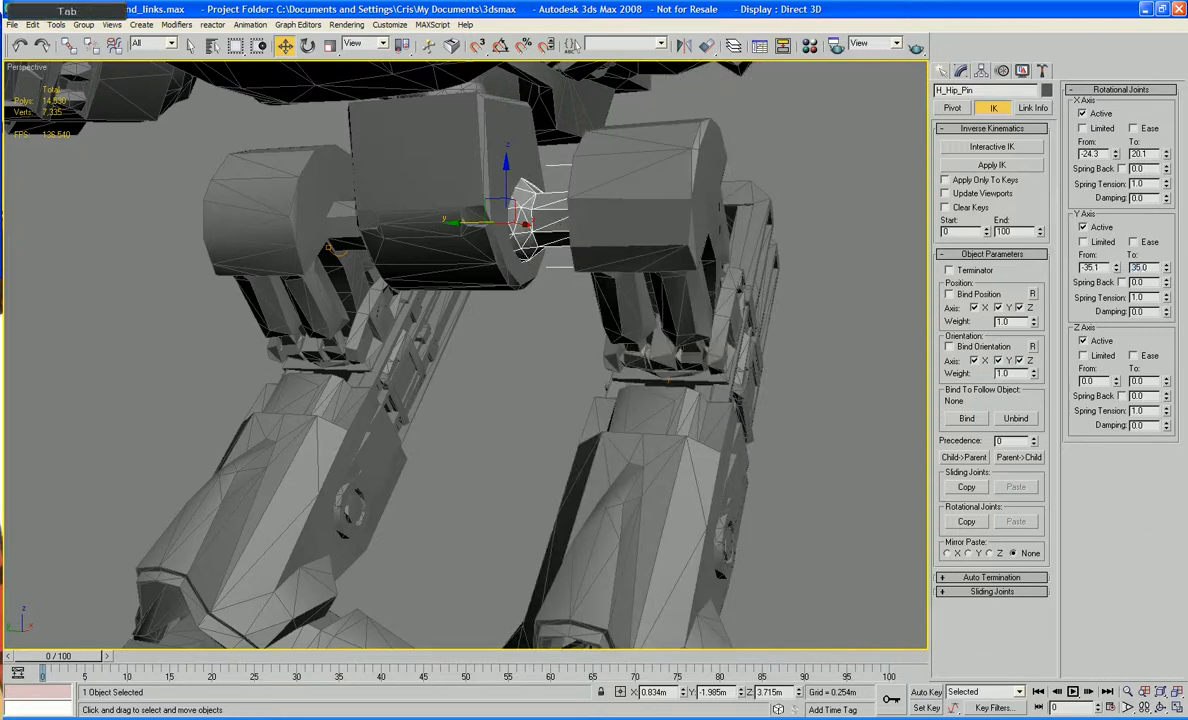
# Step: Set the Z-axis rotational range of H_Hip_Pin from -20 to 20 and enable its joint limits
pyautogui.write('-20')
pyautogui.press('Tab')
pyautogui.write('20')
pyautogui.press('Tab')
pyautogui.click(1082, 355)
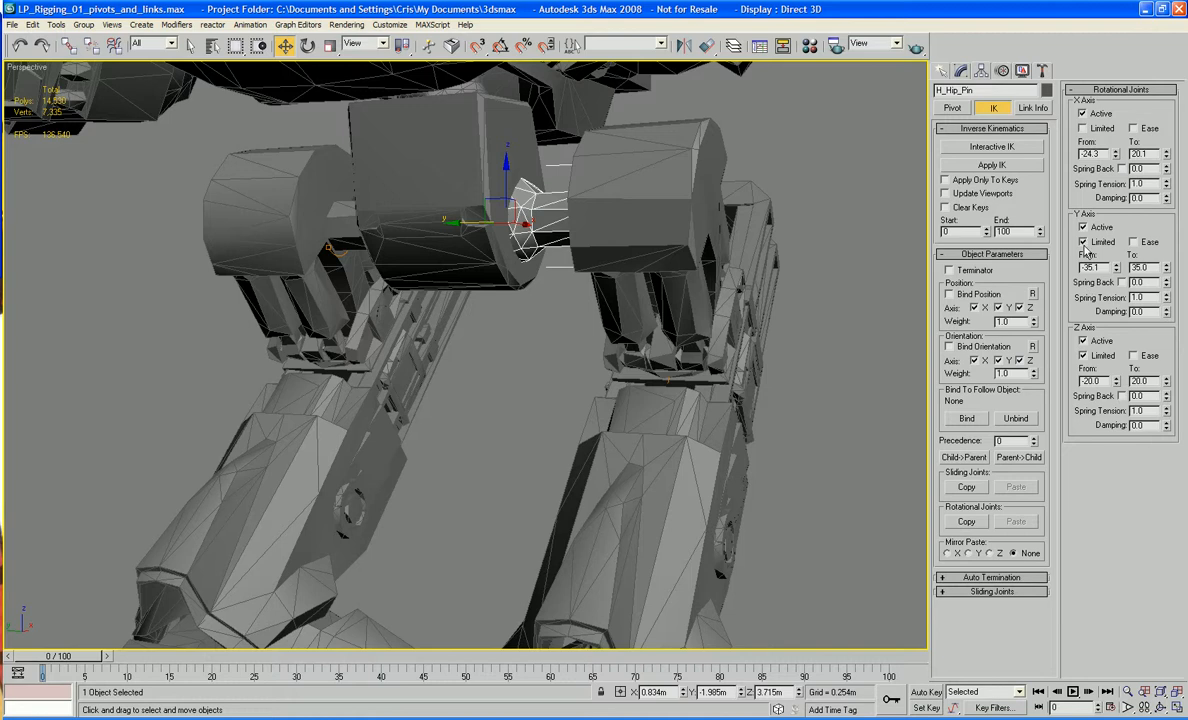
# Step: Deactivate the X and Z rotational joints of Upper_Leg_02 and limit its Y rotation from -56.4 to 45.4
pyautogui.click(648, 218)
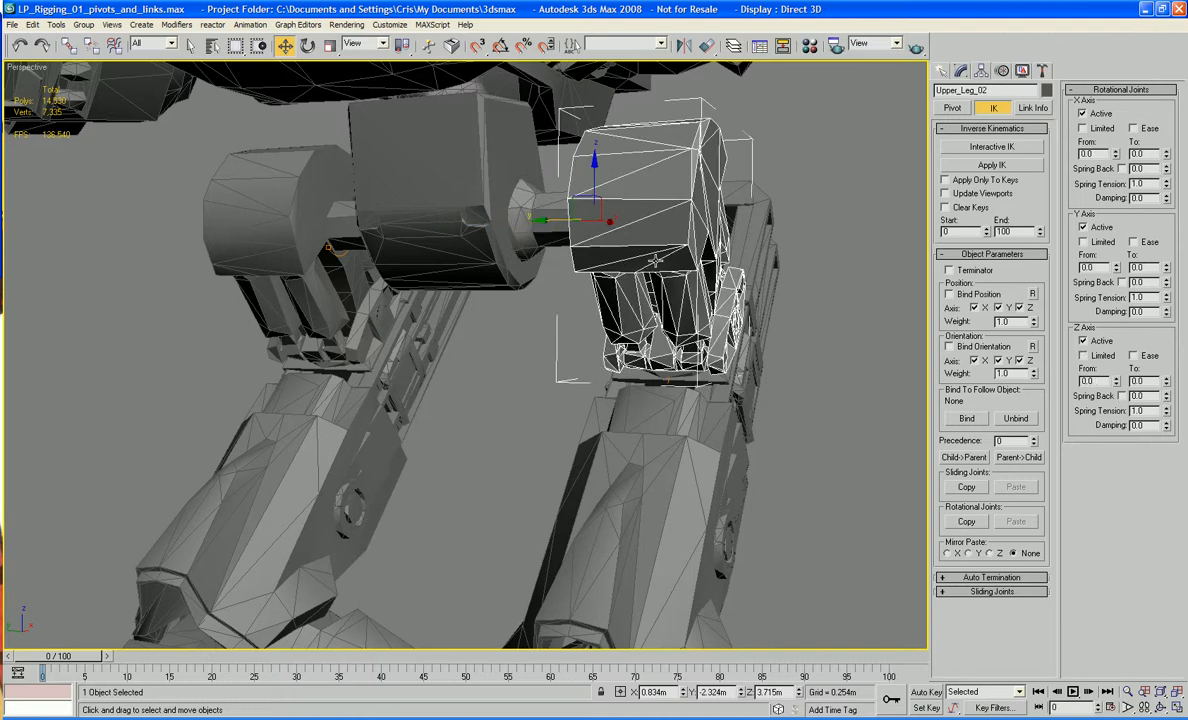
pyautogui.keyDown('alt'); pyautogui.moveTo(655, 261); pyautogui.dragTo(764, 256, button='middle'); pyautogui.keyUp('alt')
pyautogui.click(1083, 115)
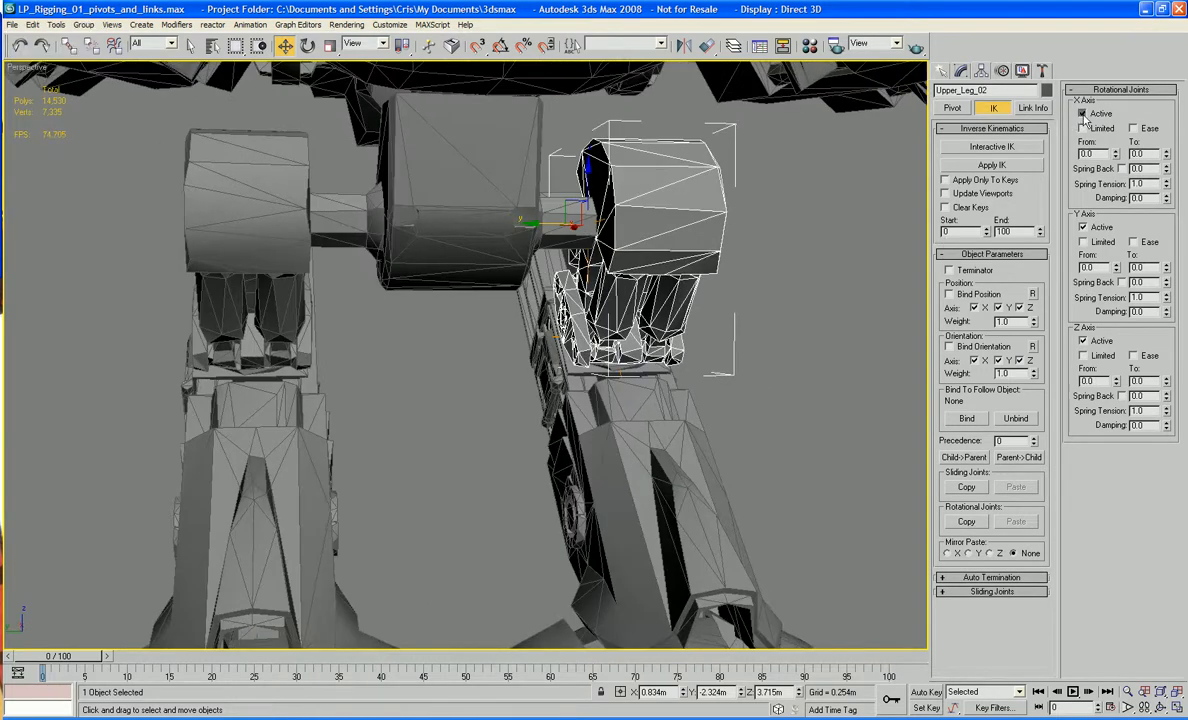
pyautogui.click(1083, 342)
pyautogui.moveTo(1116, 268); pyautogui.dragTo(1119, 661)
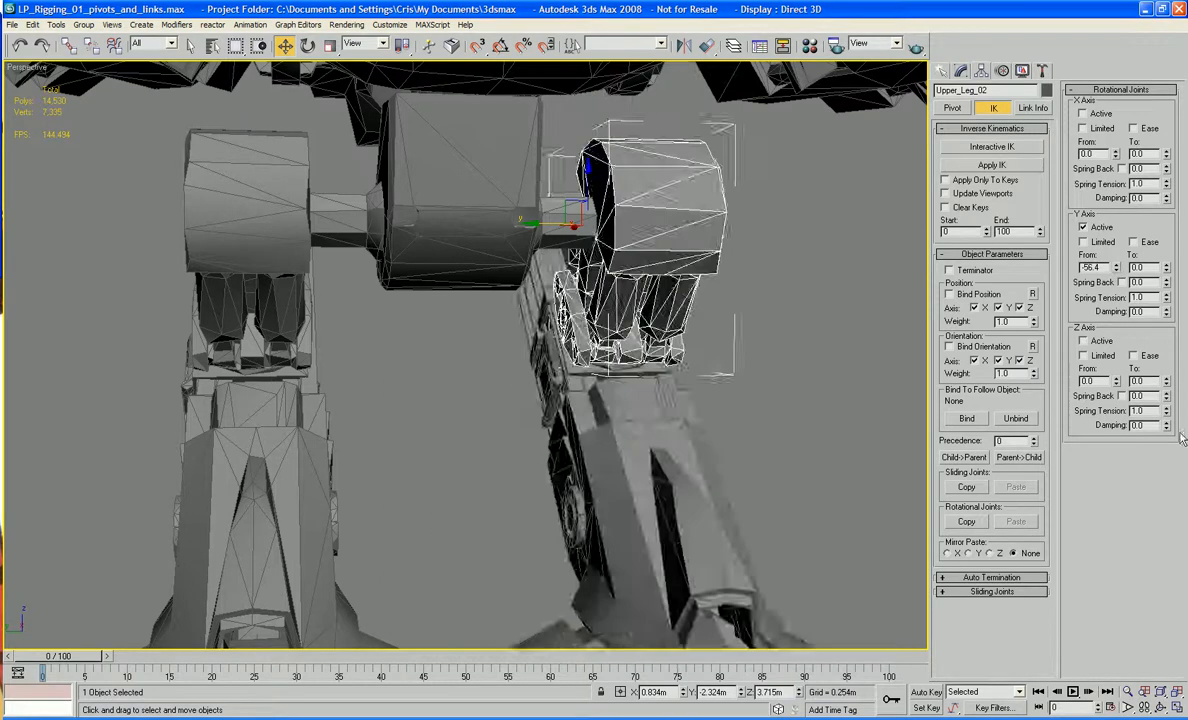
pyautogui.moveTo(1166, 267); pyautogui.dragTo(1160, 671)
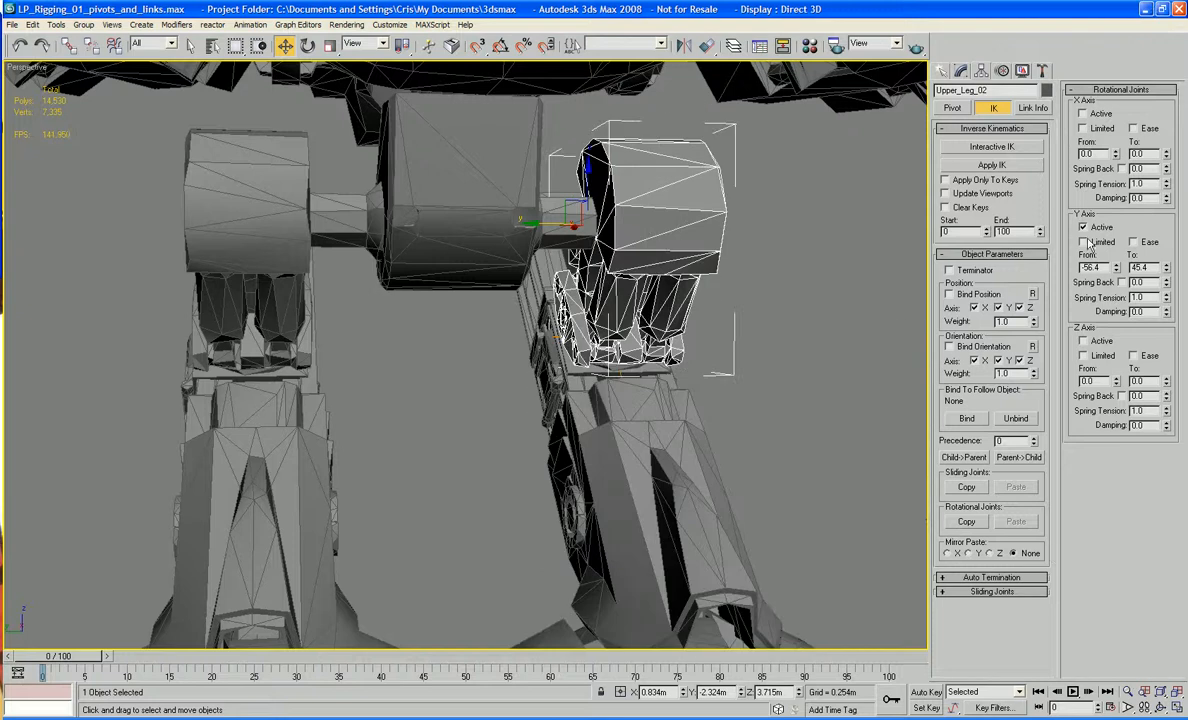
# Step: Deactivate the rotational joints of Object01, the thin part between the upper leg and the knee
pyautogui.keyDown('alt'); pyautogui.moveTo(735, 375); pyautogui.dragTo(706, 348, button='middle'); pyautogui.keyUp('alt')
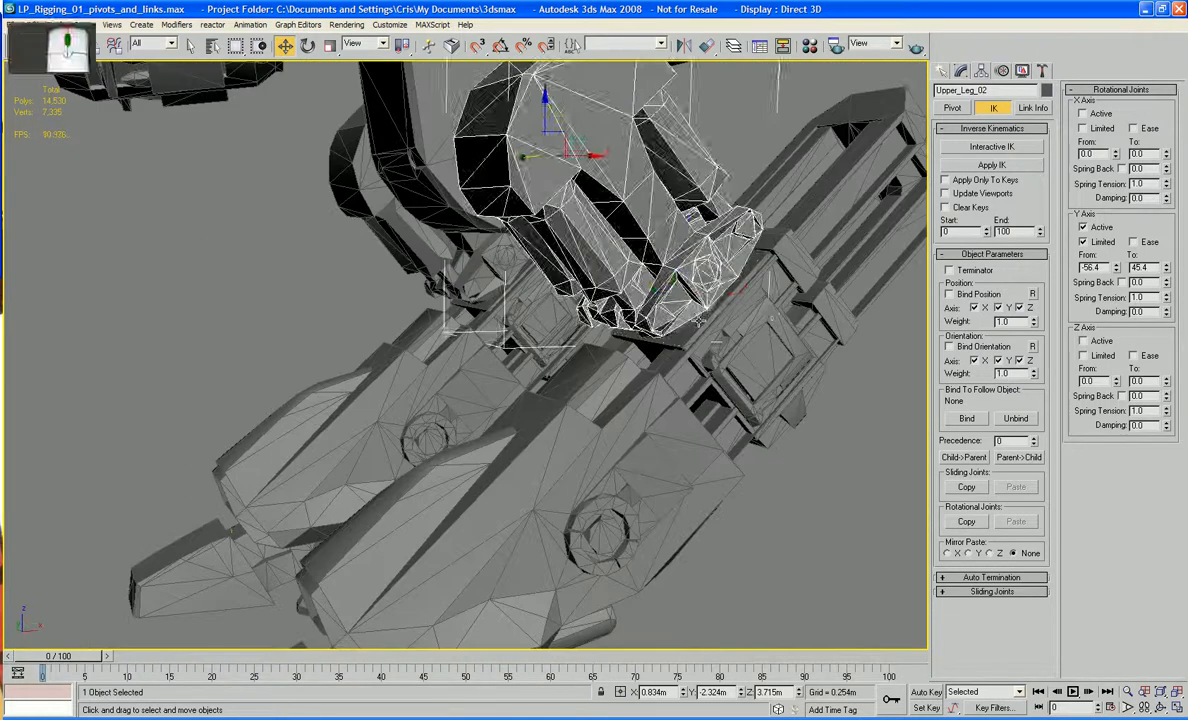
pyautogui.click(706, 340)
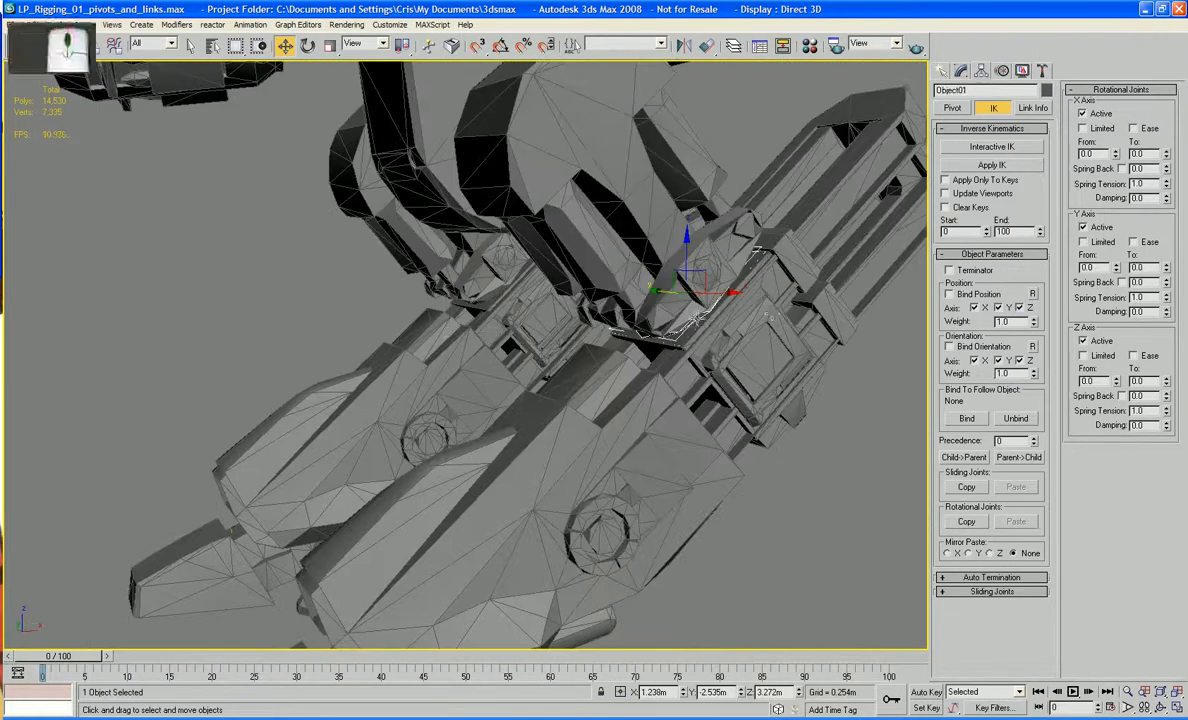
pyautogui.click(1083, 228)
# Step: Test-move Knee_reverse_leg_part01 slightly along the Y axis to check how the leg parts respond
pyautogui.click(765, 298)
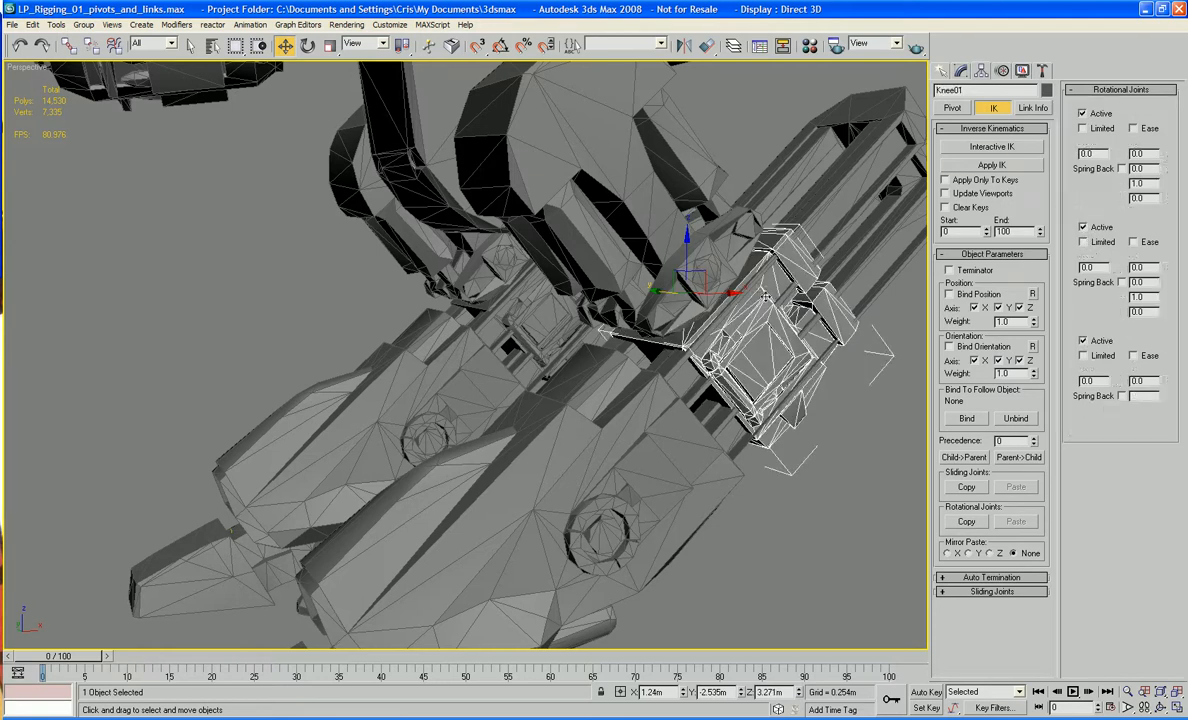
pyautogui.keyDown('alt'); pyautogui.moveTo(762, 320); pyautogui.dragTo(700, 345, button='middle'); pyautogui.keyUp('alt')
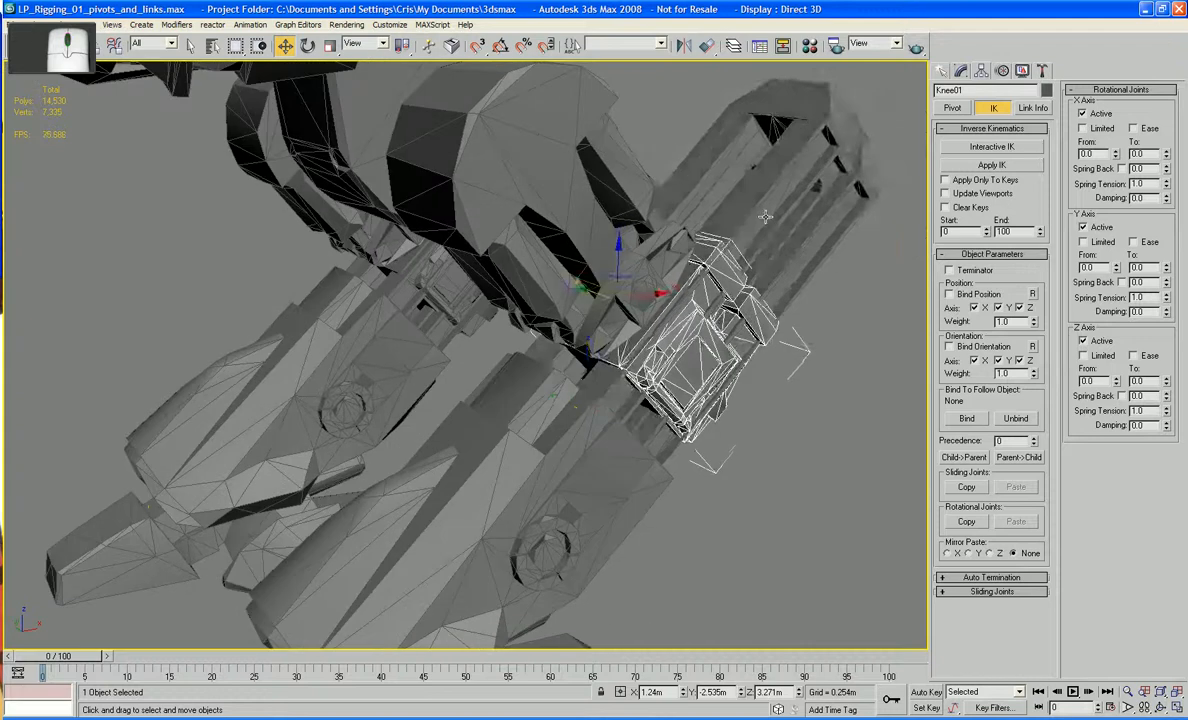
pyautogui.click(562, 403)
pyautogui.moveTo(562, 401); pyautogui.dragTo(559, 401)
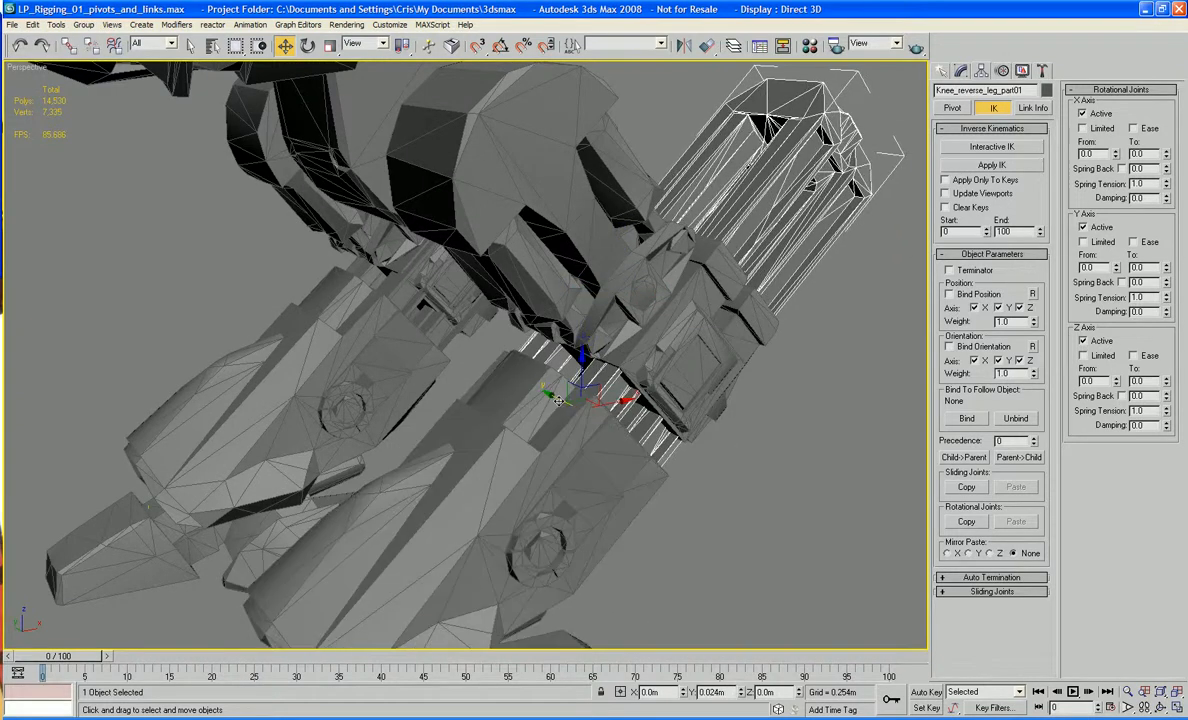
pyautogui.keyDown('alt'); pyautogui.moveTo(558, 400); pyautogui.dragTo(594, 421, button='middle'); pyautogui.keyUp('alt')
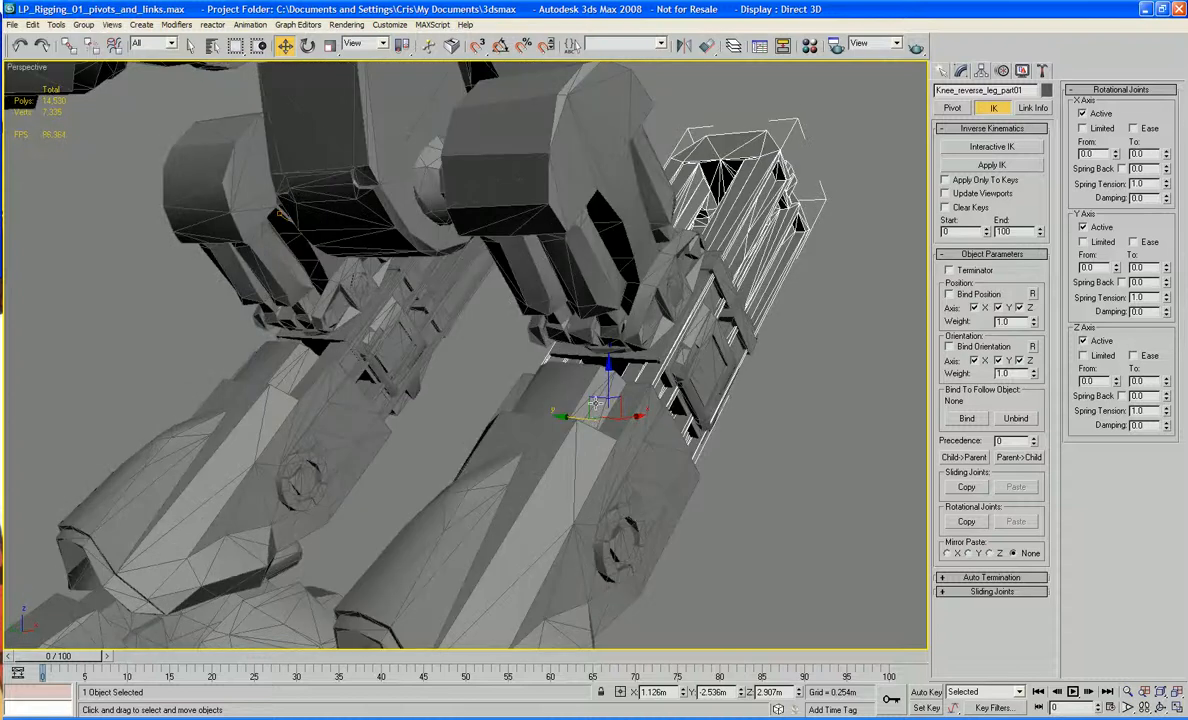
pyautogui.moveTo(594, 418); pyautogui.dragTo(588, 409)
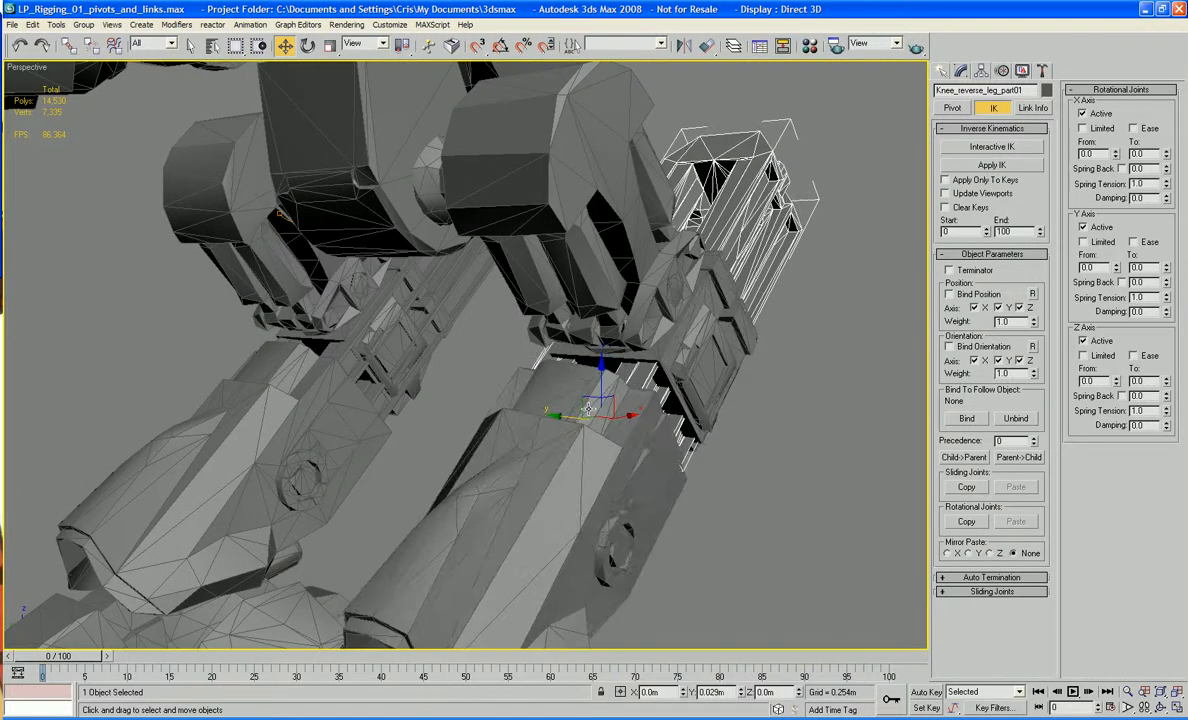
pyautogui.keyDown('alt'); pyautogui.moveTo(588, 409); pyautogui.dragTo(663, 468, button='middle'); pyautogui.keyUp('alt')
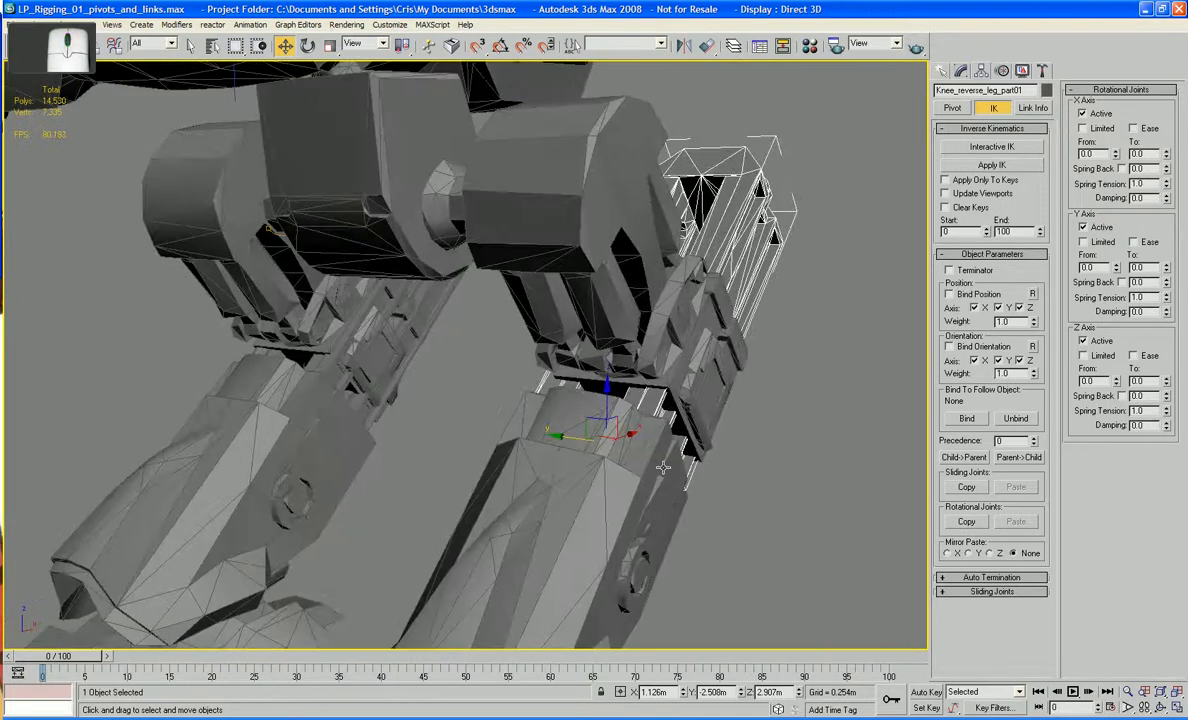
# Step: Deactivate the X, Y and Z rotational joints of Knee_reverse_leg_part01
pyautogui.click(1082, 113)
pyautogui.click(1082, 227)
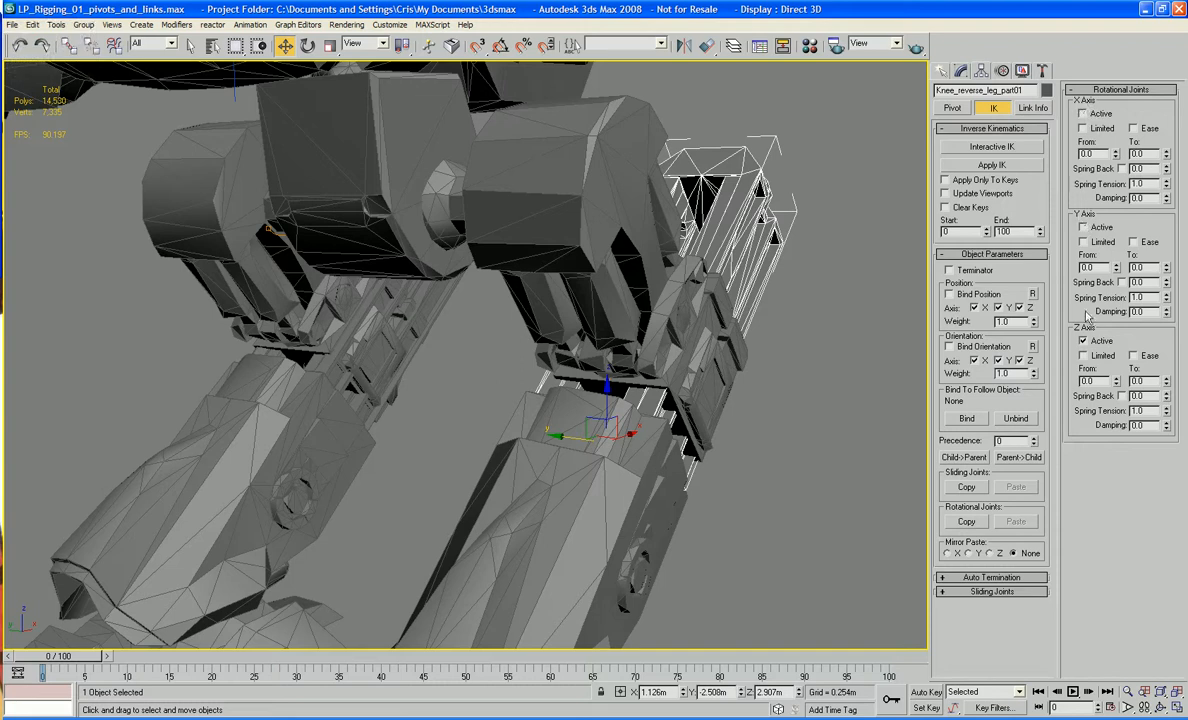
pyautogui.click(1083, 341)
# Step: Deactivate the X and Z rotational joints of Knee01 and set its Y rotation range from -20.9 to 40.5
pyautogui.click(638, 341)
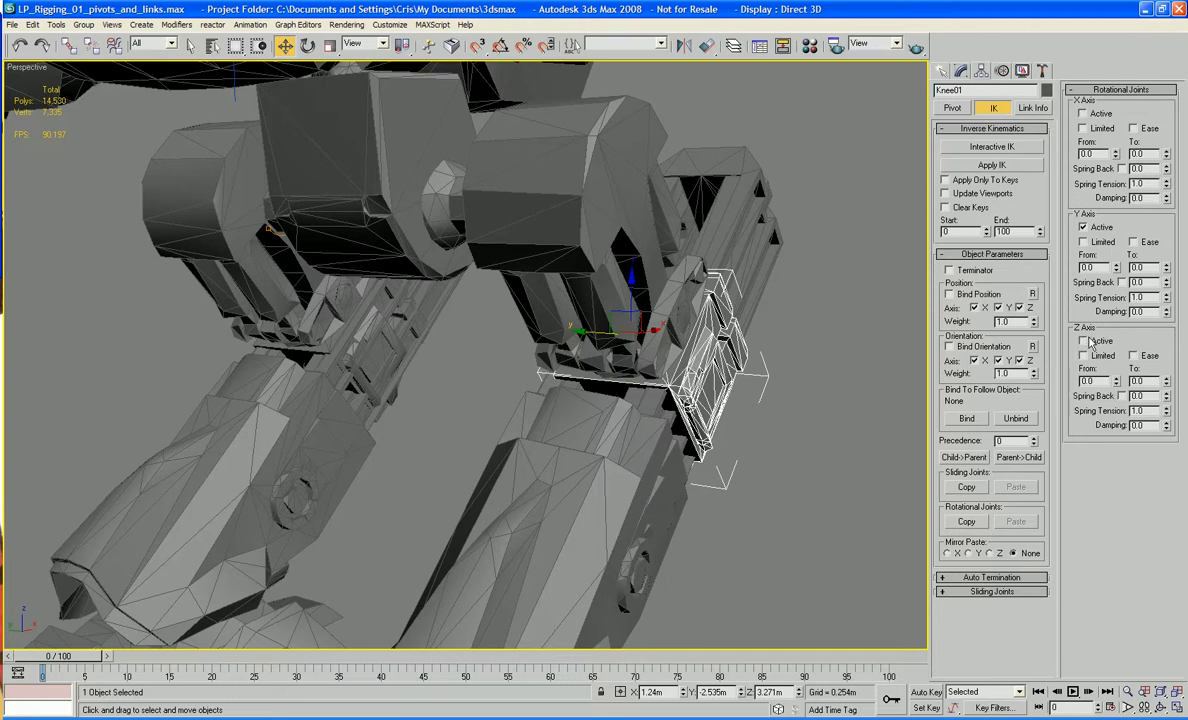
pyautogui.moveTo(1114, 267); pyautogui.dragTo(1120, 415)
pyautogui.moveTo(1166, 267); pyautogui.dragTo(1153, 0)
# Step: Deactivate the X, Y and Z rotational joints of Lower_Leg_02
pyautogui.keyDown('alt'); pyautogui.moveTo(700, 590); pyautogui.dragTo(622, 342, button='middle'); pyautogui.keyUp('alt')
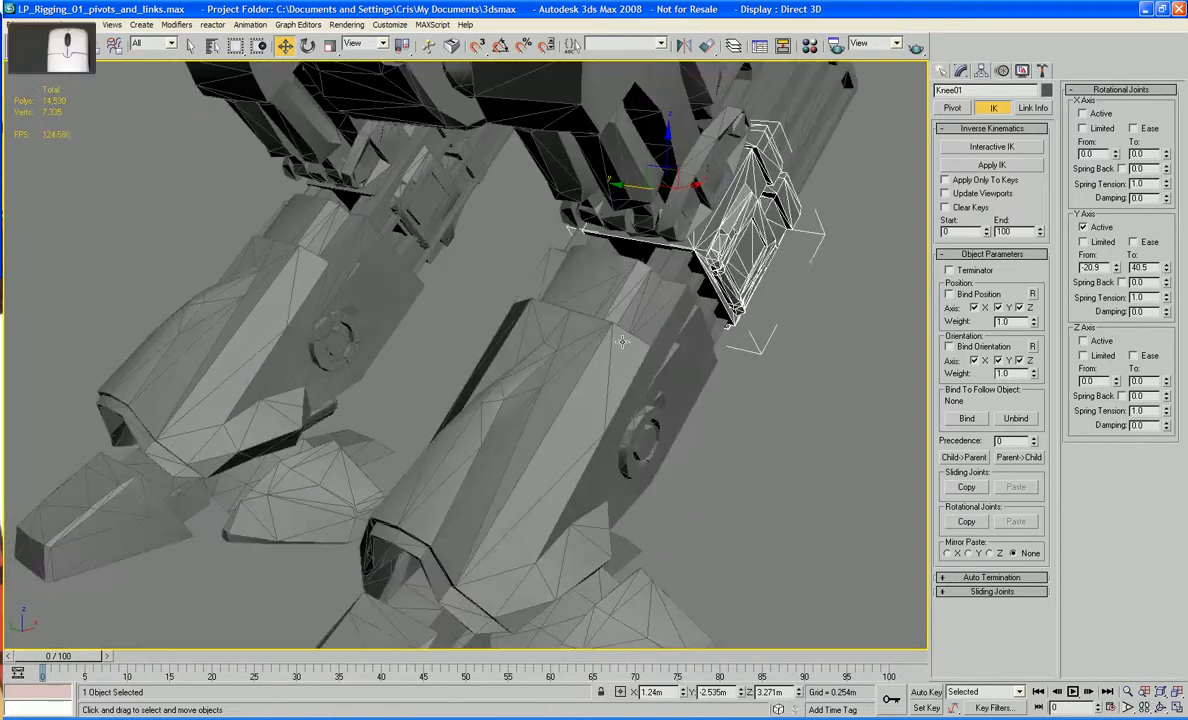
pyautogui.click(622, 342)
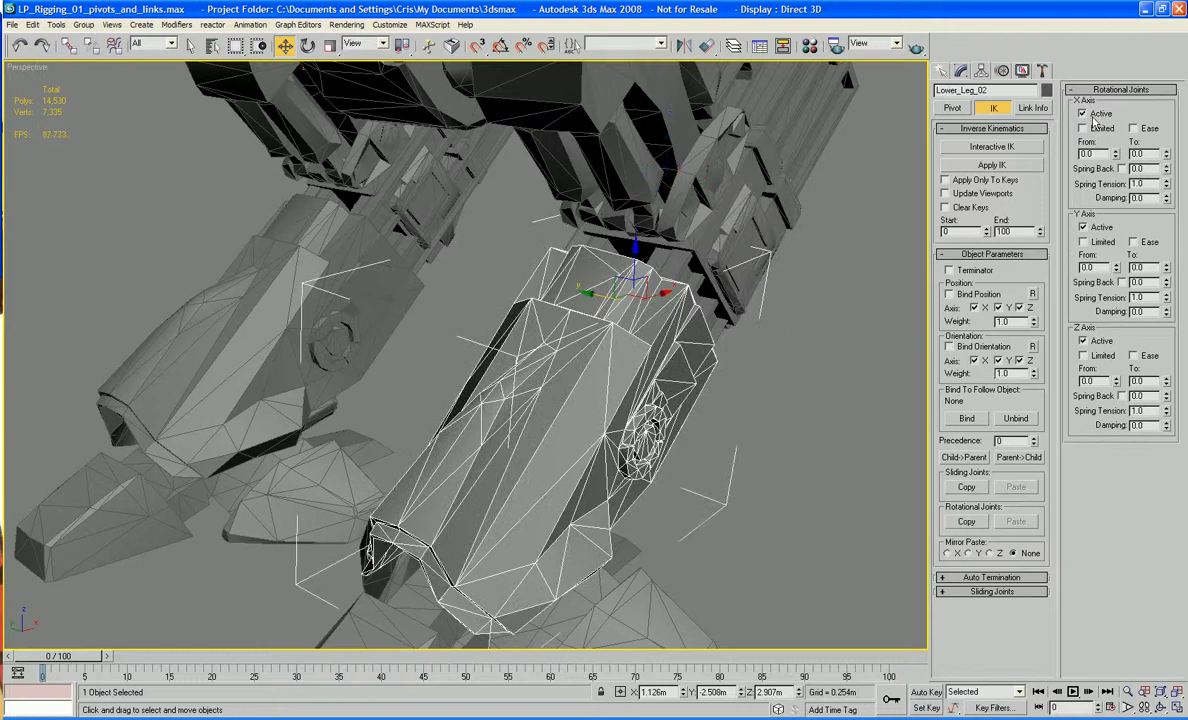
pyautogui.click(1096, 229)
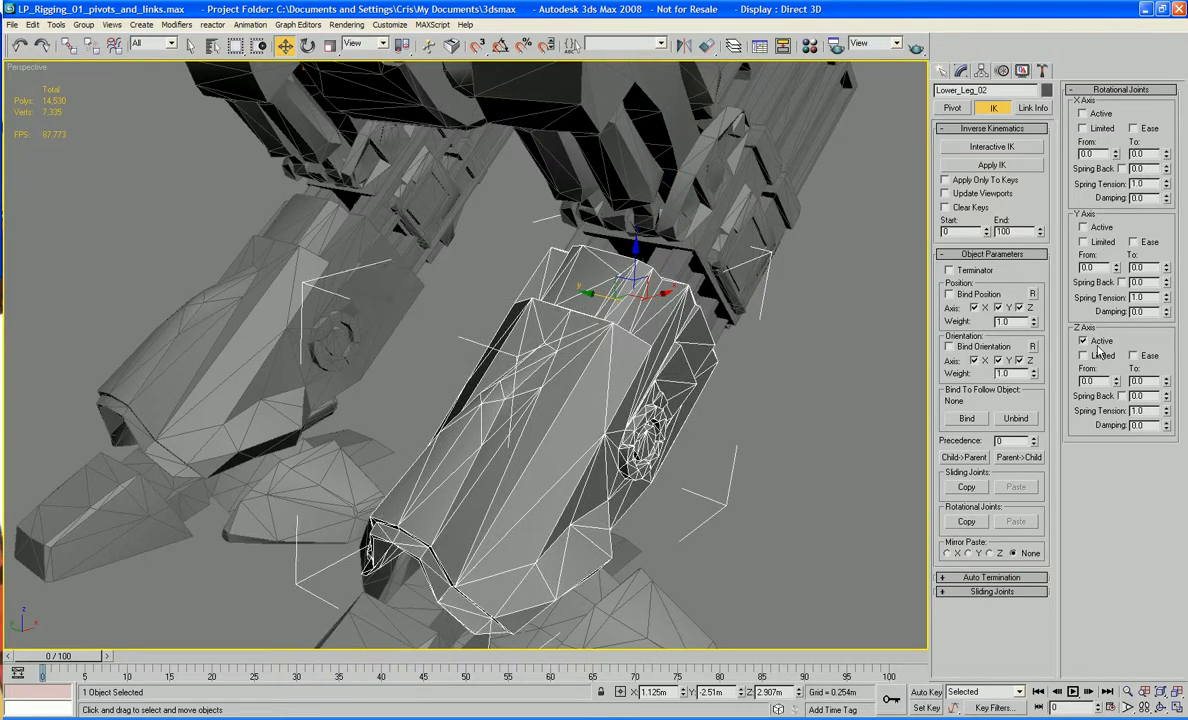
pyautogui.click(1098, 345)
# Step: Set the Z-axis sliding joint range of Knee_reverse_leg_part01 from 0.52 m to 2.029 m
pyautogui.keyDown('alt'); pyautogui.moveTo(709, 346); pyautogui.dragTo(780, 300, button='middle'); pyautogui.keyUp('alt')
pyautogui.click(818, 232)
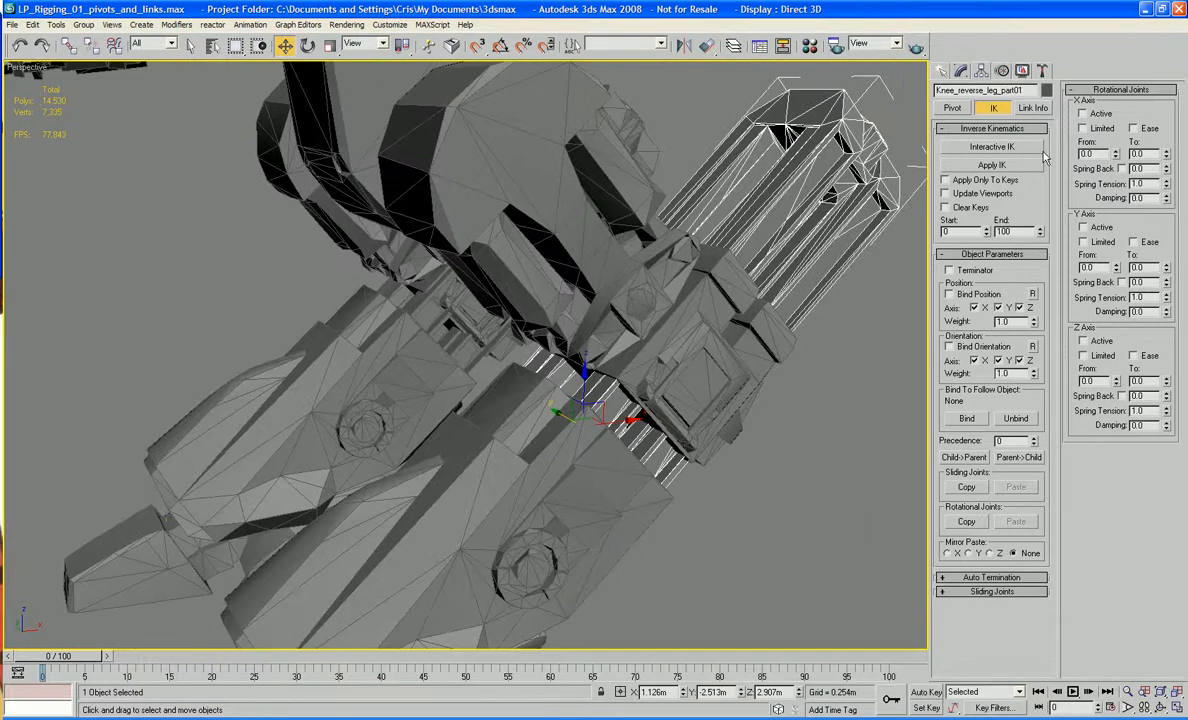
pyautogui.click(941, 592)
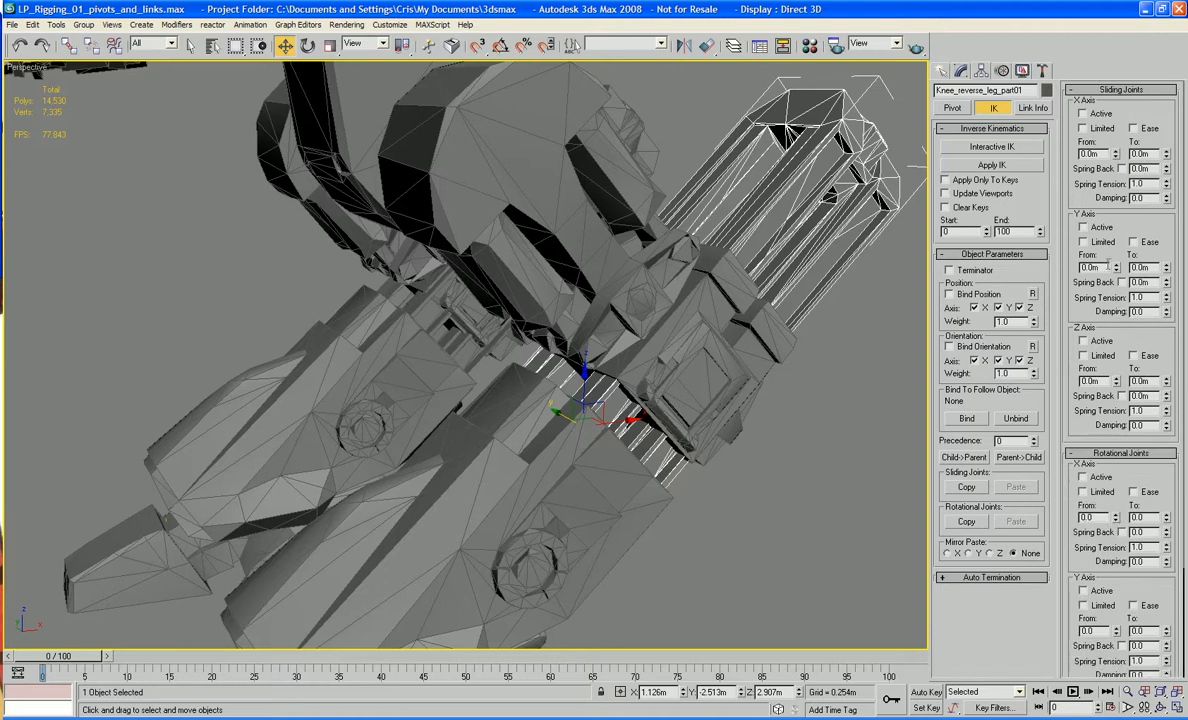
pyautogui.moveTo(1117, 382); pyautogui.dragTo(1185, 405)
pyautogui.moveTo(1167, 382); pyautogui.dragTo(838, 705)
# Step: Match the other leg's Z sliding spring on Knee_reverse_leg_part01: enable Spring Back at 0.1 m with Spring Tension 0.25
pyautogui.click(446, 325)
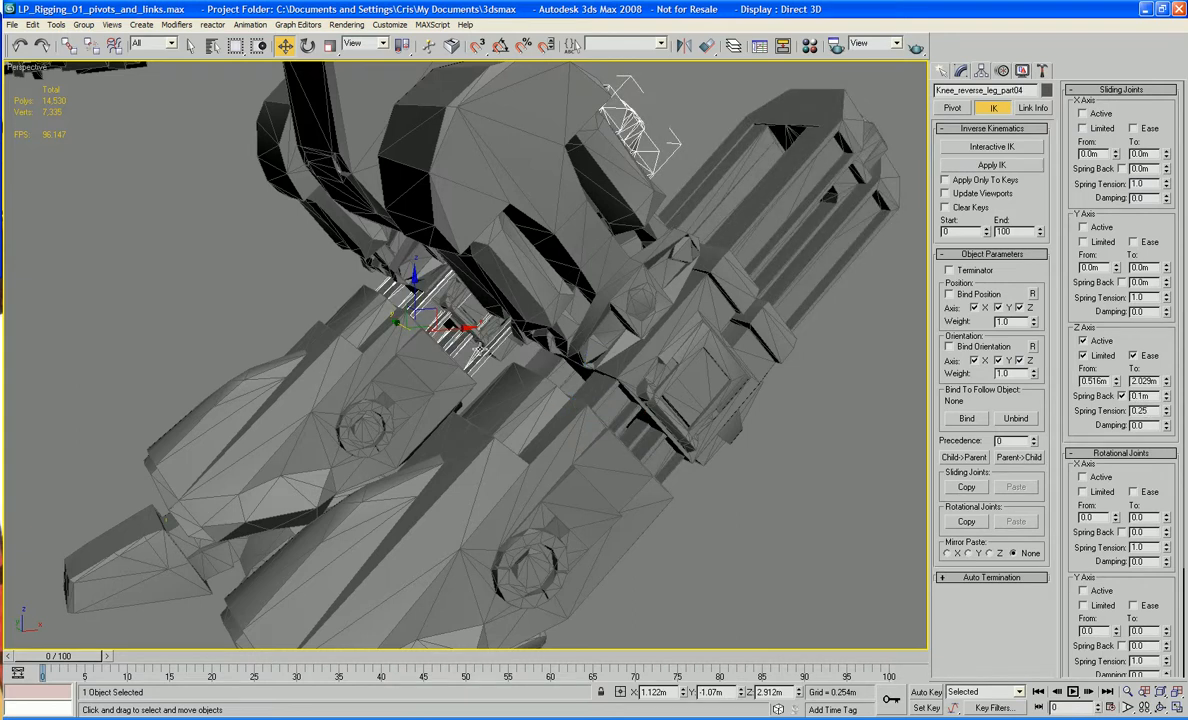
pyautogui.click(765, 250)
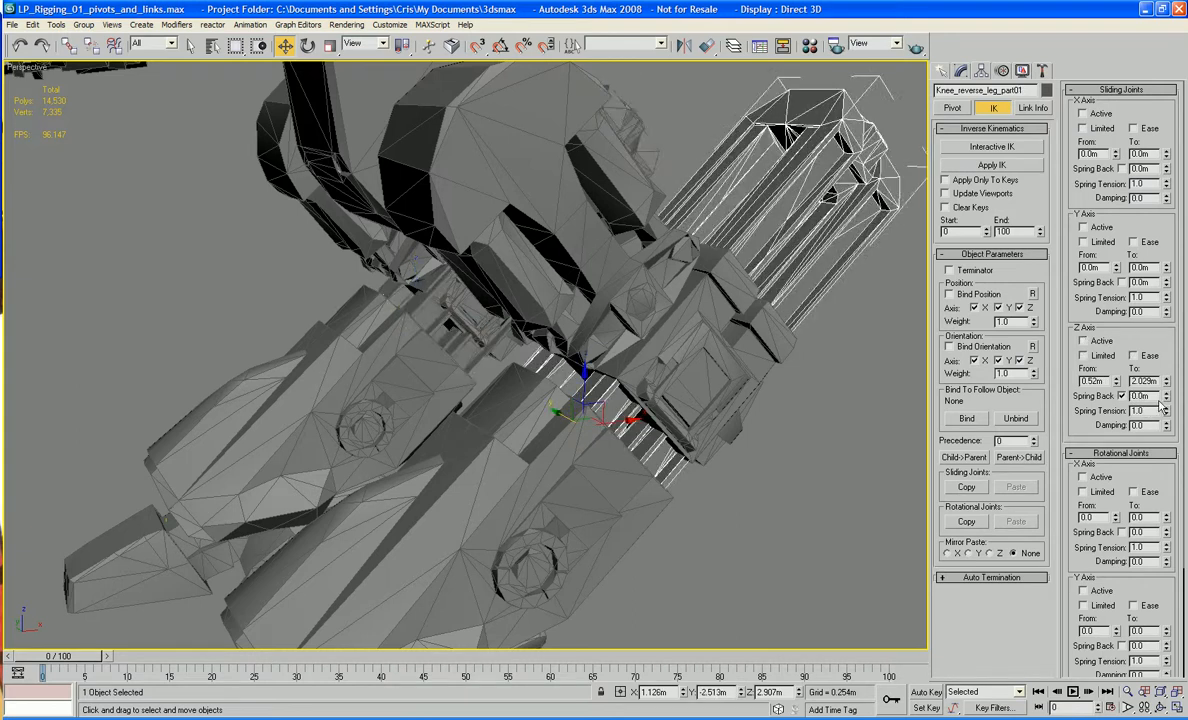
pyautogui.write('0.1')
pyautogui.press('Tab')
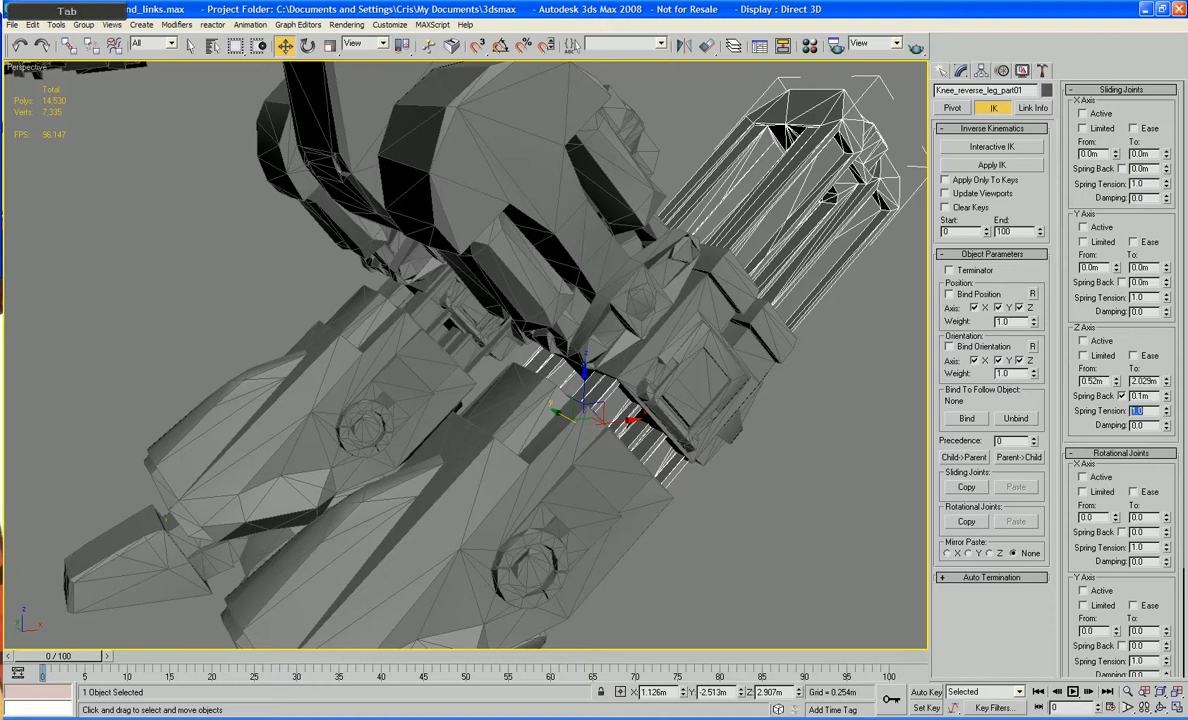
pyautogui.write('0.25')
pyautogui.press('Tab')
# Step: Stop the same leg's side toes from inheriting X rotation and its front and rear toes from inheriting Y rotation
pyautogui.keyDown('alt'); pyautogui.moveTo(726, 408); pyautogui.dragTo(628, 424, button='middle'); pyautogui.keyUp('alt')
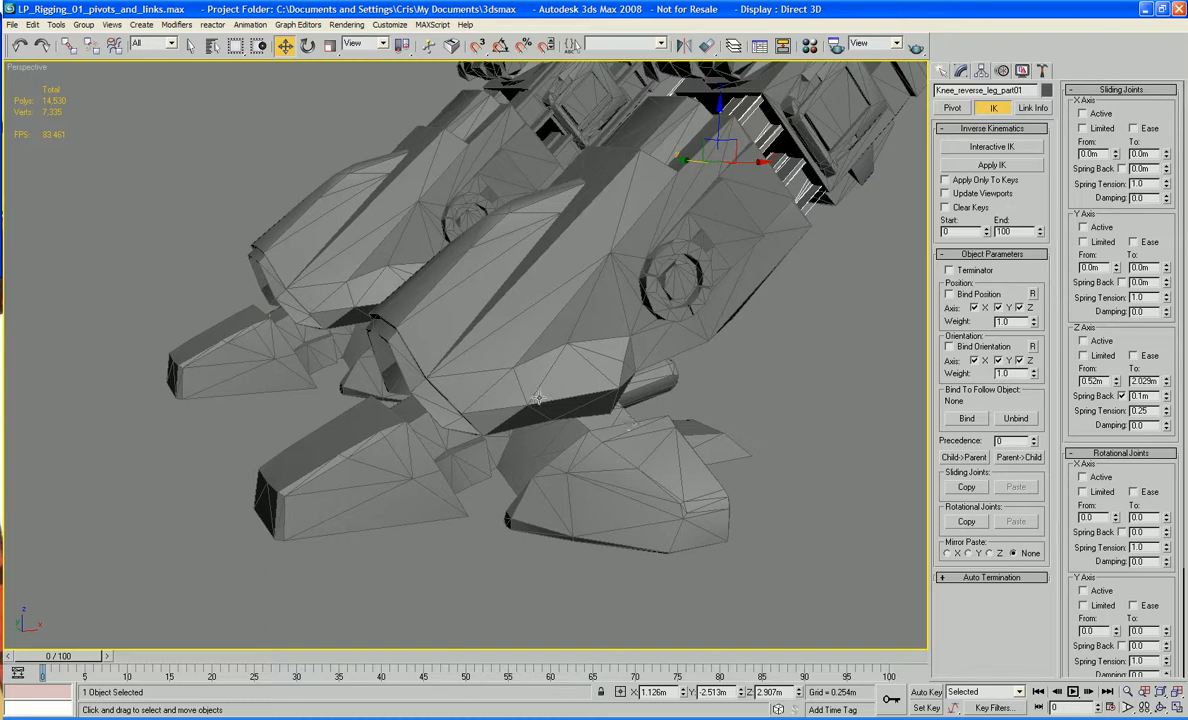
pyautogui.keyDown('alt'); pyautogui.moveTo(534, 453); pyautogui.dragTo(515, 375, button='middle'); pyautogui.keyUp('alt')
pyautogui.click(568, 420)
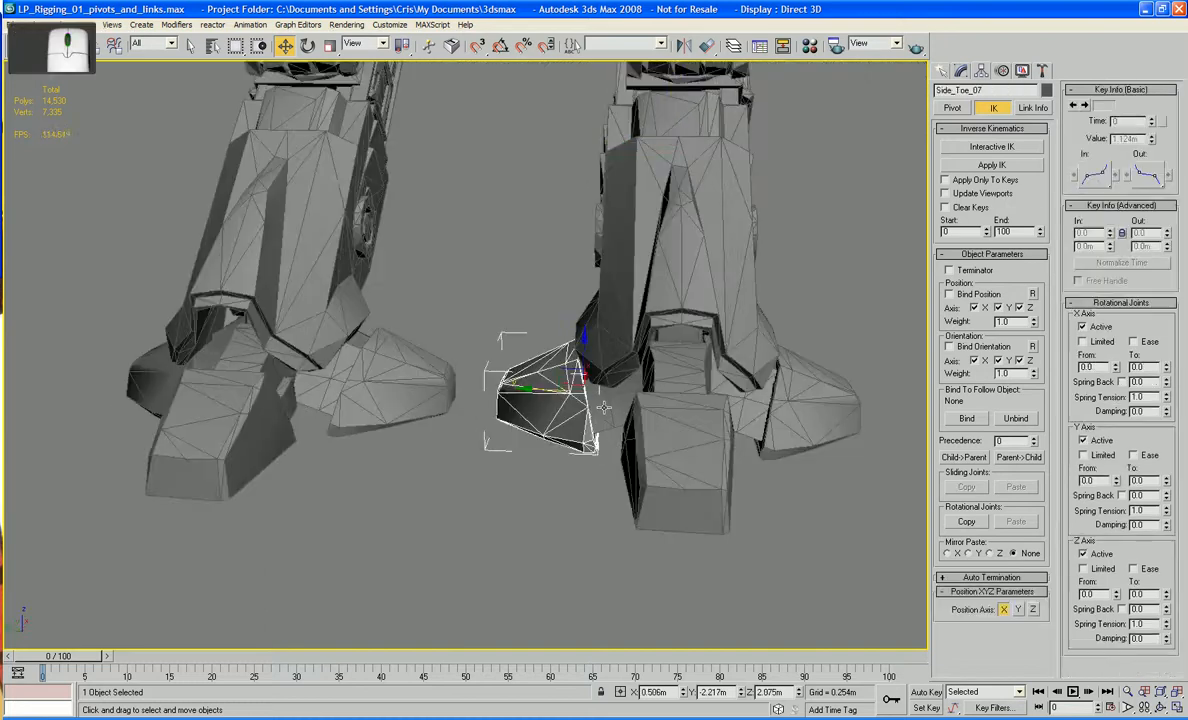
pyautogui.click(1034, 108)
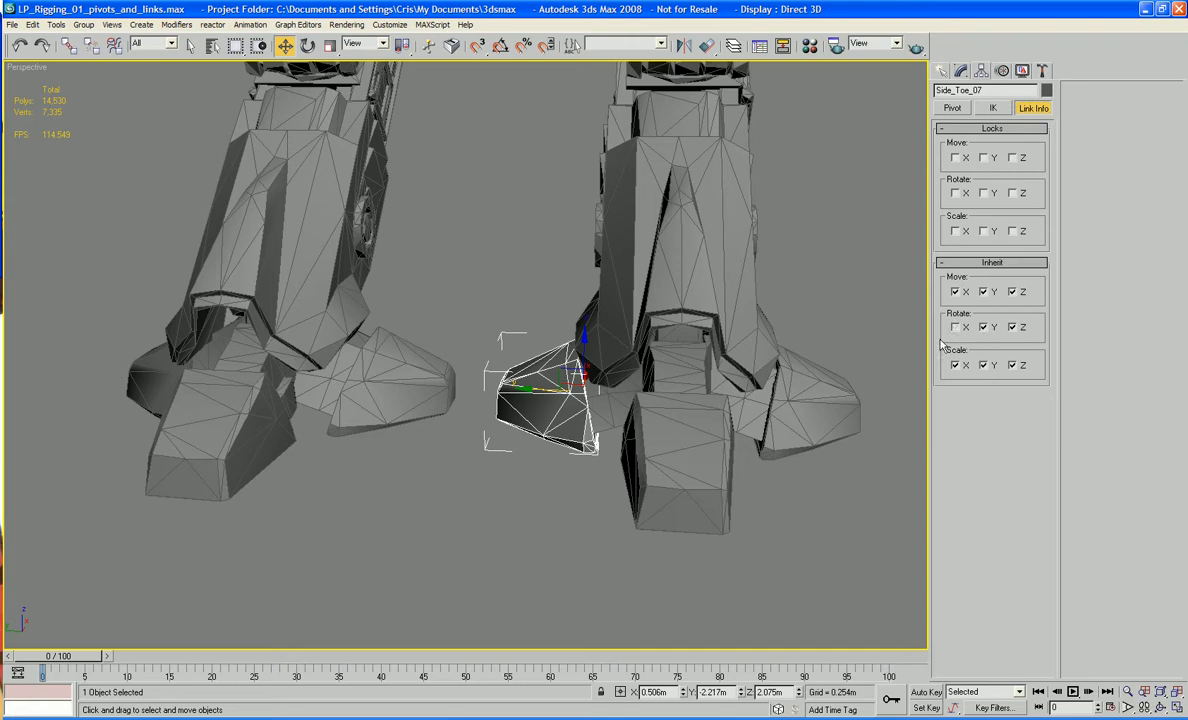
pyautogui.click(815, 424)
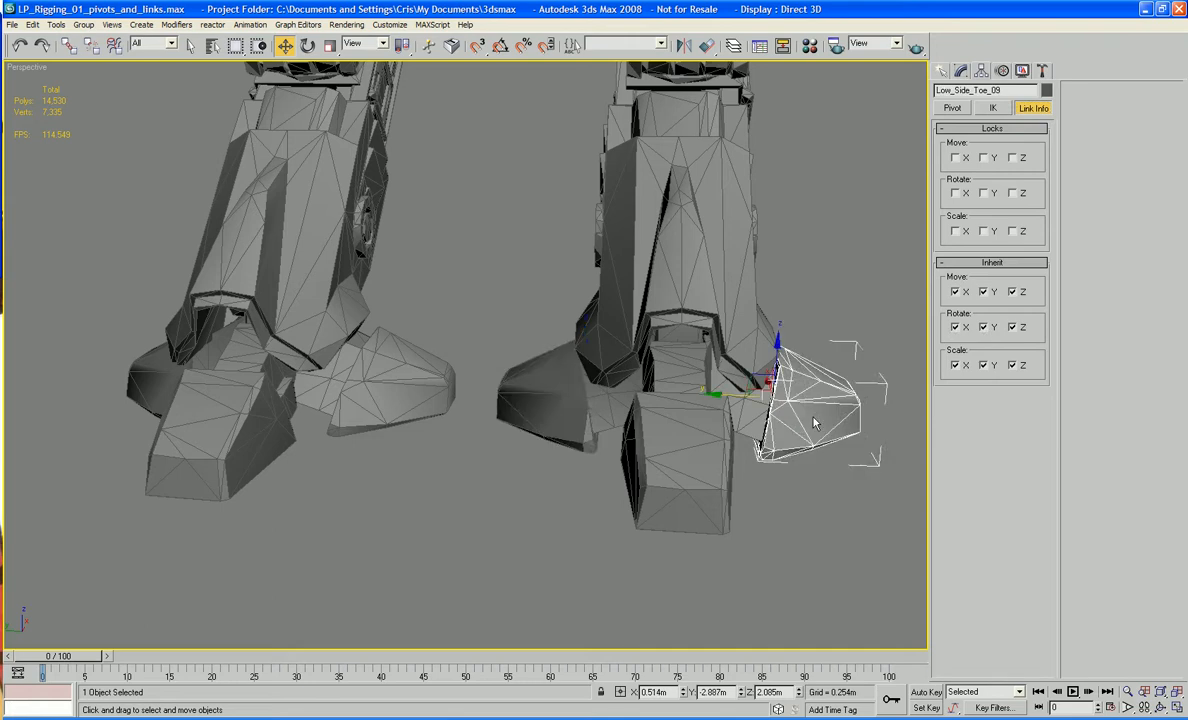
pyautogui.click(741, 457)
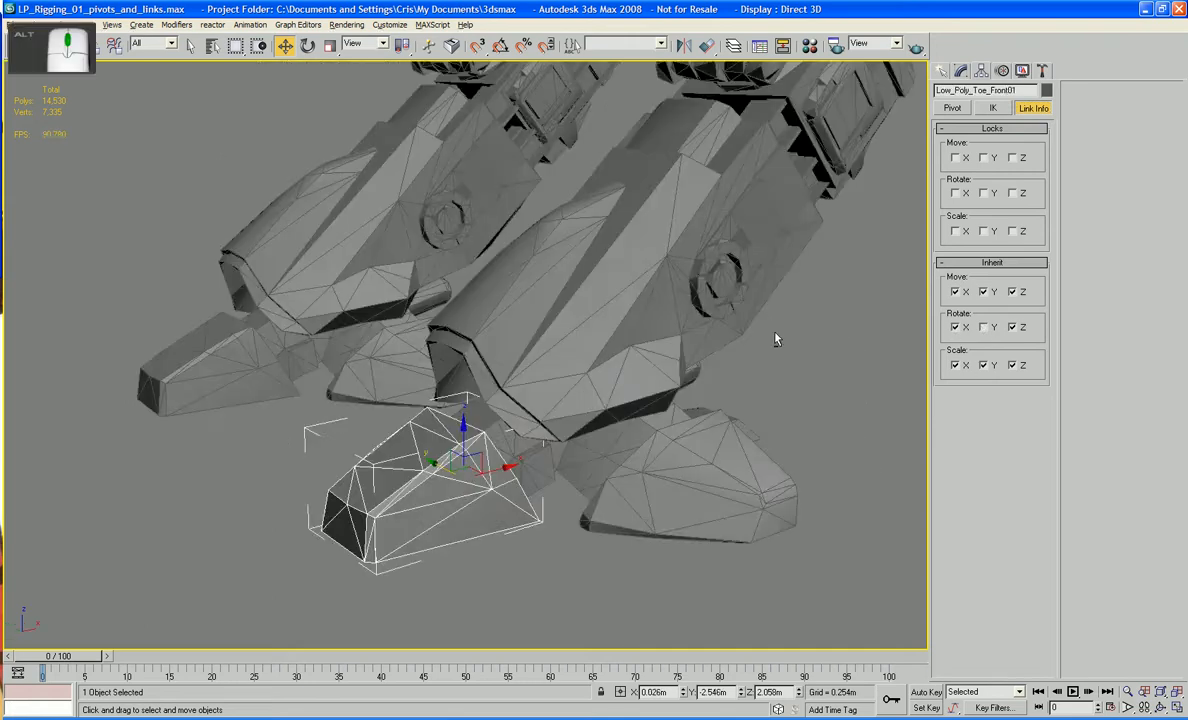
pyautogui.click(690, 400)
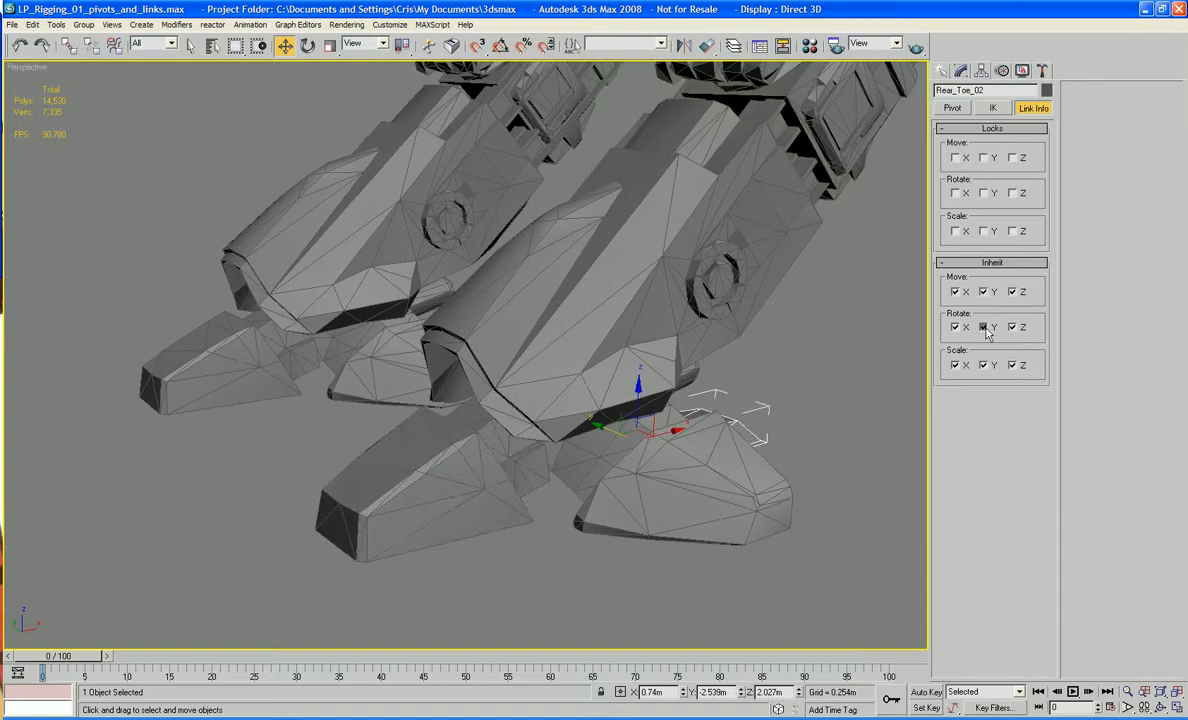
# Step: Test-move Foot_02 upward to check the leg's IK response, and undo the move
pyautogui.click(522, 440)
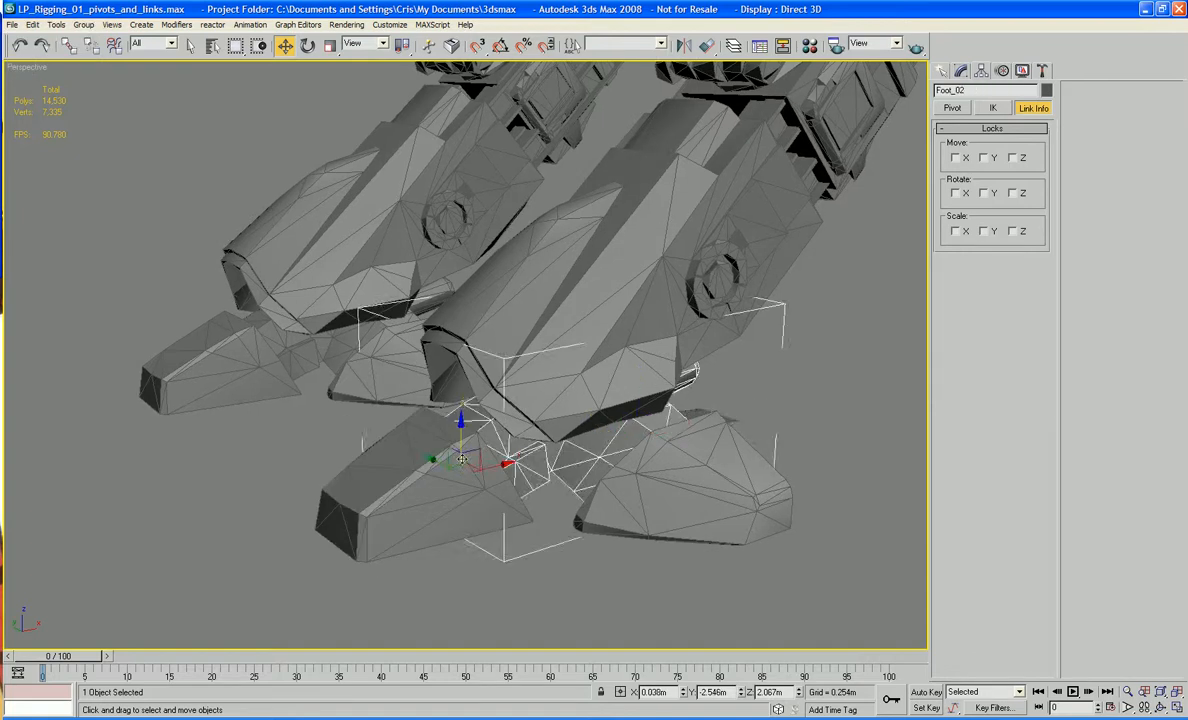
pyautogui.moveTo(474, 453); pyautogui.dragTo(455, 325)
pyautogui.hotkey('ctrl', 'z')
pyautogui.moveTo(559, 326); pyautogui.dragTo(506, 432, button='middle')
pyautogui.scroll(-5, 540, 345)
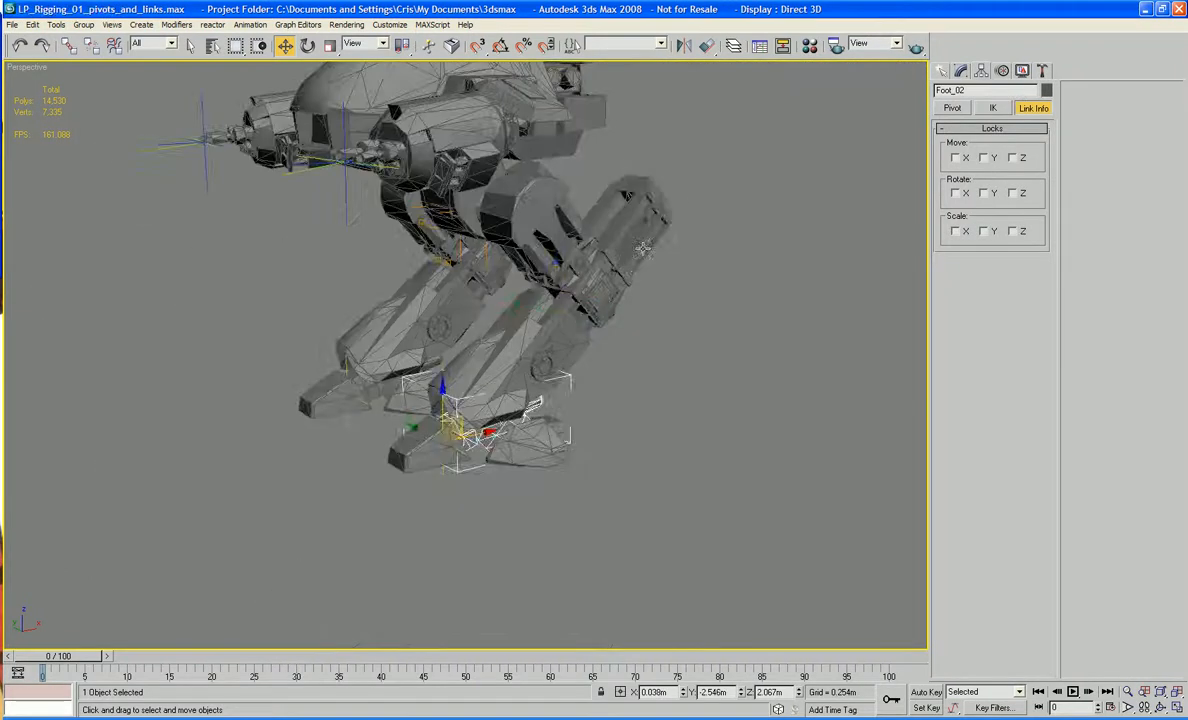
# Step: Activate the Z-axis sliding joint of Knee_reverse_leg_part01 with Limited and Ease enabled
pyautogui.click(599, 232)
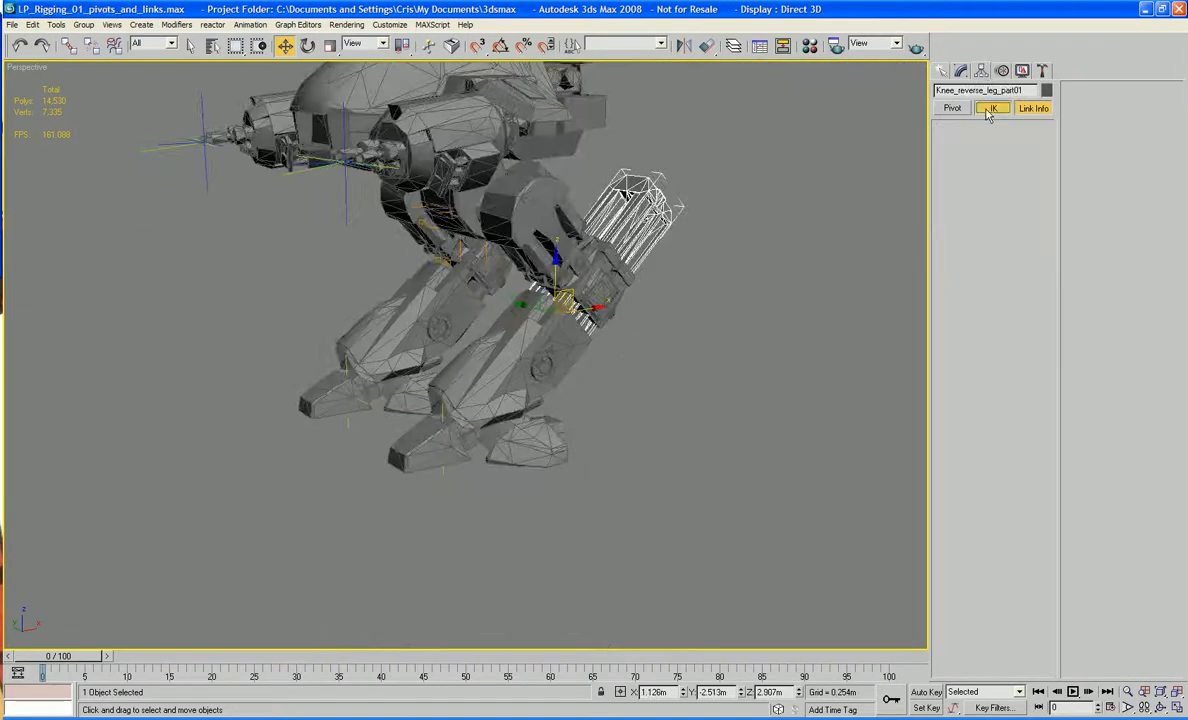
pyautogui.click(992, 108)
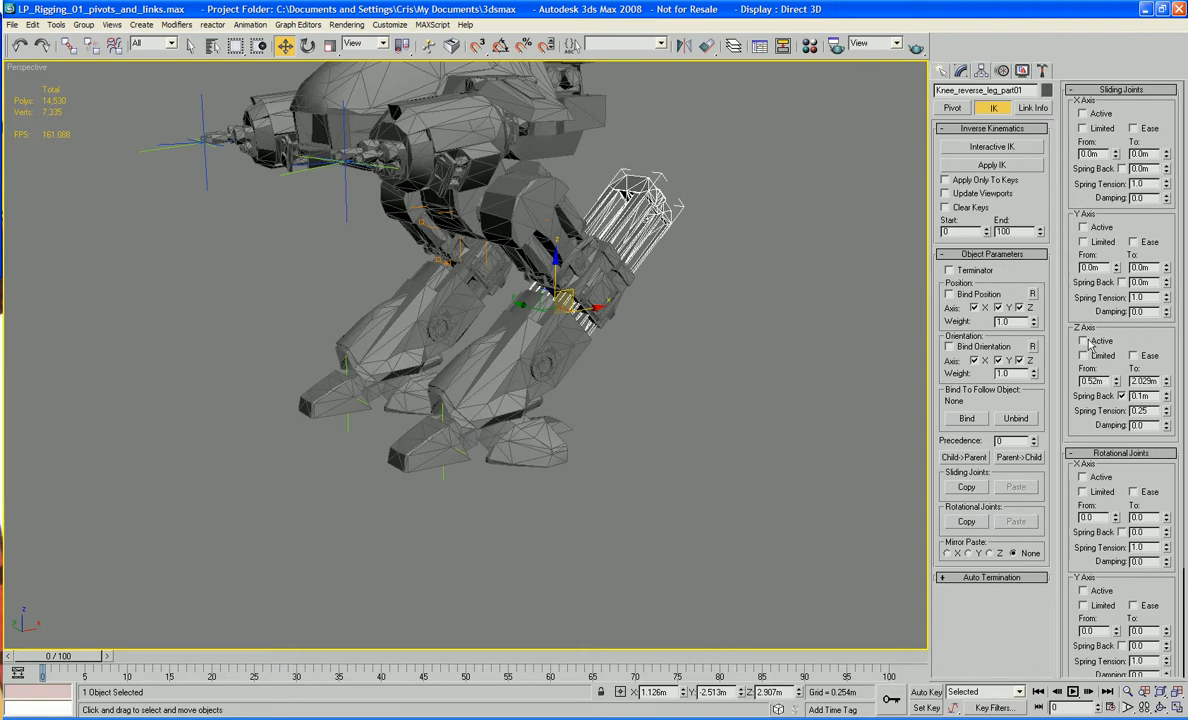
# Step: Test-move Foot_02 forward and back to check the reverse knee's sliding response, undoing each move
pyautogui.click(469, 437)
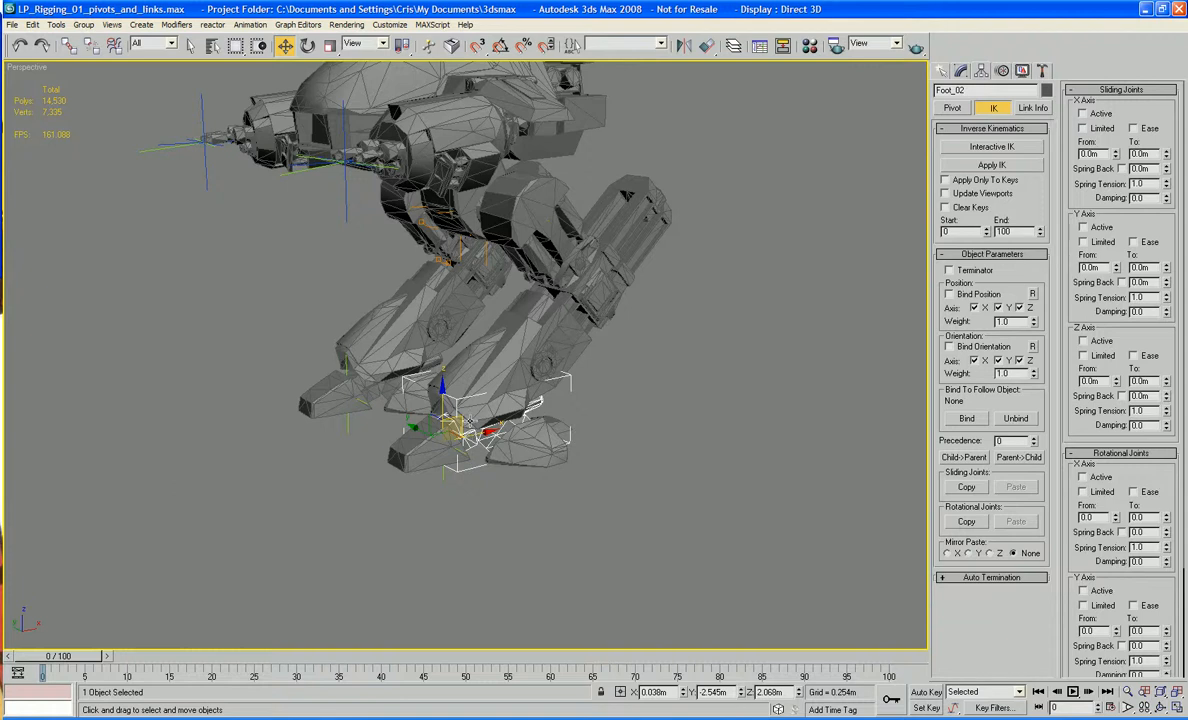
pyautogui.moveTo(457, 425); pyautogui.dragTo(230, 362)
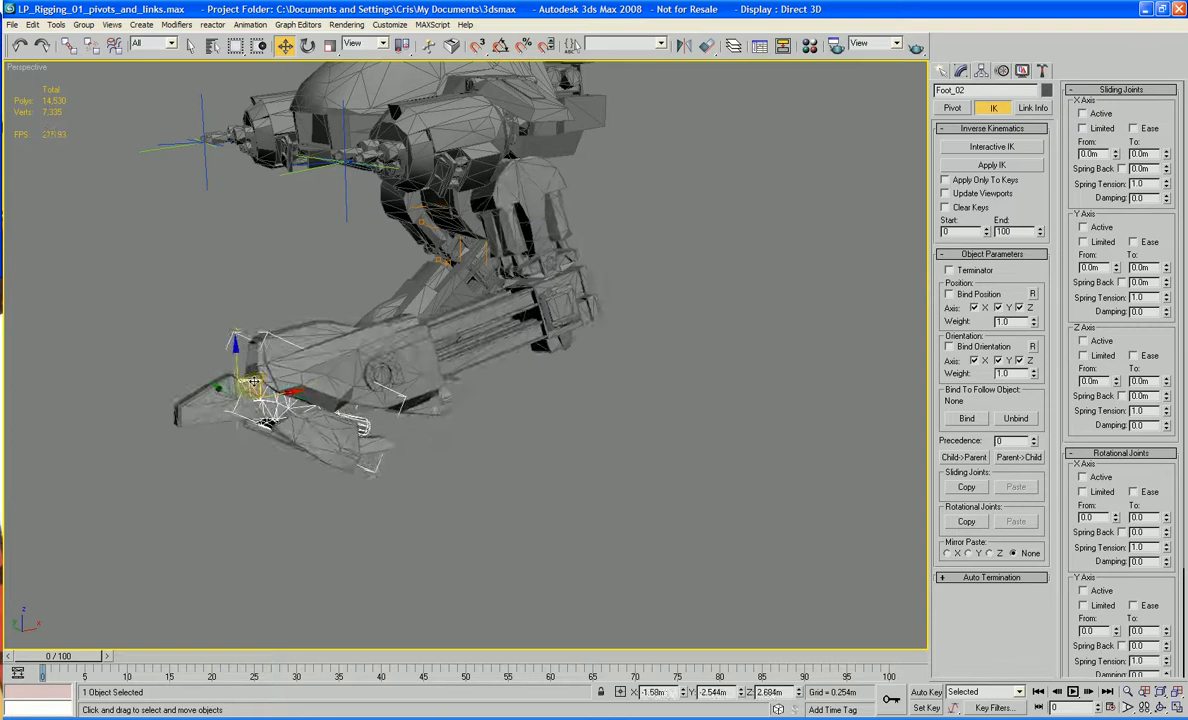
pyautogui.hotkey('ctrl', 'z')
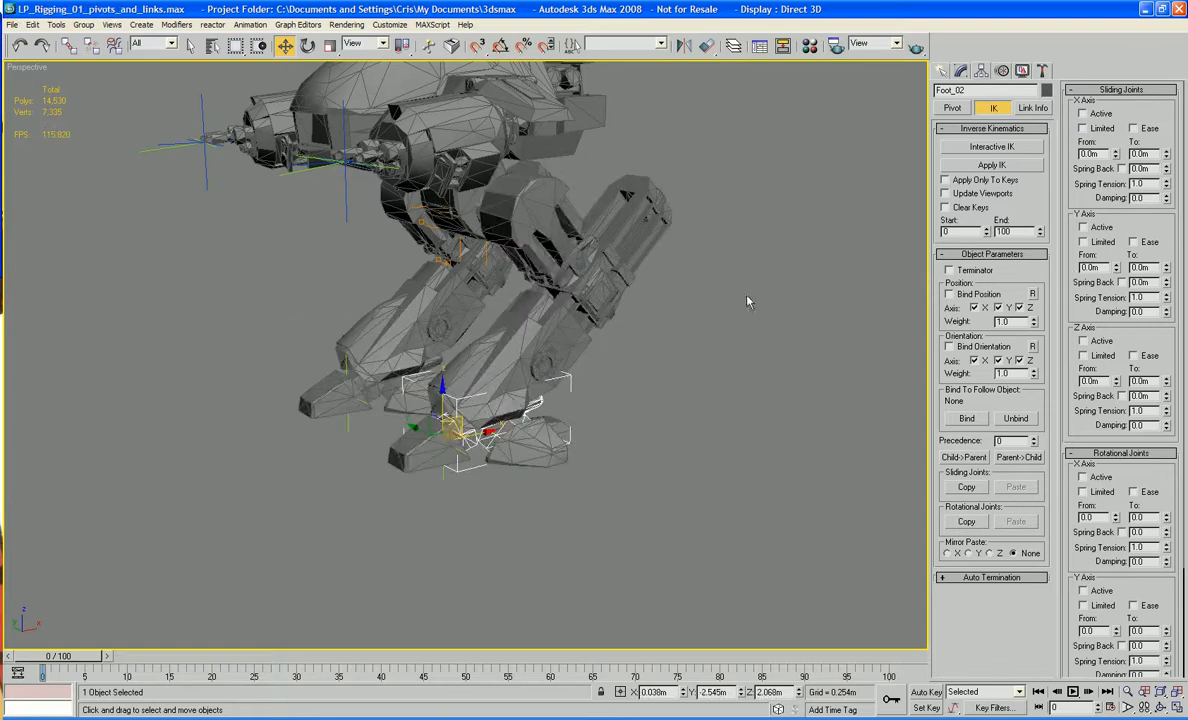
pyautogui.click(666, 229)
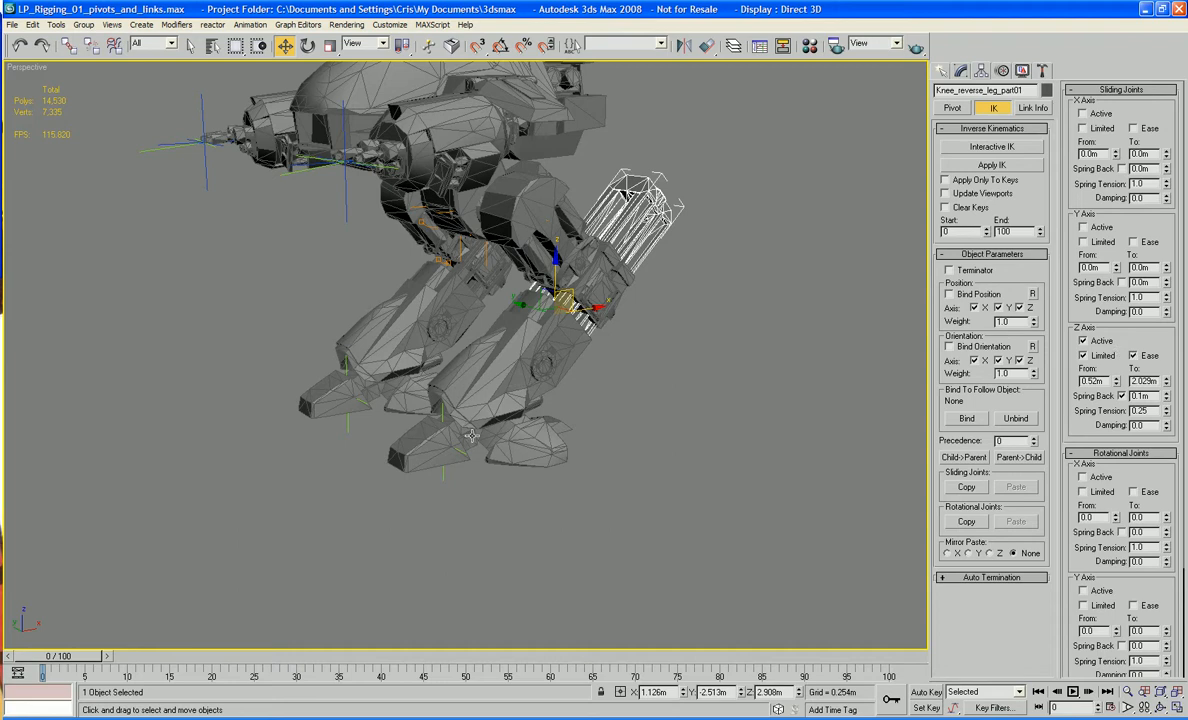
pyautogui.click(425, 398)
pyautogui.moveTo(425, 398); pyautogui.dragTo(470, 414)
pyautogui.hotkey('ctrl', 'z')
# Step: Turn off X, Y and Z rotation inheritance for H_Torso
pyautogui.keyDown('alt'); pyautogui.moveTo(255, 469); pyautogui.dragTo(293, 501, button='middle'); pyautogui.keyUp('alt')
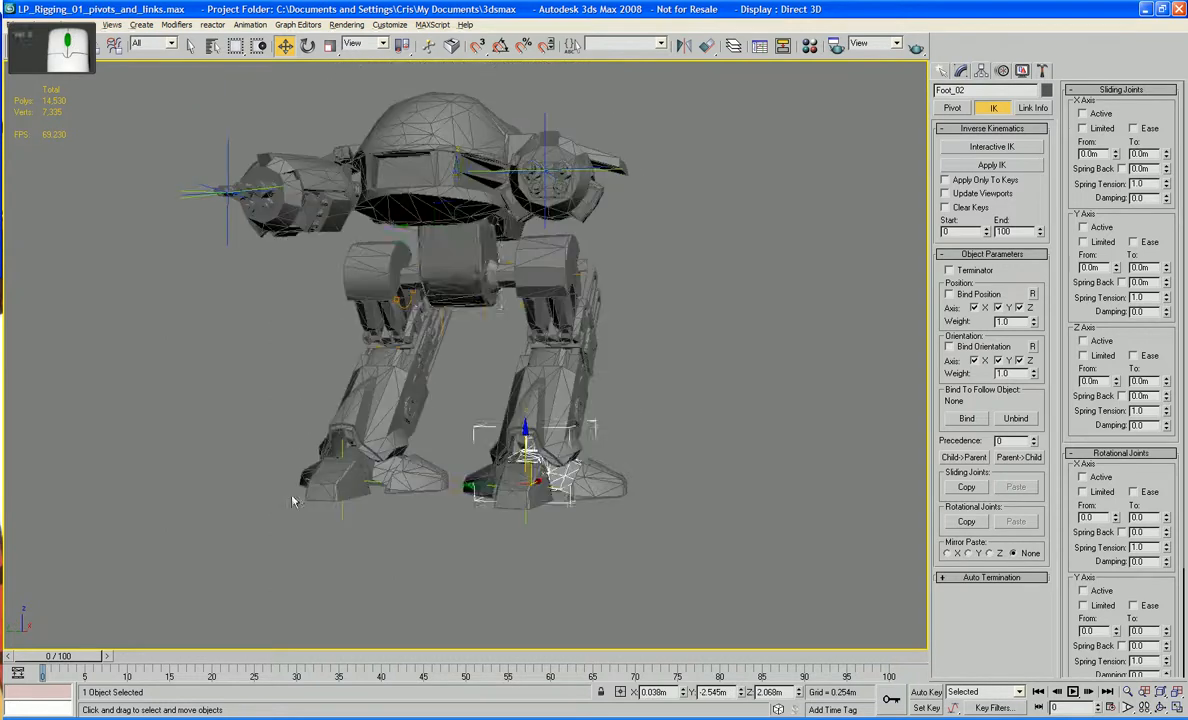
pyautogui.click(450, 266)
pyautogui.keyDown('alt'); pyautogui.moveTo(452, 250); pyautogui.dragTo(484, 252, button='middle'); pyautogui.keyUp('alt')
pyautogui.click(486, 272)
pyautogui.keyDown('alt'); pyautogui.moveTo(768, 245); pyautogui.dragTo(753, 224, button='middle'); pyautogui.keyUp('alt')
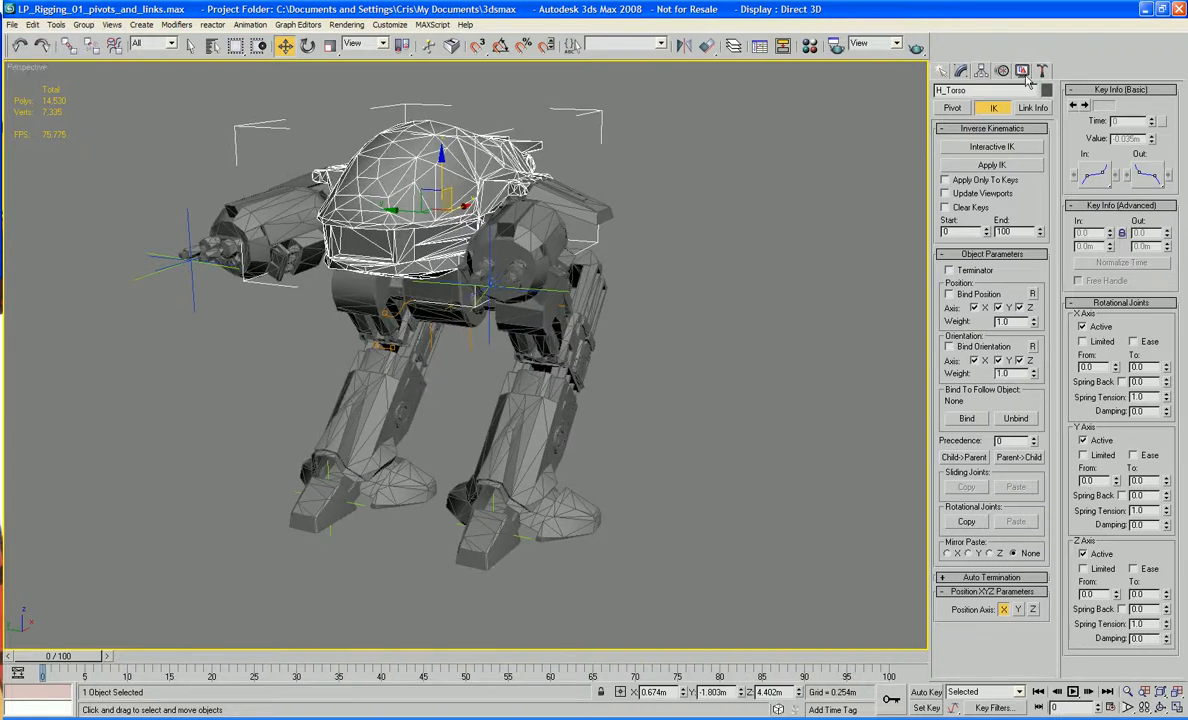
pyautogui.click(1030, 108)
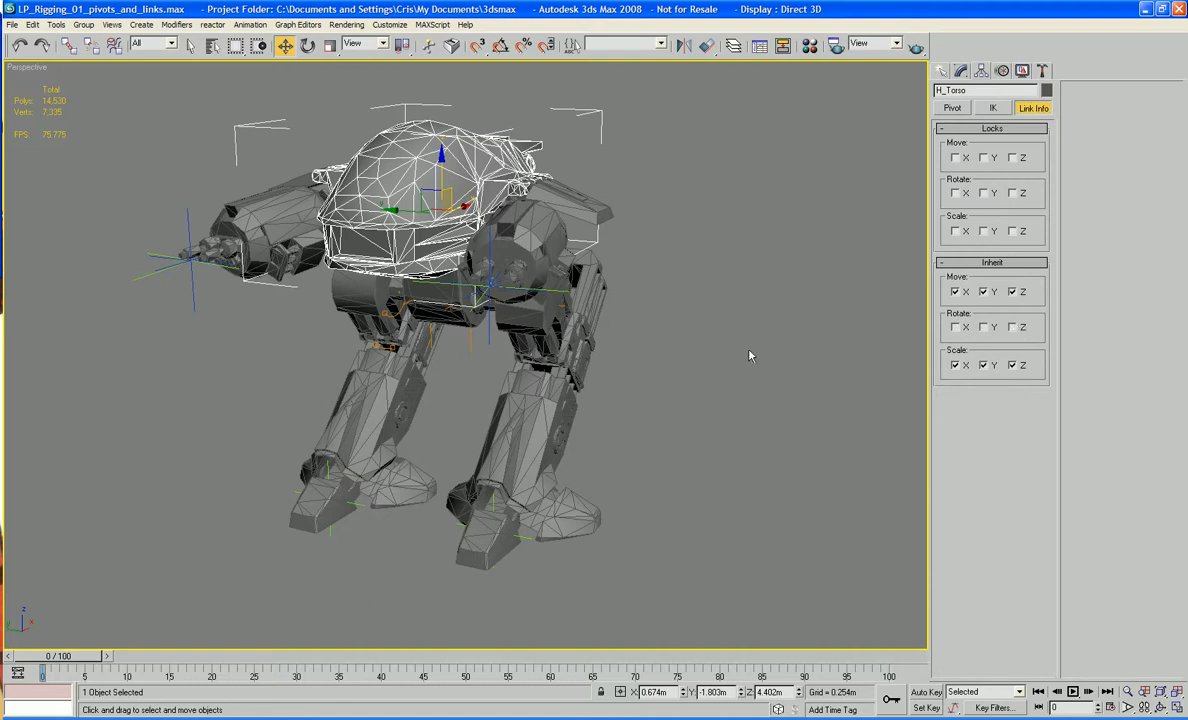
# Step: Test-rotate H_Hips around different axes to check how the torso and legs react, and undo the rotations
pyautogui.keyDown('alt'); pyautogui.moveTo(750, 356); pyautogui.dragTo(785, 333, button='middle'); pyautogui.keyUp('alt')
pyautogui.click(480, 341)
pyautogui.click(467, 292)
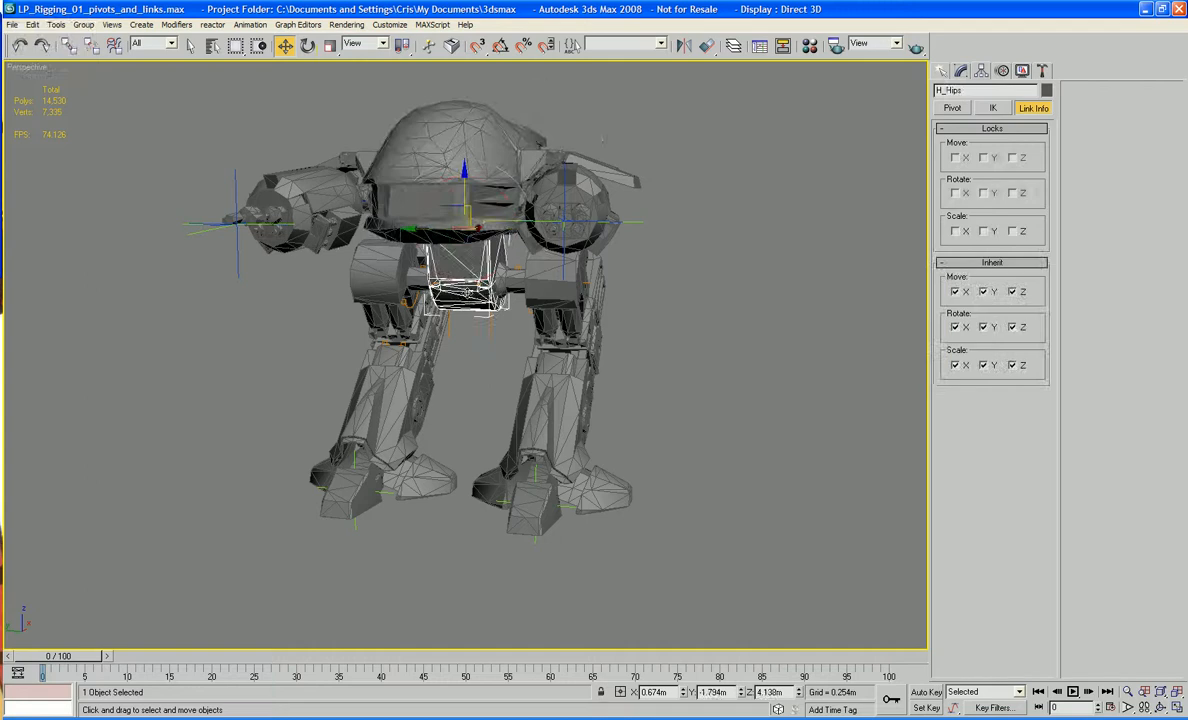
pyautogui.press('e')
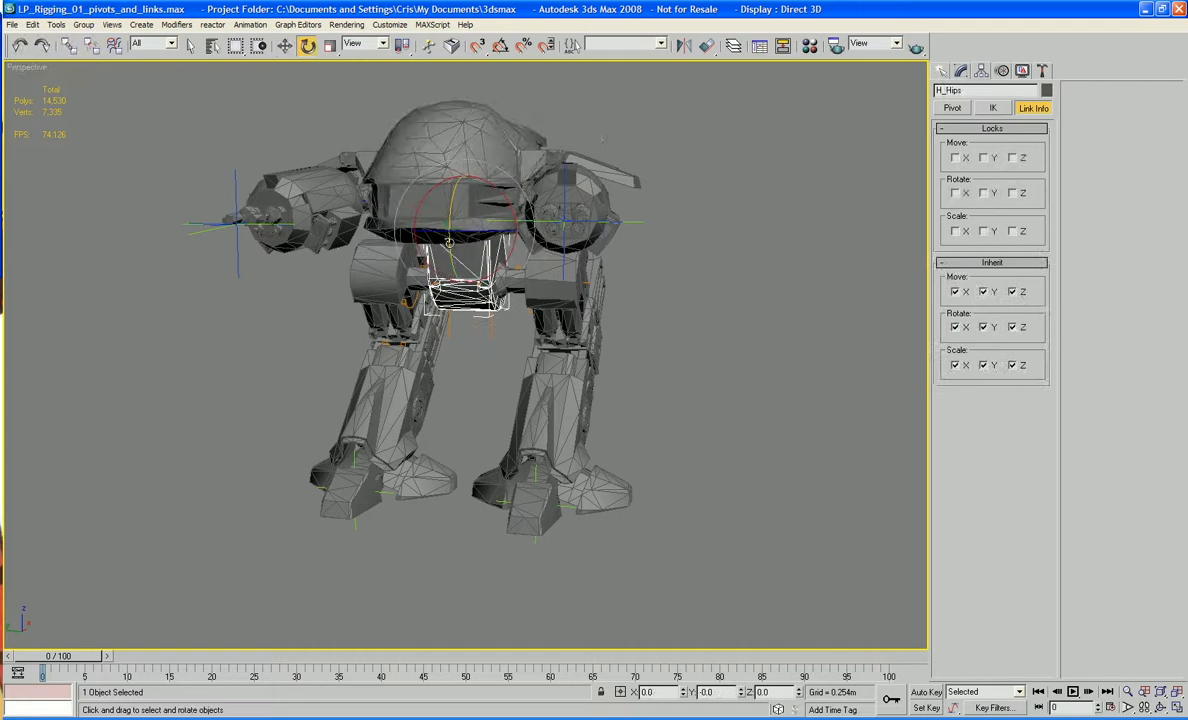
pyautogui.moveTo(449, 234); pyautogui.dragTo(431, 256)
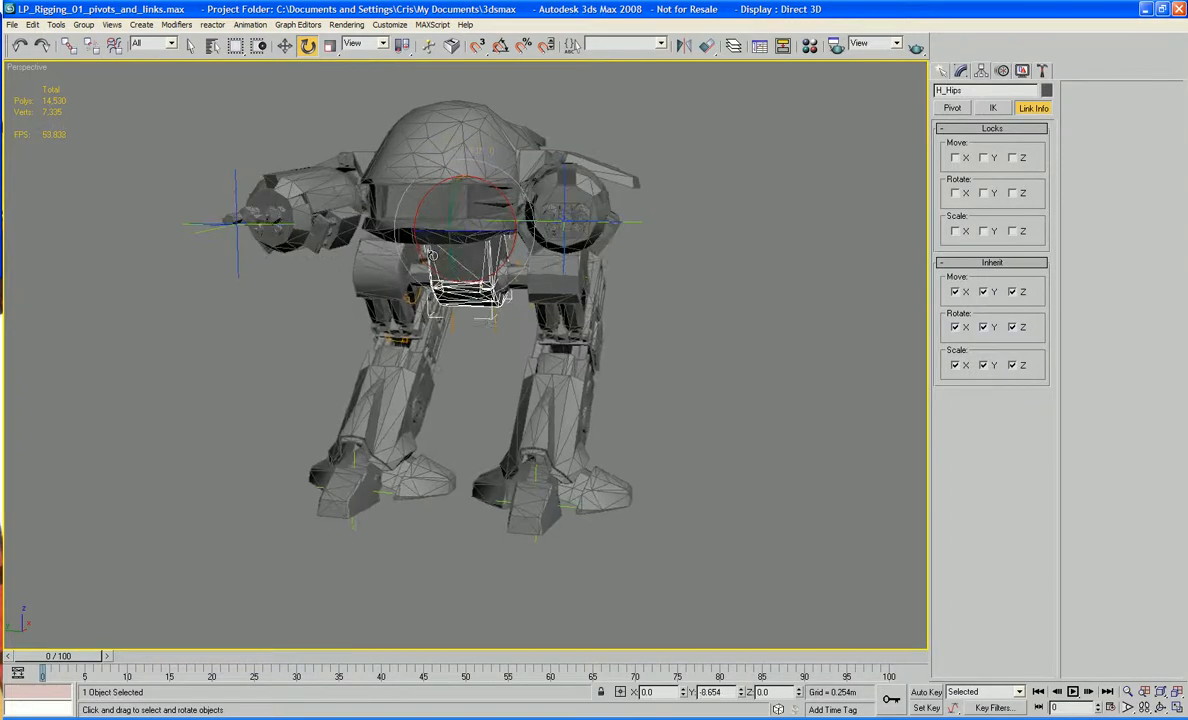
pyautogui.keyDown('alt'); pyautogui.moveTo(431, 256); pyautogui.dragTo(382, 301, button='middle'); pyautogui.keyUp('alt')
pyautogui.moveTo(406, 231)
pyautogui.mouseDown()
pyautogui.moveTo(406, 272)
pyautogui.moveTo(398, 230)
pyautogui.mouseUp()
pyautogui.hotkey('ctrl', 'z')
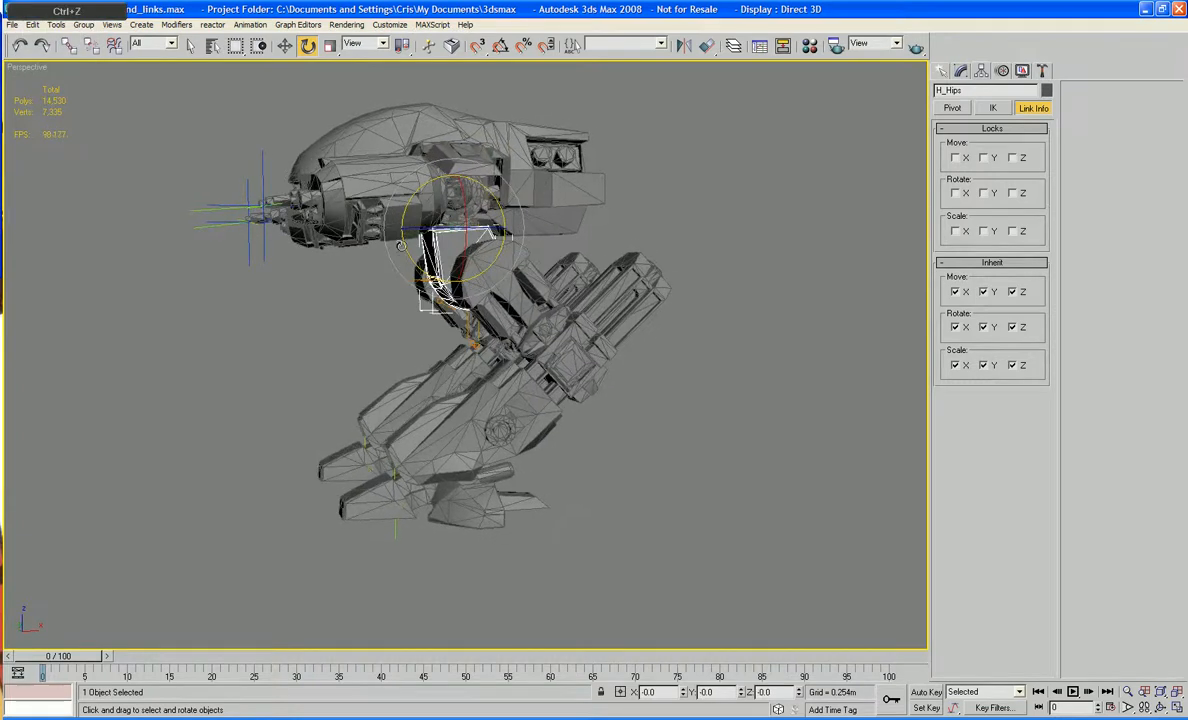
# Step: Move only the pivot of H_Hips down to the centre of the hip joint, working in the Front wireframe view
pyautogui.moveTo(573, 150); pyautogui.dragTo(577, 168, button='middle')
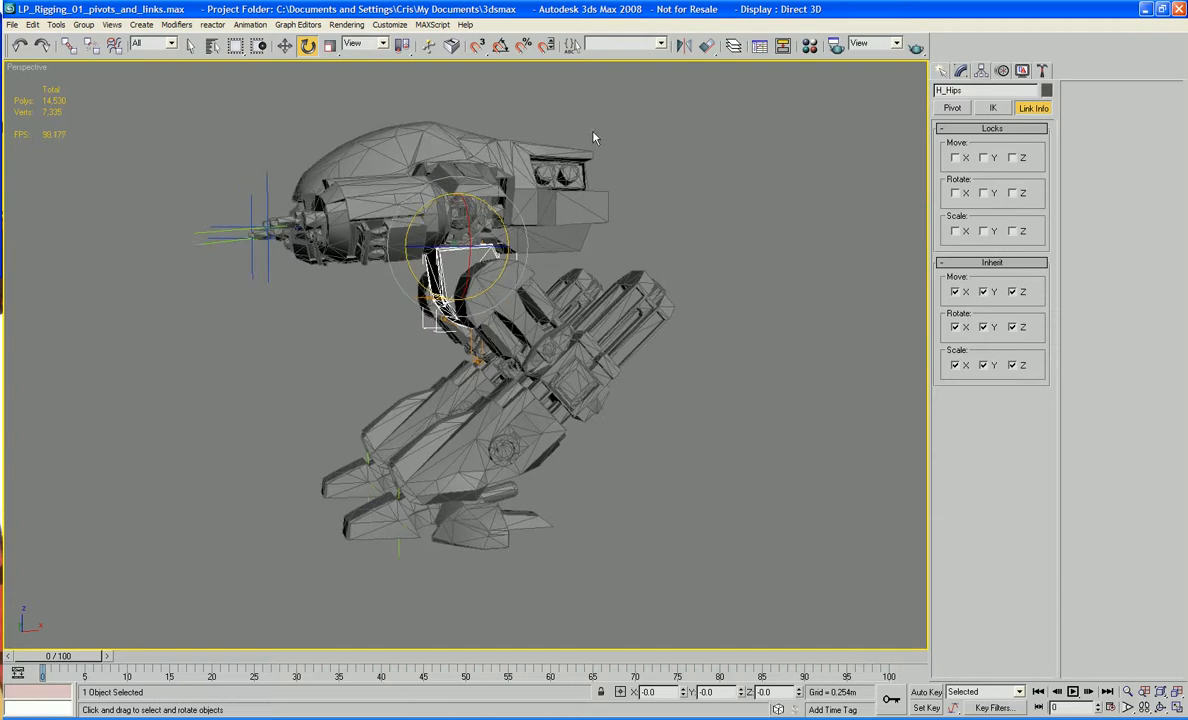
pyautogui.press('f')
pyautogui.press('z')
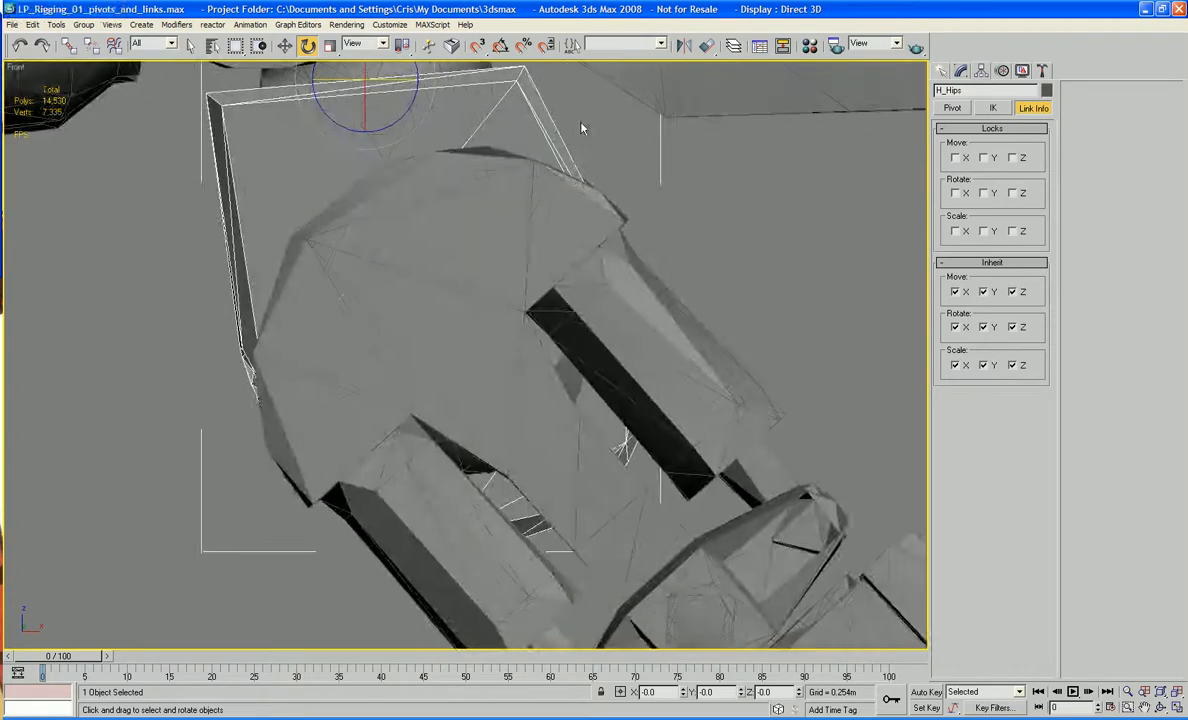
pyautogui.press('F3')
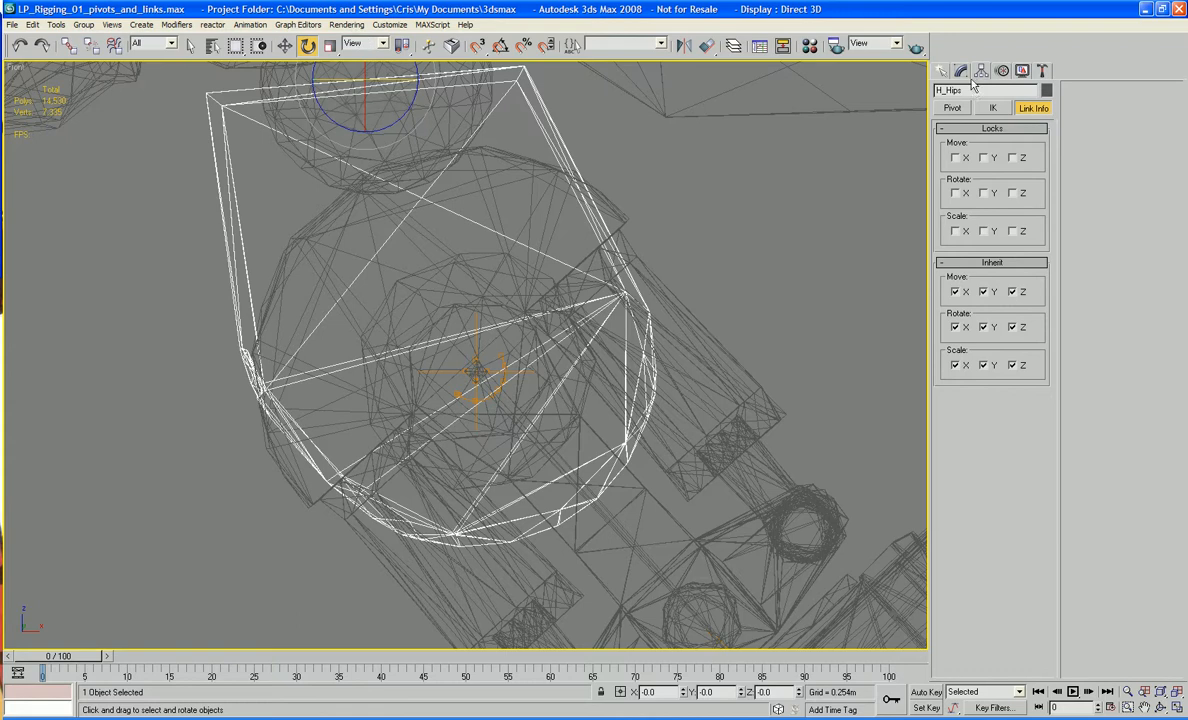
pyautogui.click(952, 108)
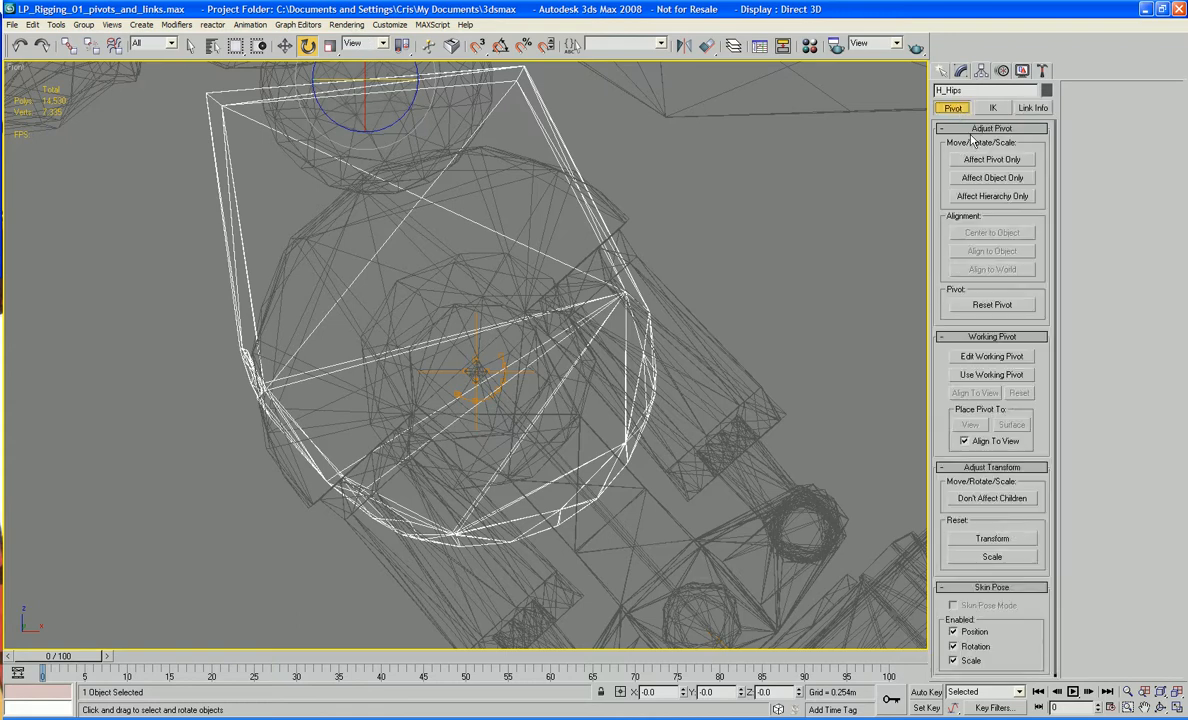
pyautogui.click(992, 160)
pyautogui.moveTo(373, 201); pyautogui.dragTo(379, 258, button='middle')
pyautogui.press('w')
pyautogui.moveTo(383, 168); pyautogui.dragTo(511, 419)
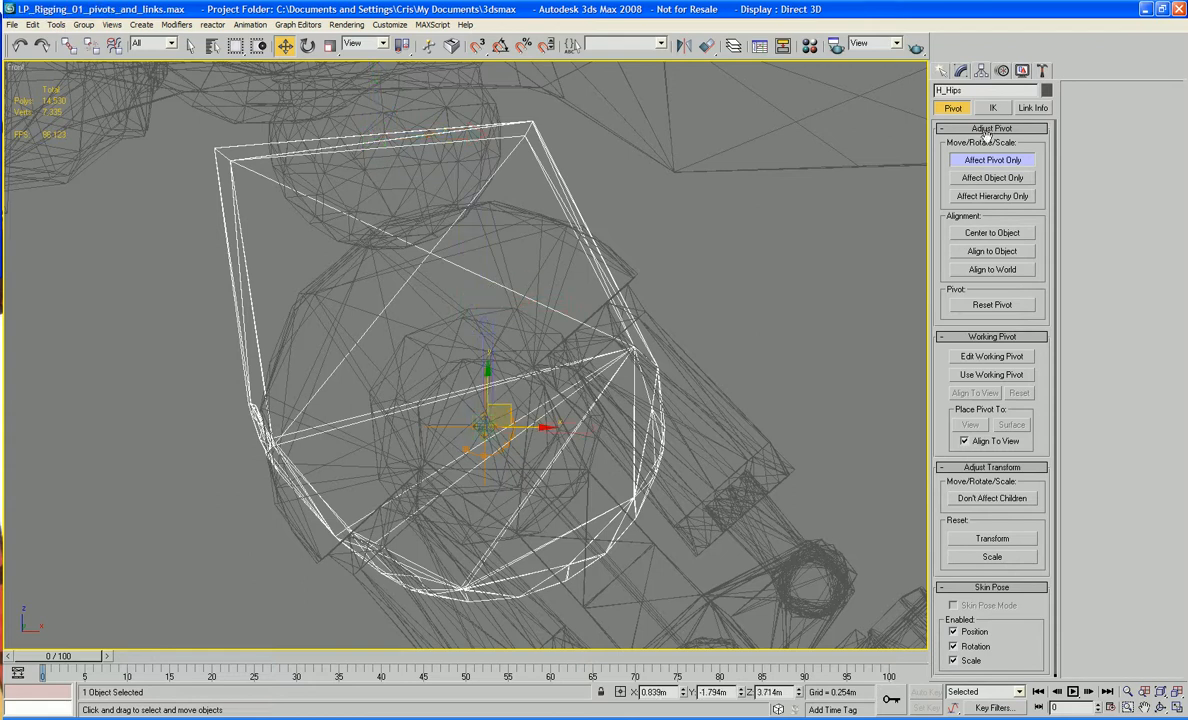
pyautogui.click(991, 165)
# Step: Test-rotate H_Hips about its relocated pivot in the shaded Perspective view, and undo the rotations
pyautogui.press('p')
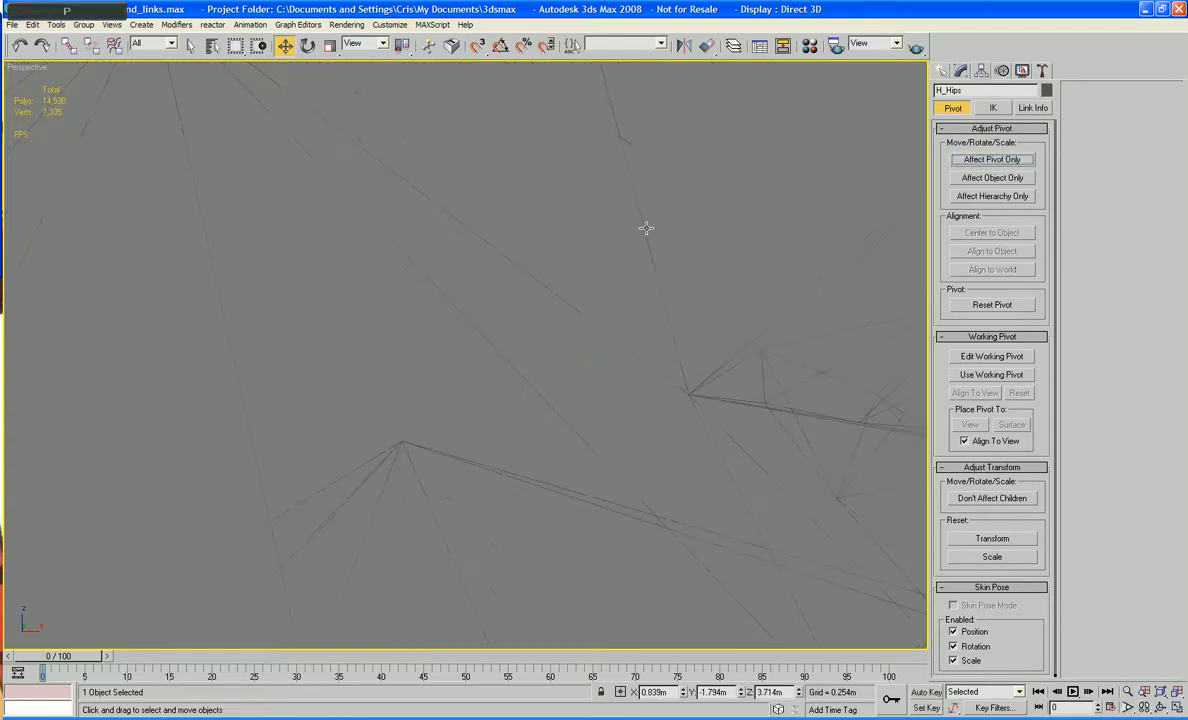
pyautogui.press('F3')
pyautogui.press('z')
pyautogui.keyDown('alt'); pyautogui.moveTo(473, 268); pyautogui.dragTo(538, 275, button='middle'); pyautogui.keyUp('alt')
pyautogui.scroll(-6, 530, 270)
pyautogui.keyDown('alt'); pyautogui.moveTo(498, 330); pyautogui.dragTo(505, 331, button='middle'); pyautogui.keyUp('alt')
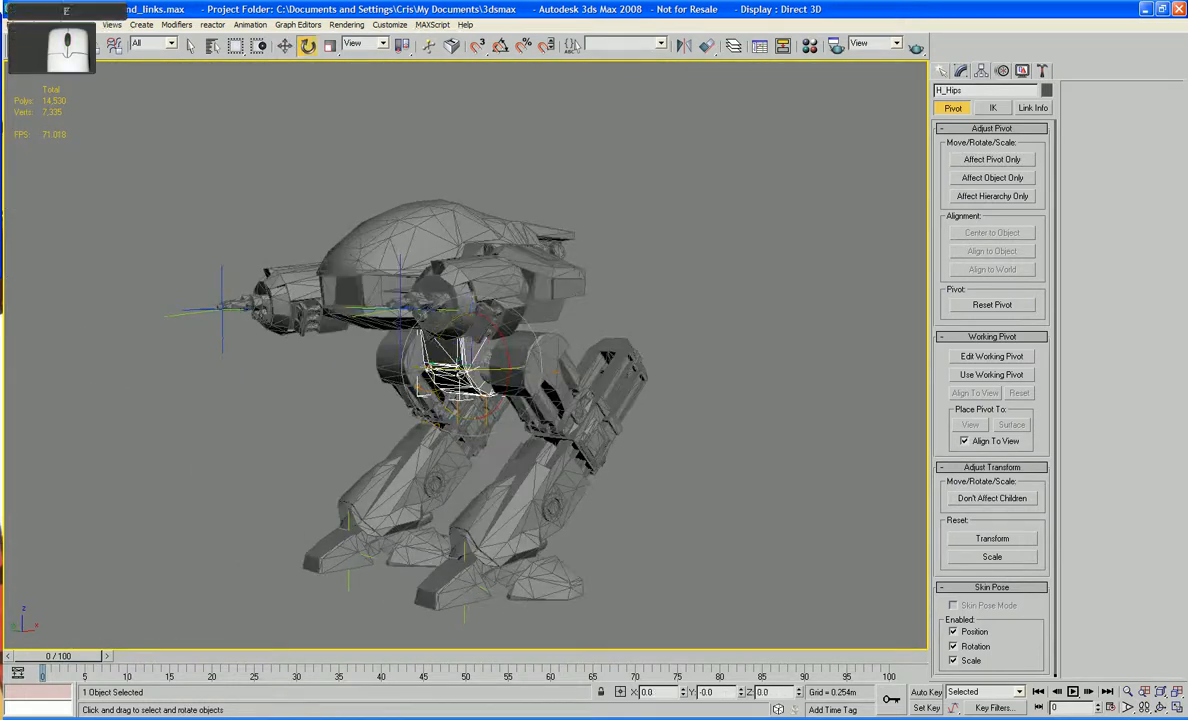
pyautogui.press('e')
pyautogui.moveTo(430, 345)
pyautogui.mouseDown()
pyautogui.moveTo(433, 388)
pyautogui.moveTo(435, 343)
pyautogui.mouseUp()
pyautogui.hotkey('ctrl', 'z')
pyautogui.keyDown('alt'); pyautogui.moveTo(435, 343); pyautogui.dragTo(478, 348, button='middle'); pyautogui.keyUp('alt')
pyautogui.moveTo(420, 344); pyautogui.dragTo(436, 358)
pyautogui.hotkey('ctrl', 'z')
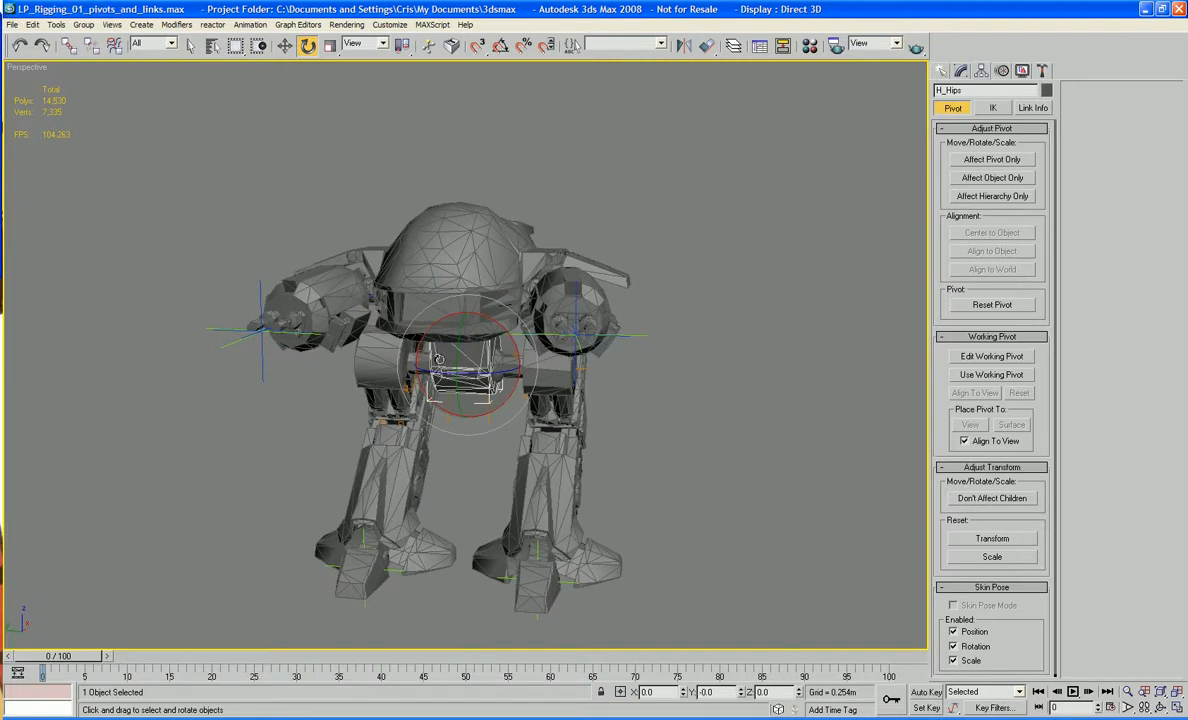
pyautogui.hotkey('ctrl', 'z')
# Step: Test-rotate H_Torso sideways and then H_Hips to check that they turn independently, and undo both rotations
pyautogui.click(424, 270)
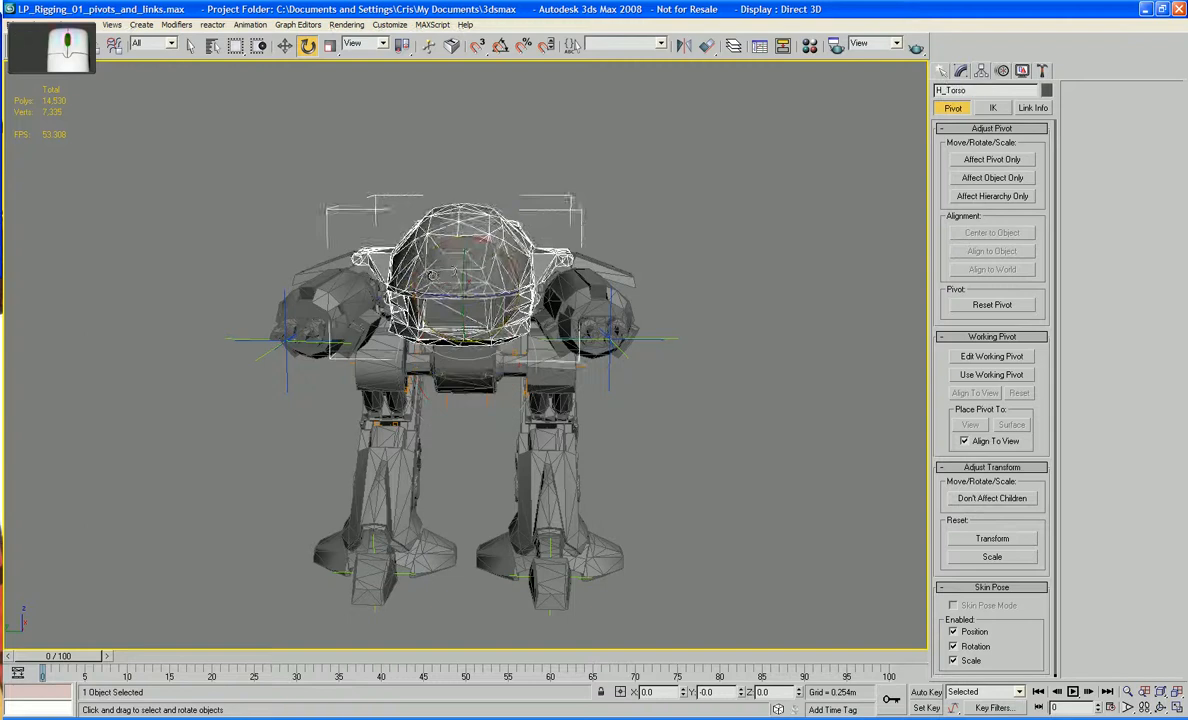
pyautogui.moveTo(424, 270); pyautogui.dragTo(420, 254)
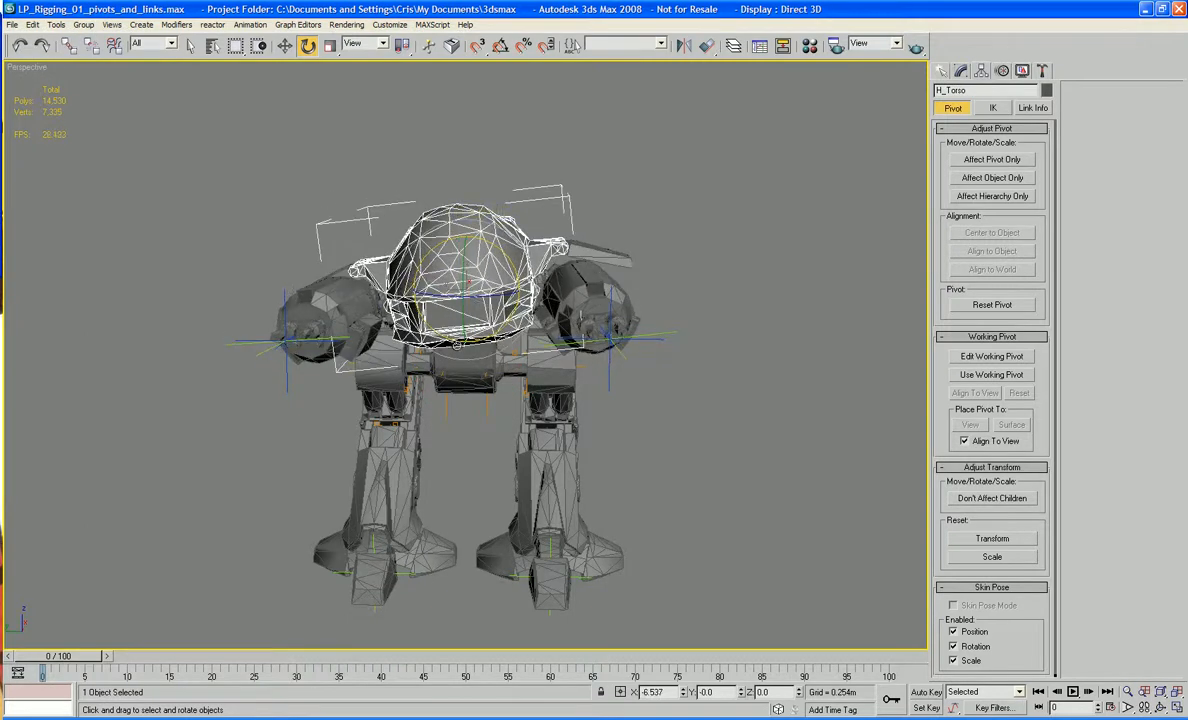
pyautogui.click(455, 375)
pyautogui.moveTo(415, 359); pyautogui.dragTo(417, 350)
pyautogui.hotkey('ctrl', 'z')
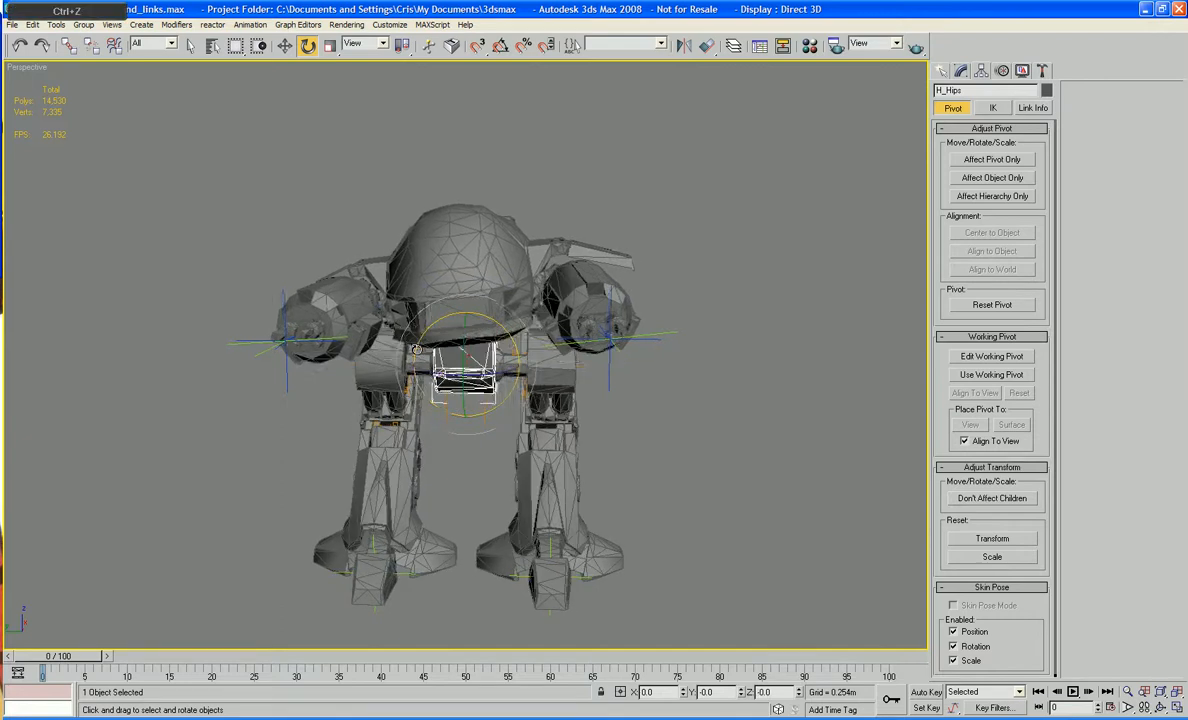
pyautogui.hotkey('ctrl', 'z')
pyautogui.hotkey('ctrl', 'z')
# Step: Test-rotate the shoulder flap Box01 and the matching flap on the opposite shoulder, undoing each rotation
pyautogui.click(604, 256)
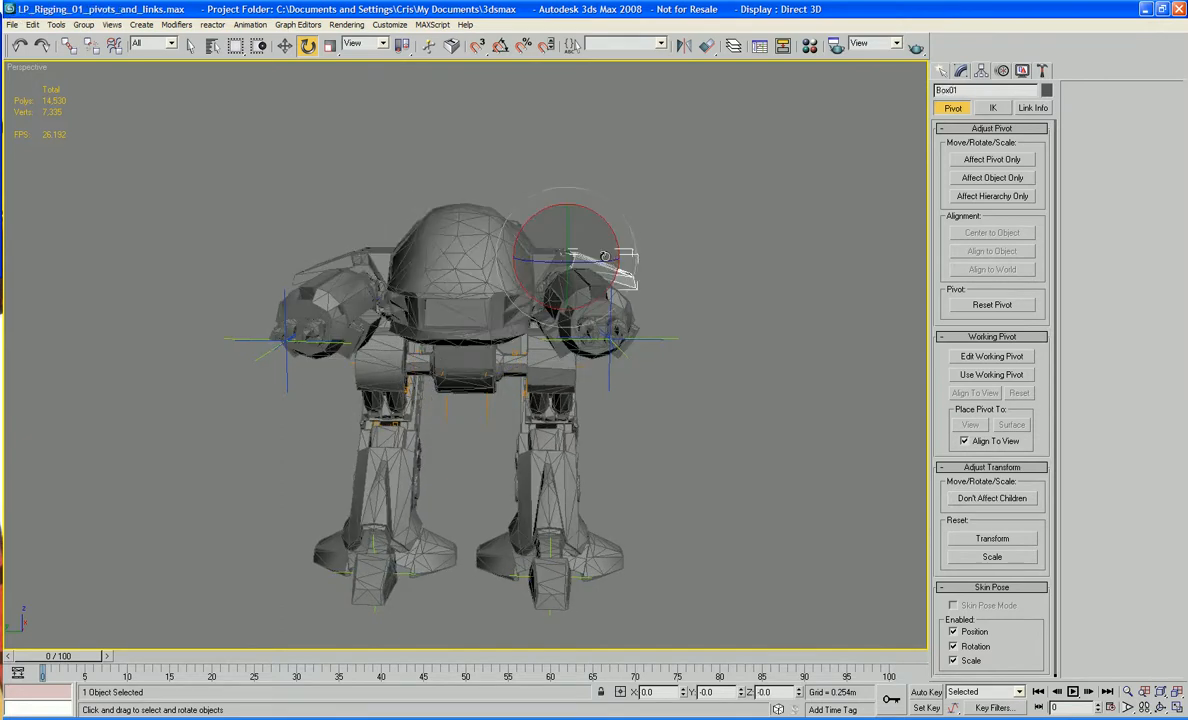
pyautogui.moveTo(604, 229); pyautogui.dragTo(562, 205)
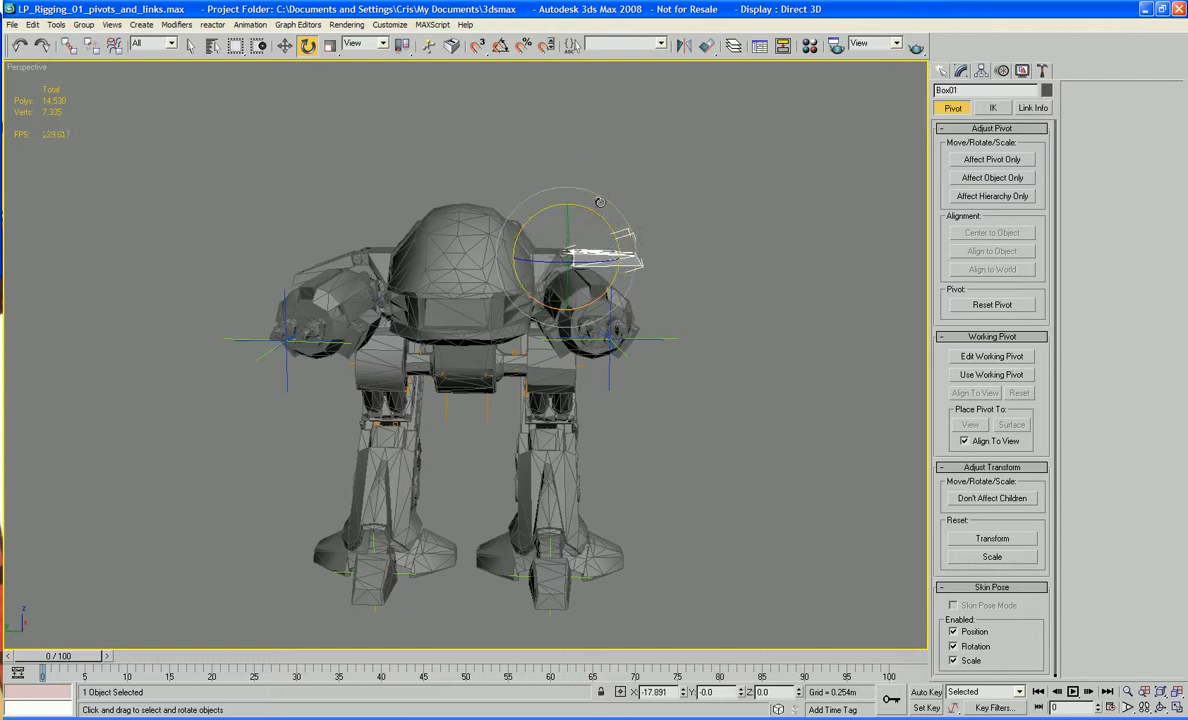
pyautogui.hotkey('ctrl', 'z')
pyautogui.click(329, 261)
pyautogui.moveTo(311, 243); pyautogui.dragTo(322, 225)
pyautogui.hotkey('ctrl', 'z')
# Step: Test-tilt H_Torso about its Y axis from a side angle, and undo the rotation
pyautogui.keyDown('alt'); pyautogui.moveTo(730, 240); pyautogui.dragTo(517, 247, button='middle'); pyautogui.keyUp('alt')
pyautogui.click(519, 248)
pyautogui.moveTo(519, 248); pyautogui.dragTo(538, 229)
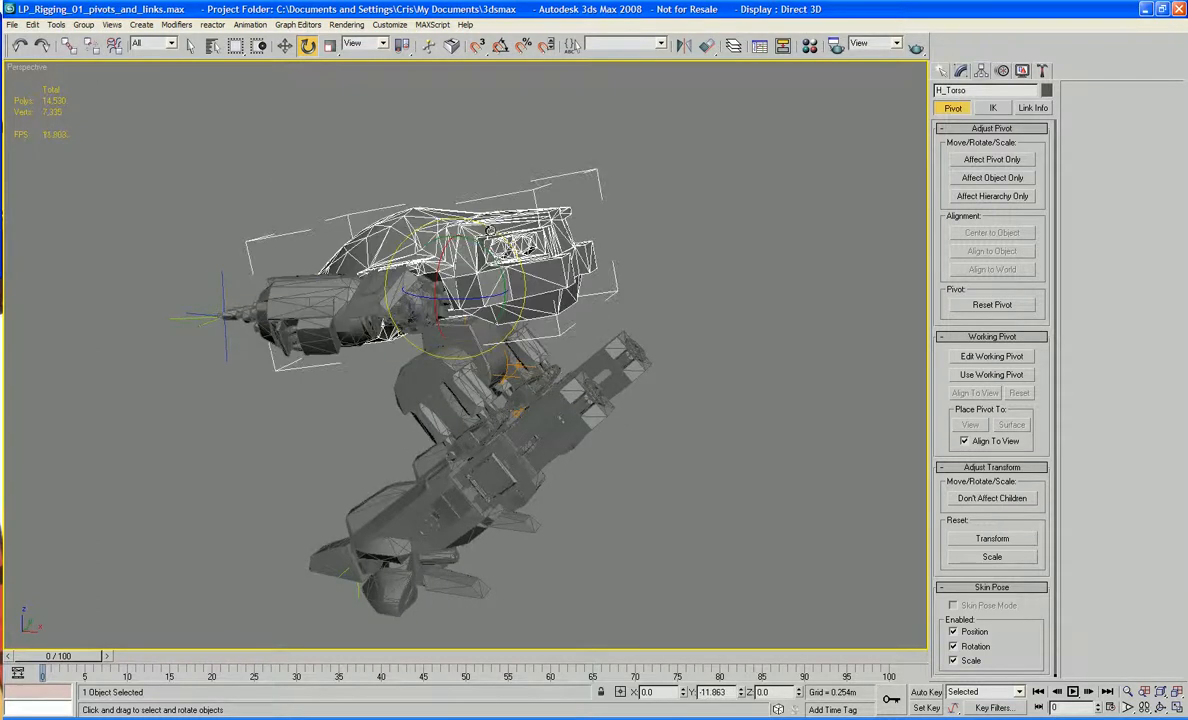
pyautogui.hotkey('ctrl', 'z')
# Step: Assign the Normal_Preview DirectX Shader material to all parts of the robot and clear the selection
pyautogui.keyDown('alt'); pyautogui.moveTo(535, 250); pyautogui.dragTo(703, 339, button='middle'); pyautogui.keyUp('alt')
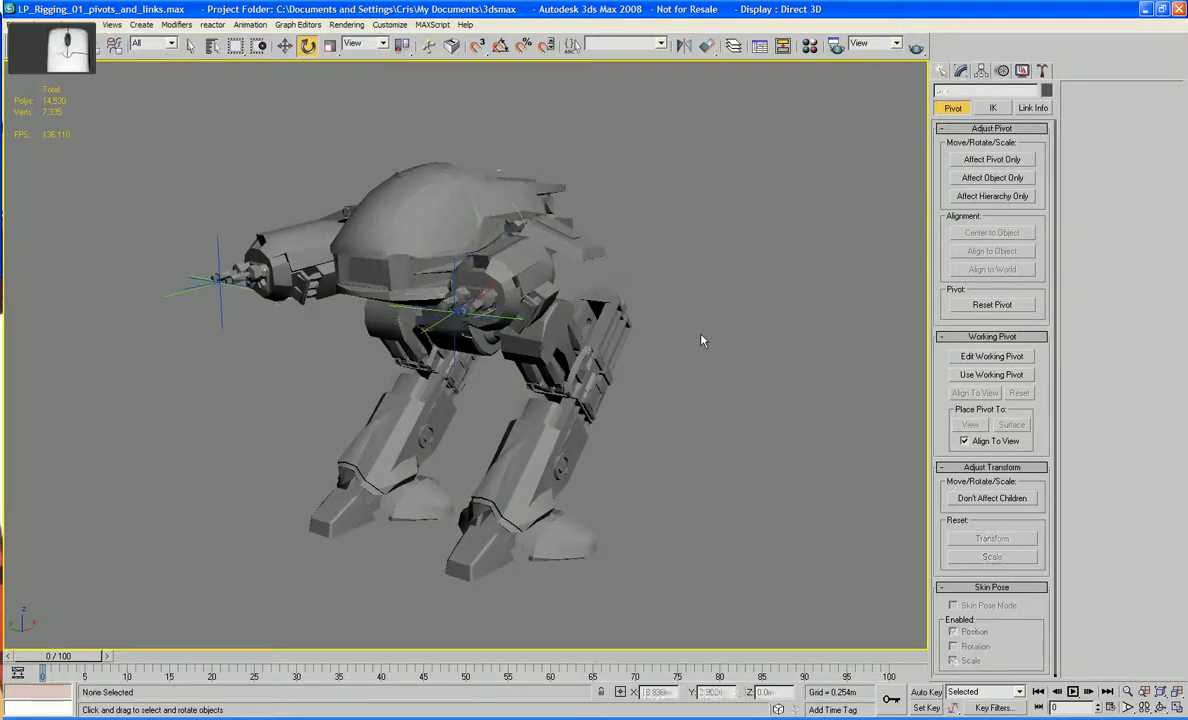
pyautogui.hotkey('ctrl', 'a')
pyautogui.press('m')
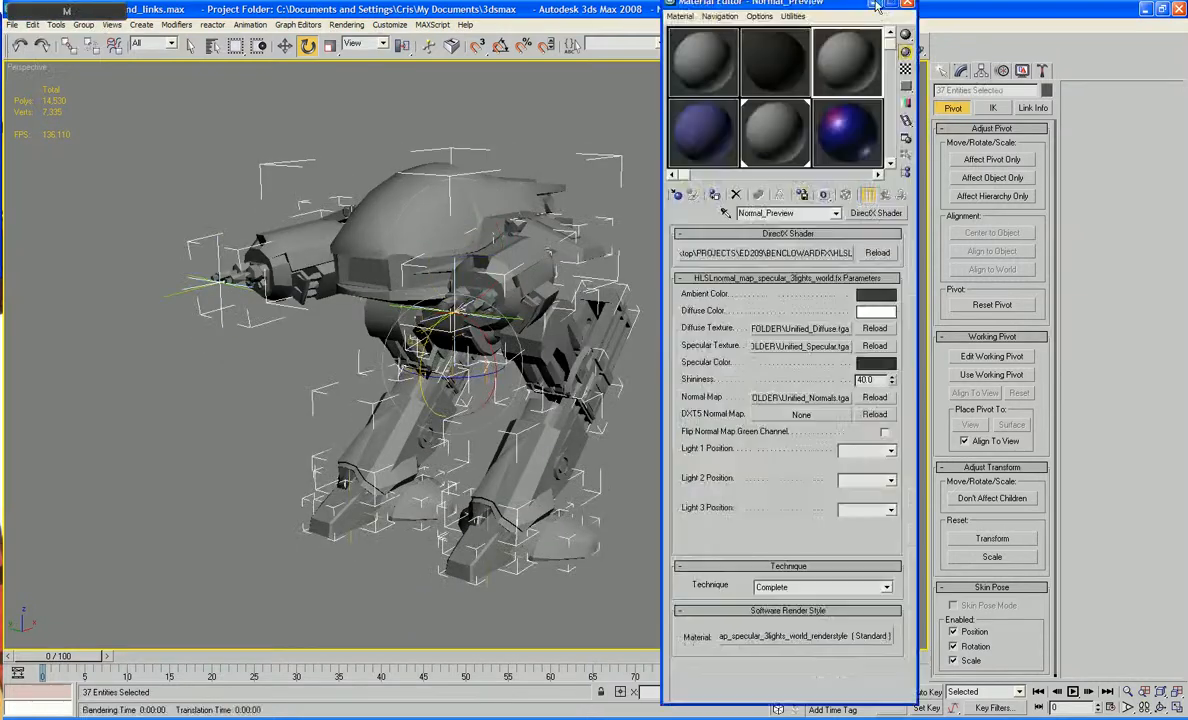
pyautogui.click(838, 70)
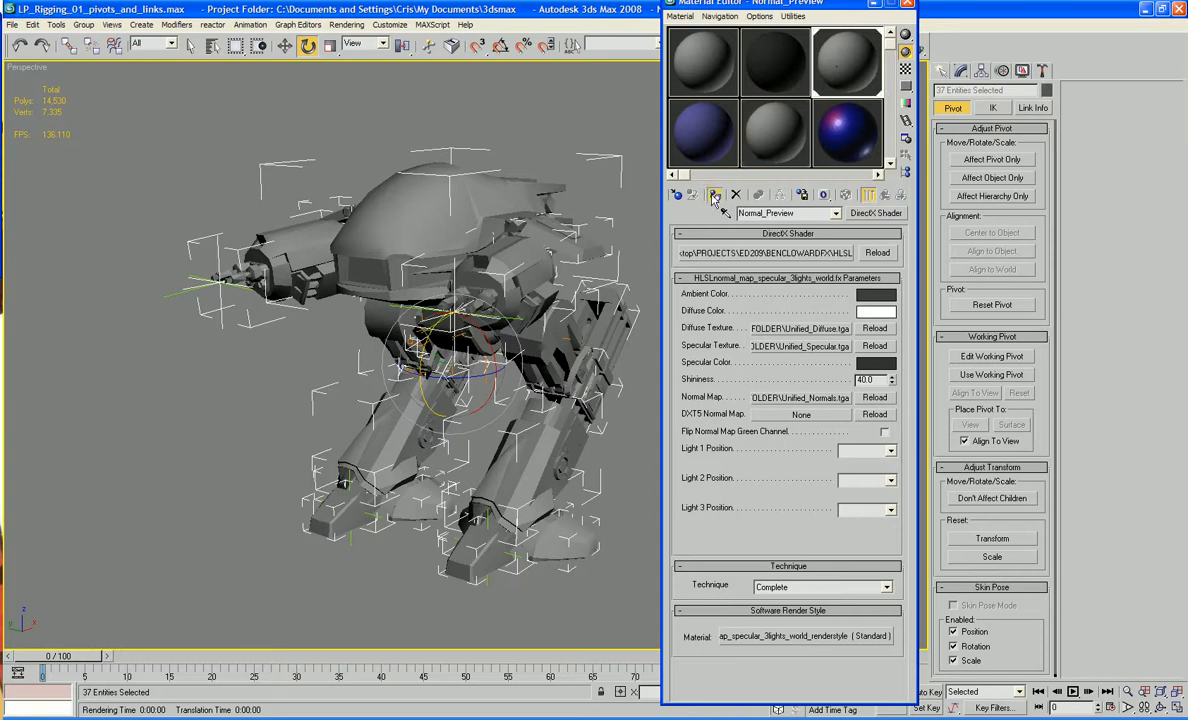
pyautogui.click(714, 194)
pyautogui.click(908, 4)
pyautogui.click(773, 190)
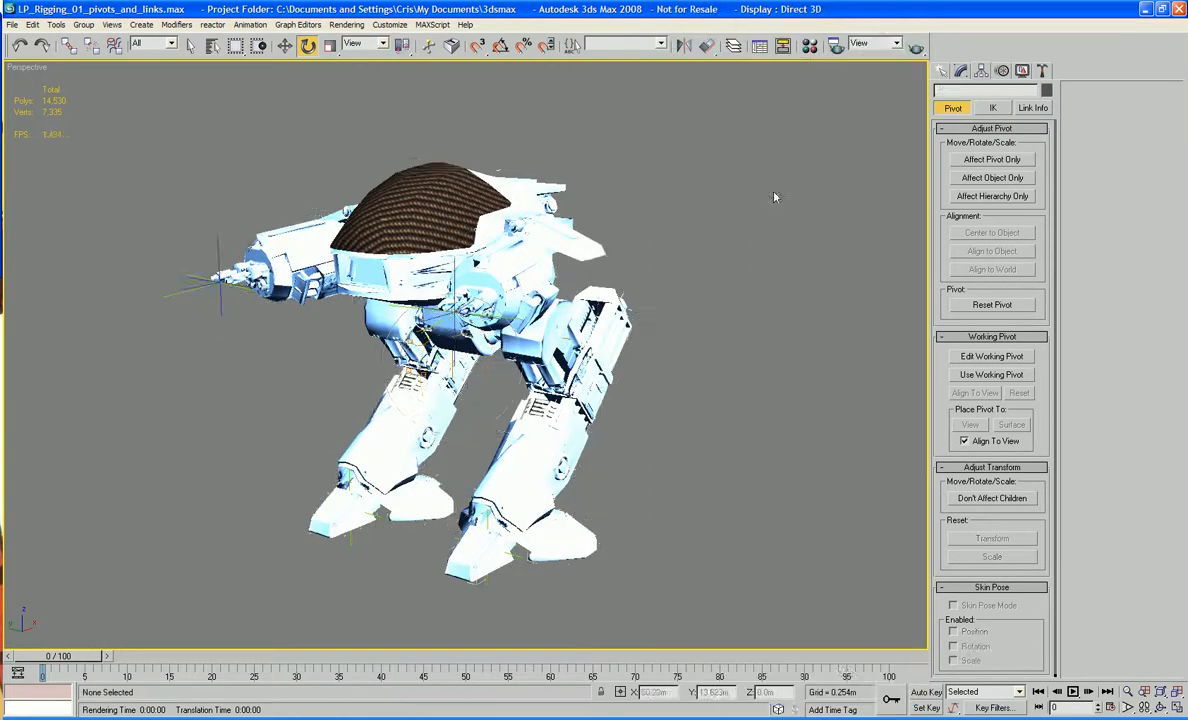
pyautogui.moveTo(619, 291); pyautogui.dragTo(689, 311, button='middle')
pyautogui.scroll(-3, 676, 301)
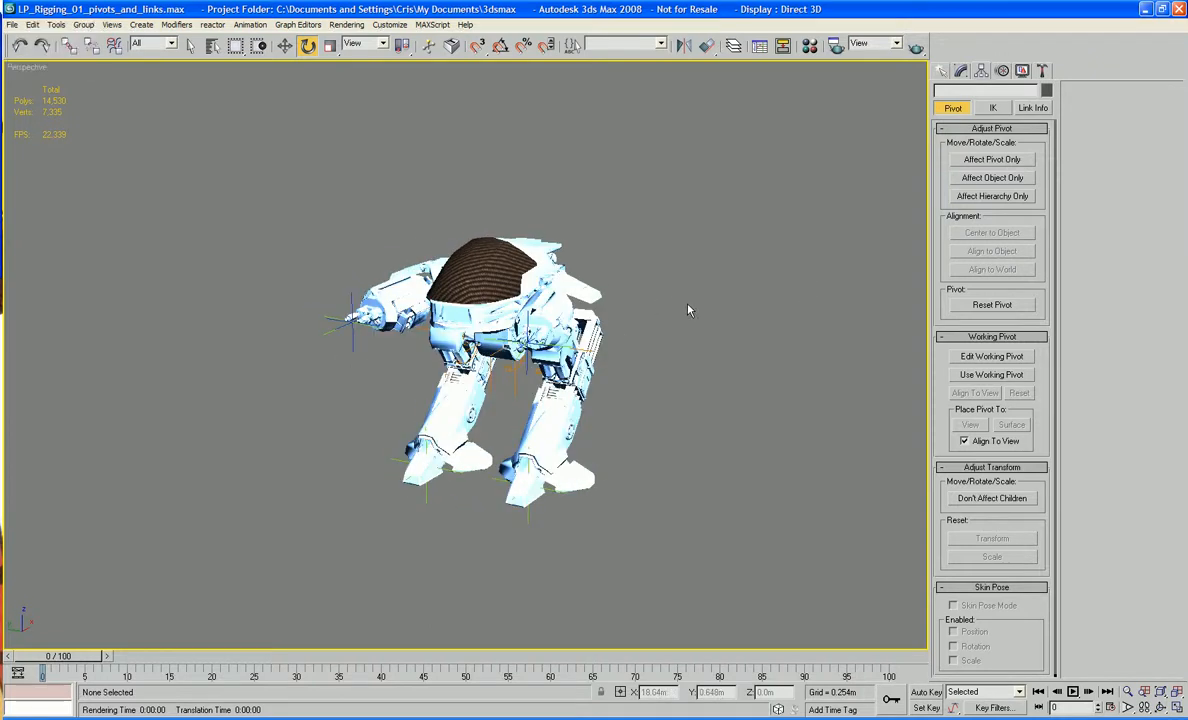